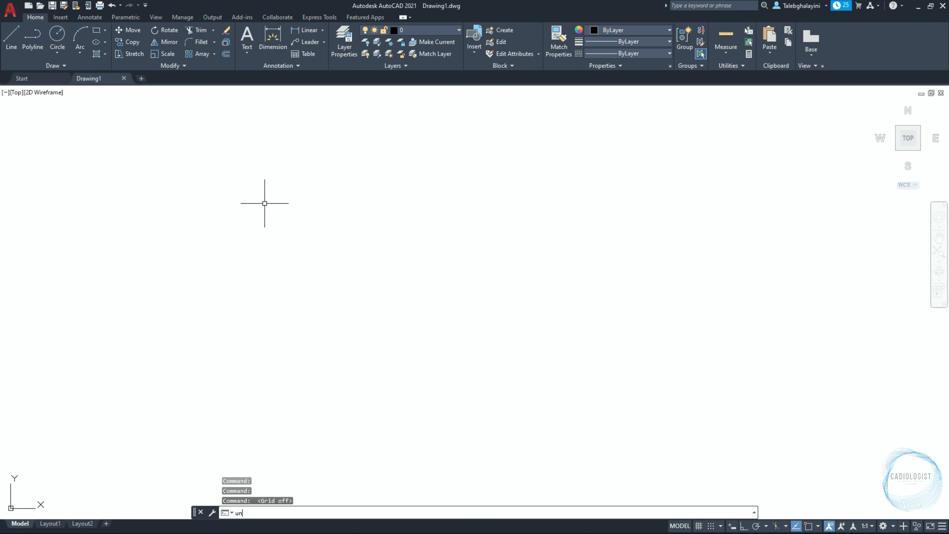
Configure the drawing units to decimal length with precision 0.0 and a Millimeters insertion scale
type("units")
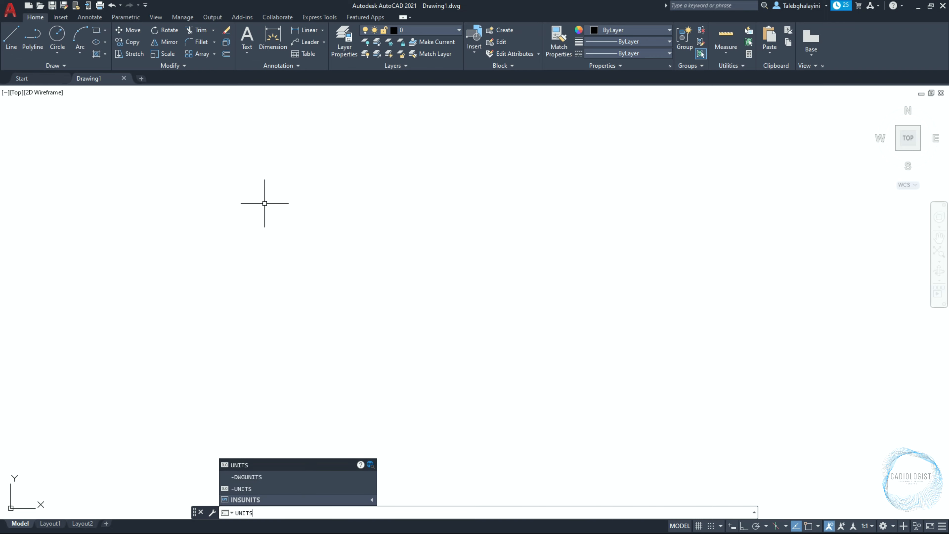
key("Return")
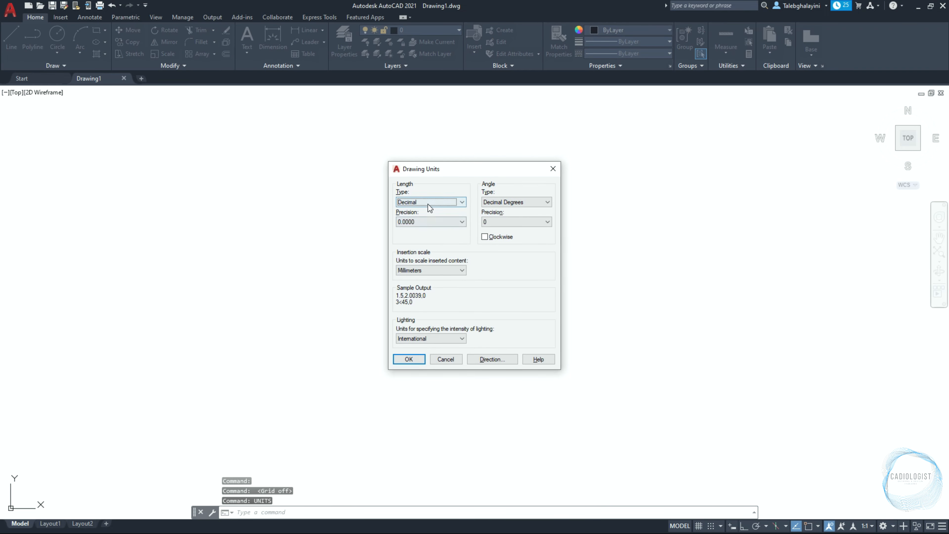
left_click(428, 204)
left_click(427, 215)
left_click(429, 220)
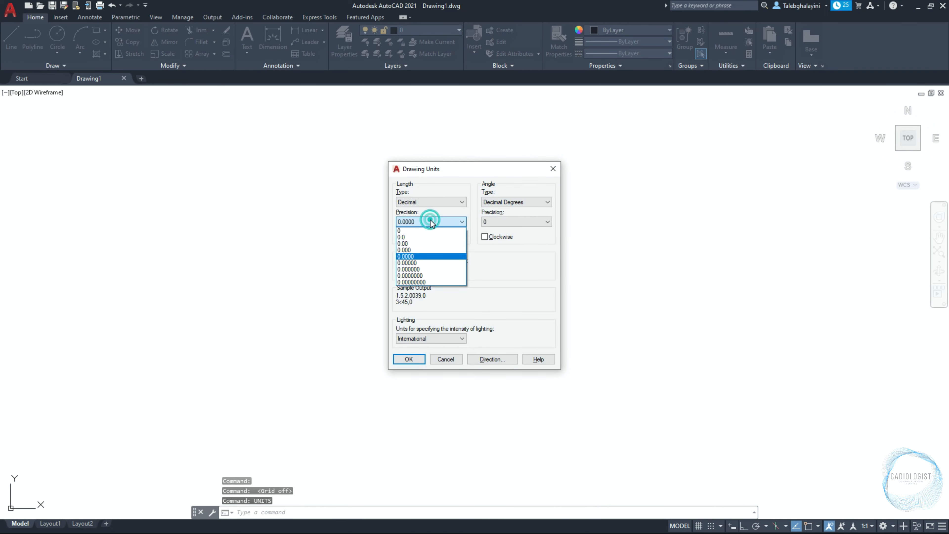
left_click(426, 236)
left_click(431, 269)
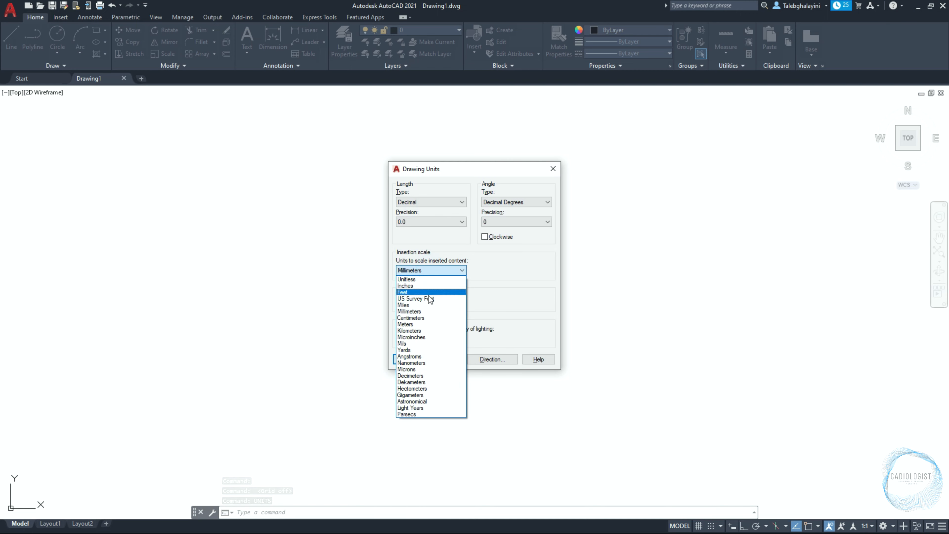
left_click(427, 311)
left_click(418, 358)
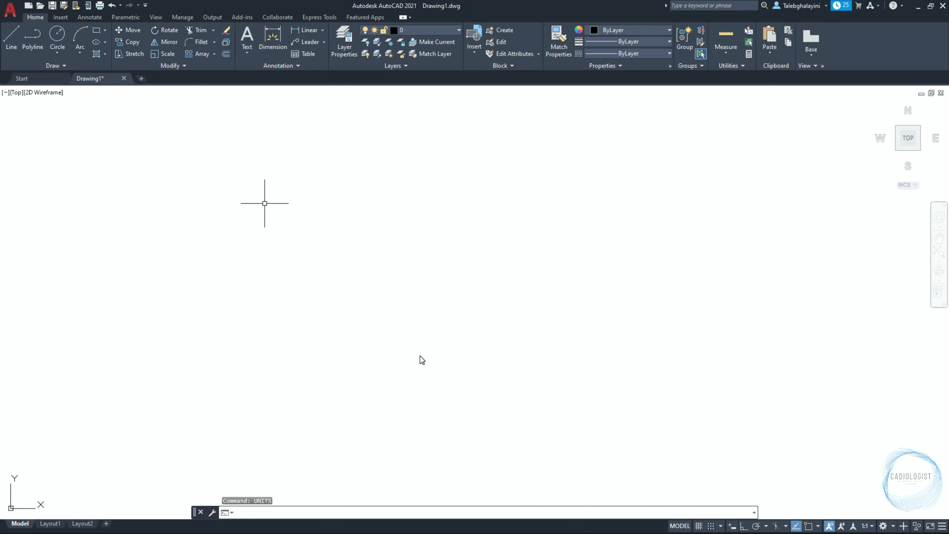
Open the layer manager and create a new layer named Light-Bulb
type("LA")
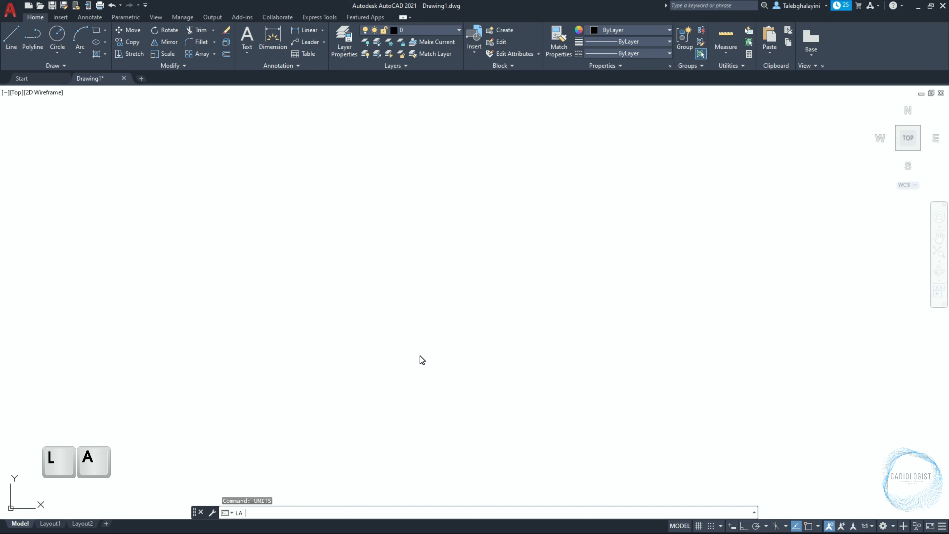
key("Return")
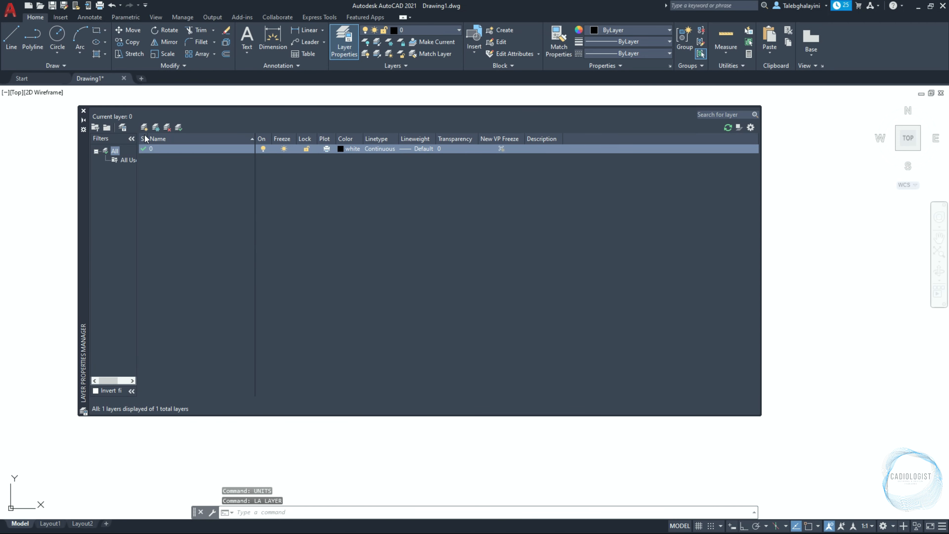
left_click(144, 128)
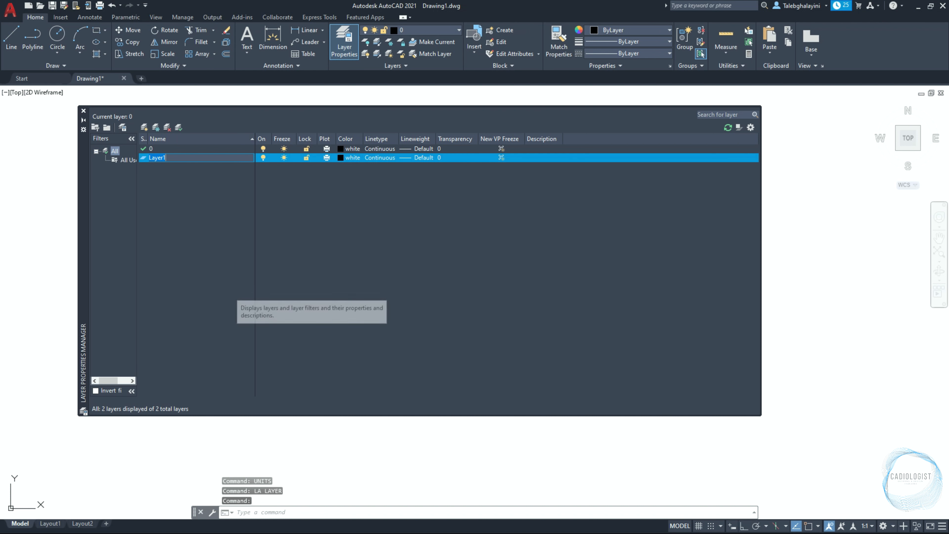
type("Light")
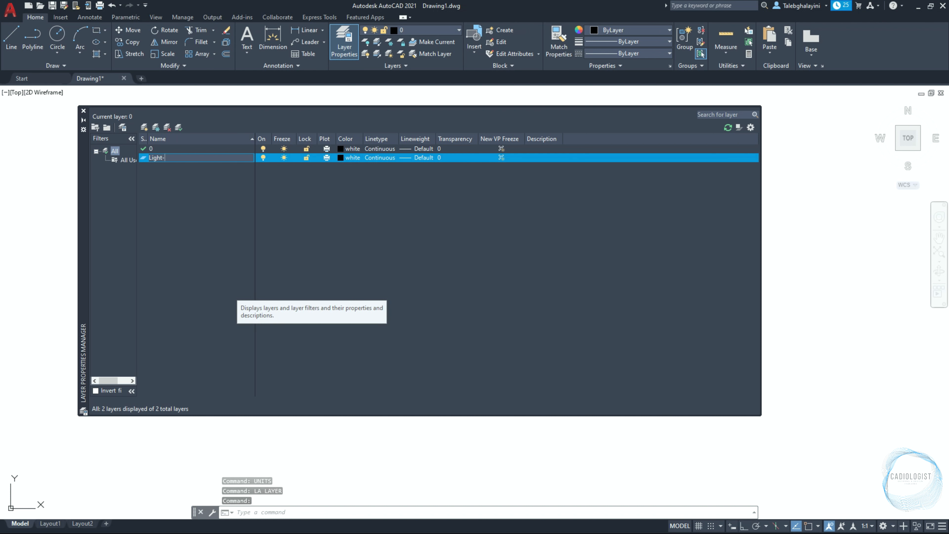
type("-Bulb")
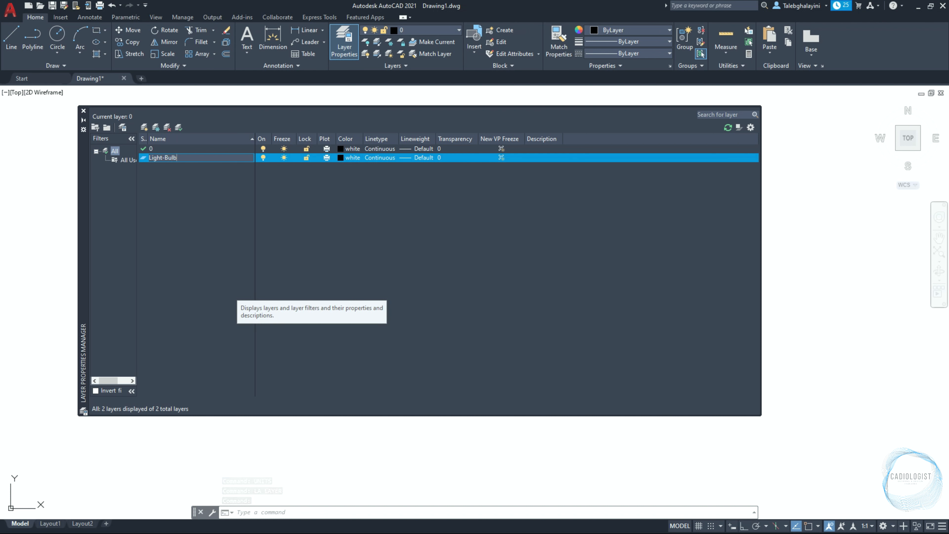
key("Return")
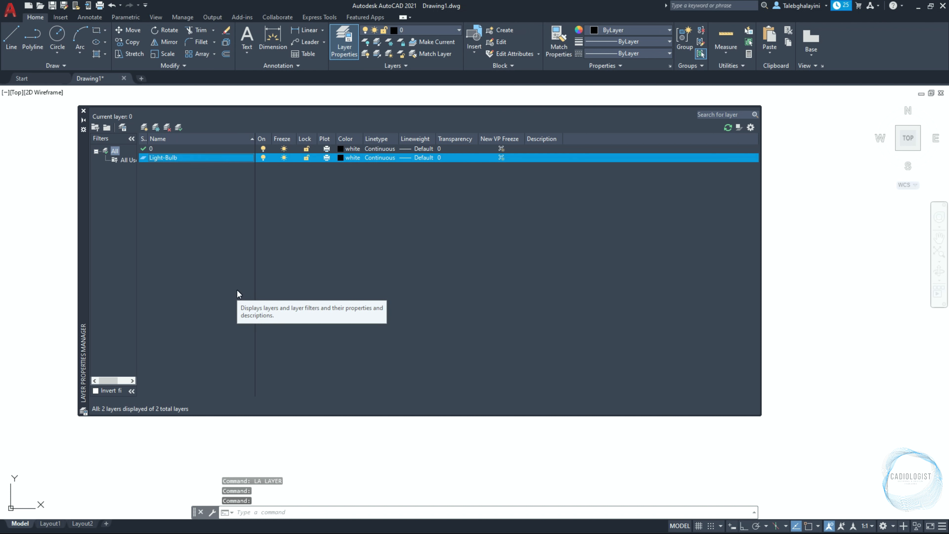
Create another new layer named DIM
left_click(144, 128)
type("DIM")
key("Return")
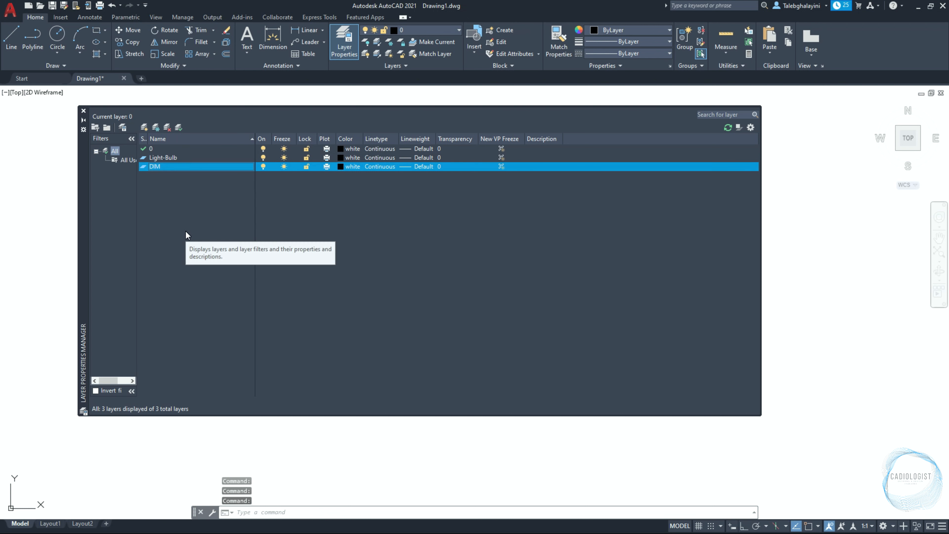
Set the DIM layer's colour to 8 and its lineweight to 0.00 mm
left_click(344, 167)
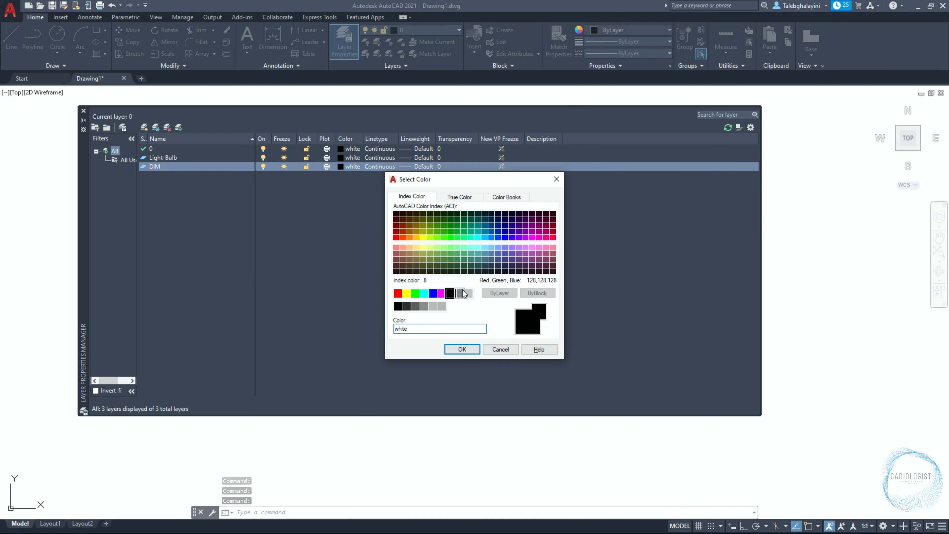
left_click(460, 293)
left_click(462, 349)
left_click(411, 168)
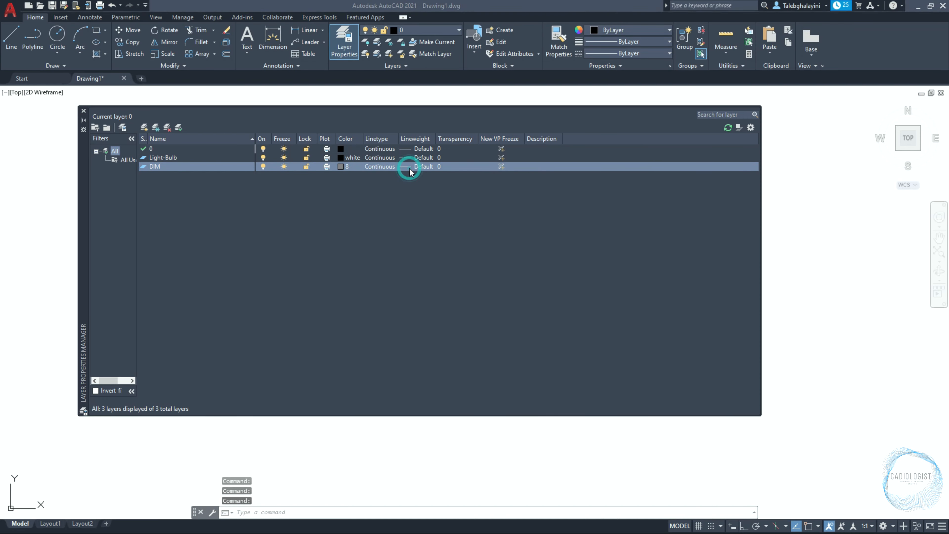
left_click(428, 221)
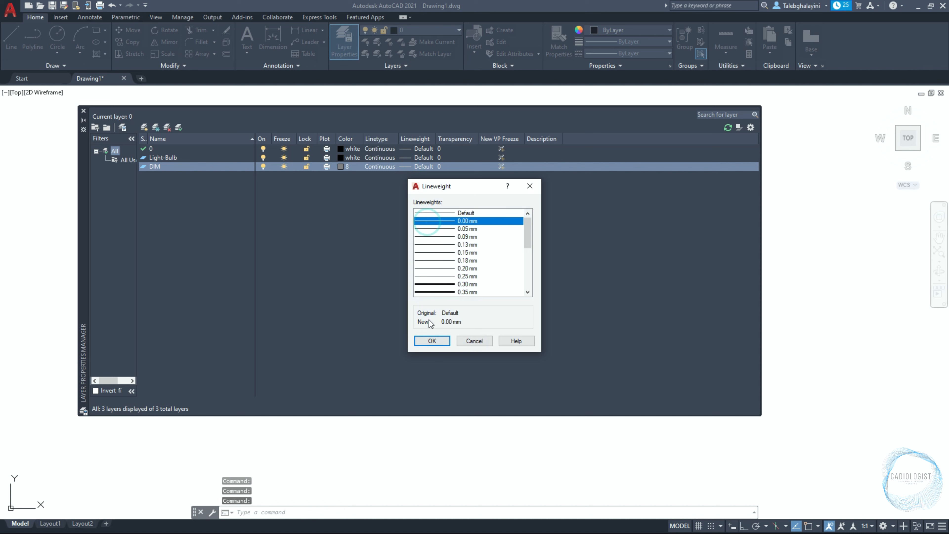
left_click(432, 341)
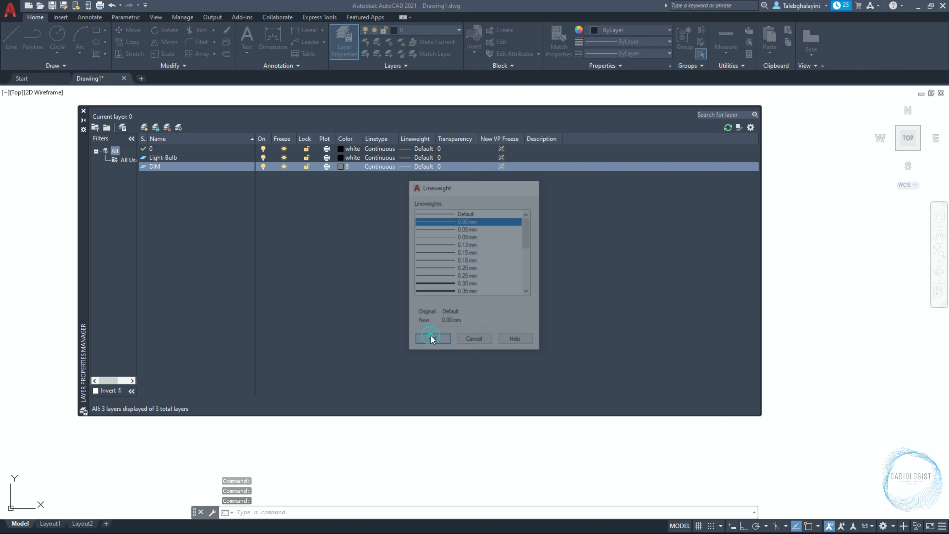
Make Light-Bulb the current layer and close the layer manager
double_click(199, 158)
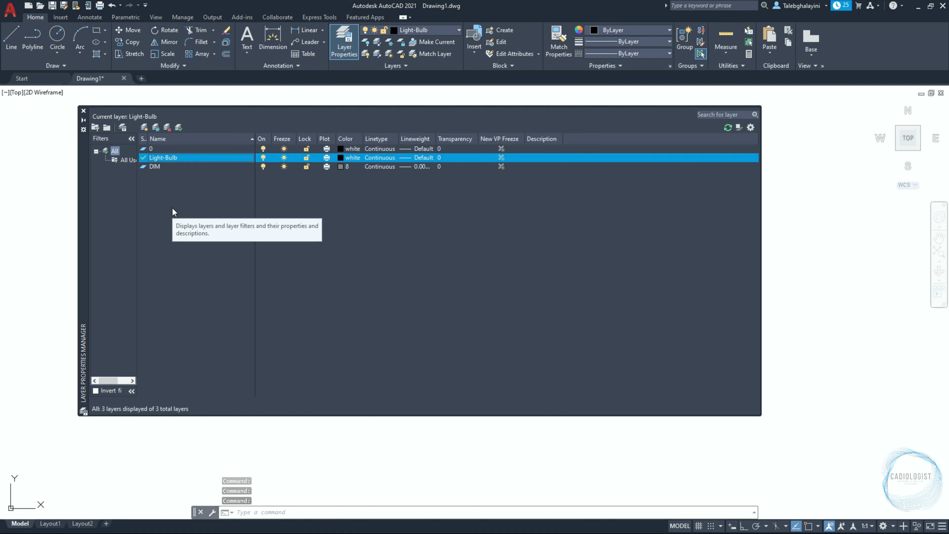
left_click(83, 111)
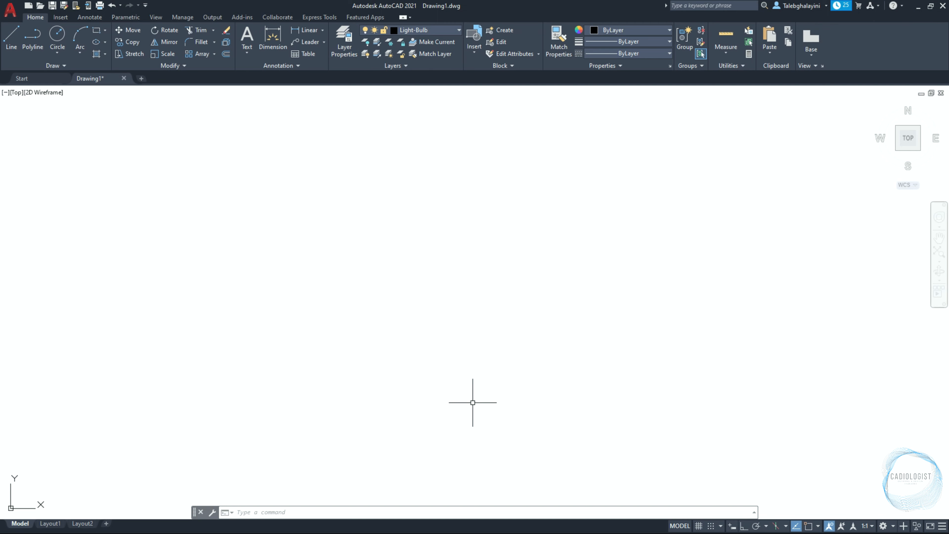
Turn on Ortho mode and enable Endpoint, Midpoint, Center, Quadrant, Intersection and Perpendicular object snaps
left_click(744, 525)
left_click(818, 526)
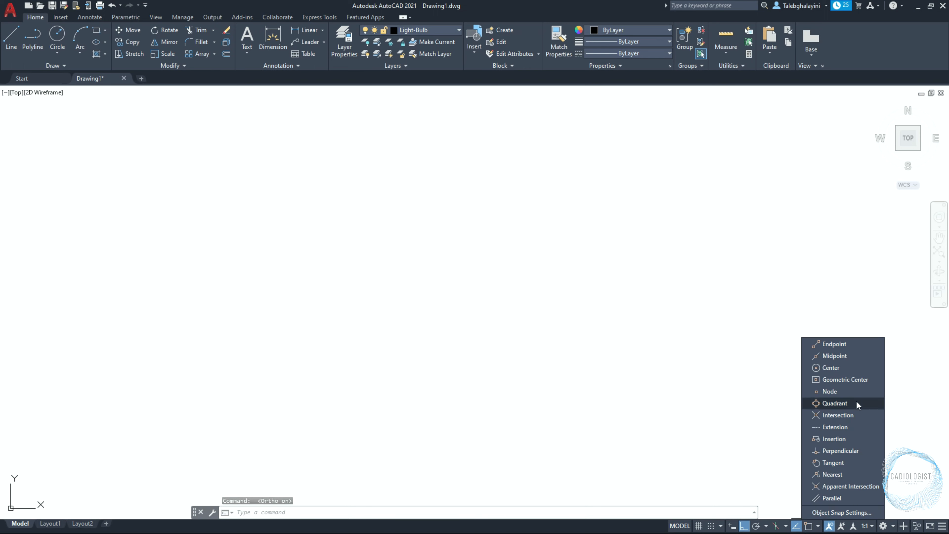
left_click(848, 345)
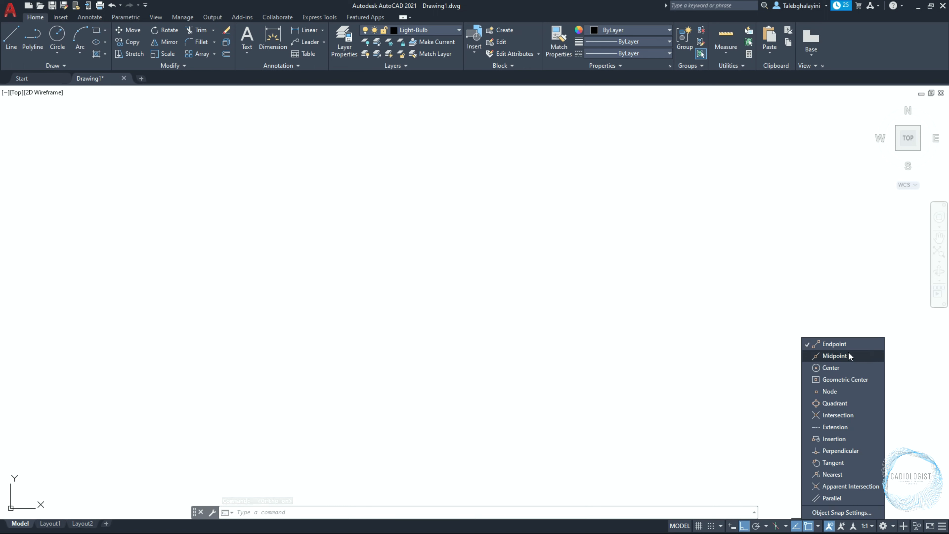
left_click(848, 355)
left_click(844, 367)
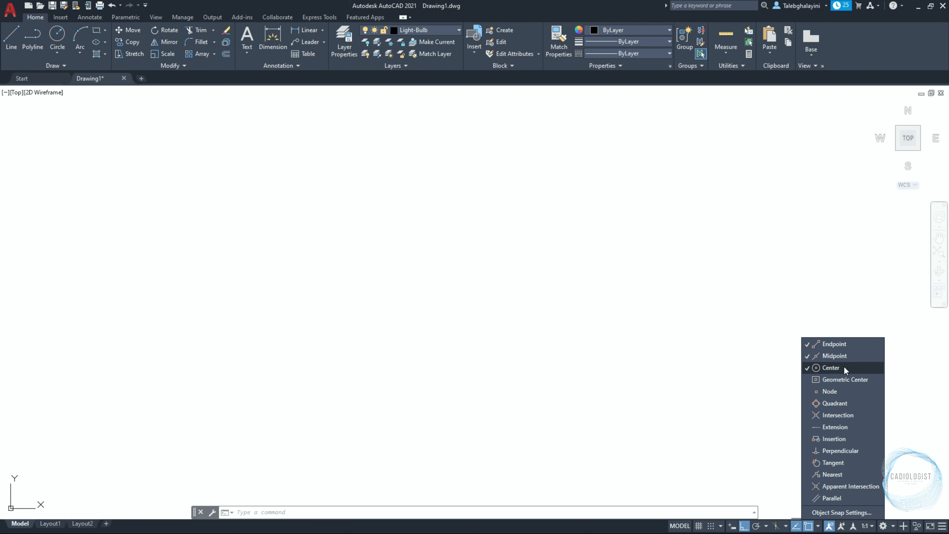
left_click(843, 403)
left_click(846, 415)
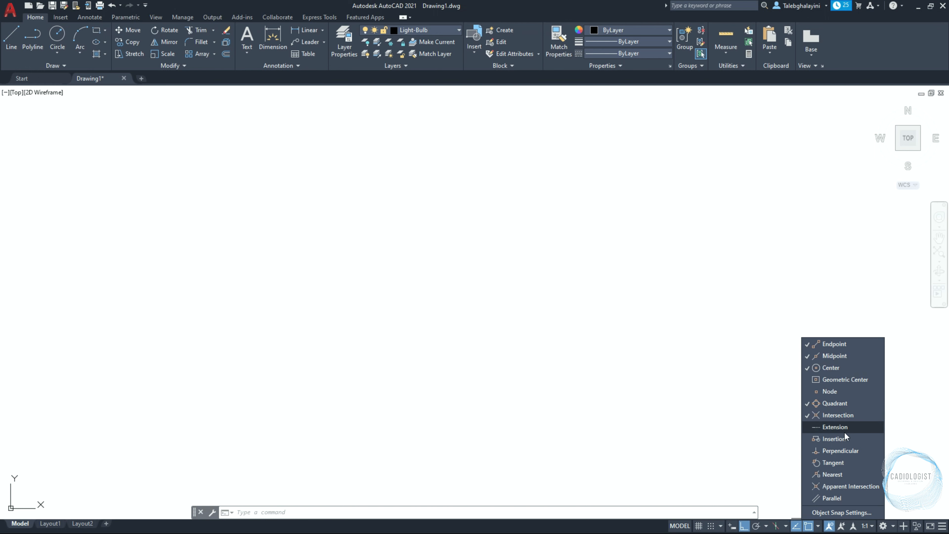
left_click(843, 450)
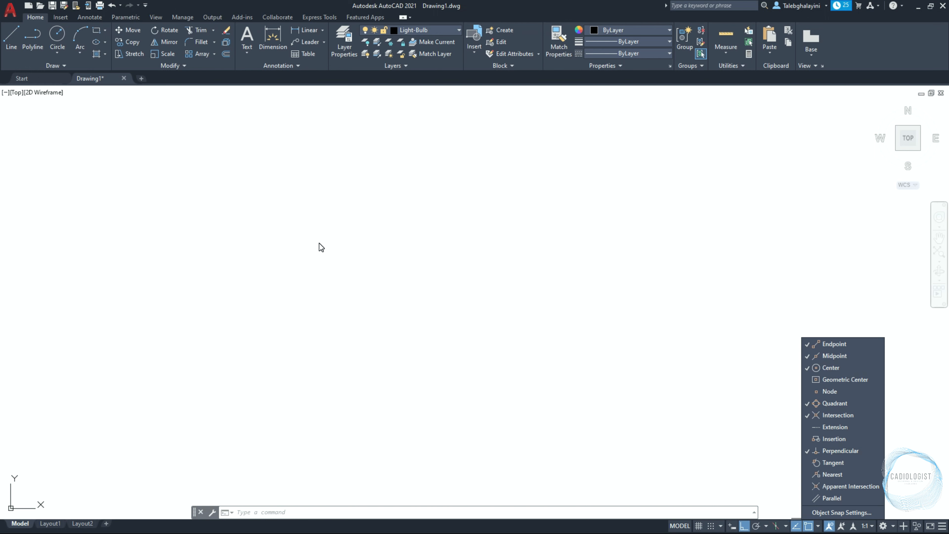
left_click(307, 236)
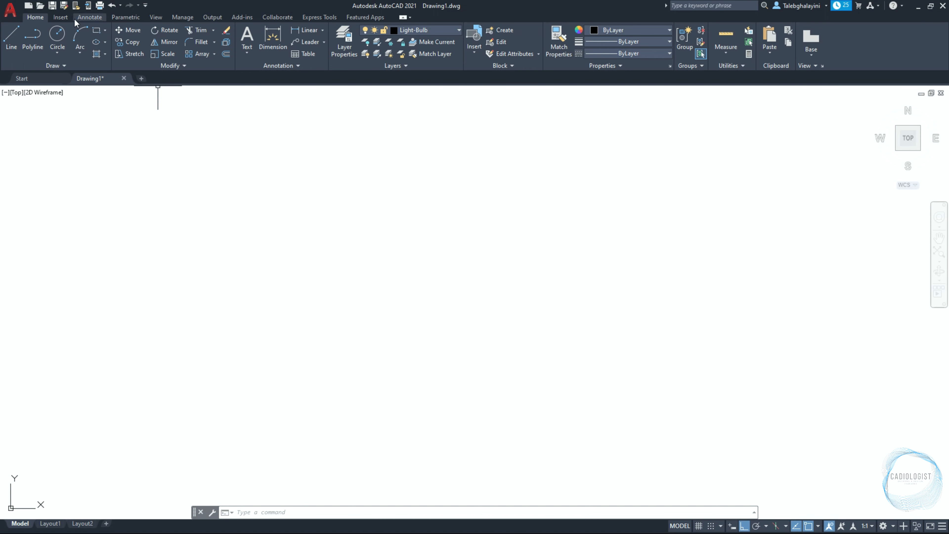
Save the drawing in the Desktop's Basic 2D AutoCAD Exercises CAD folder as Tutorial 19 - Exercise 12.dwg
left_click(53, 6)
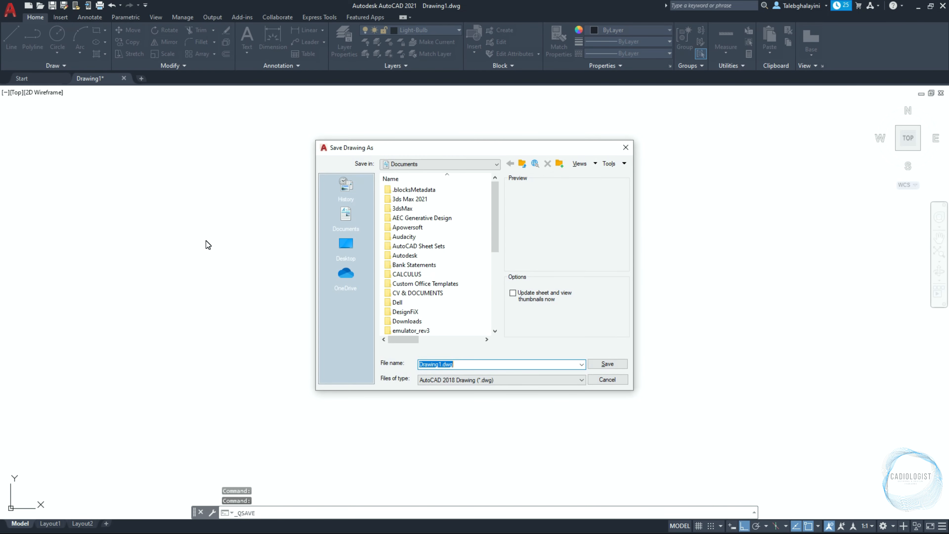
left_click(347, 254)
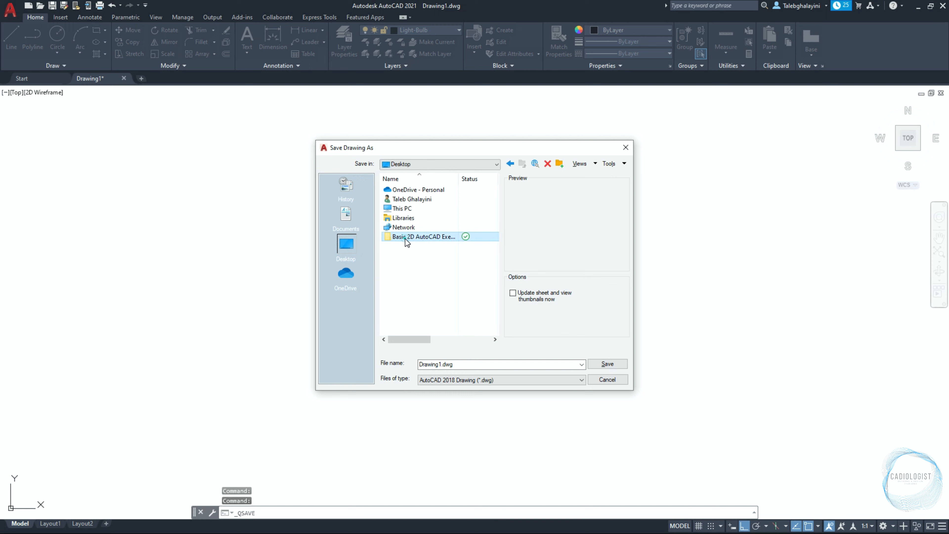
double_click(404, 239)
double_click(405, 191)
left_click(419, 284)
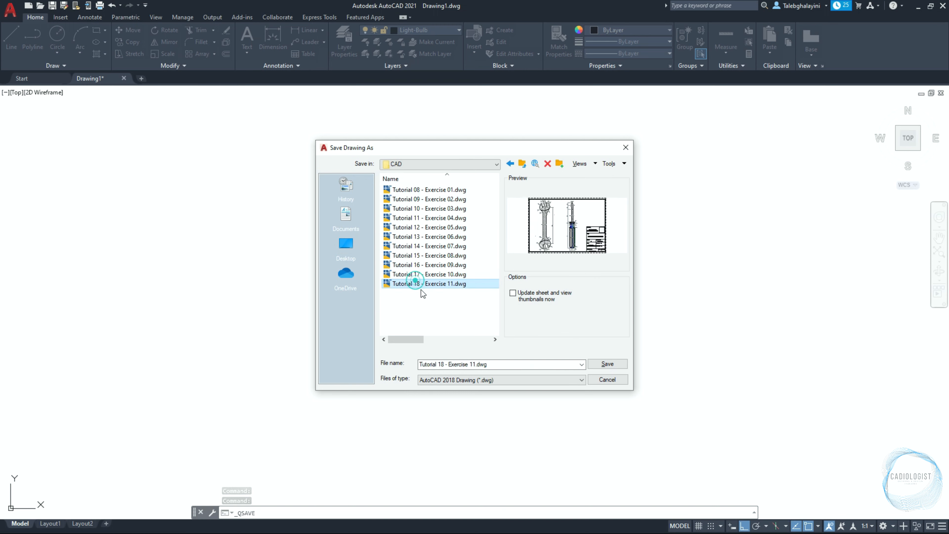
left_click(445, 364)
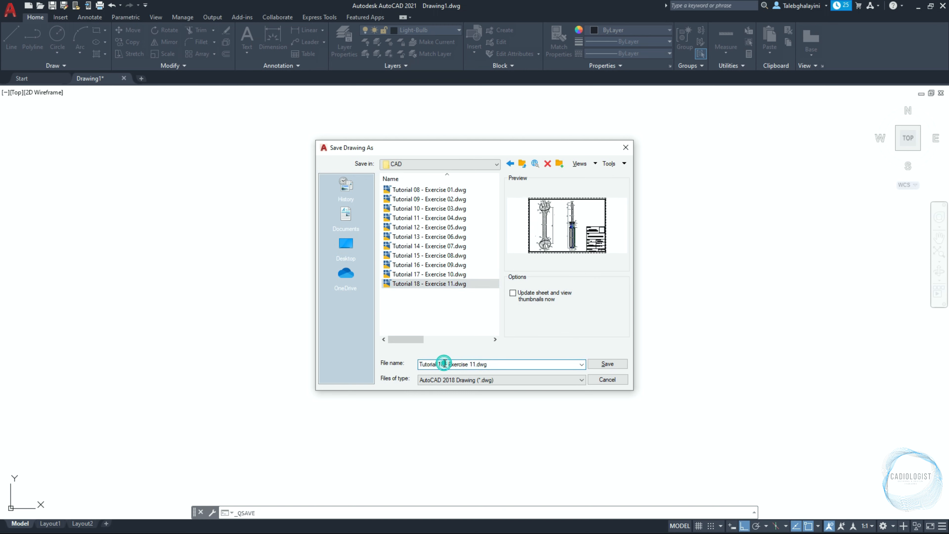
key("BackSpace")
type("9")
left_click(476, 365)
key("BackSpace")
type("2")
left_click(608, 364)
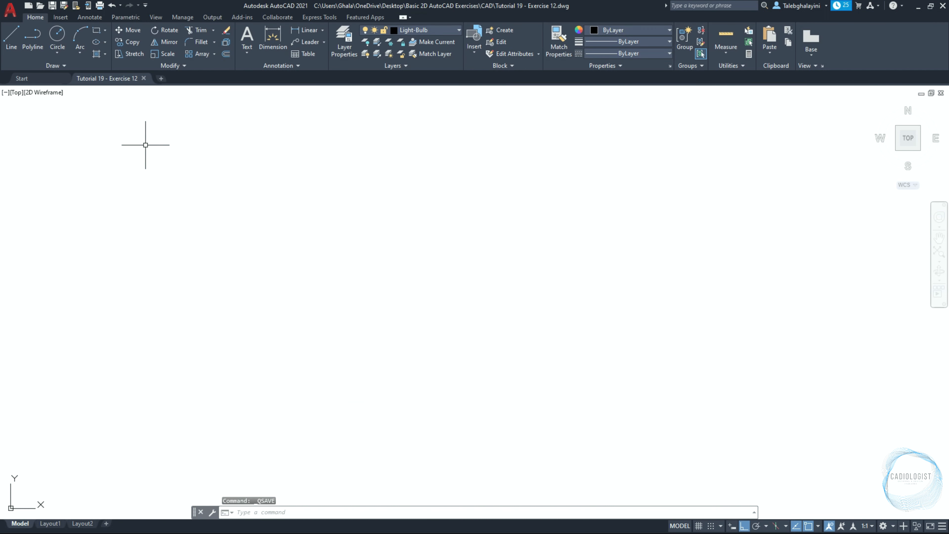
Check the automatic save interval on the Open and Save page of Options, then save the drawing
left_click(10, 9)
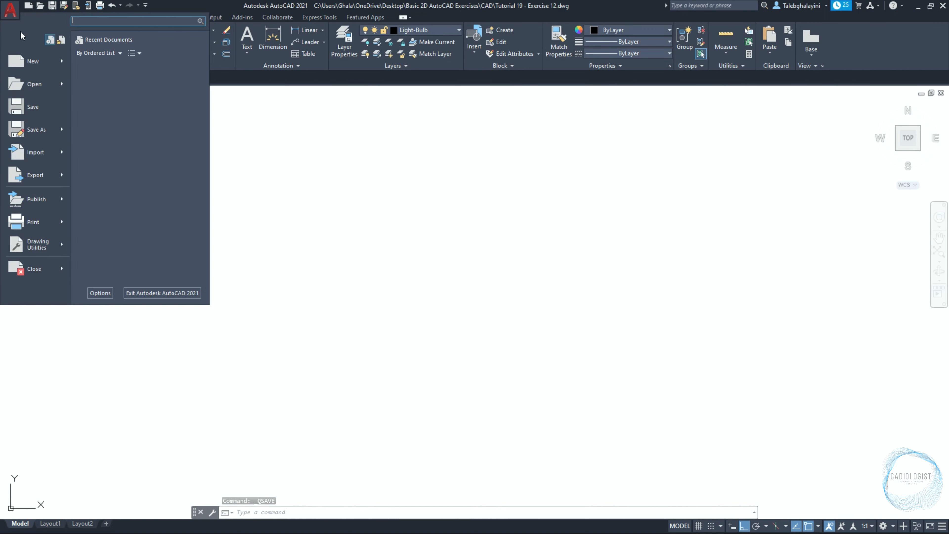
left_click(99, 291)
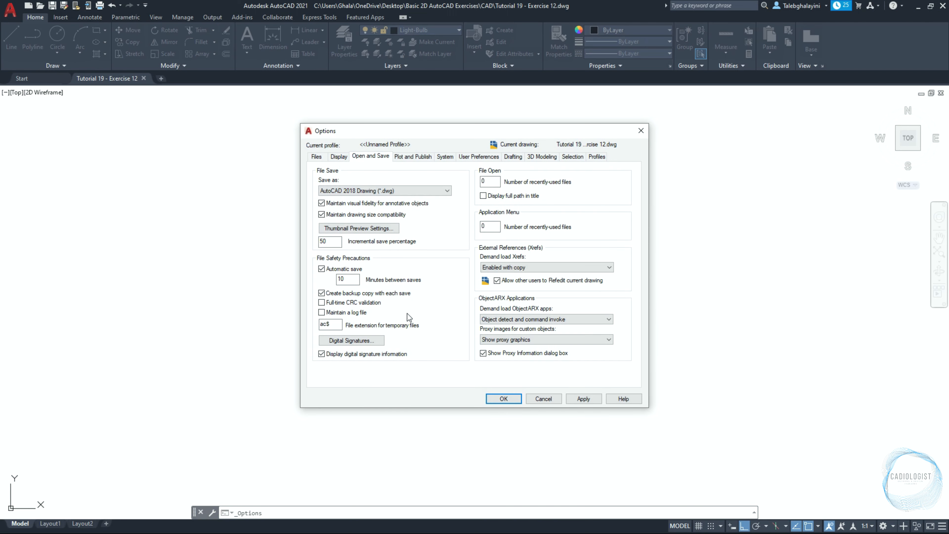
left_click(372, 156)
double_click(341, 279)
left_click(501, 397)
key("ctrl+s")
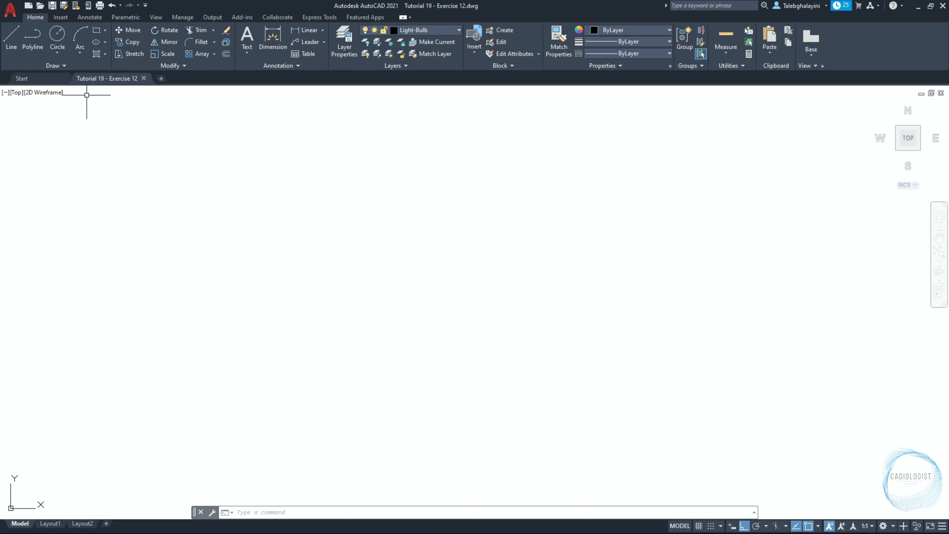
Draw a circle with a radius of 40
left_click(58, 39)
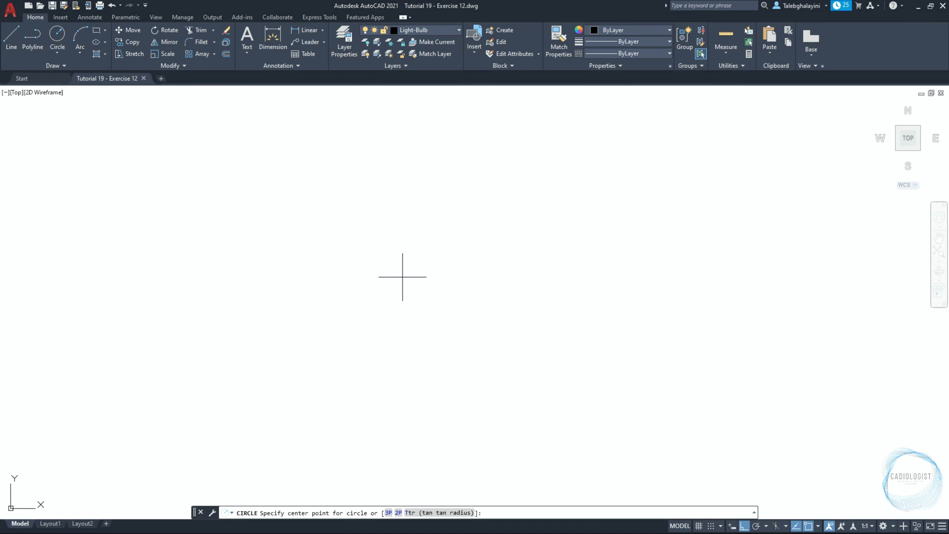
left_click(432, 281)
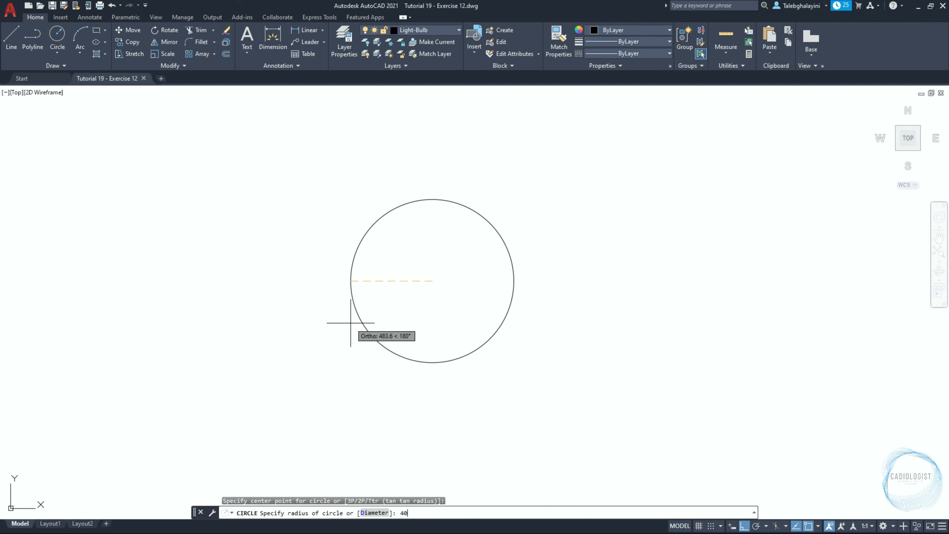
type("40")
key("Return")
scroll(432, 292, "up", 10)
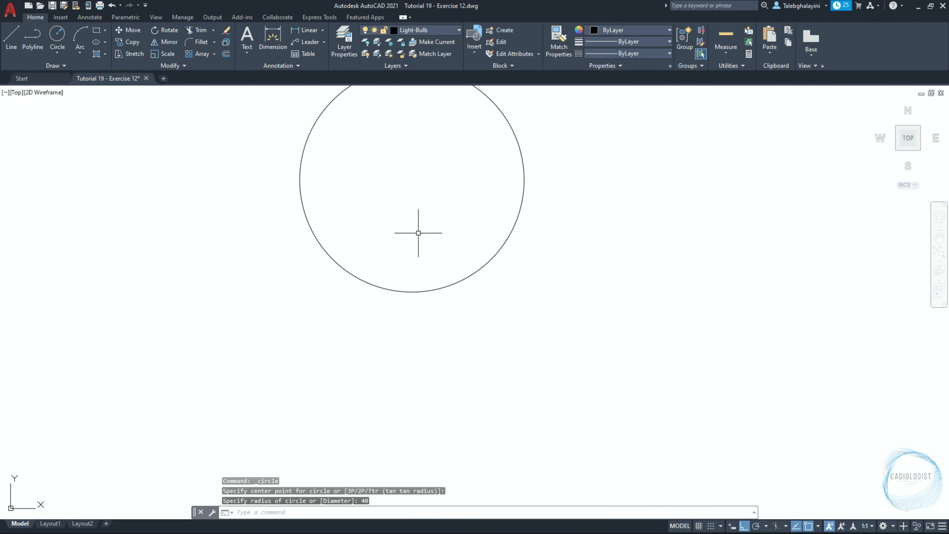
middle_click_drag(418, 233, 430, 330)
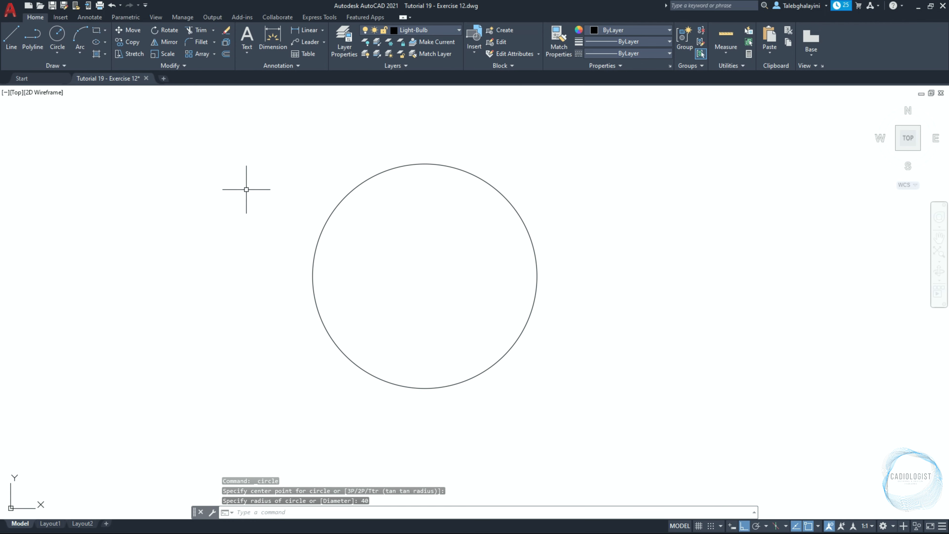
Draw a 35 by 60 rectangle starting at the circle's center and extending downward
left_click(96, 30)
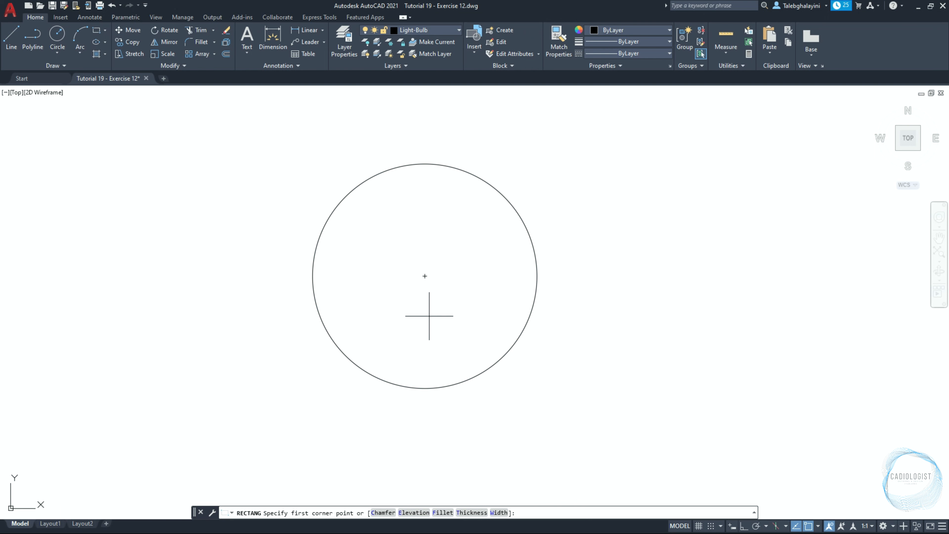
left_click(424, 276)
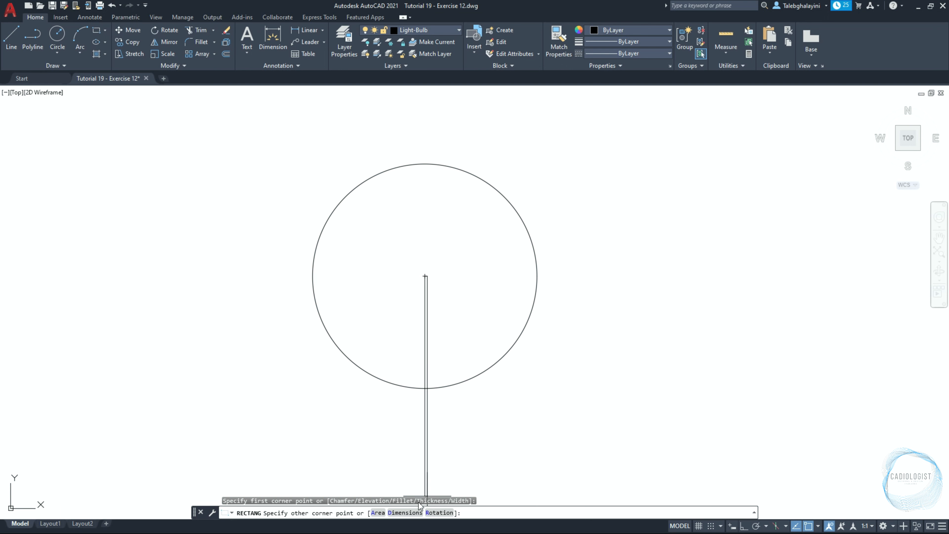
left_click(405, 512)
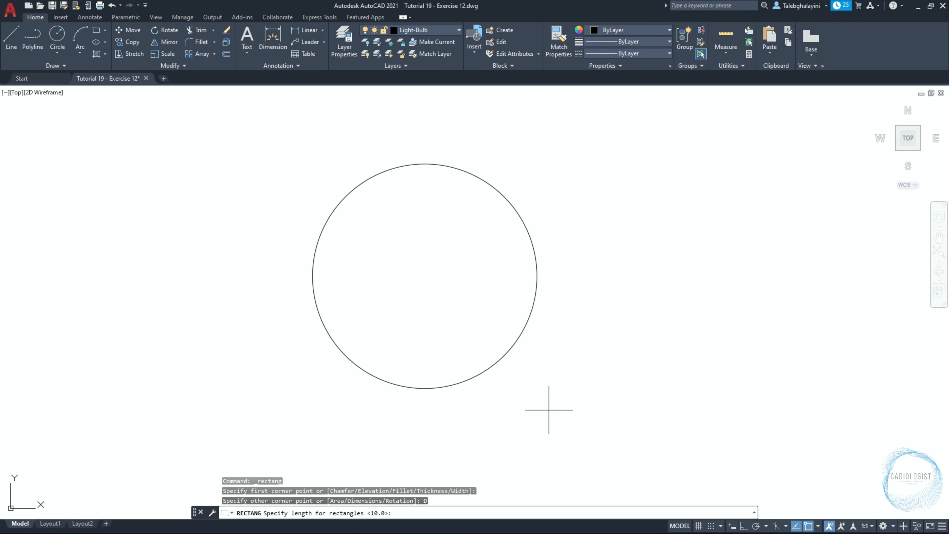
key("Return")
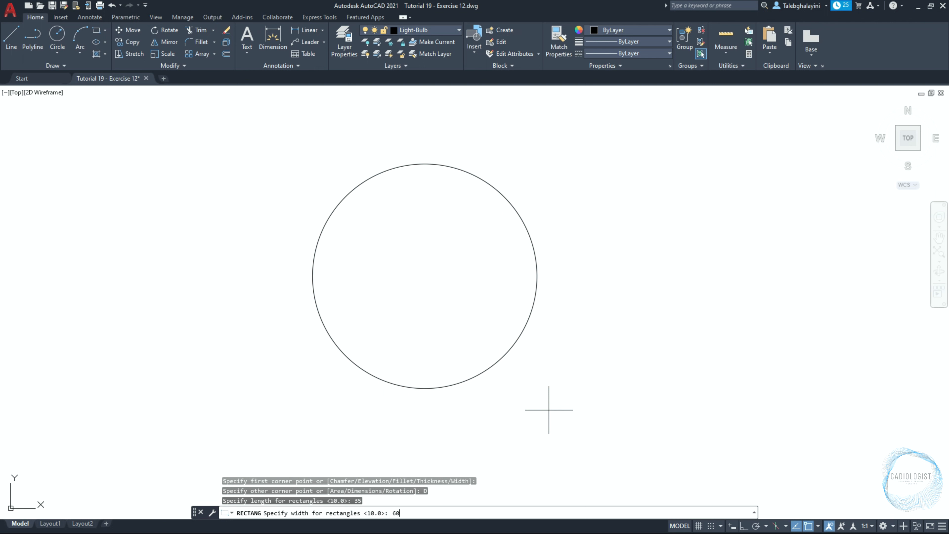
key("Return")
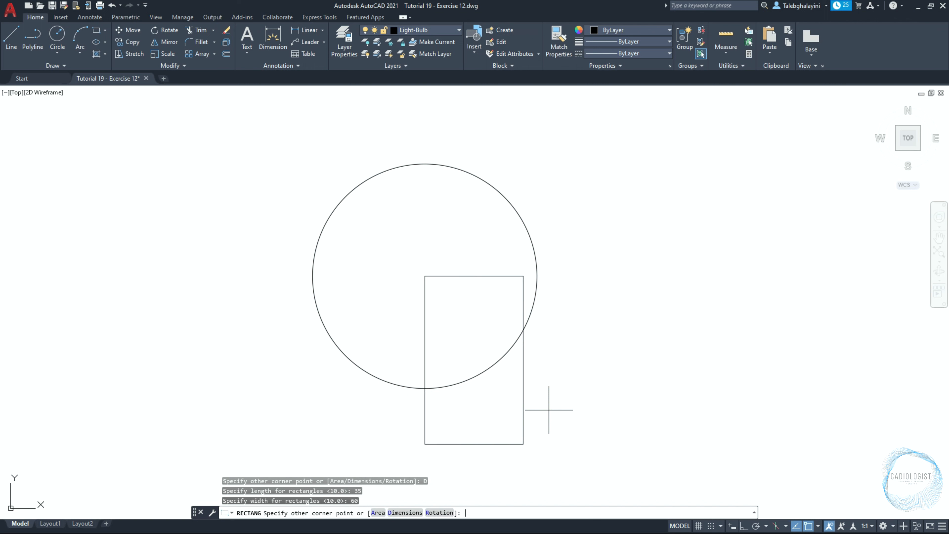
left_click(557, 432)
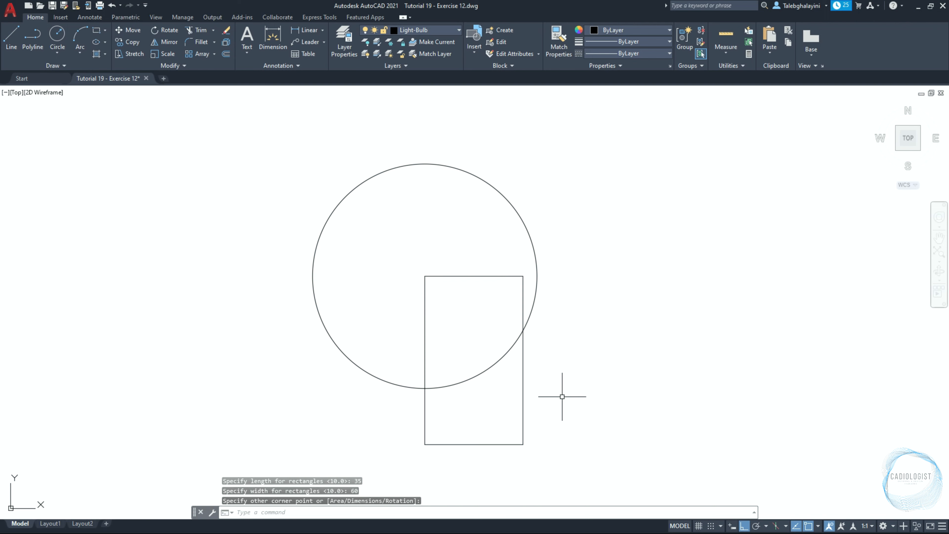
Move the rectangle 17.5 to the left so it is centered under the circle
left_click(524, 401)
type("m")
key("Return")
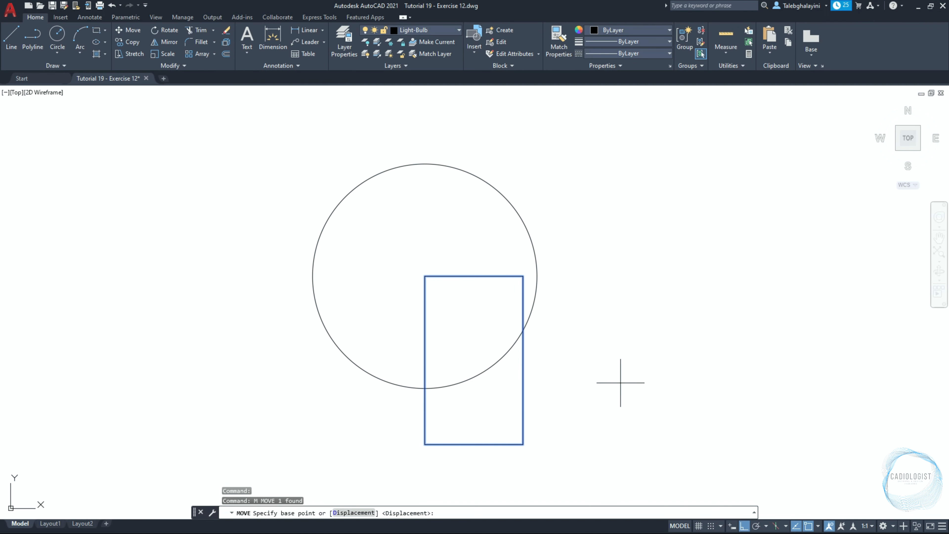
left_click(614, 385)
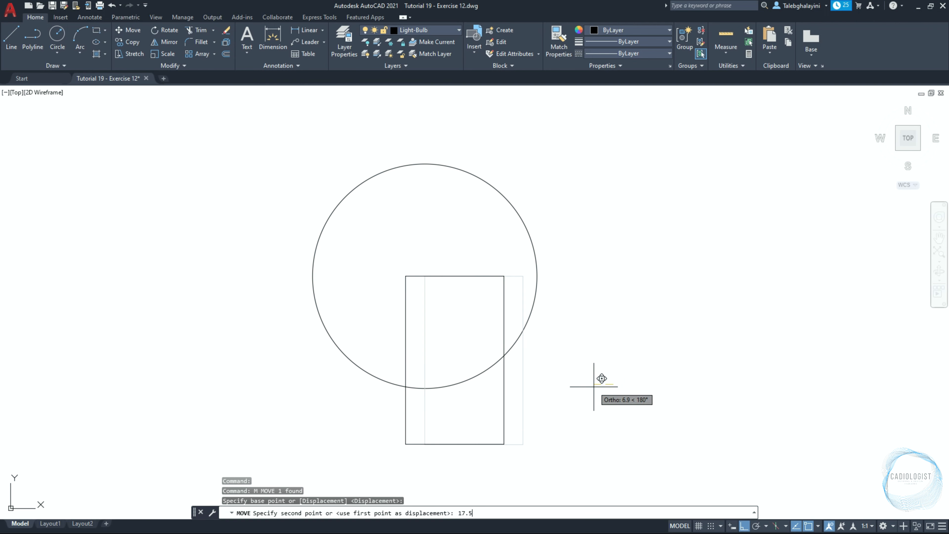
key("Return")
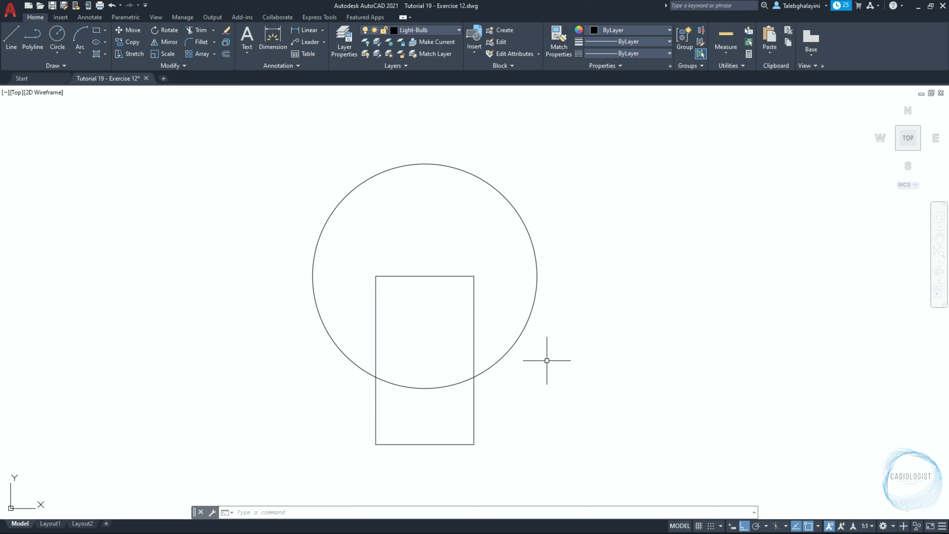
Draw a circle of radius 20 tangent to the rectangle's right side and the large circle
type("c")
key("Return")
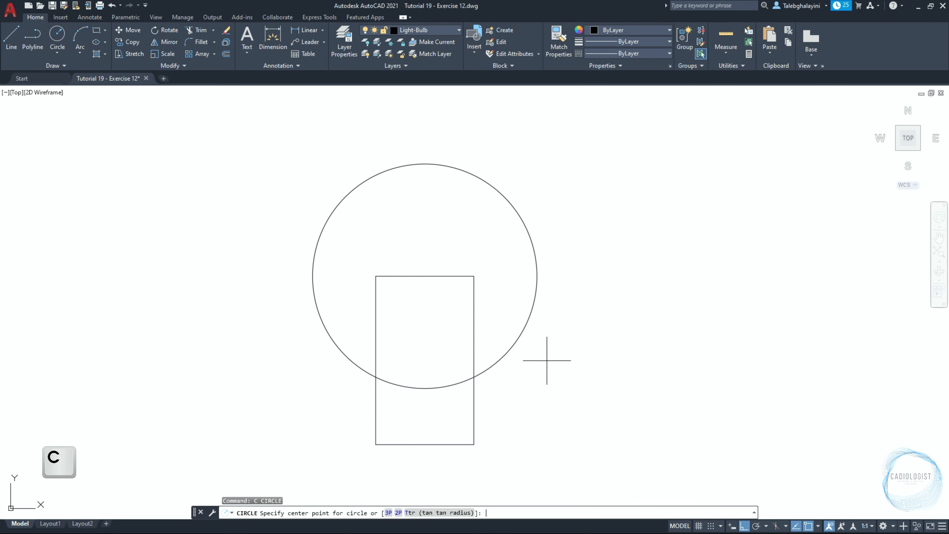
left_click(464, 512)
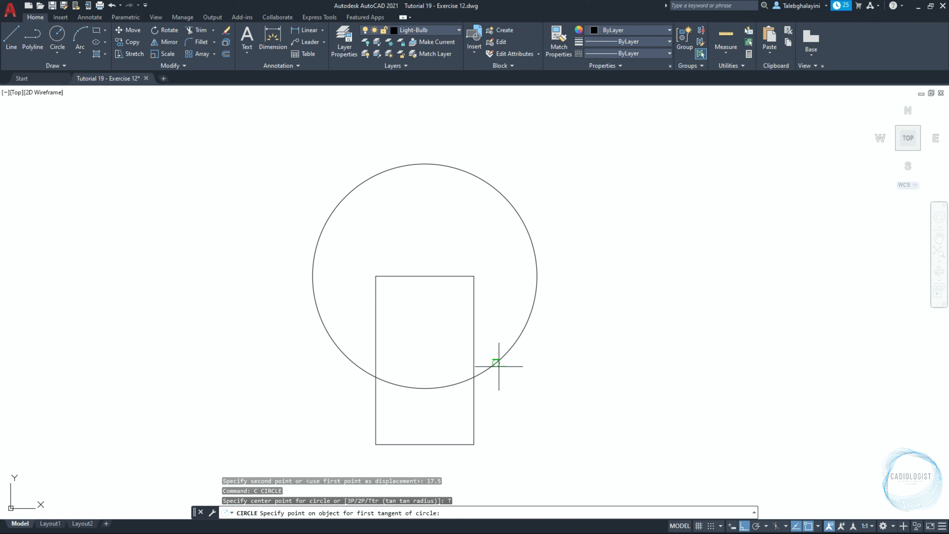
left_click(497, 364)
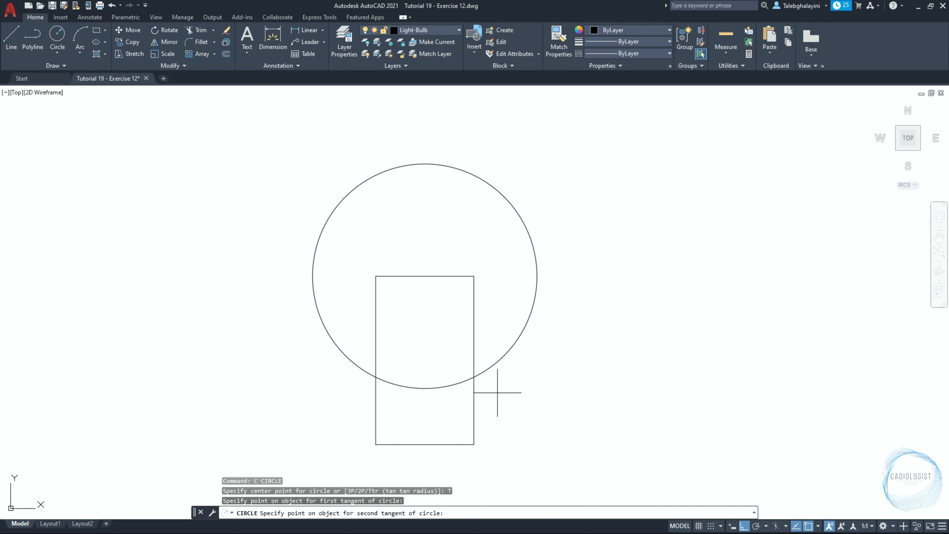
left_click(474, 403)
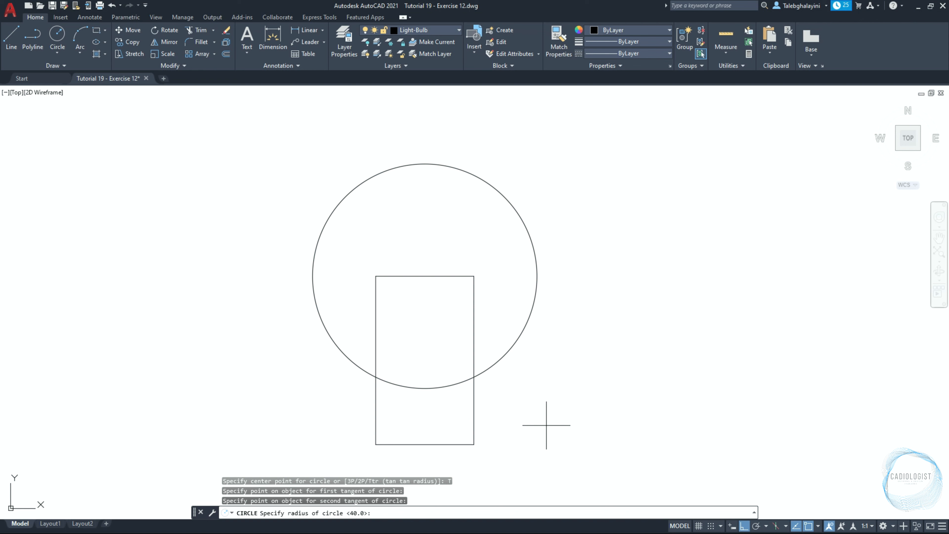
key("Return")
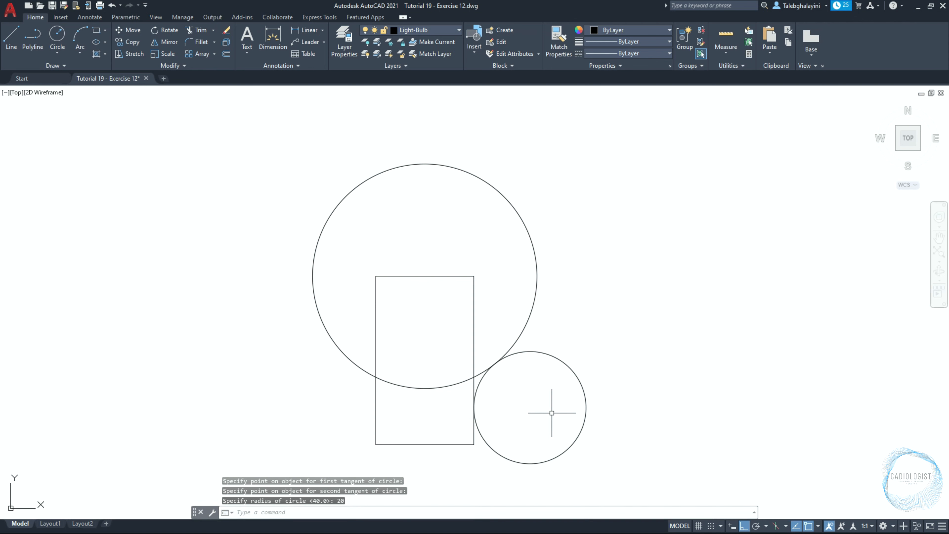
middle_click_drag(586, 355, 635, 296)
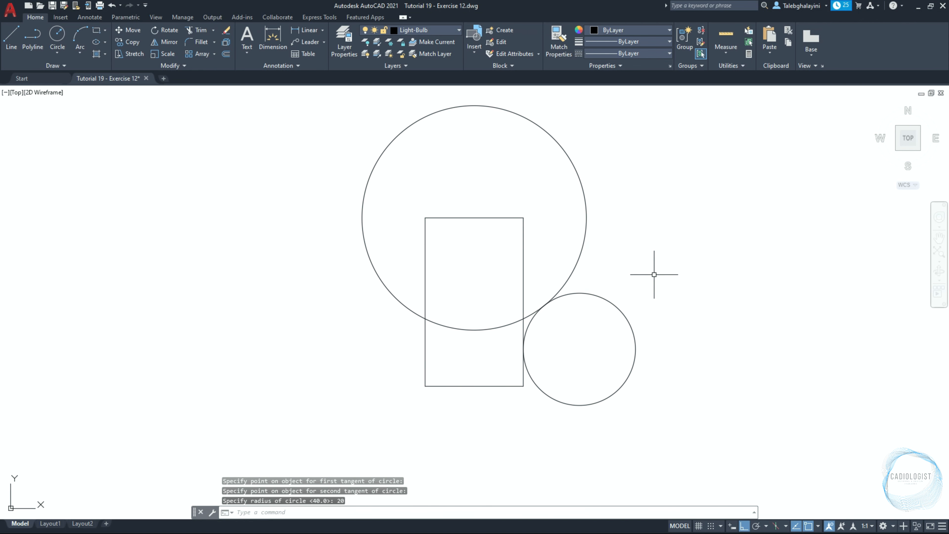
Mirror the small circle about the rectangle's vertical centerline, keeping the original
left_click(618, 306)
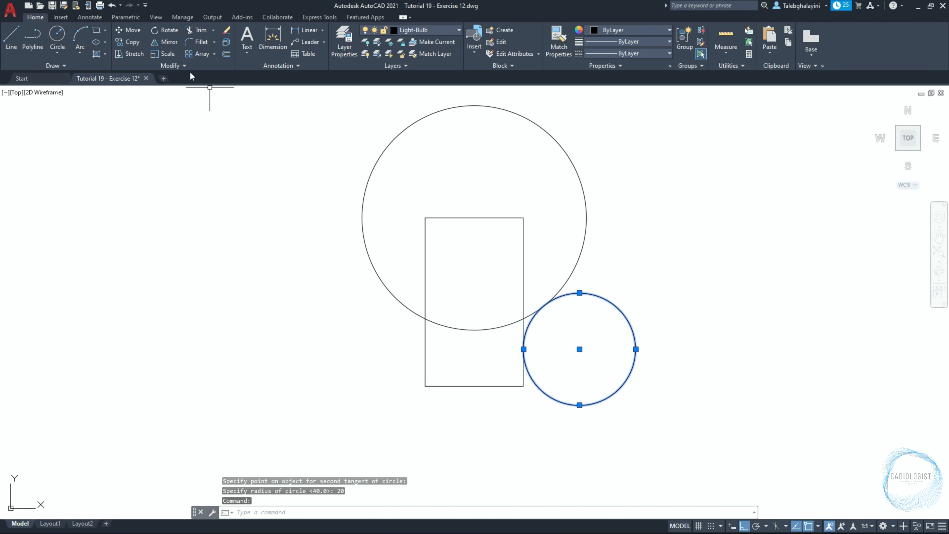
left_click(165, 41)
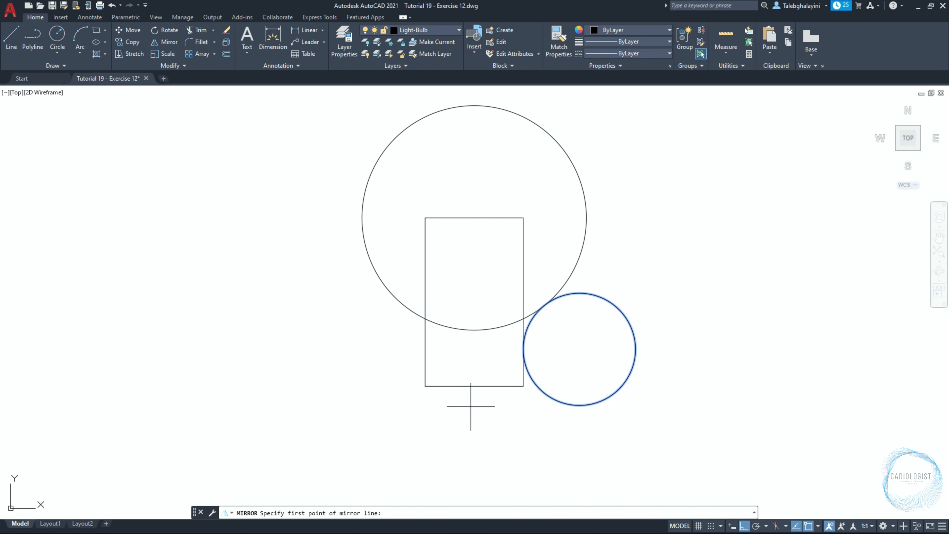
left_click(474, 385)
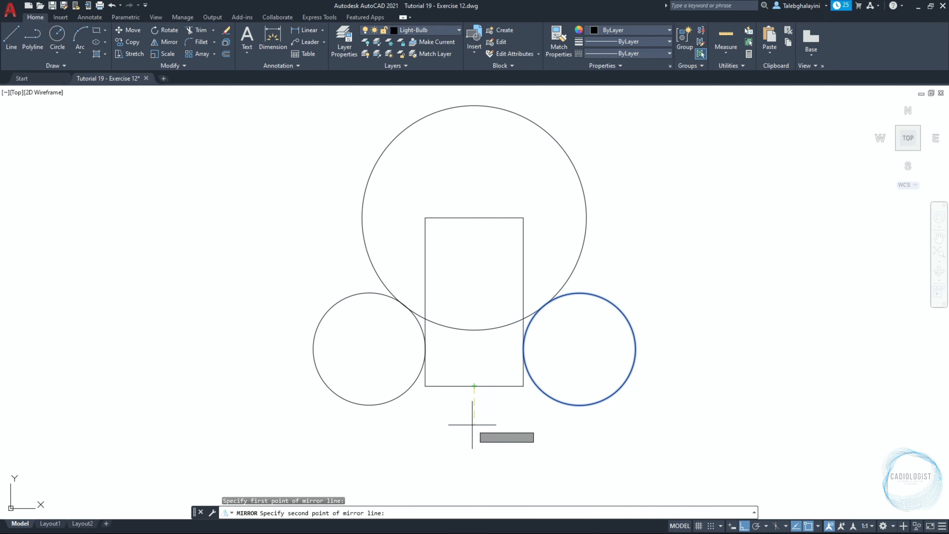
left_click(476, 478)
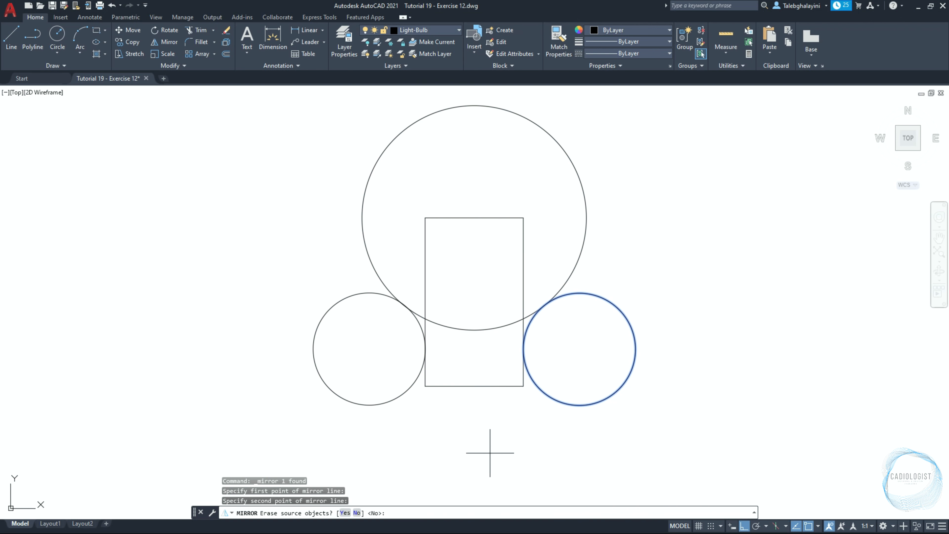
key("space")
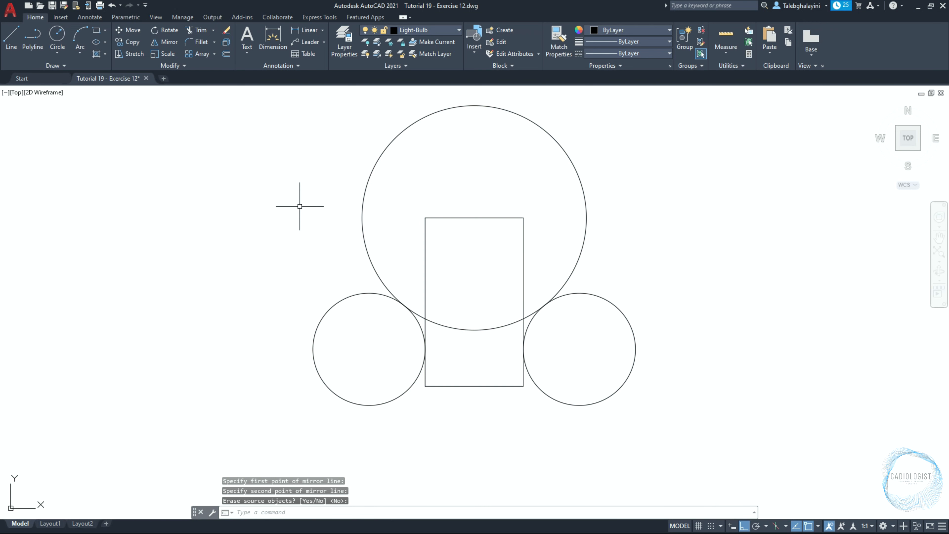
Trim the rectangle's top and the overlapping circle arcs to form the light bulb outline
left_click(201, 30)
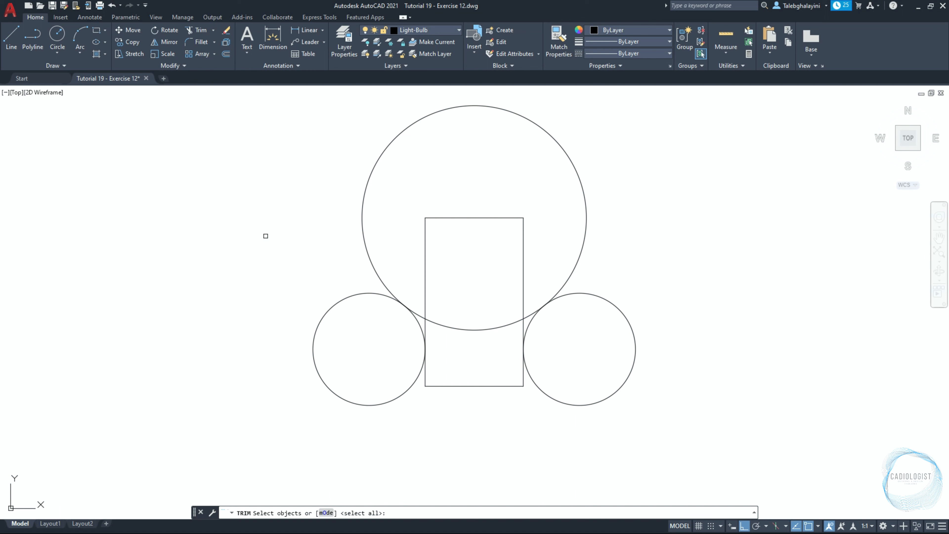
key("space")
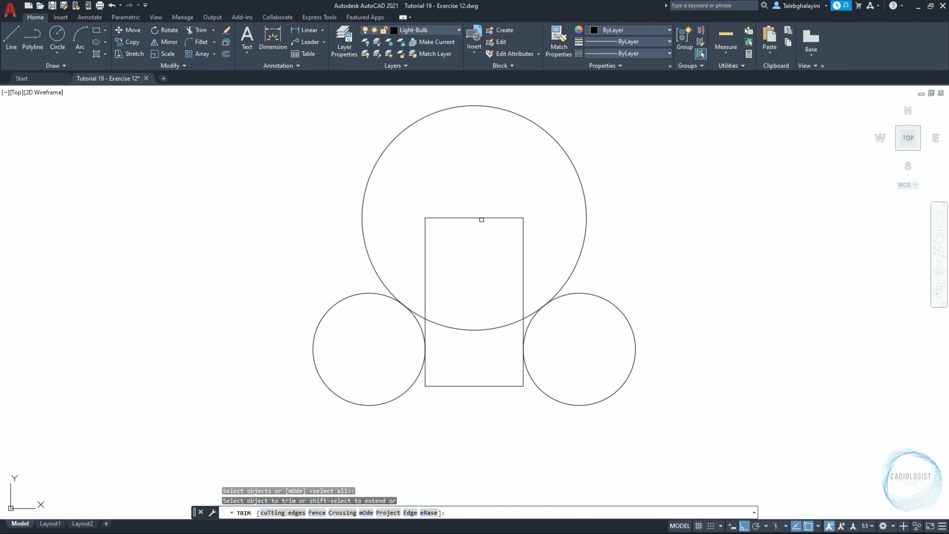
left_click(481, 218)
left_click(531, 241)
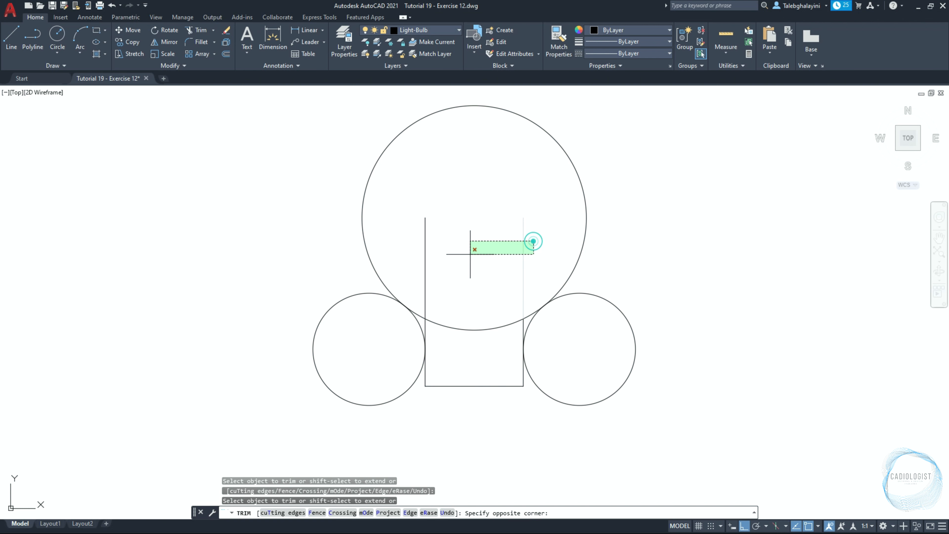
left_click(426, 260)
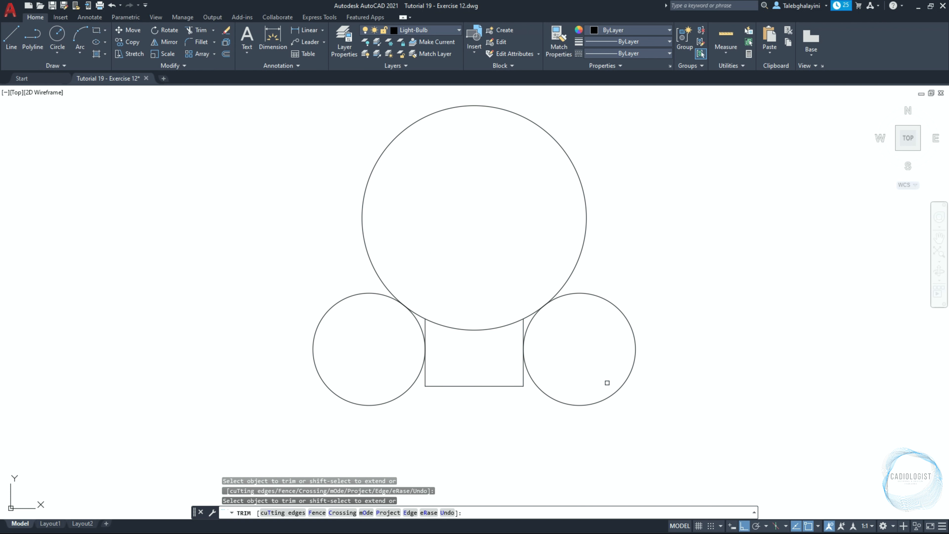
left_click(619, 390)
left_click(325, 385)
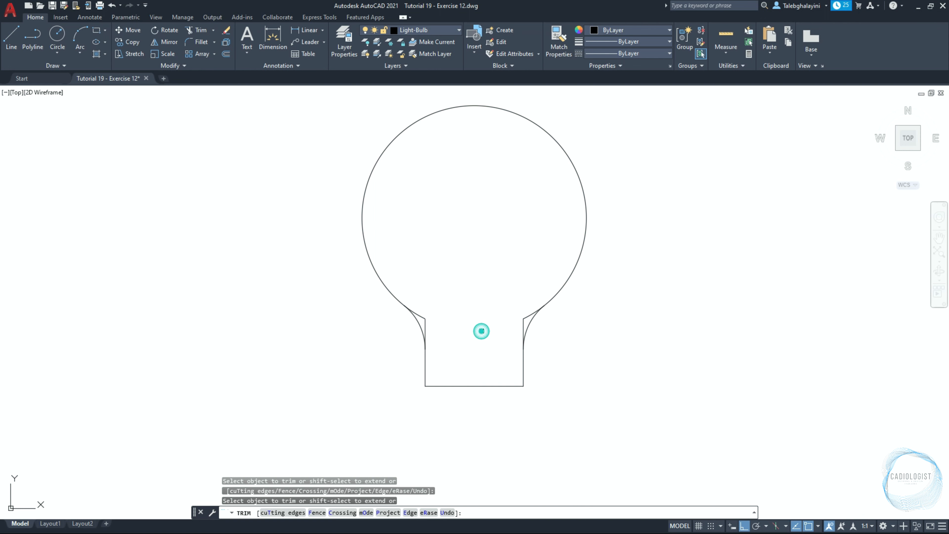
scroll(439, 327, "up", 4)
left_click_drag(416, 299, 396, 312)
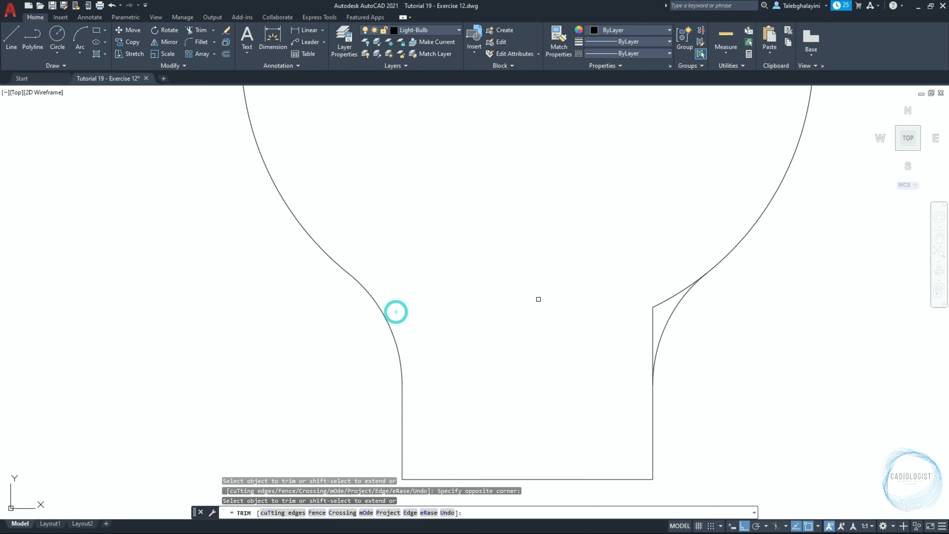
left_click_drag(648, 294, 638, 310)
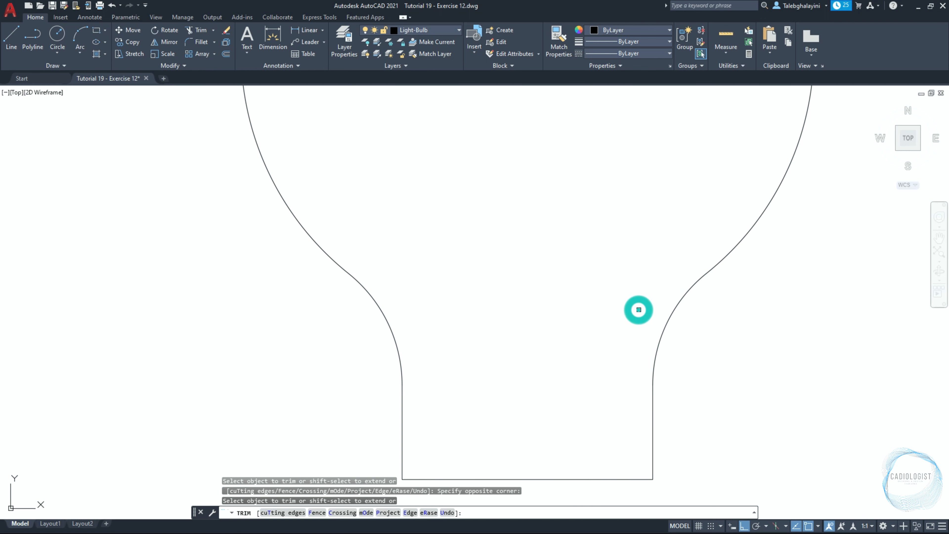
scroll(636, 311, "down", 8)
Join all the bulb outline segments into a single polyline
mouse_move(530, 187)
left_mouse_down()
mouse_move(678, 342)
mouse_move(674, 350)
left_mouse_up()
type("j")
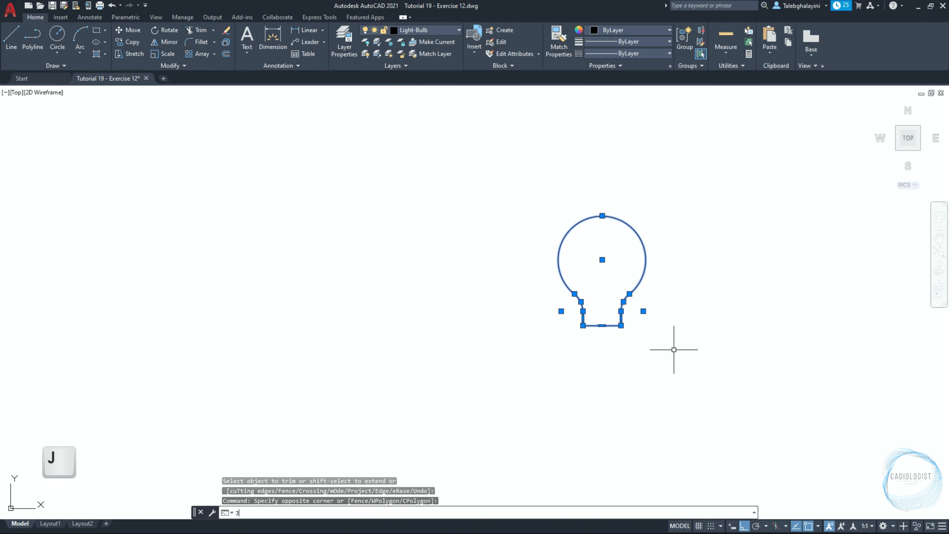
key("Return")
scroll(678, 307, "down", 4)
scroll(679, 287, "up", 6)
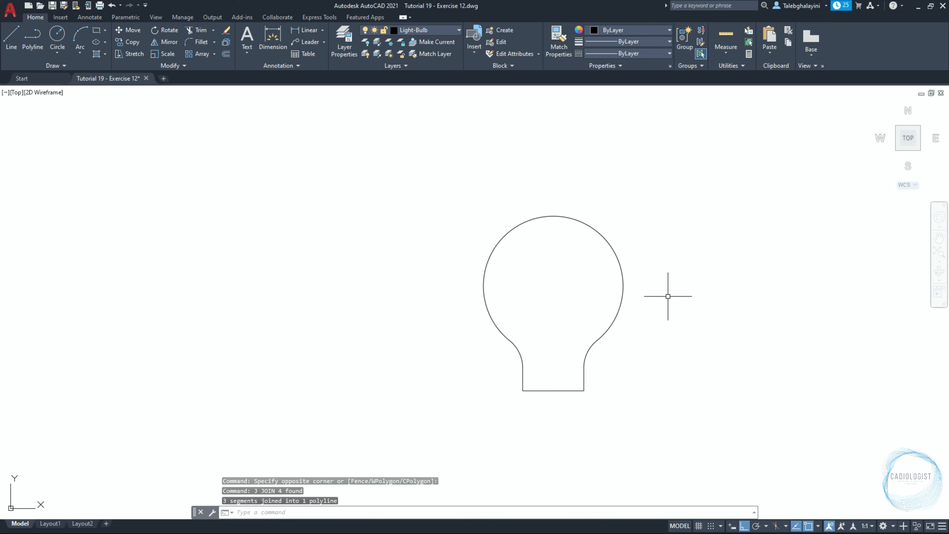
Draw a 30 by 35 rectangle beside the bulb using the rectangle's Dimensions option
middle_click_drag(591, 332, 509, 269)
type("rec")
key("Return")
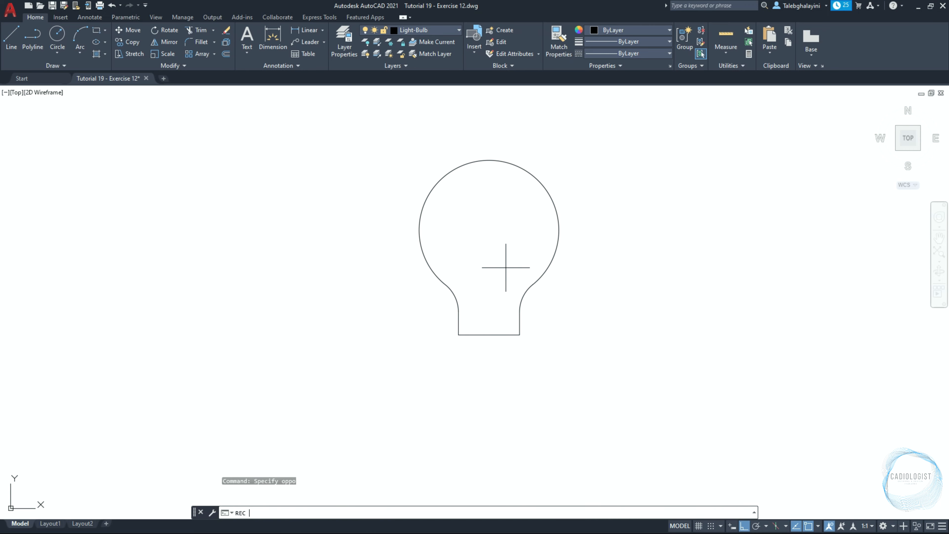
left_click(563, 314)
type("d")
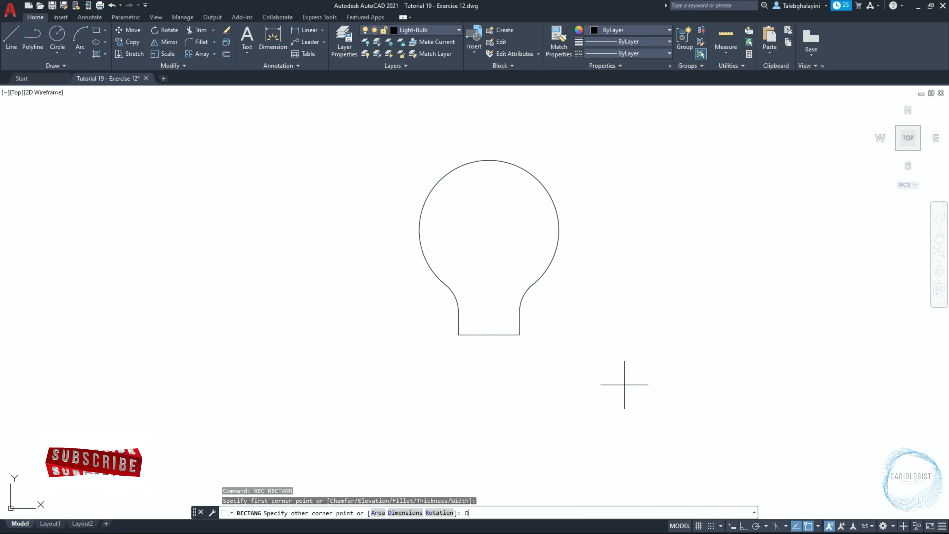
key("Return")
type("30")
key("Return")
type("35")
key("Return")
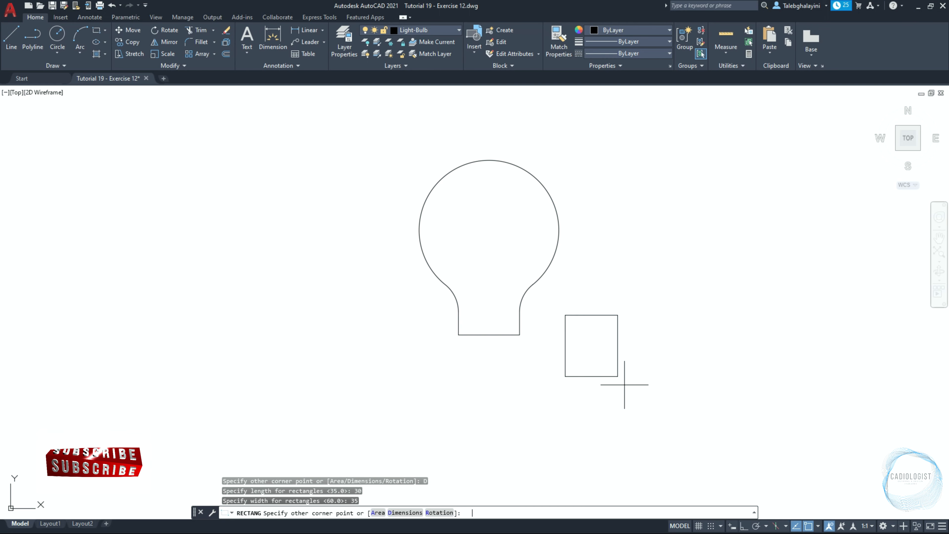
left_click(626, 391)
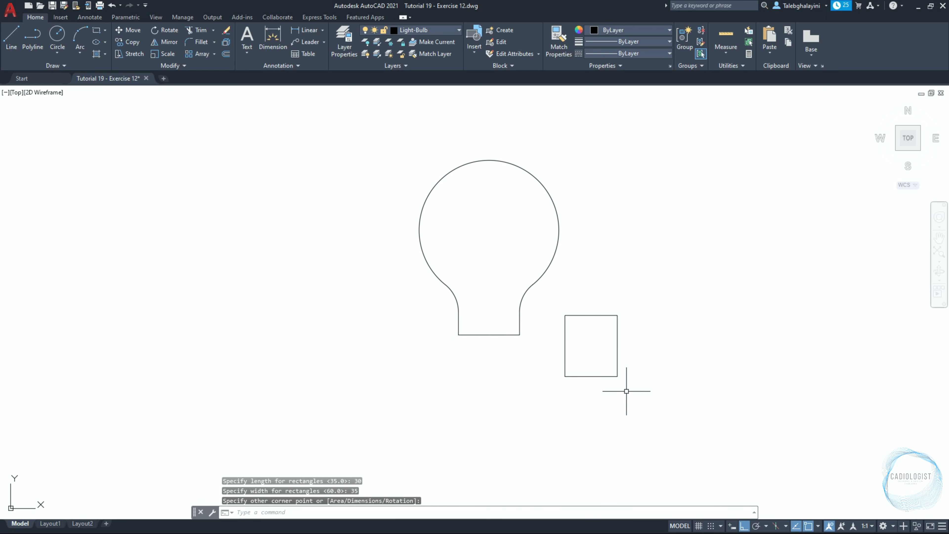
Move the rectangle so its top midpoint sits 5 units below the bulb outline's bottom midpoint, using From
left_click(597, 377)
type("m")
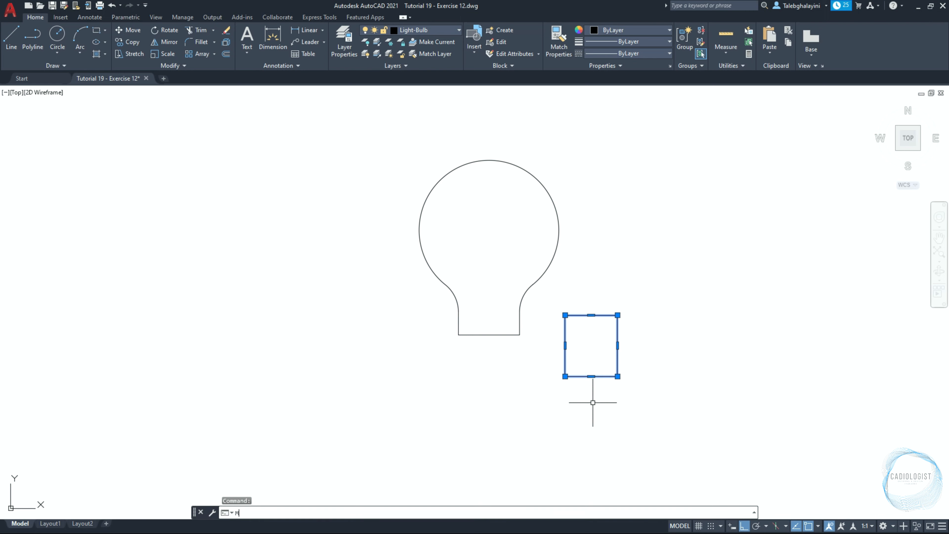
key("Return")
left_click(590, 317)
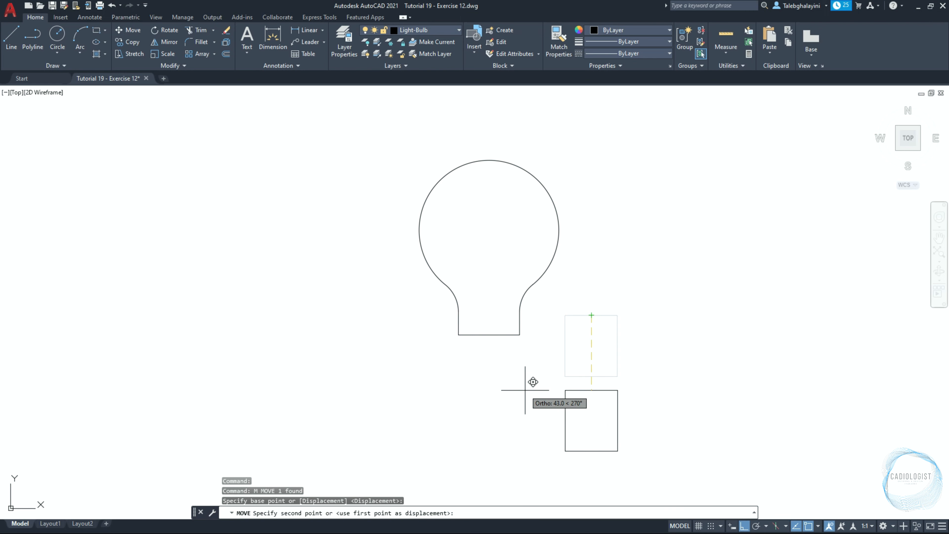
key("shift")
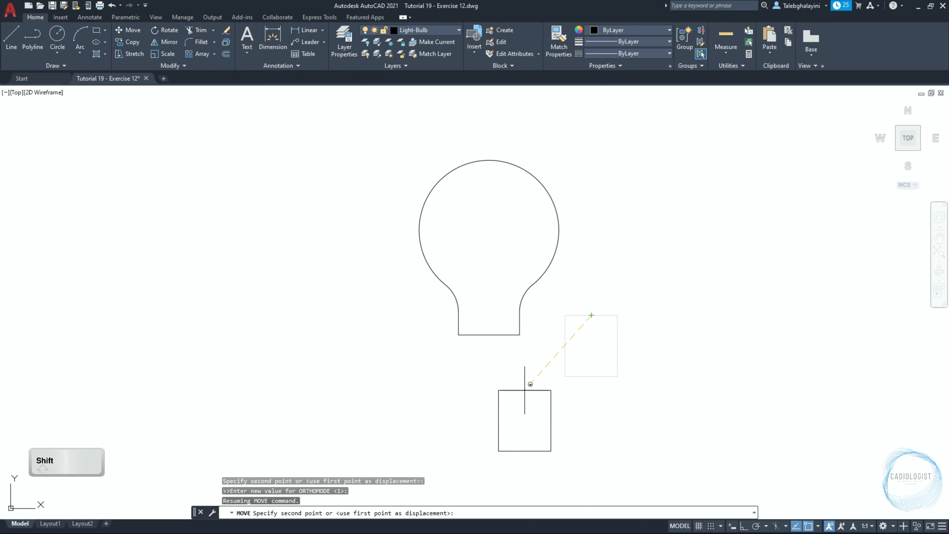
right_click(525, 391, "shift")
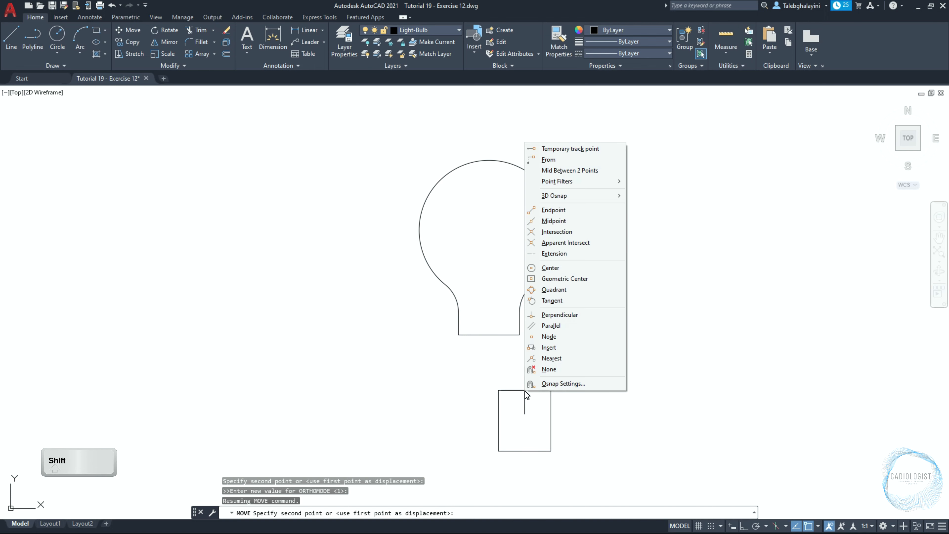
left_click(559, 160)
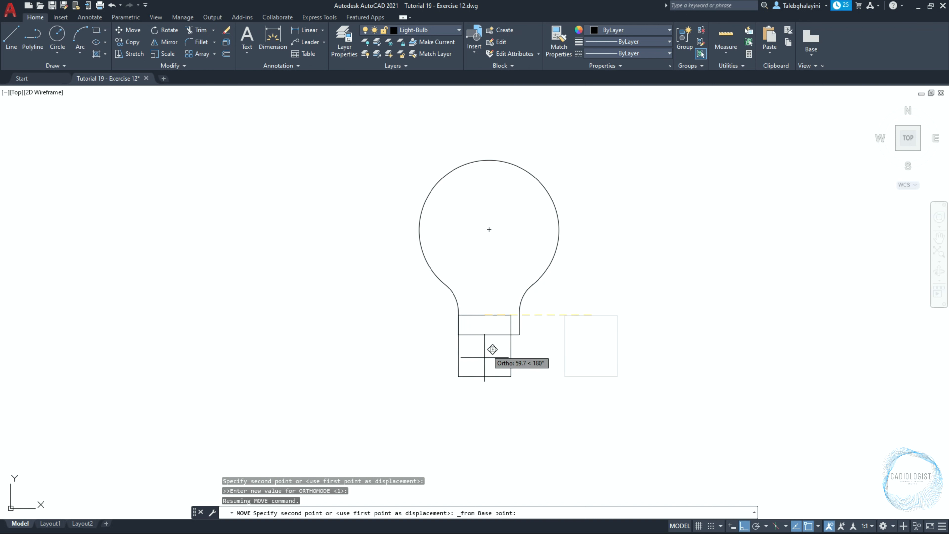
left_click(489, 334)
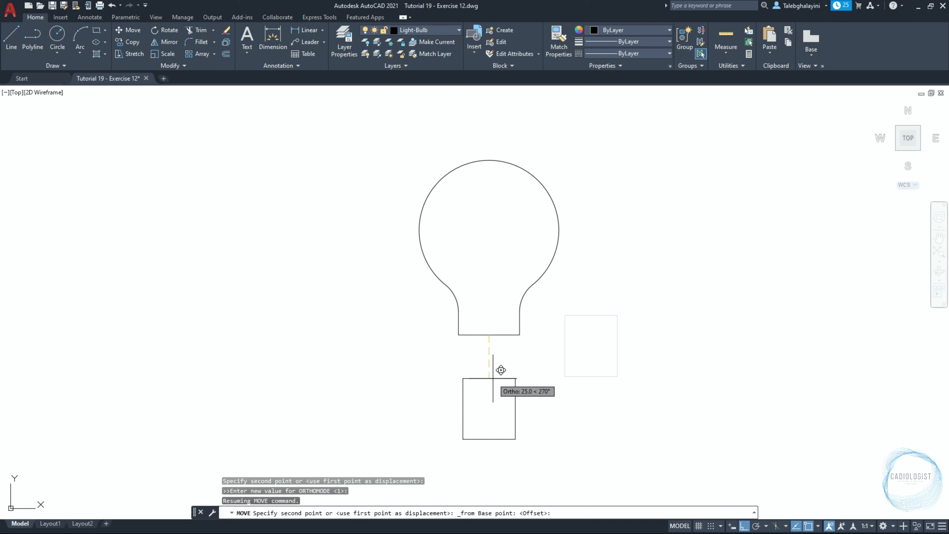
key("Return")
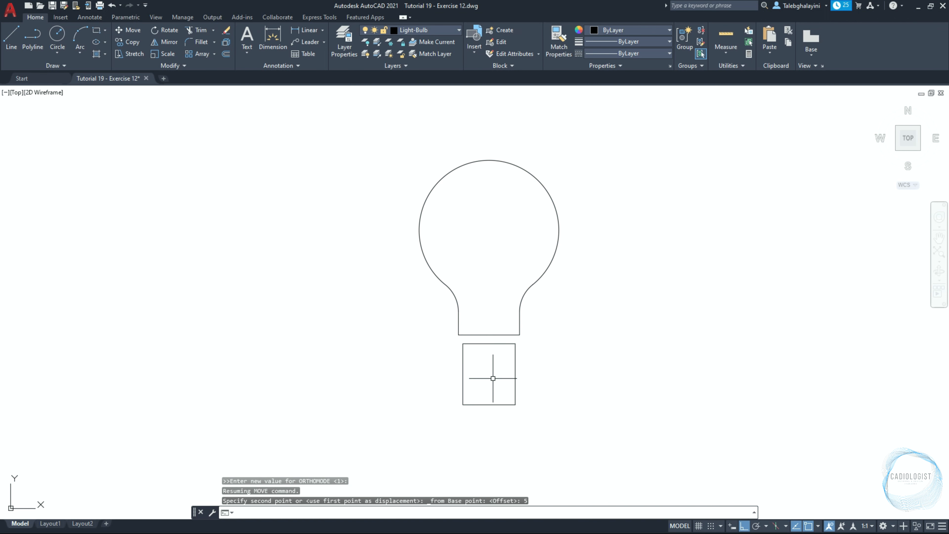
Draw polylines connecting the rectangle's top corners to the bulb outline's bottom corners on both sides
type("PL")
key("Return")
scroll(493, 377, "up", 8)
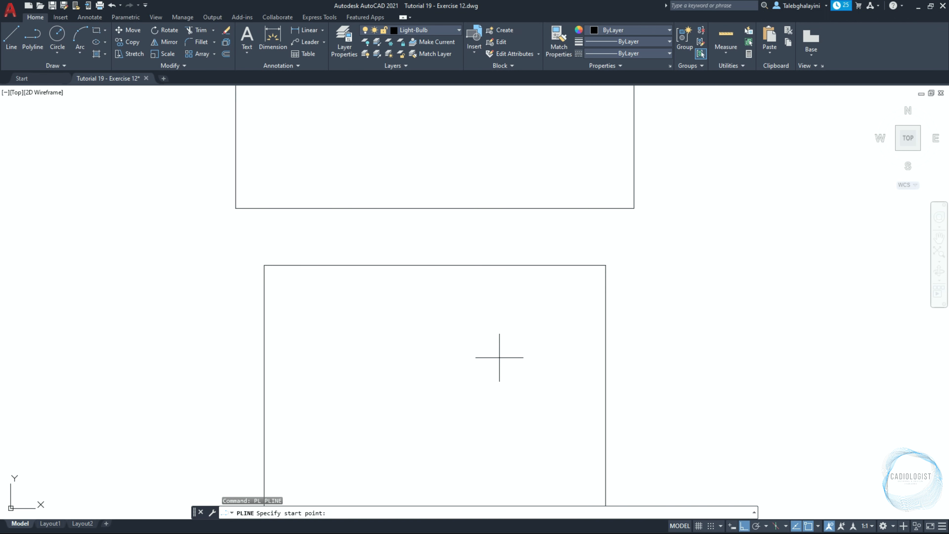
left_click(582, 265)
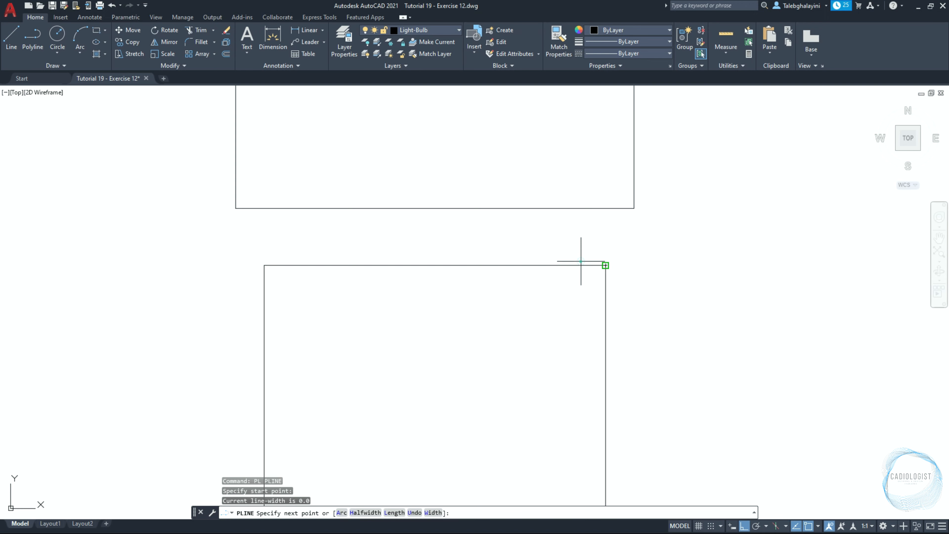
left_click(634, 208)
key("Return")
key("Return")
left_click(283, 259)
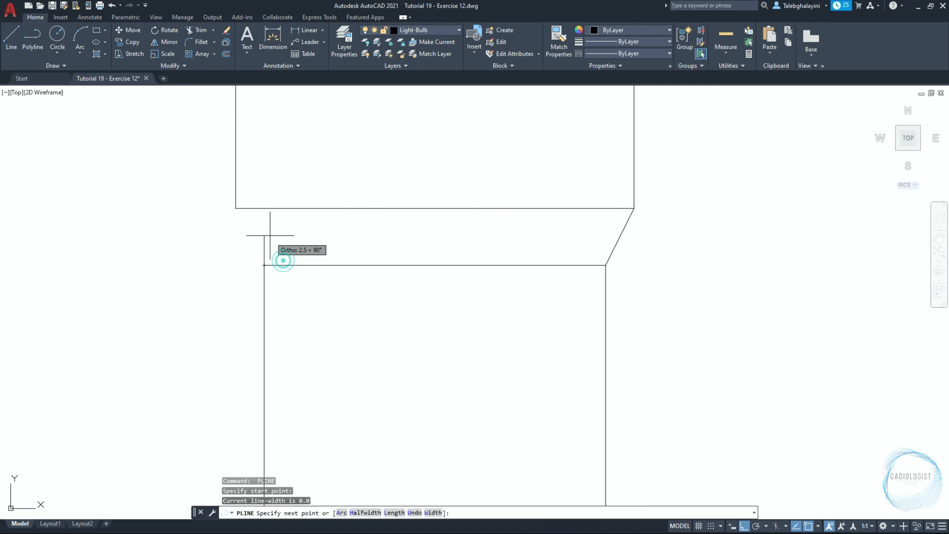
left_click(236, 208)
scroll(339, 282, "down", 4)
key("Return")
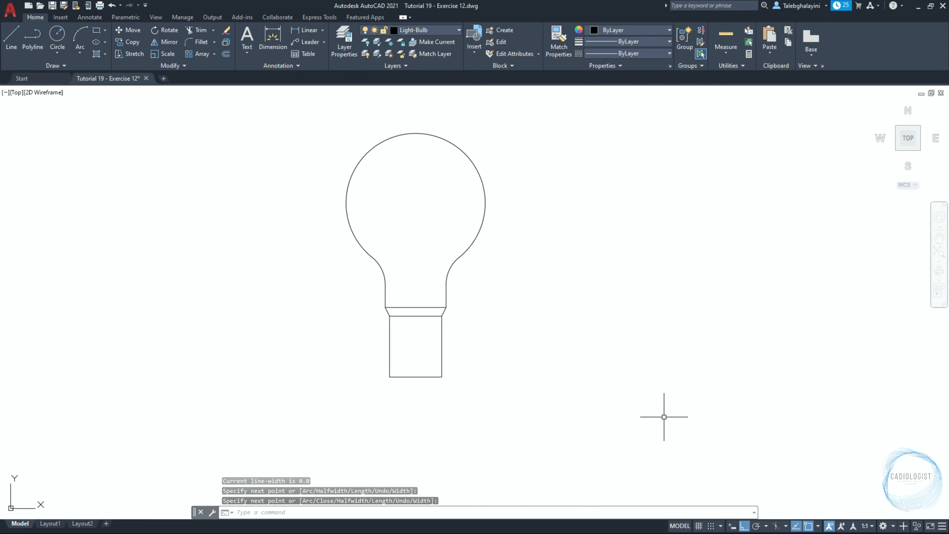
Draw a 30 by 5 rectangle starting at the base rectangle's bottom-left corner
left_click(731, 525)
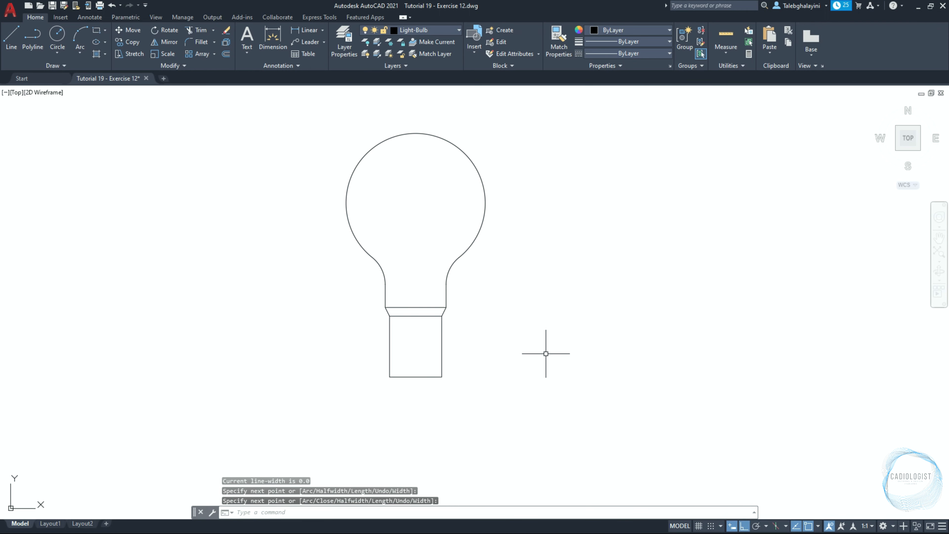
type("REC")
key("Return")
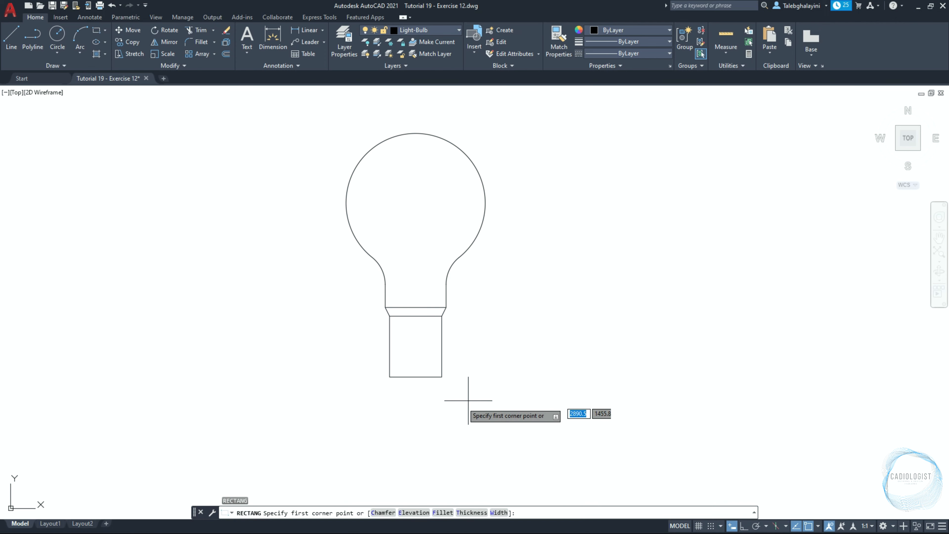
left_click(390, 377)
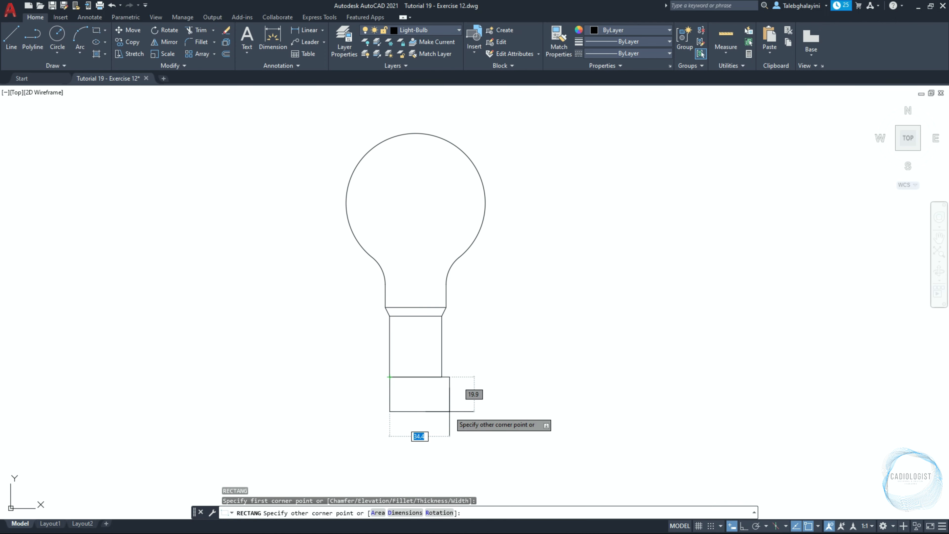
type("30")
key("Tab")
type("5")
key("Return")
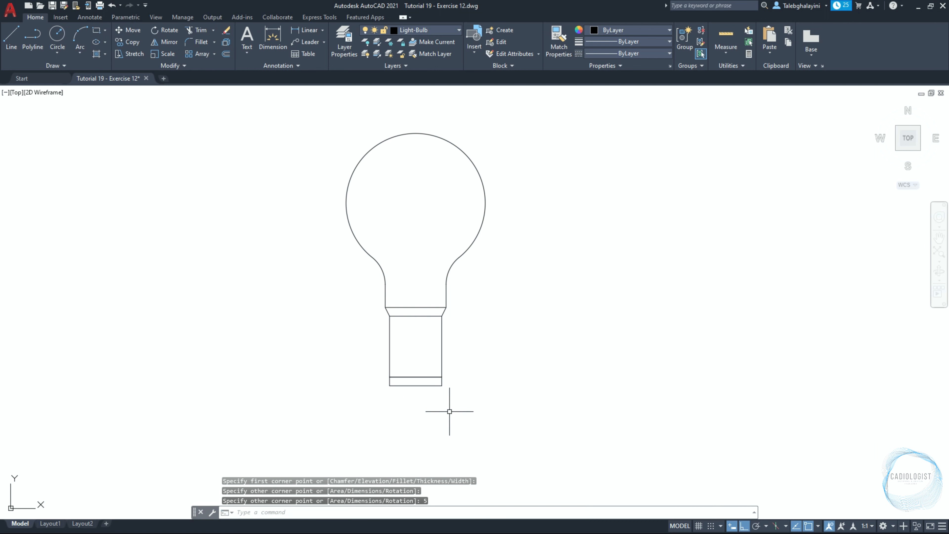
Copy the thin 30 by 5 rectangle 5 units directly below itself
left_click(433, 385)
type("co")
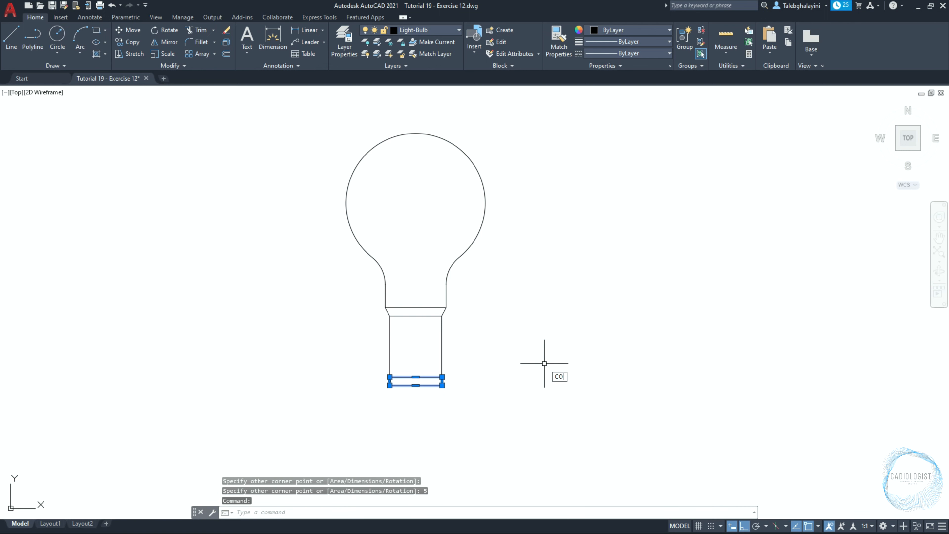
key("Return")
left_click(539, 349)
type("5")
key("Return")
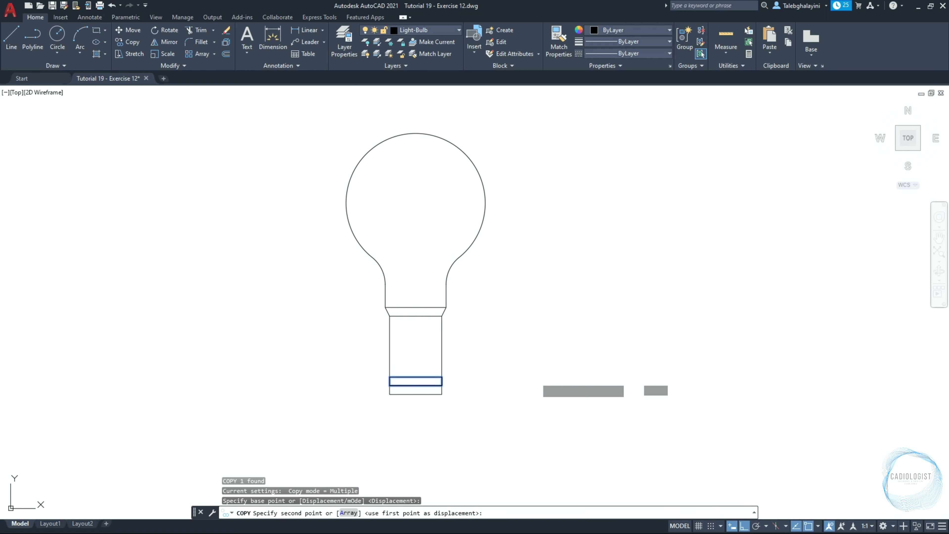
key("Escape")
Stretch the lowest rectangle's side grips inward by 5 units on each side
scroll(445, 398, "up", 8)
left_click(406, 326)
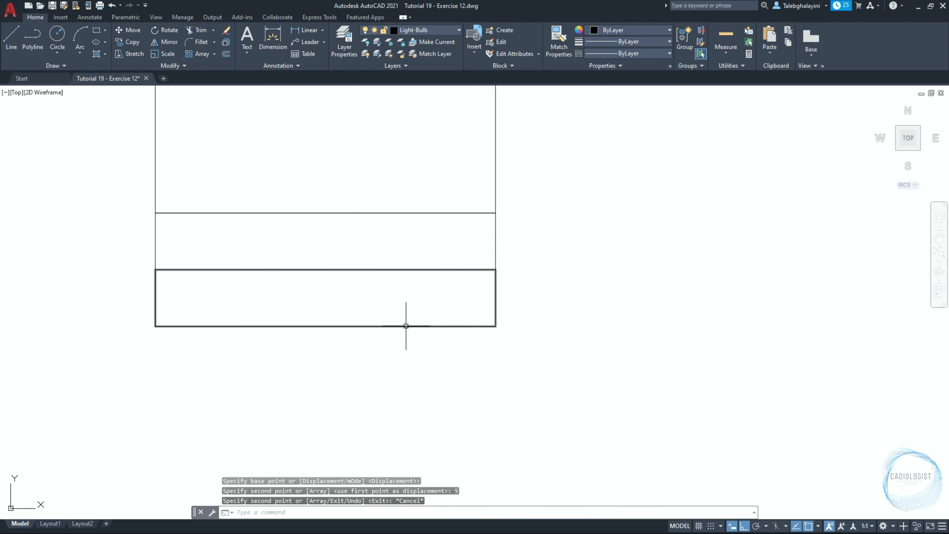
left_click(325, 325)
key("Escape")
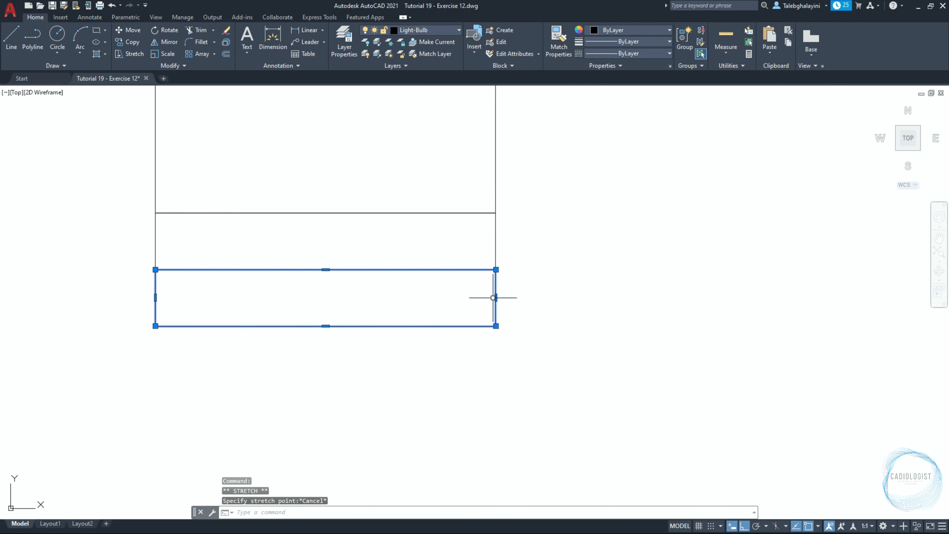
left_click(494, 298)
type("5")
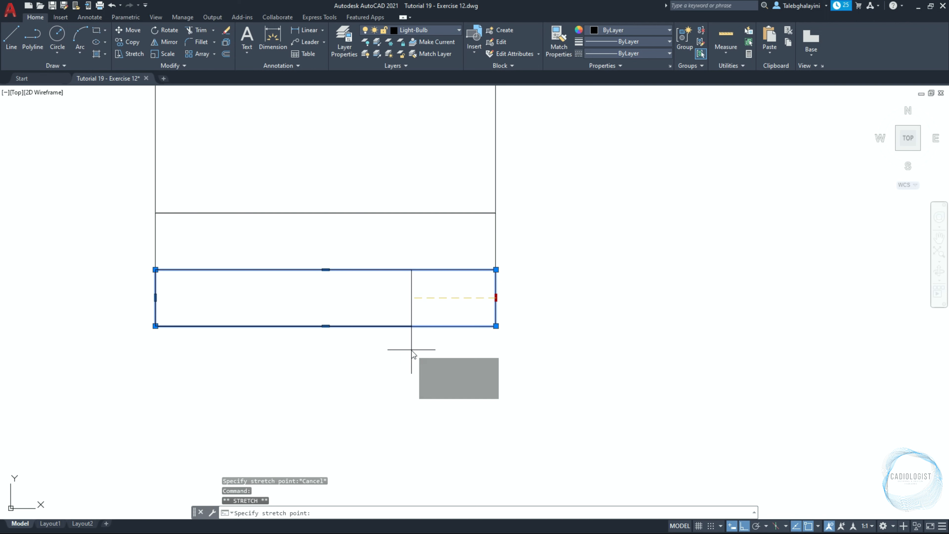
key("Return")
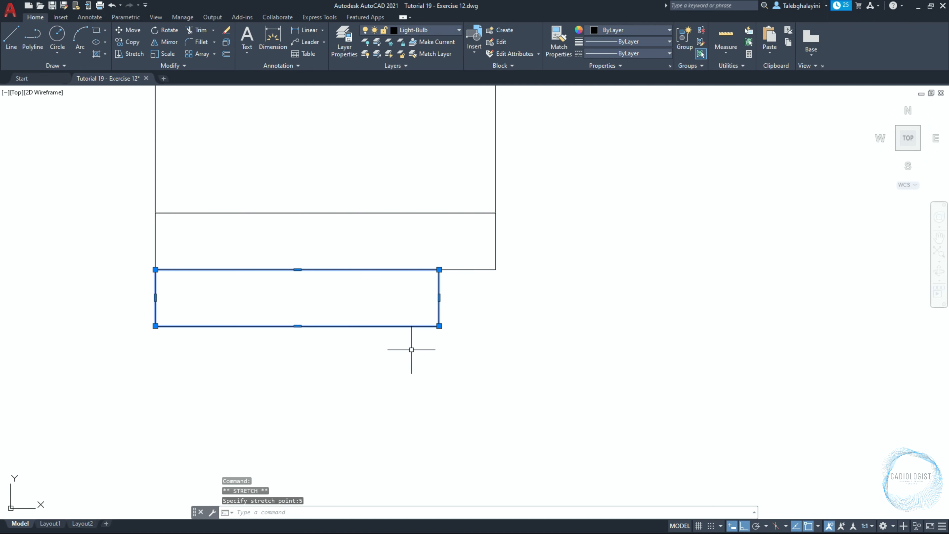
left_click(156, 298)
type("5")
key("Return")
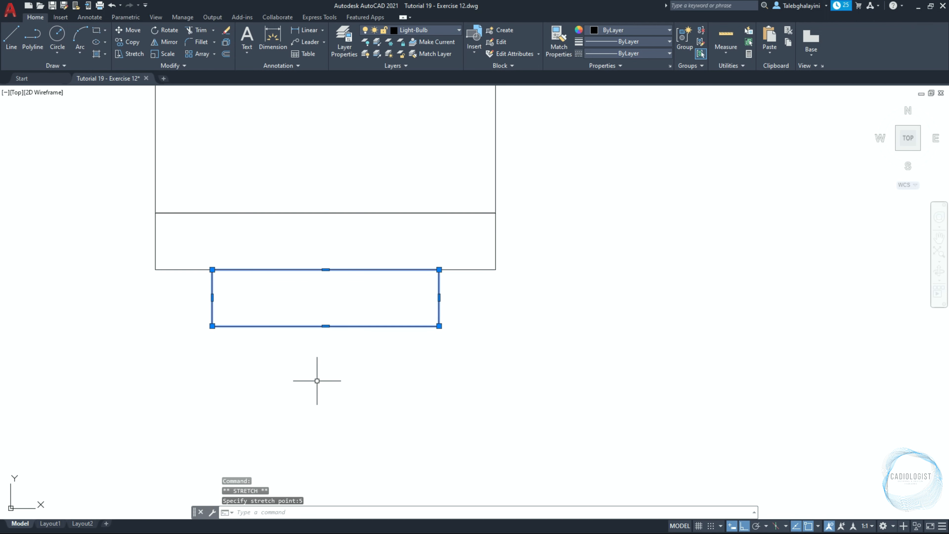
scroll(333, 382, "down", 6)
middle_click_drag(360, 218, 362, 364)
scroll(362, 364, "down", 2)
key("Escape")
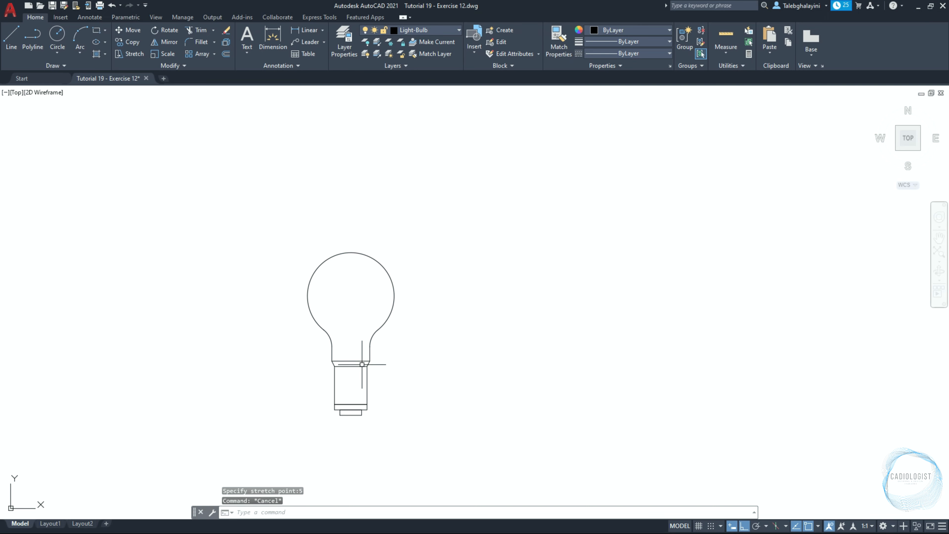
Draw a 12 by 15 rectangle inside the bulb
type("REC")
key("Return")
left_click(340, 300)
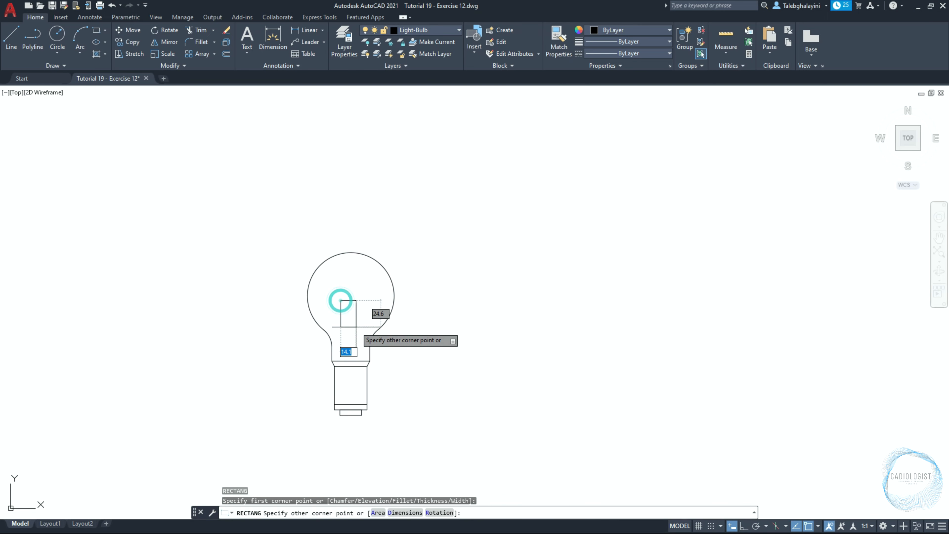
type("12")
key("Tab")
type("15")
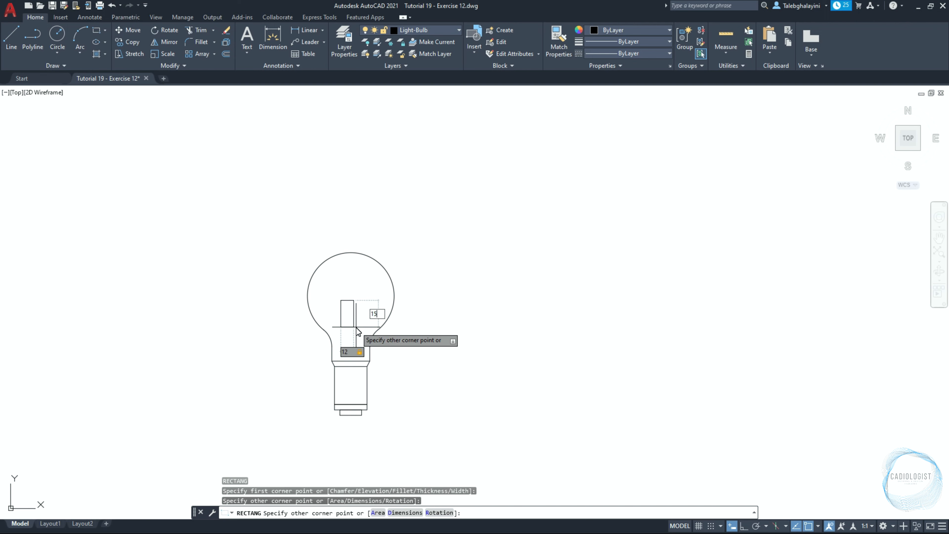
key("Return")
Draw a 12 by 3 rectangle on top of the 12 by 15 rectangle, starting at its top-left corner
scroll(354, 327, "up", 8)
key("Return")
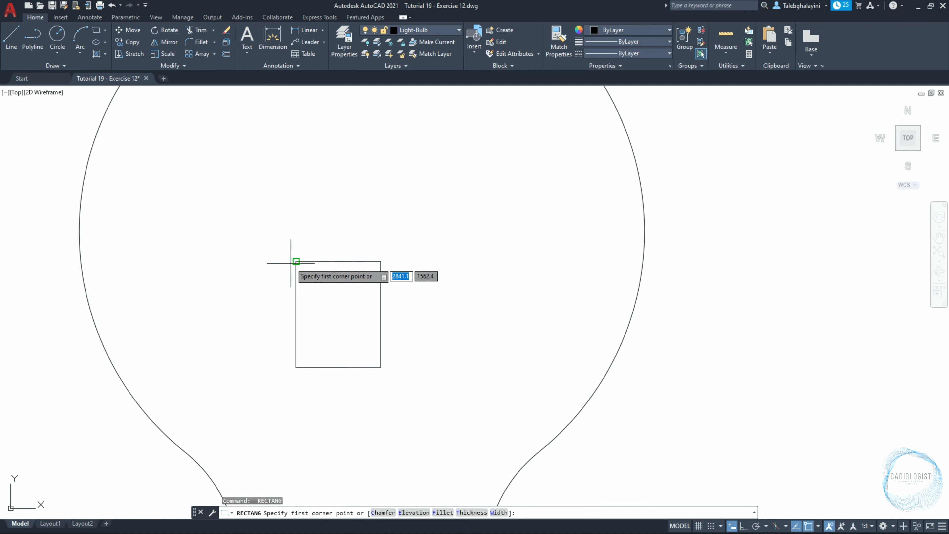
left_click(296, 261)
type("1")
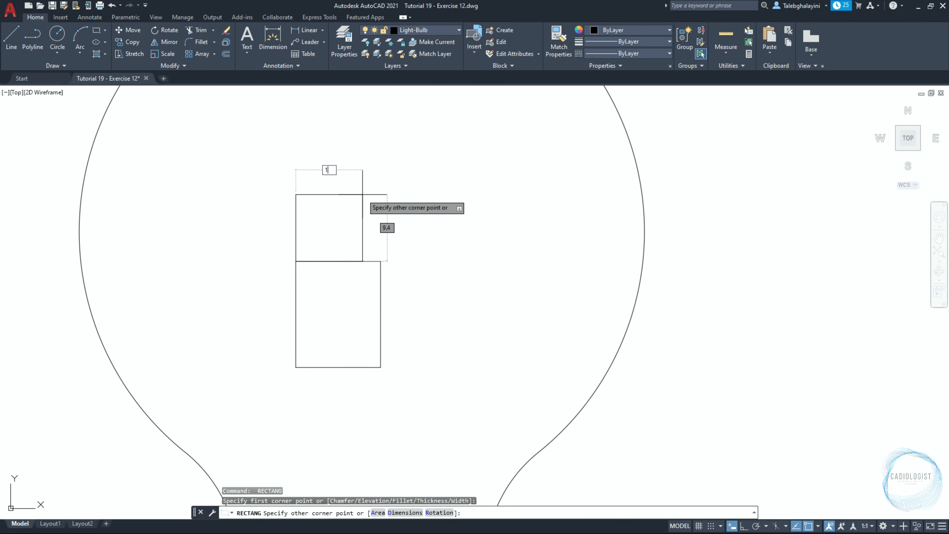
type("2")
key("Tab")
type("3")
key("Return")
scroll(362, 194, "up", 2)
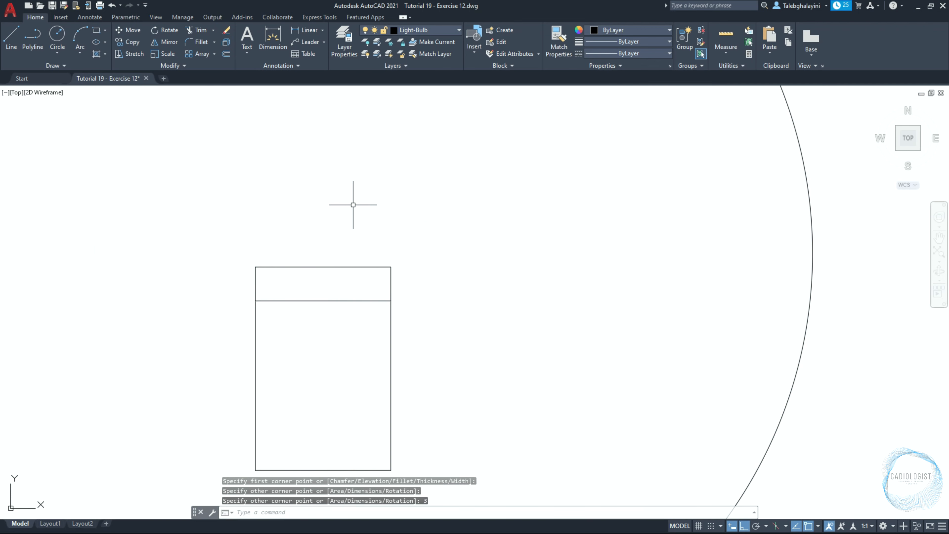
scroll(347, 212, "down", 2)
Move both small rectangles so their bottom midpoint sits on the bulb outline's bottom edge midpoint
left_click(270, 234)
left_click(448, 415)
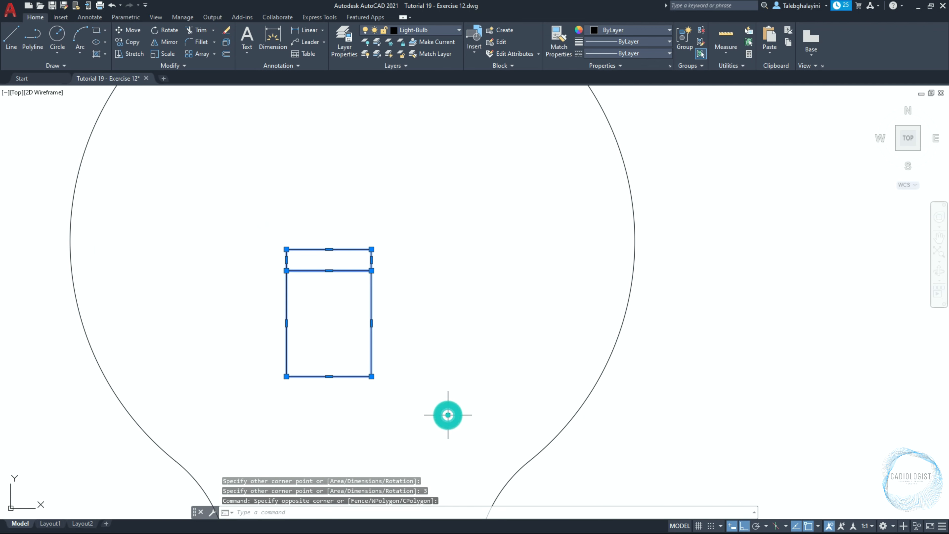
type("M")
key("Return")
left_click(329, 377)
scroll(324, 377, "down", 3)
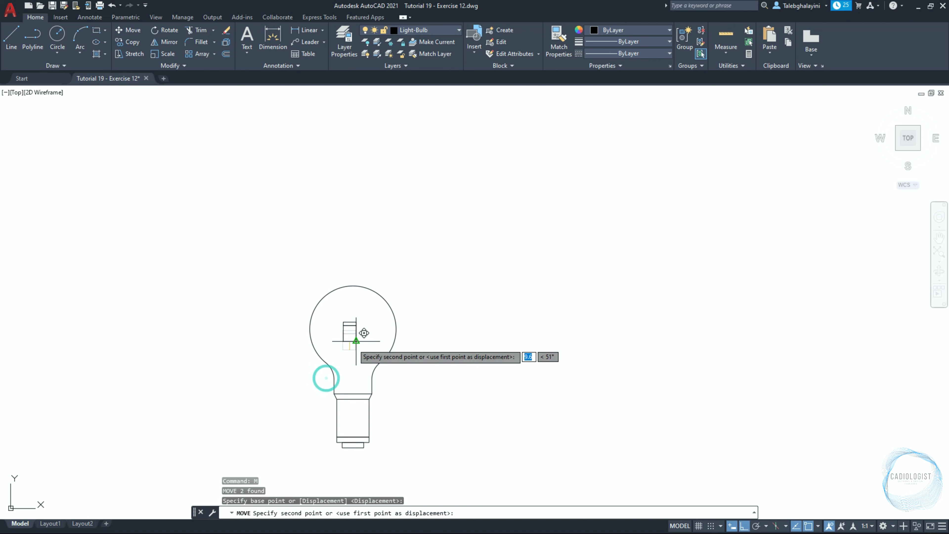
scroll(360, 386, "up", 2)
left_click(336, 403)
scroll(335, 375, "down", 2)
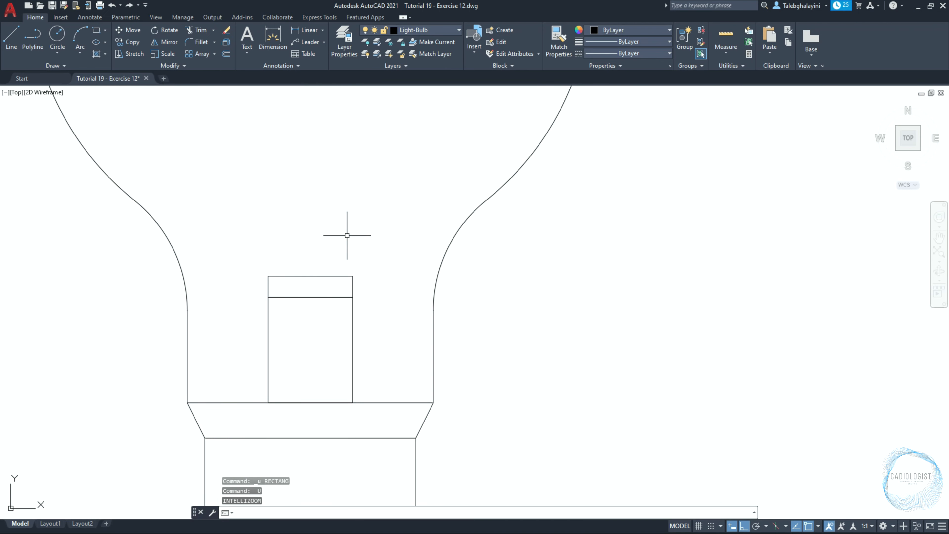
Draw a 6 by 25 rectangle upward from the top edge of the 12 by 3 rectangle
type("rec")
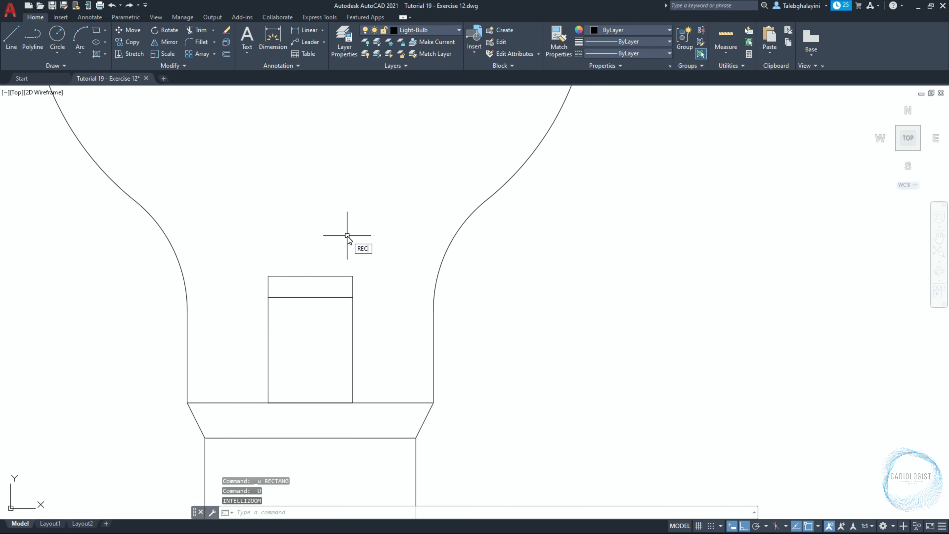
key("Return")
left_click(312, 276)
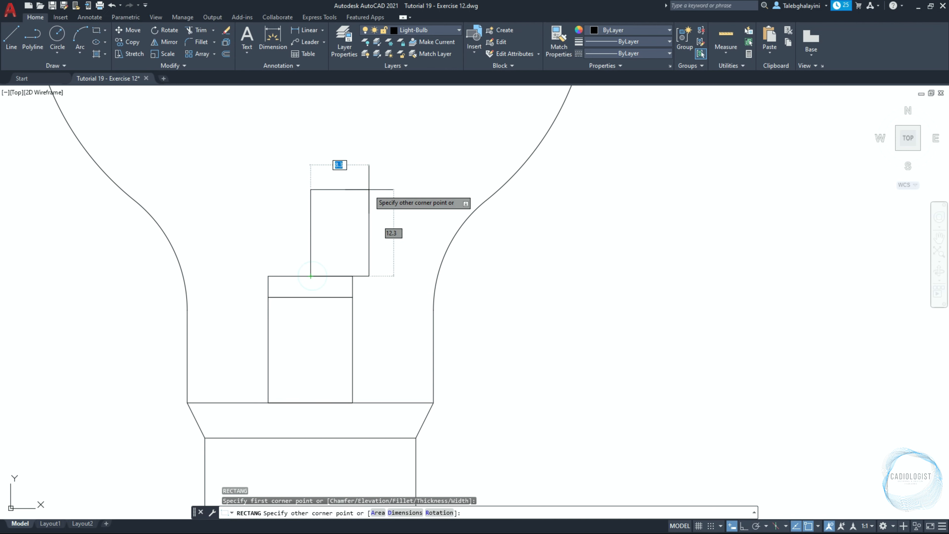
type("6")
key("Tab")
type("25")
key("Return")
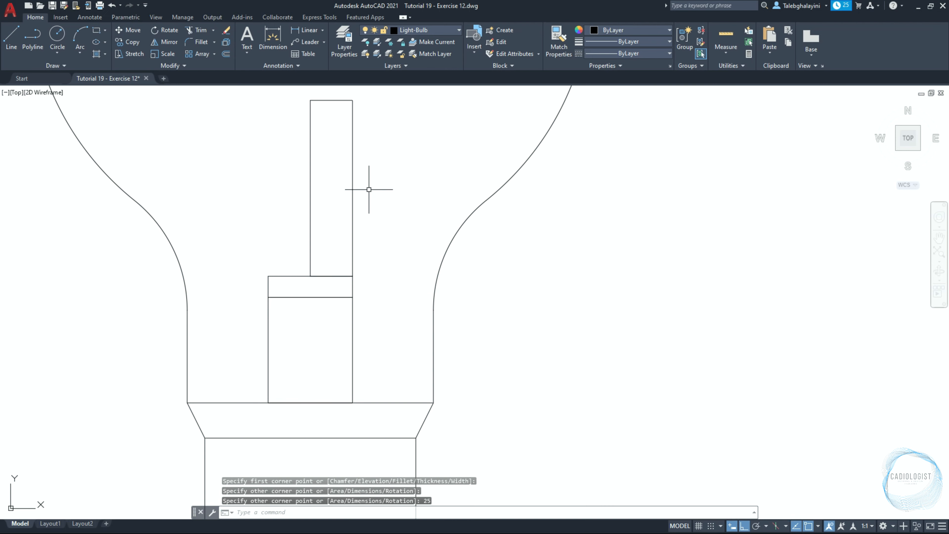
Move the 6 by 25 rectangle 3 units to the left to center it on the socket
left_click(353, 191)
type("m")
key("Return")
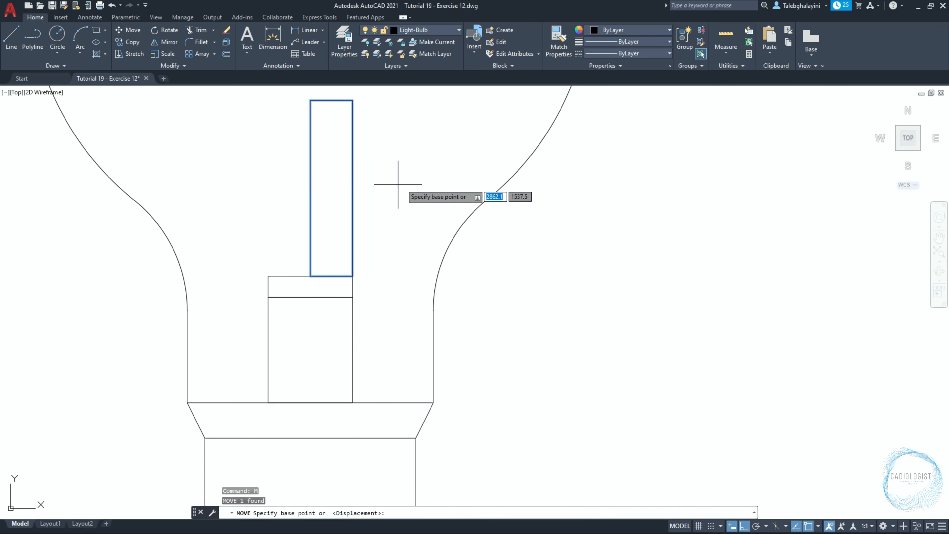
left_click(407, 184)
type("3")
key("Return")
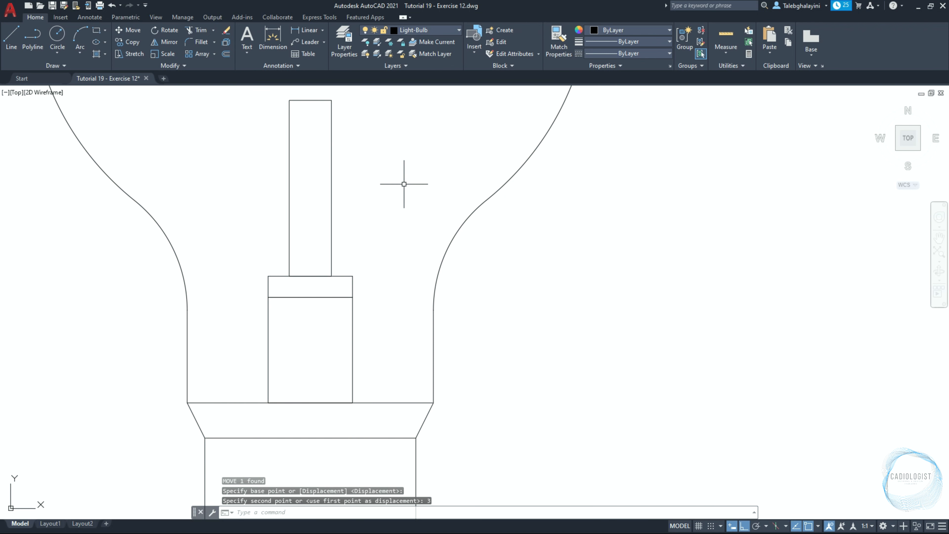
Copy the 12 by 3 rectangle from its bottom midpoint to the top midpoint of the 6 by 25 rectangle
left_click(354, 275)
type("co")
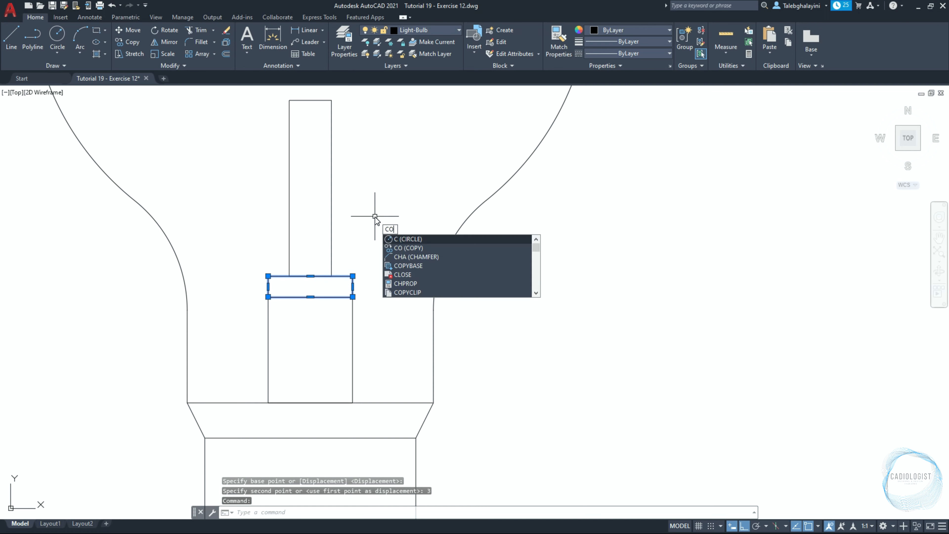
key("Return")
left_click(311, 297)
scroll(311, 296, "down", 4)
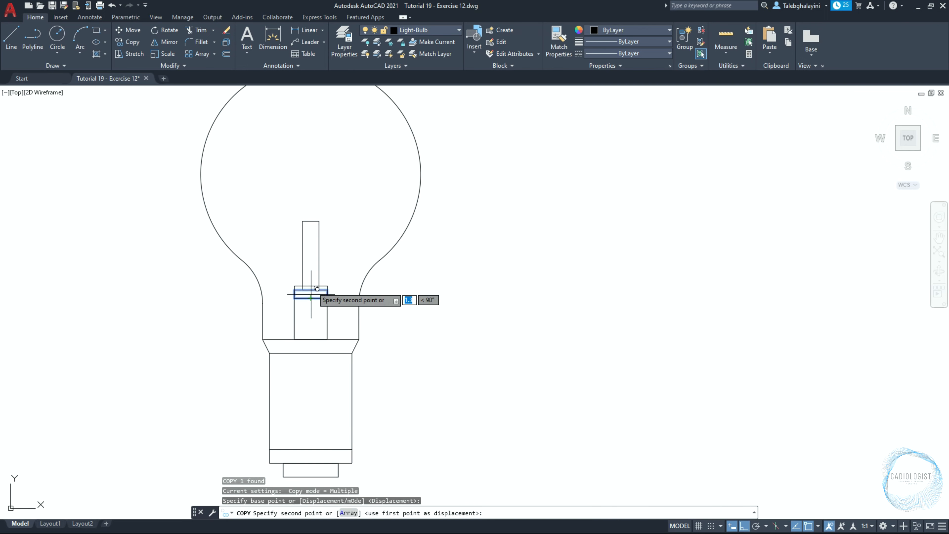
scroll(322, 191, "up", 5)
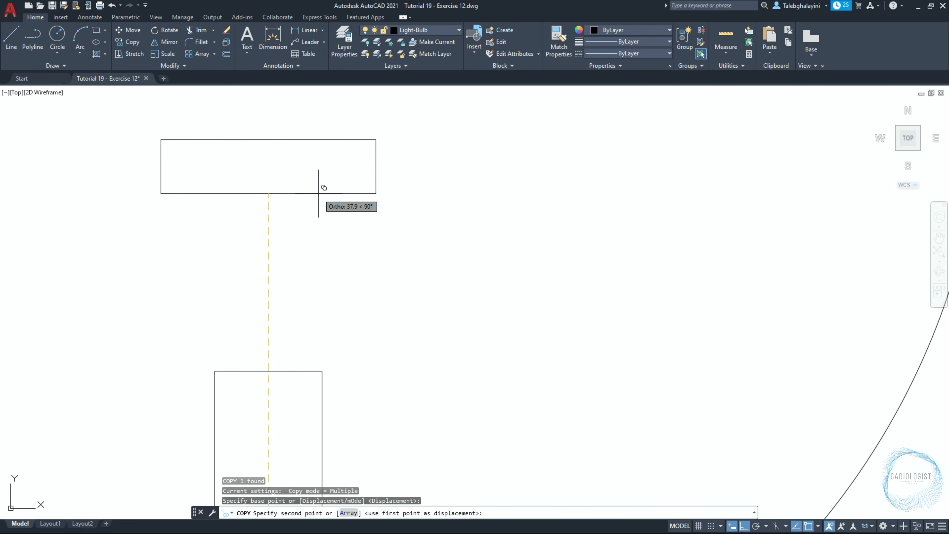
left_click(268, 370)
key("Return")
scroll(318, 248, "down", 6)
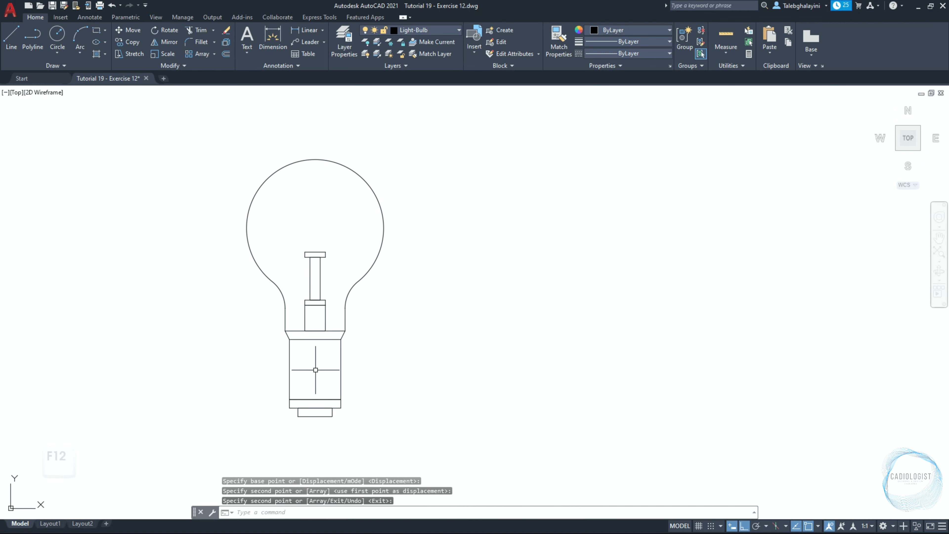
Taper the two rectangles at the base bottom by stretching their bottom corners inward 2.5 units each
key("F12")
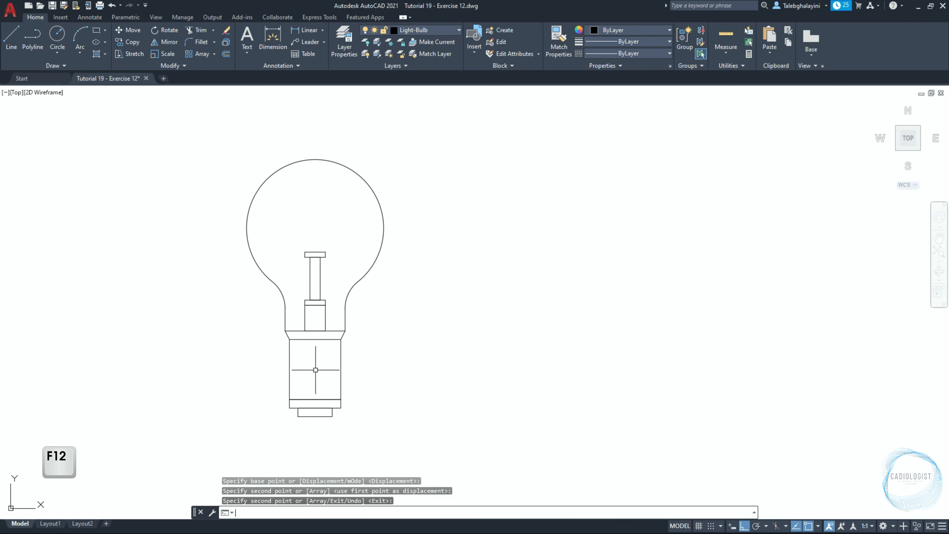
scroll(286, 440, "up", 5)
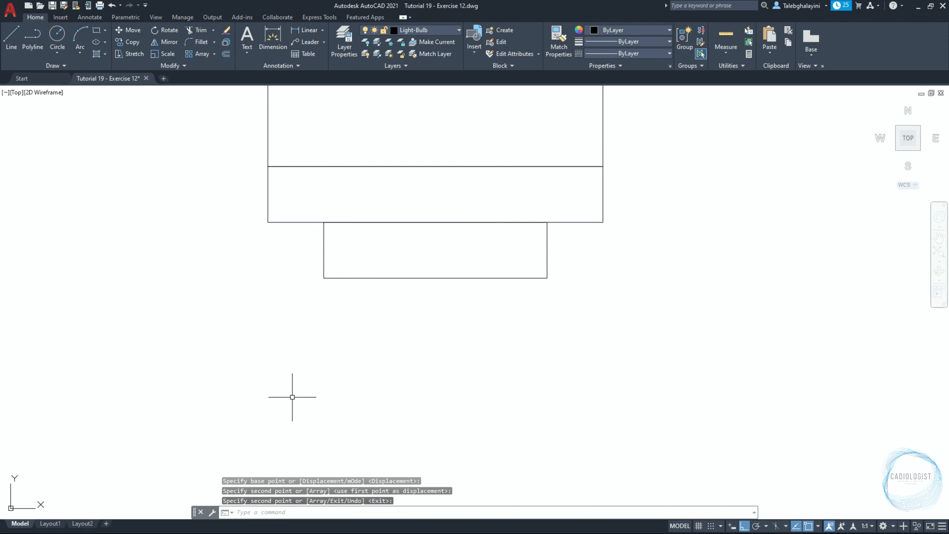
left_click(240, 135)
left_click(644, 357)
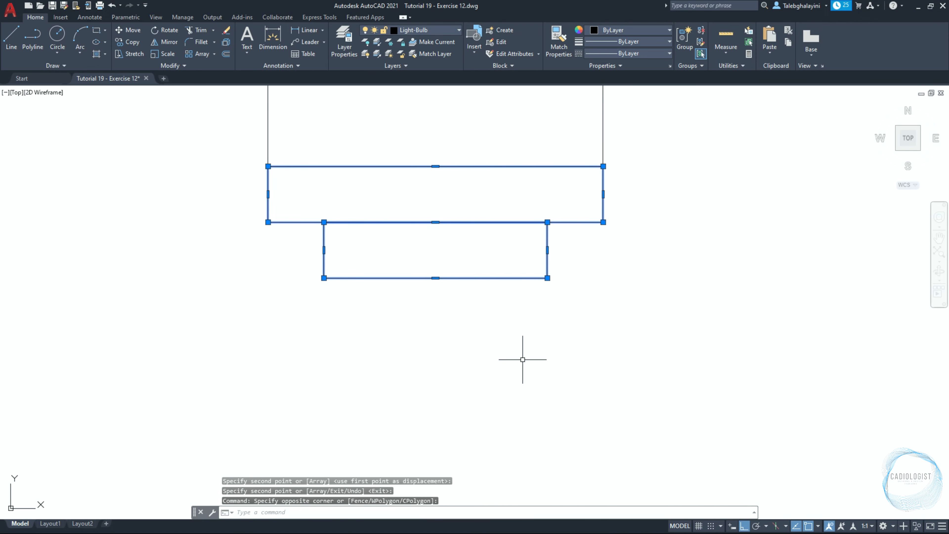
left_click(268, 222)
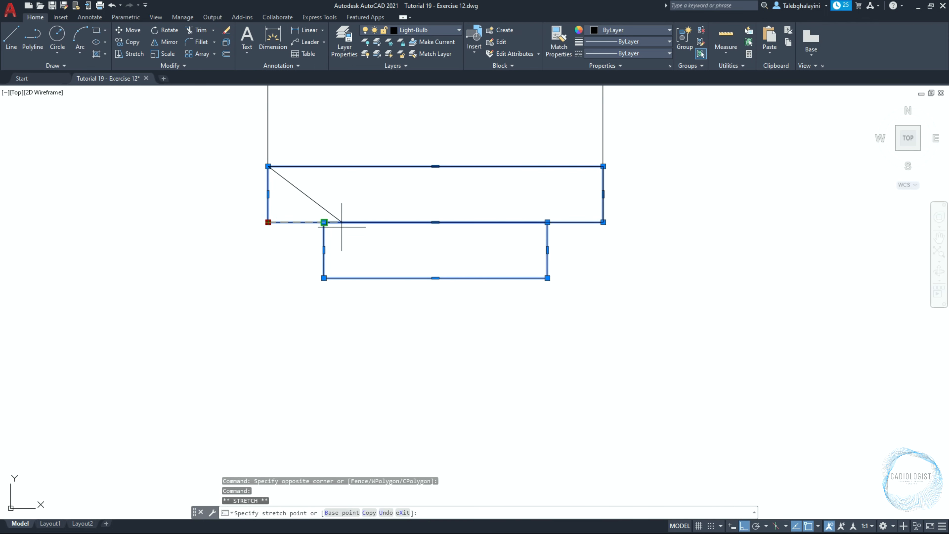
type("2.5")
key("Return")
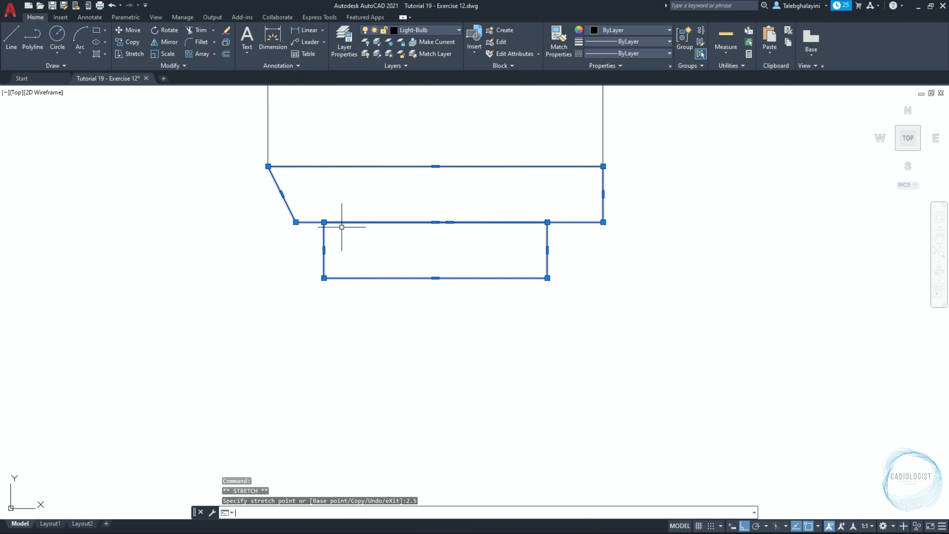
left_click(324, 278)
type("2.5")
key("Return")
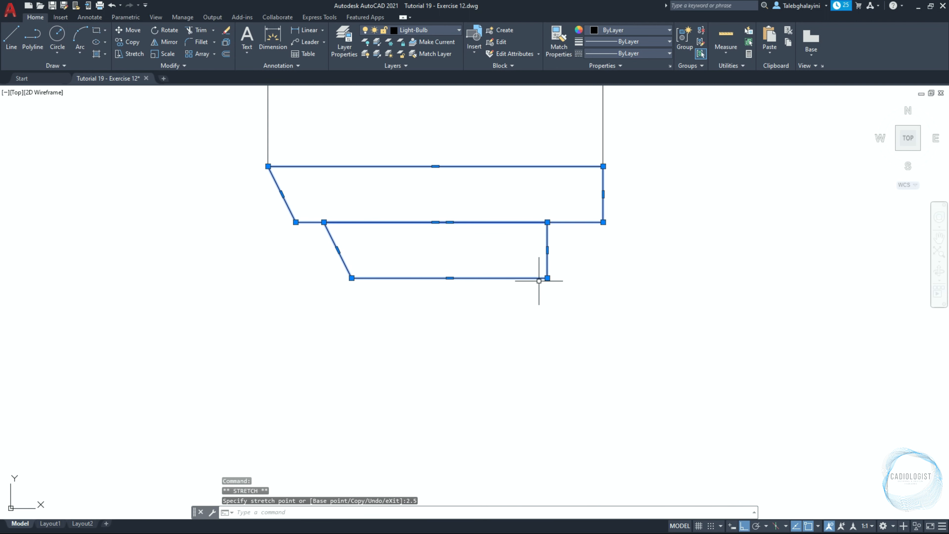
left_click(548, 278)
type("2.5")
key("Return")
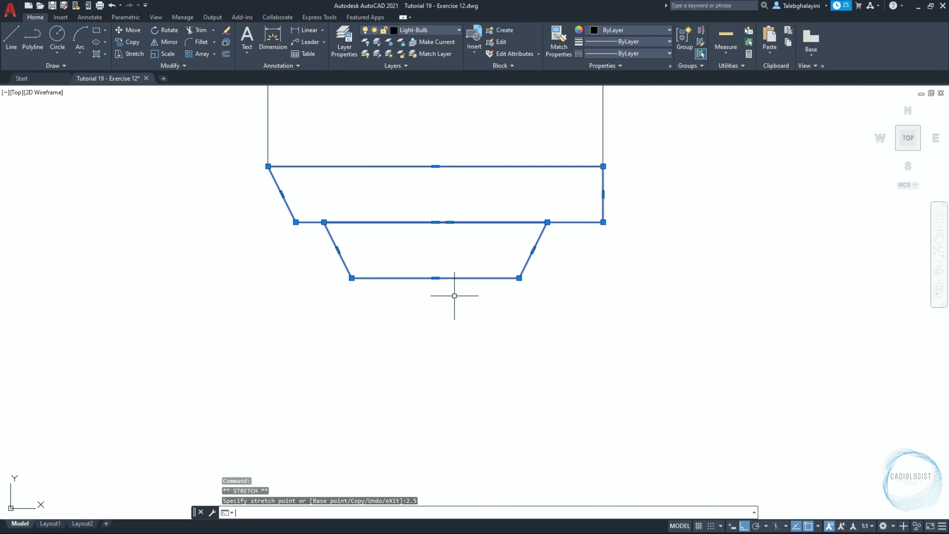
left_click(603, 221)
type("2.5")
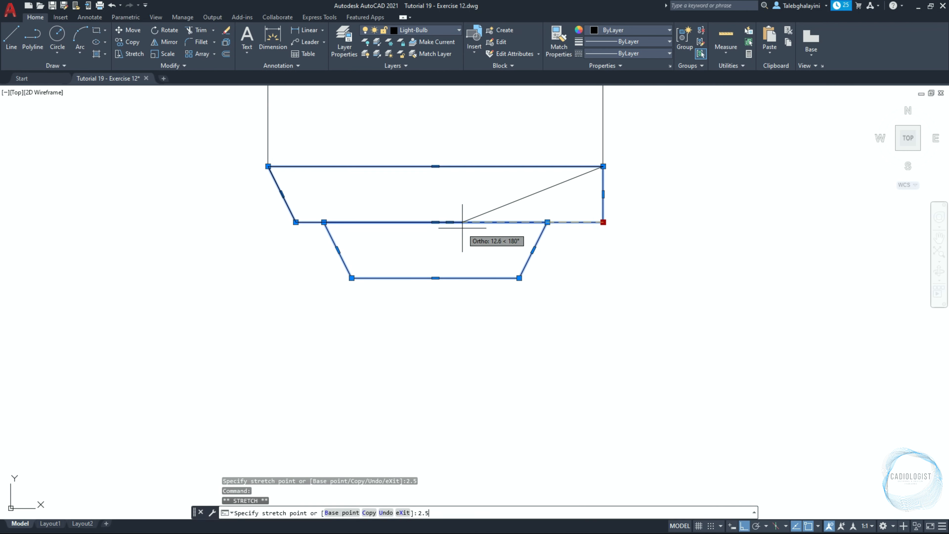
key("Return")
Taper the 12 by 3 rectangle above the socket by stretching its top corners inward 2 units
scroll(462, 222, "down", 6)
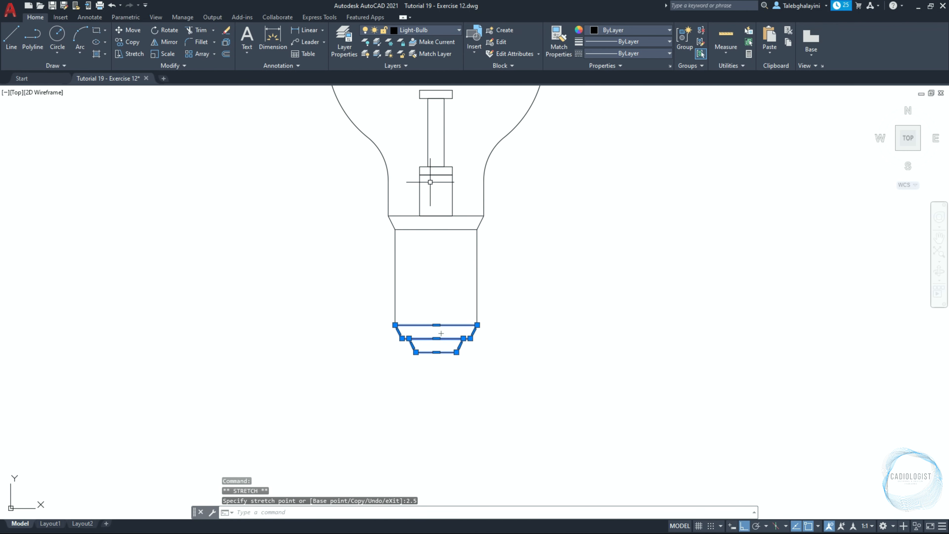
scroll(412, 161, "up", 4)
left_click(393, 147)
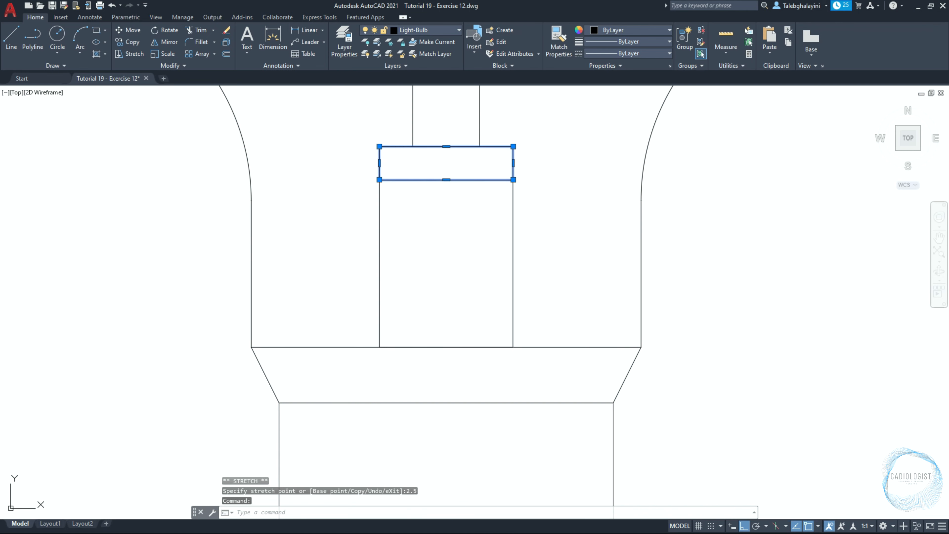
left_click(380, 146)
type("2")
key("Return")
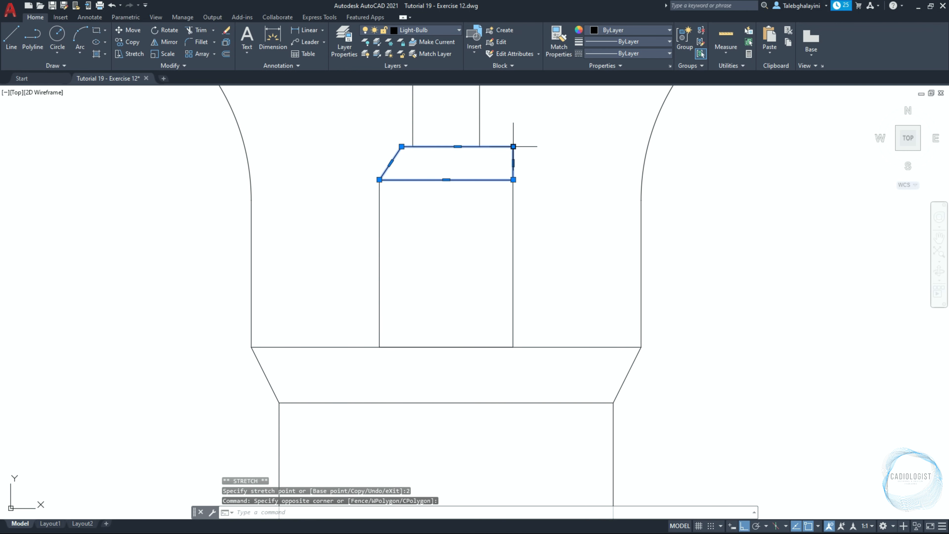
left_click(513, 146)
type("2")
key("Return")
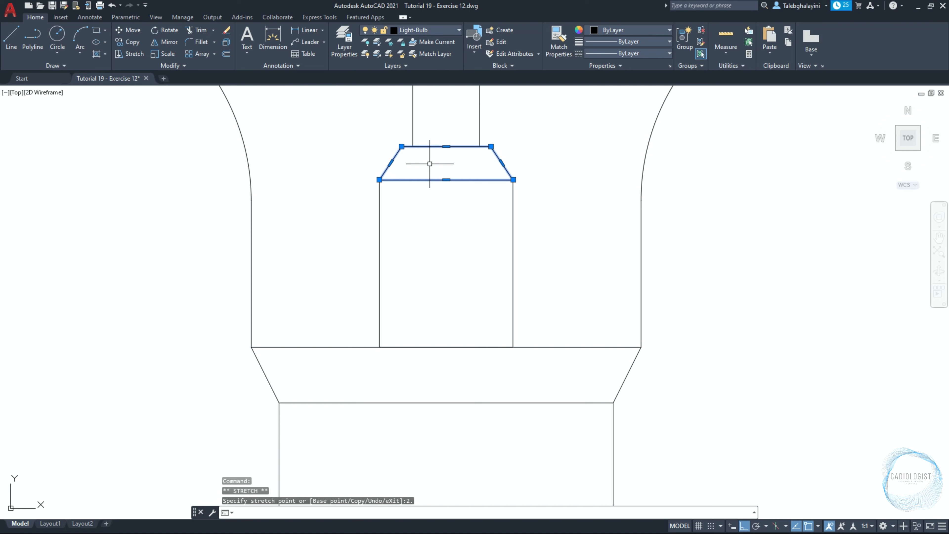
key("Escape")
Draw a circle of diameter 3 in empty space beside the bulb
type("c")
key("Return")
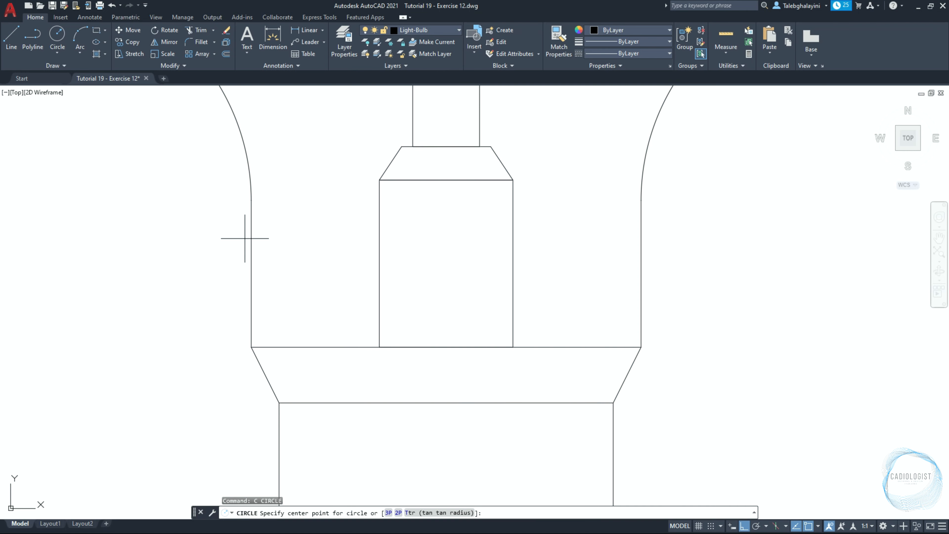
scroll(217, 246, "down", 3)
scroll(209, 250, "down", 2)
middle_click_drag(201, 254, 394, 272)
scroll(371, 286, "up", 2)
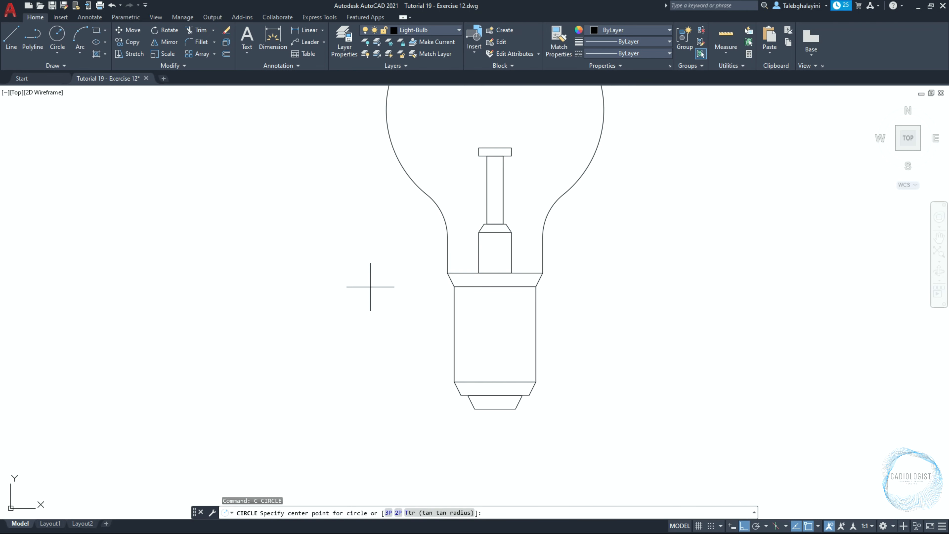
left_click(370, 287)
type("D")
key("Return")
type("3")
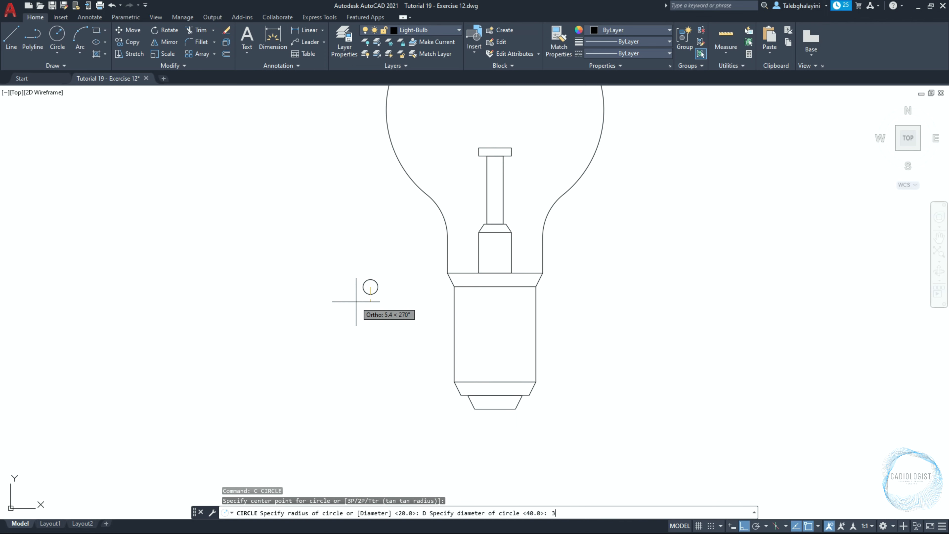
key("Return")
Copy the circle 30 units to the left
scroll(357, 301, "up", 6)
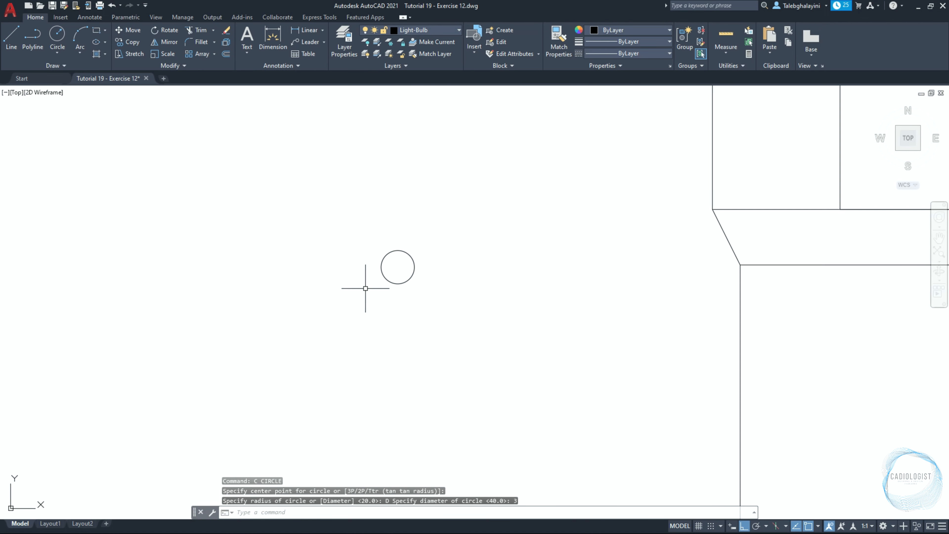
left_click(382, 278)
type("co")
key("Return")
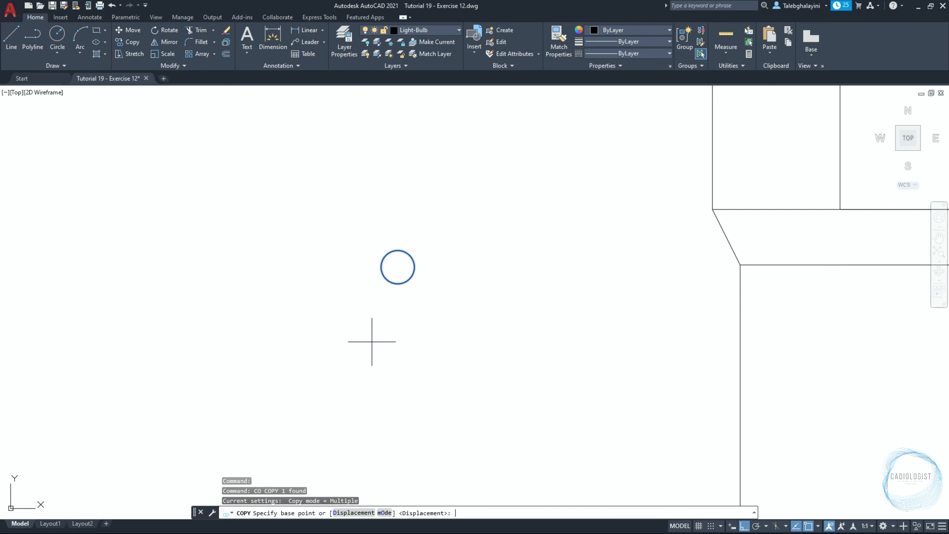
left_click(394, 337)
type("30")
key("Return")
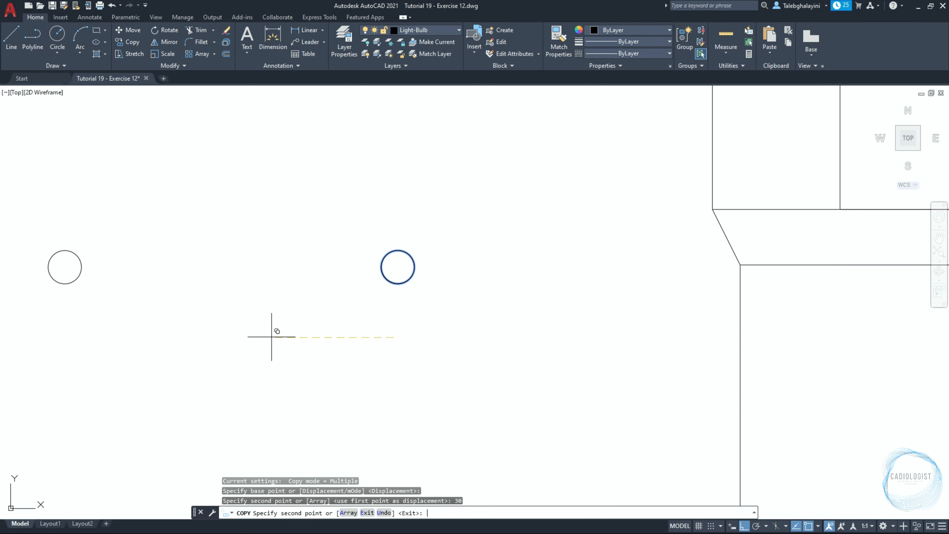
key("Escape")
Draw a rectangle from the bottom of the left circle to the top of the right circle
type("REC")
key("Return")
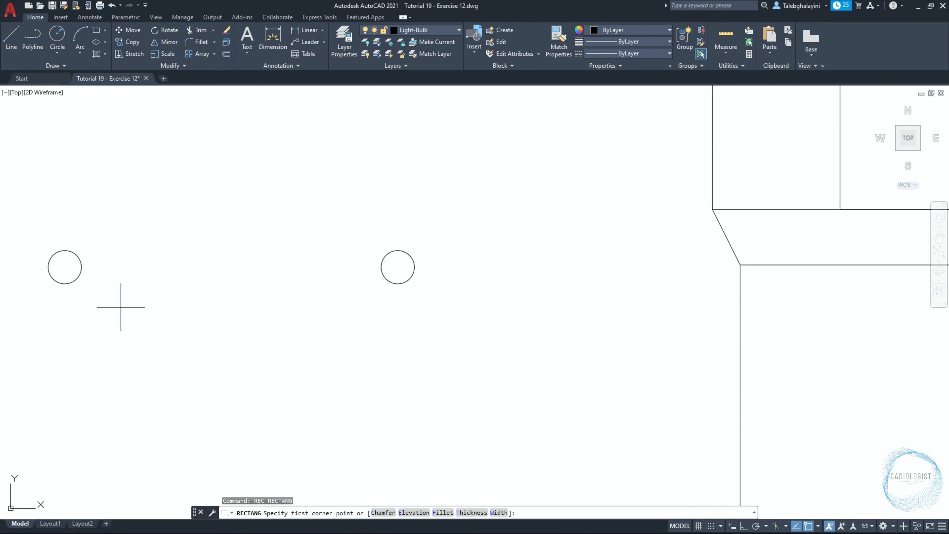
left_click(69, 286)
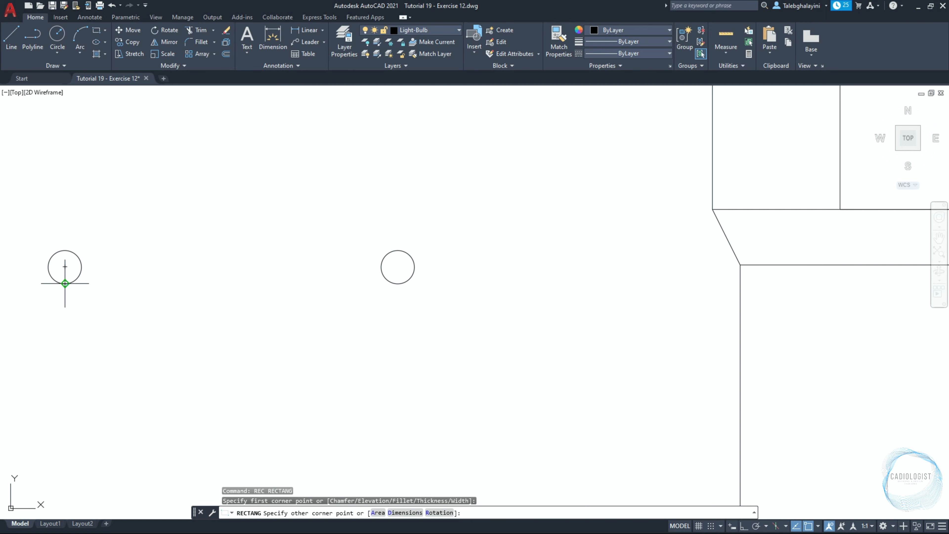
left_click(397, 251)
middle_click_drag(310, 307, 464, 315)
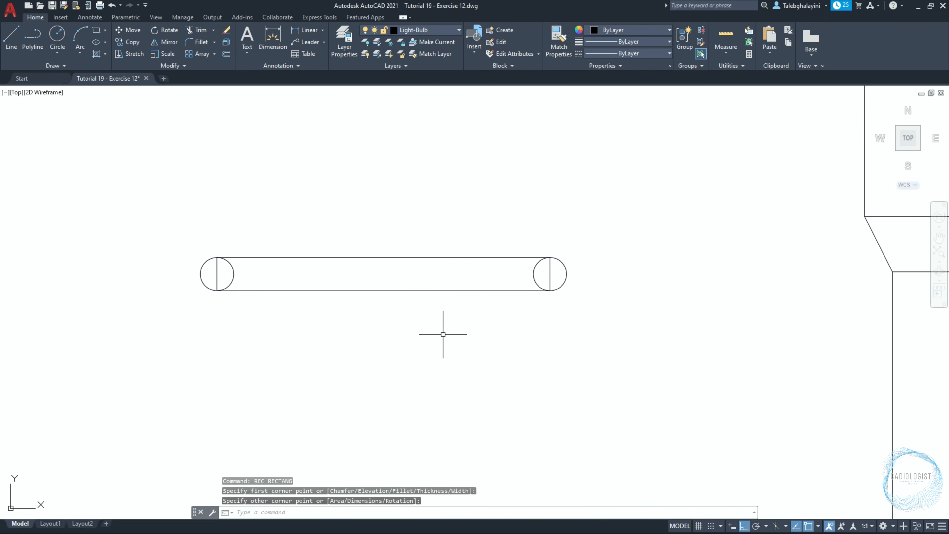
Trim the inner circle halves and rectangle ends to form a rounded slot
type("TR")
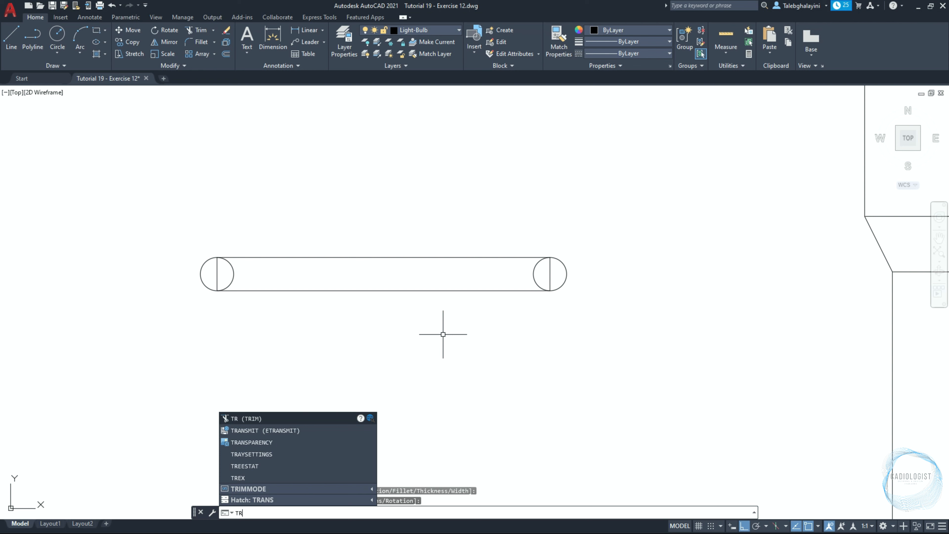
key("Return")
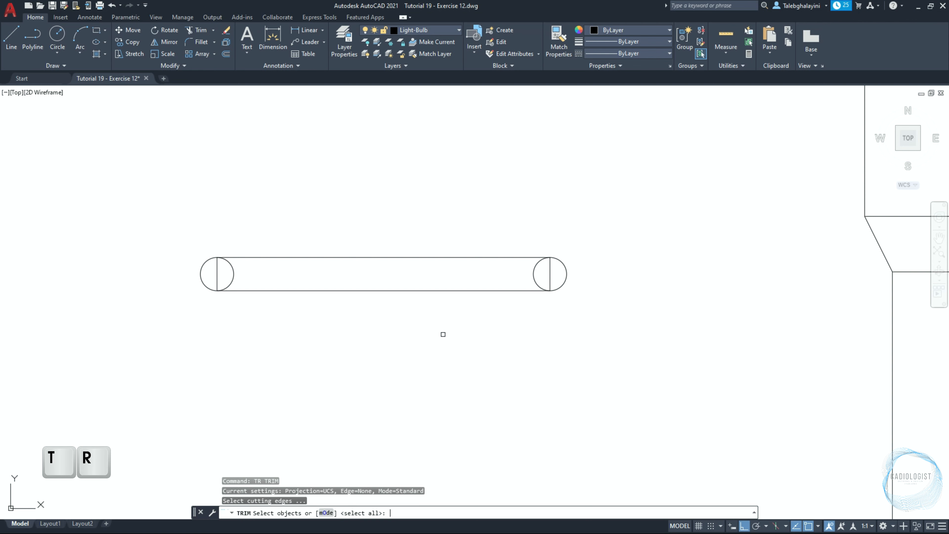
key("space")
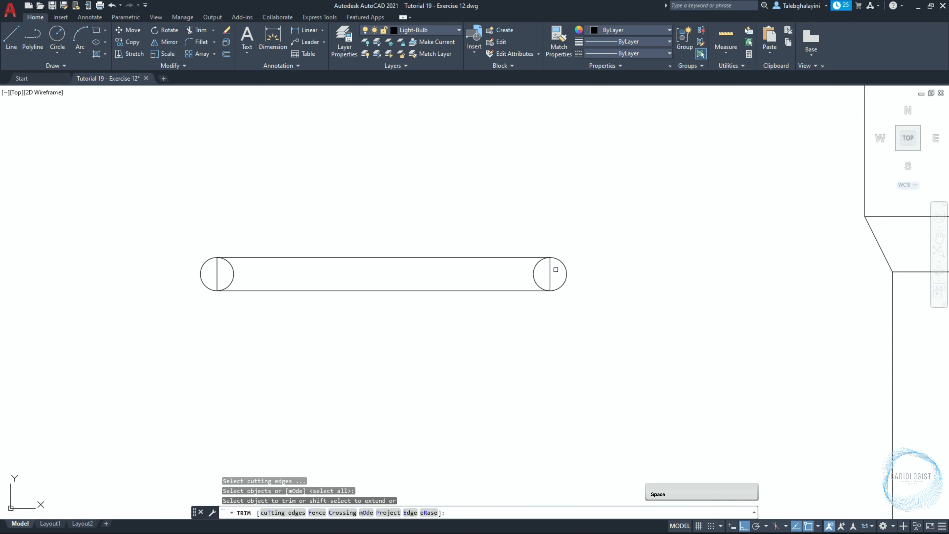
left_click(560, 265)
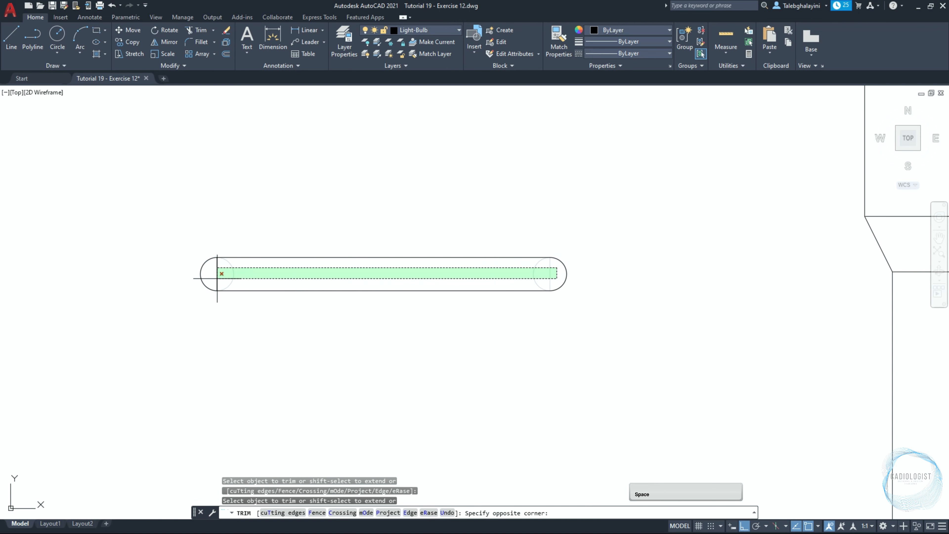
left_click(215, 280)
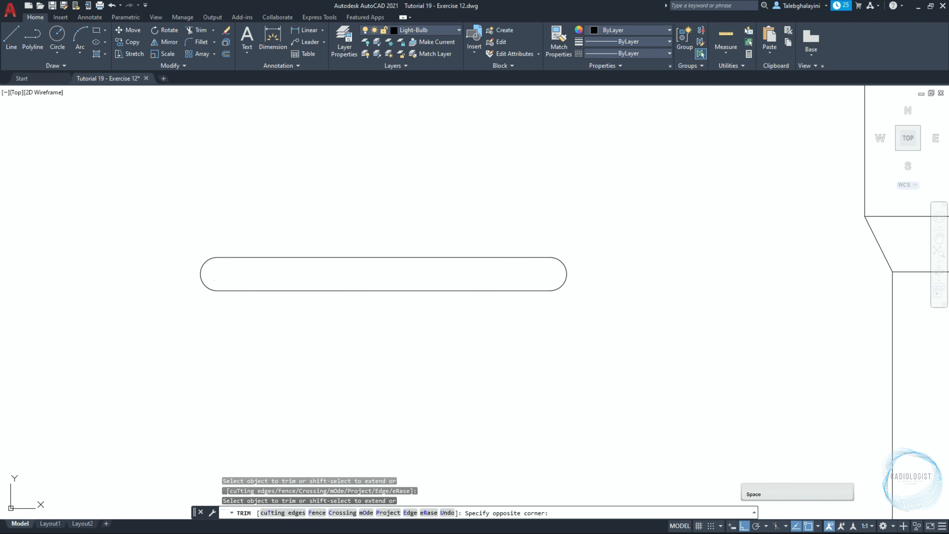
Join the slot's arcs and lines into a single polyline
key("space")
left_click(154, 330)
left_click(610, 200)
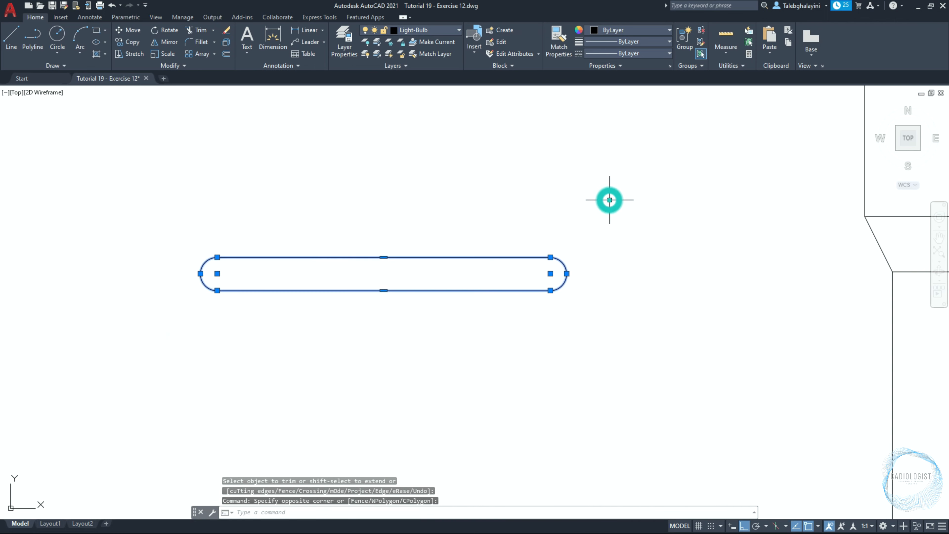
type("J")
key("Return")
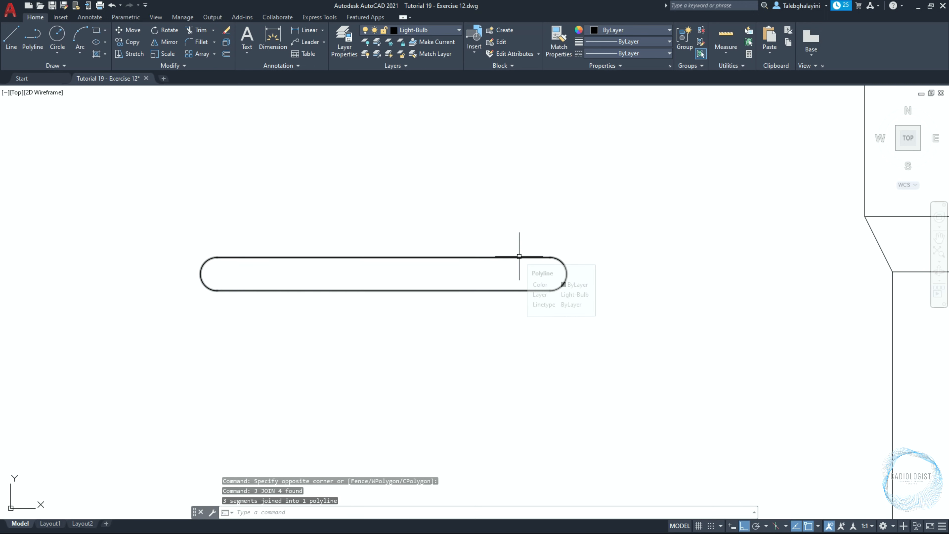
Copy the slot to the left to keep a spare copy
left_click(510, 257)
scroll(509, 259, "down", 4)
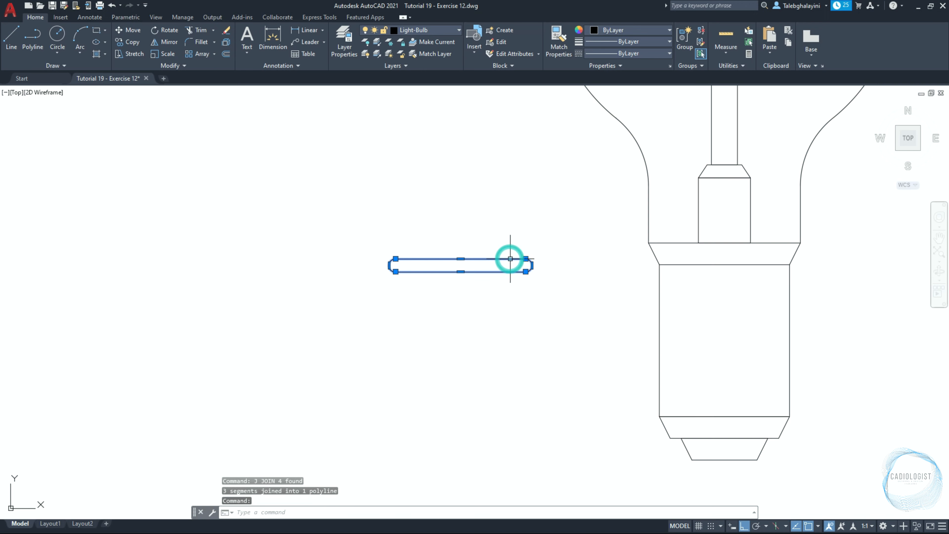
type("c")
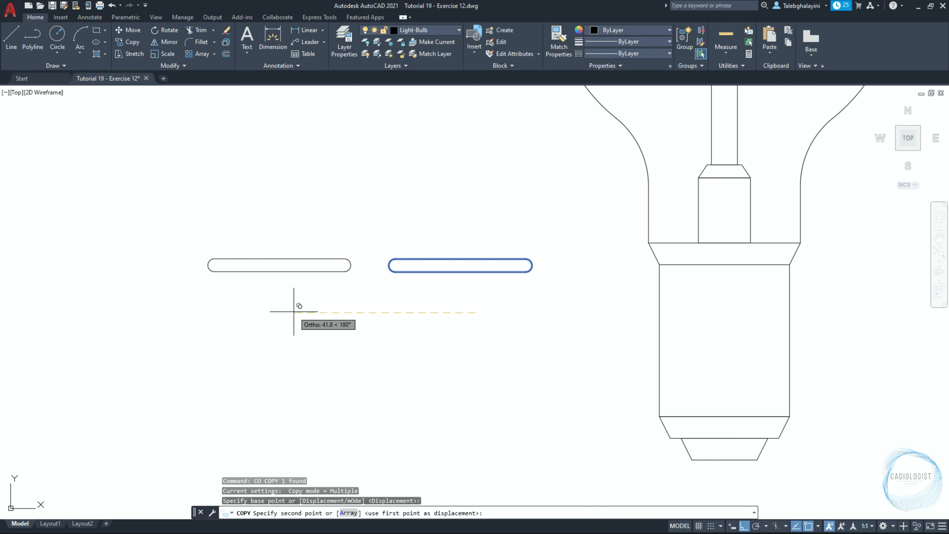
left_click(293, 312)
key("Escape")
Move the original slot onto the bulb base, 4 units below the midpoint of the base's top edge
left_click(455, 272)
type("m")
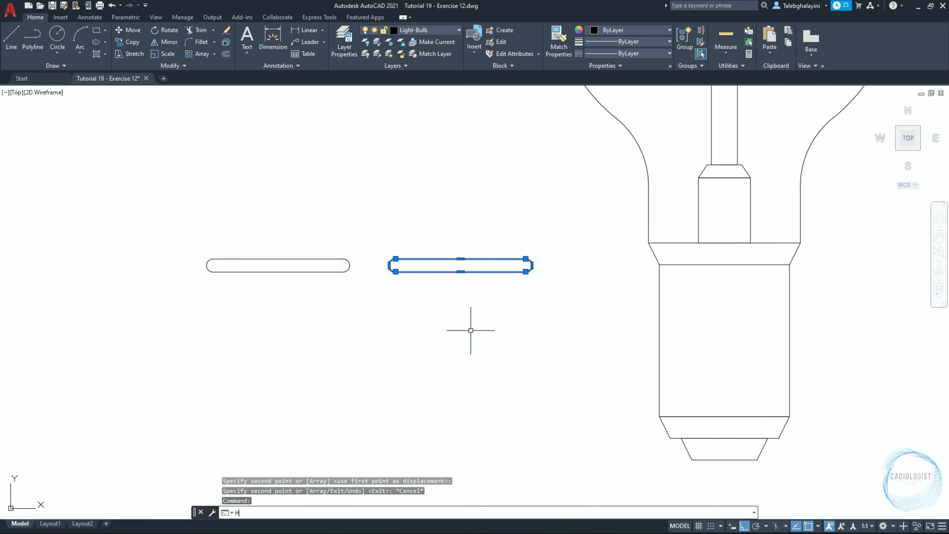
key("Return")
left_click(460, 258)
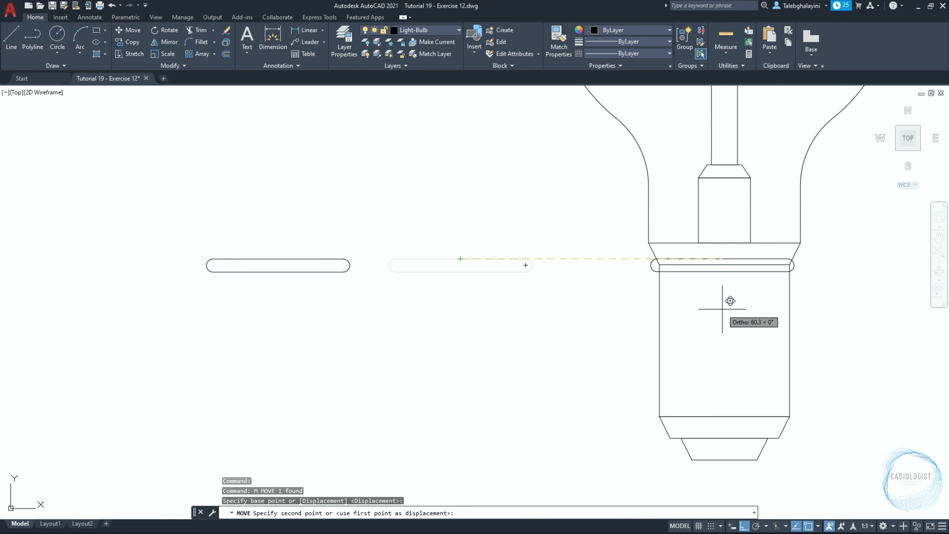
right_click(722, 309, "shift")
left_click(756, 81)
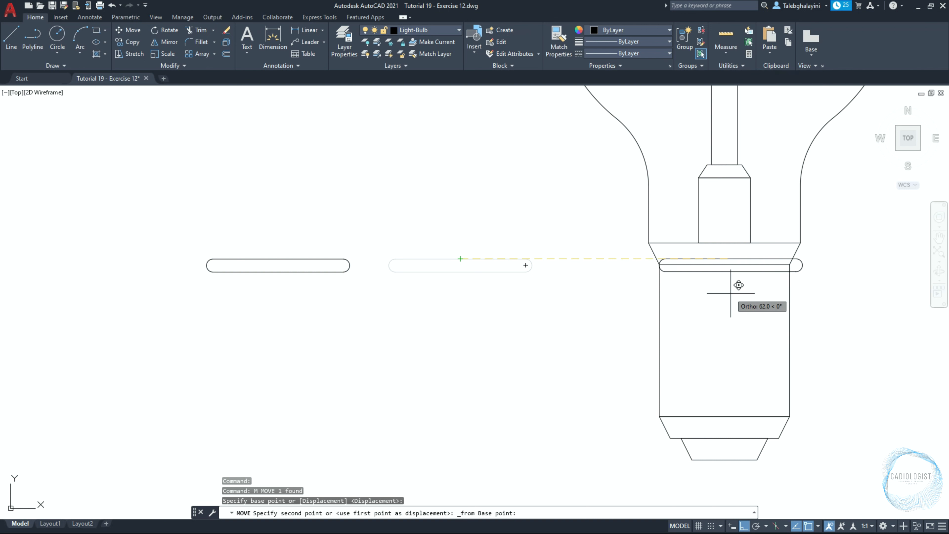
left_click(724, 266)
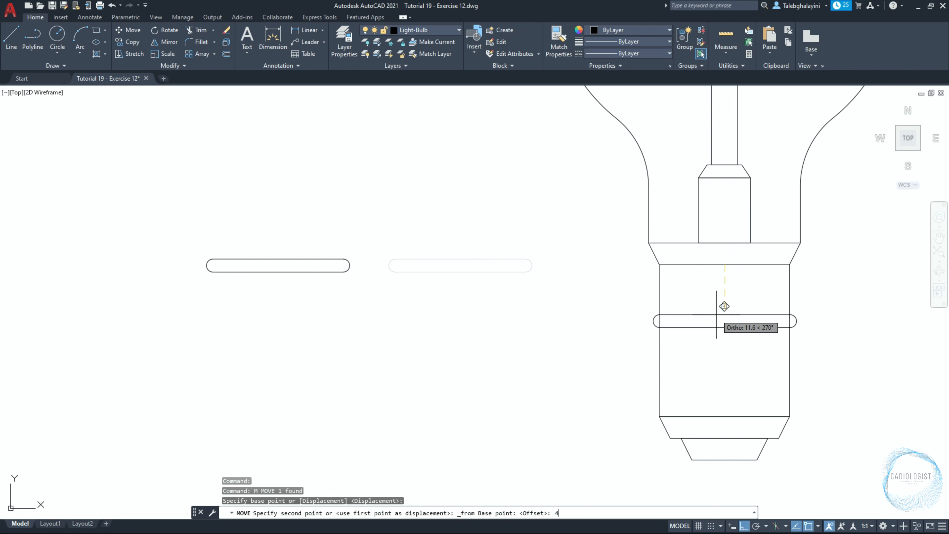
key("Return")
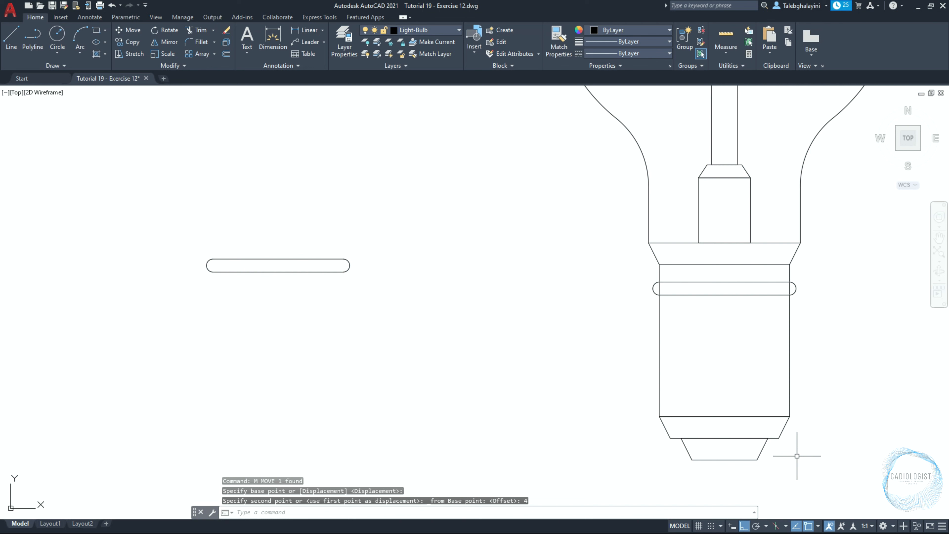
Enable the Geometric Center object snap
left_click(820, 526)
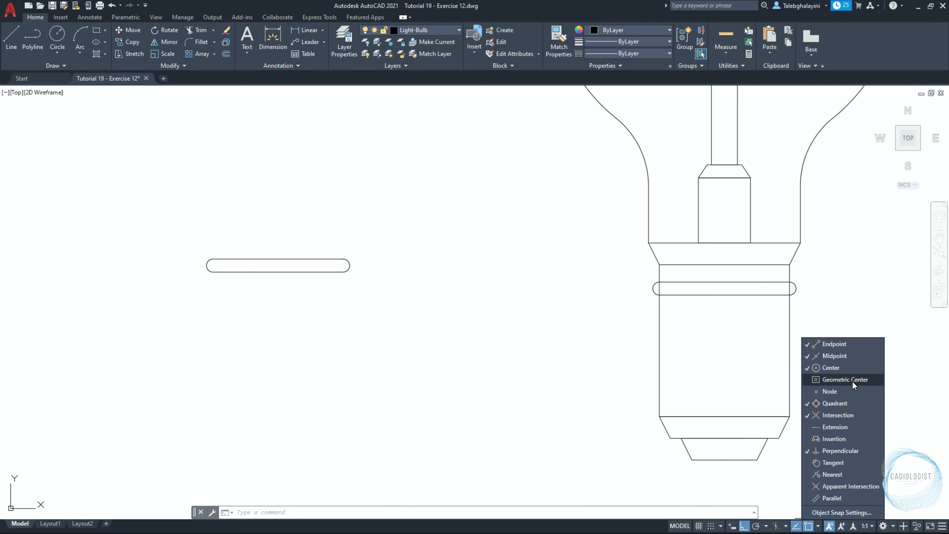
left_click(738, 361)
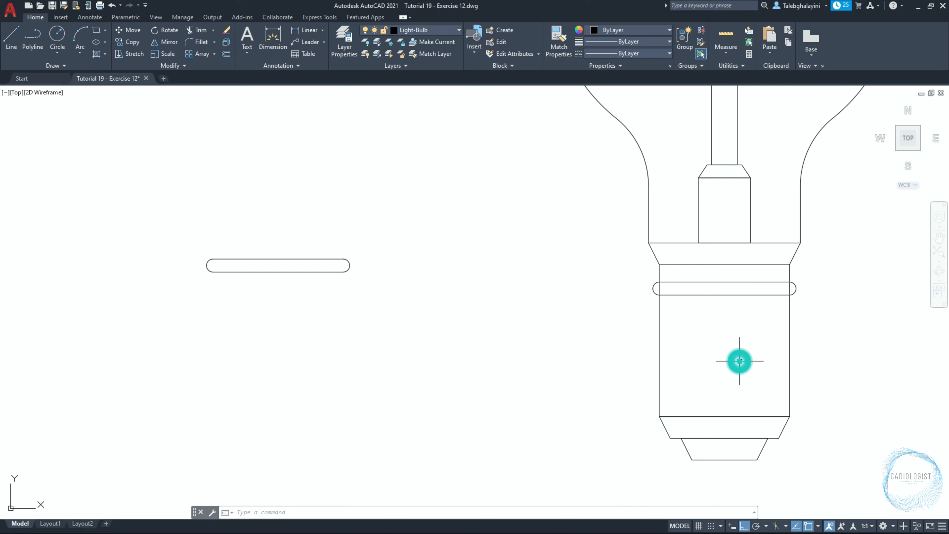
Rotate the slot on the base 10 degrees about its geometric center
left_click(733, 295)
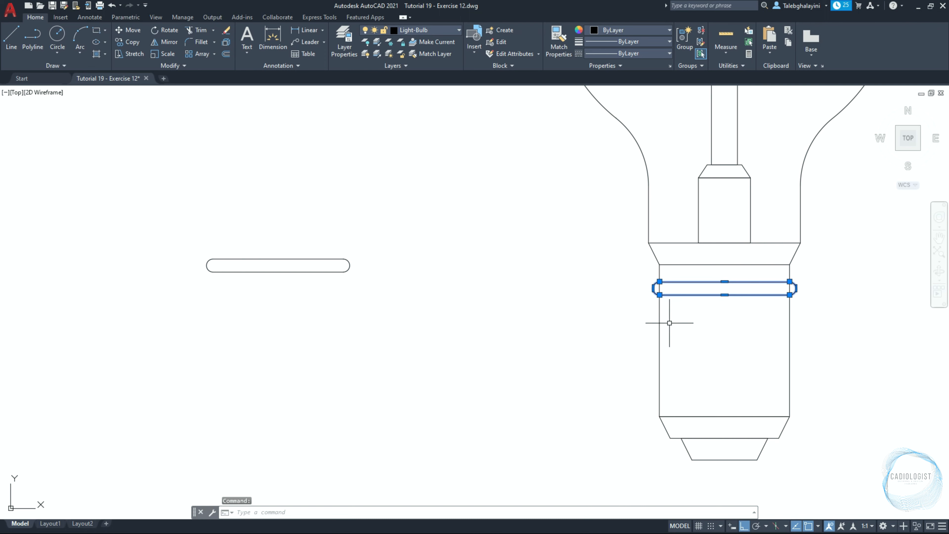
left_click(169, 30)
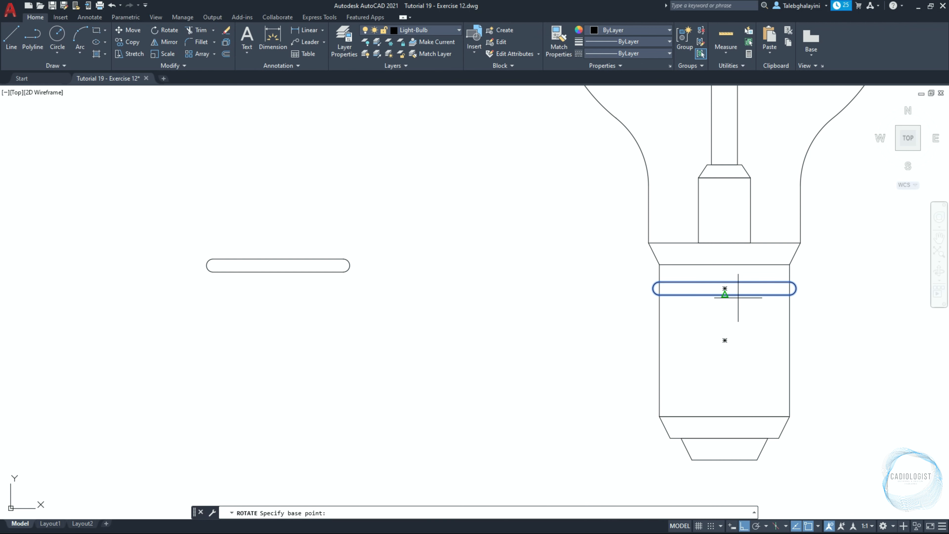
left_click(725, 288)
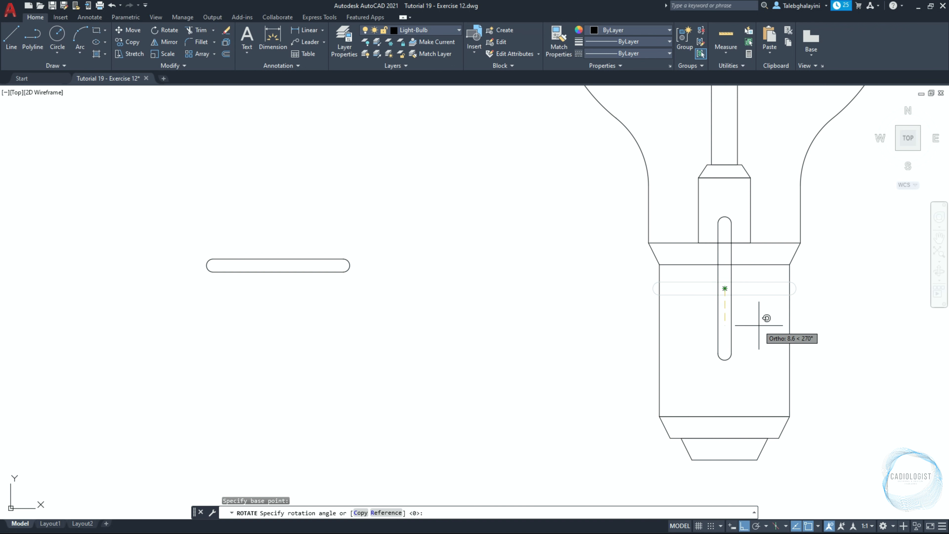
key("Return")
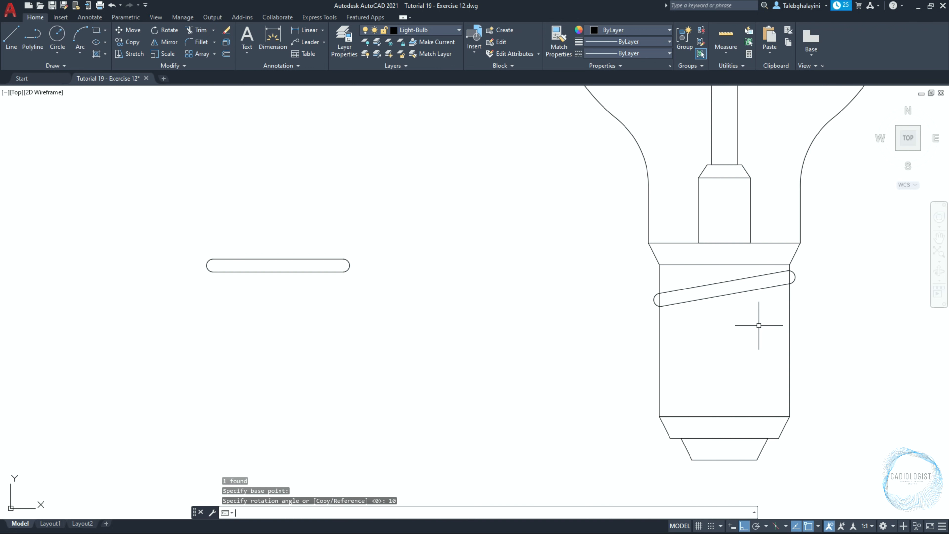
Create a rectangular array of the tilted slot with 1 column and 6 rows spaced -4 apart
left_click(734, 294)
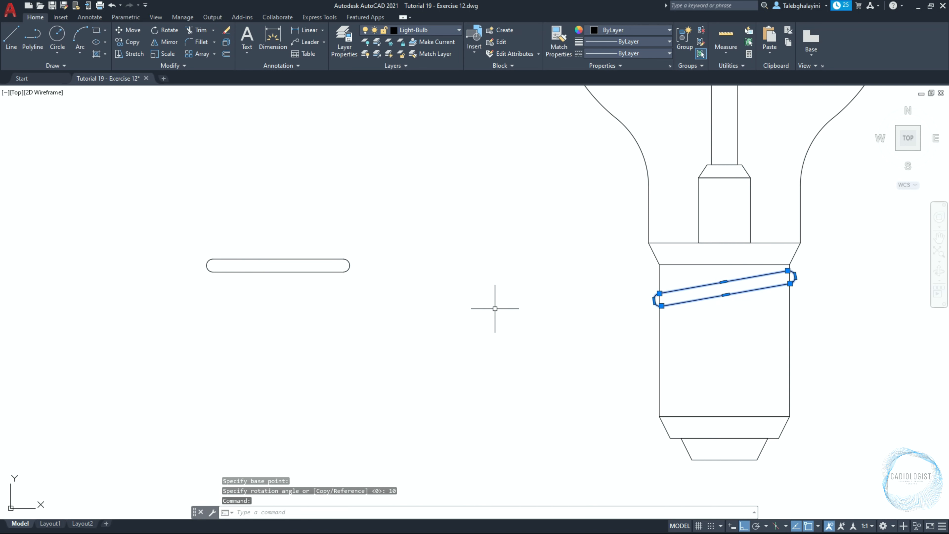
left_click(200, 54)
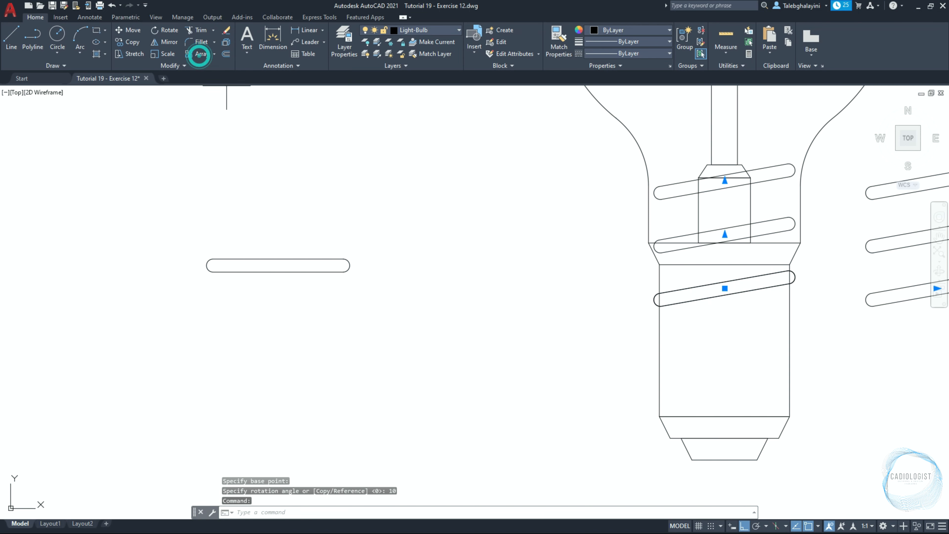
scroll(394, 277, "down", 4)
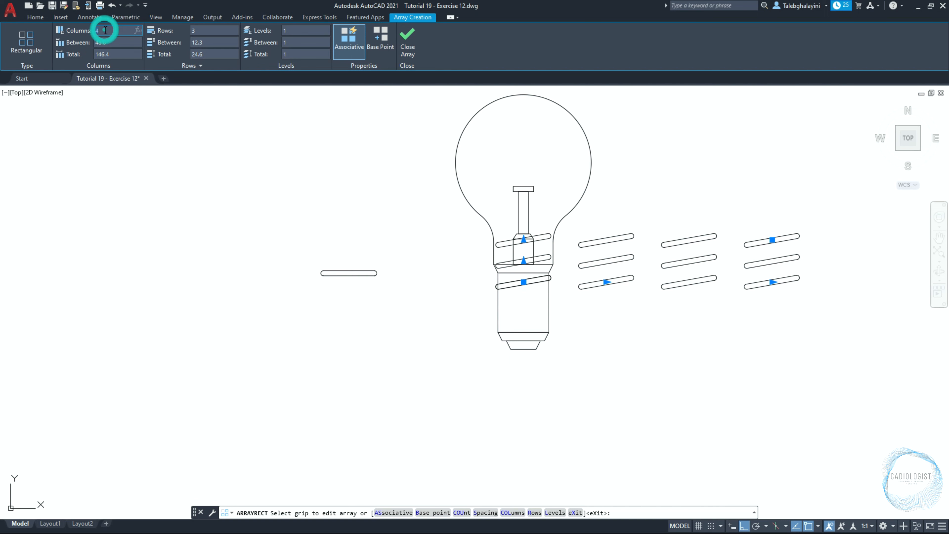
left_click(209, 30)
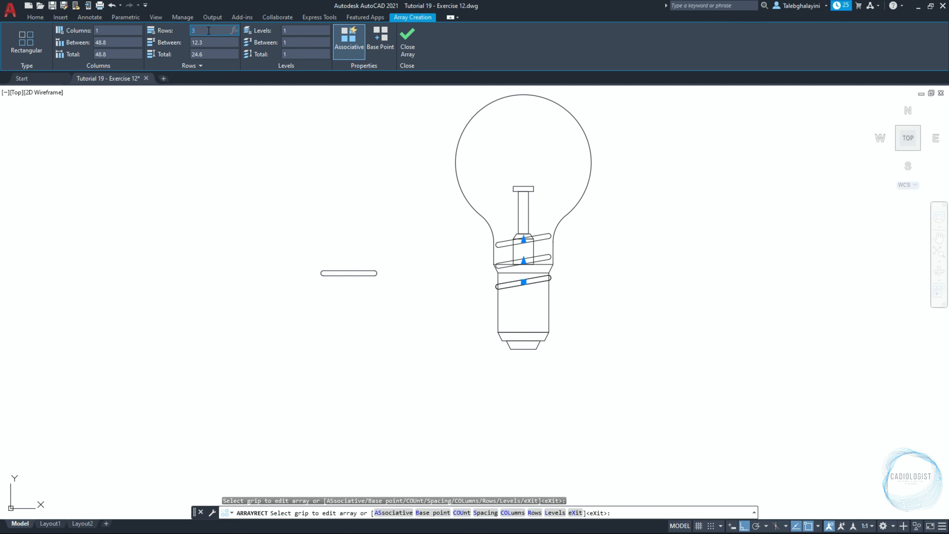
type("6")
left_click(208, 41)
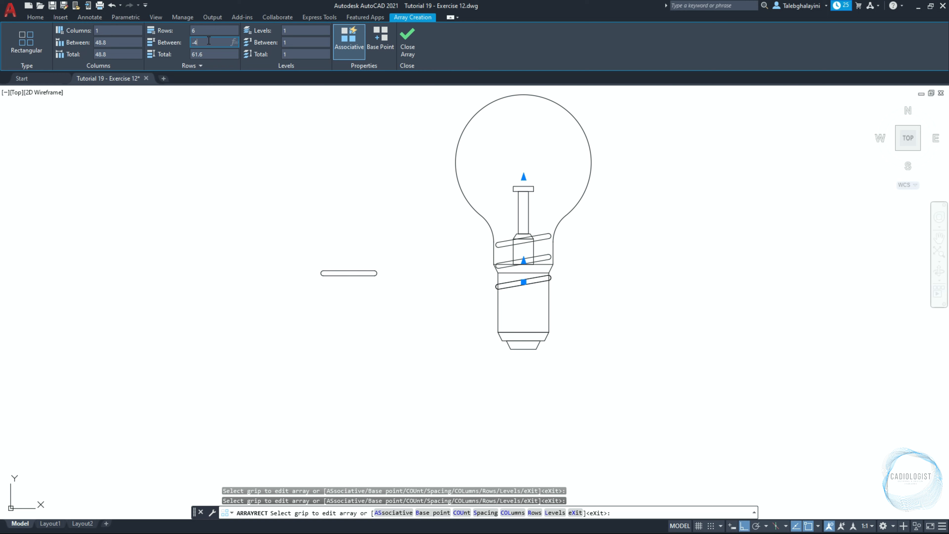
key("Return")
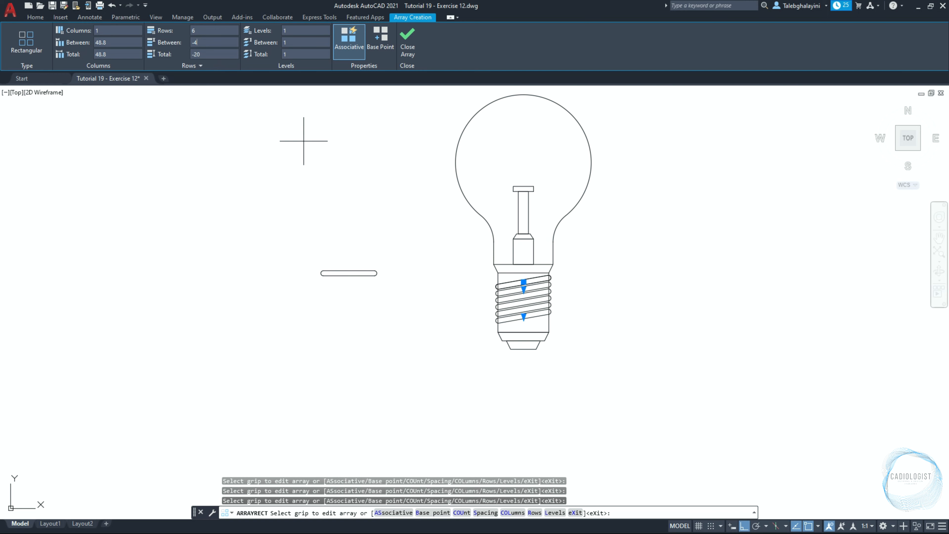
left_click(407, 41)
Draw a circle of radius 1 inside the left end of the spare slot
scroll(406, 247, "up", 4)
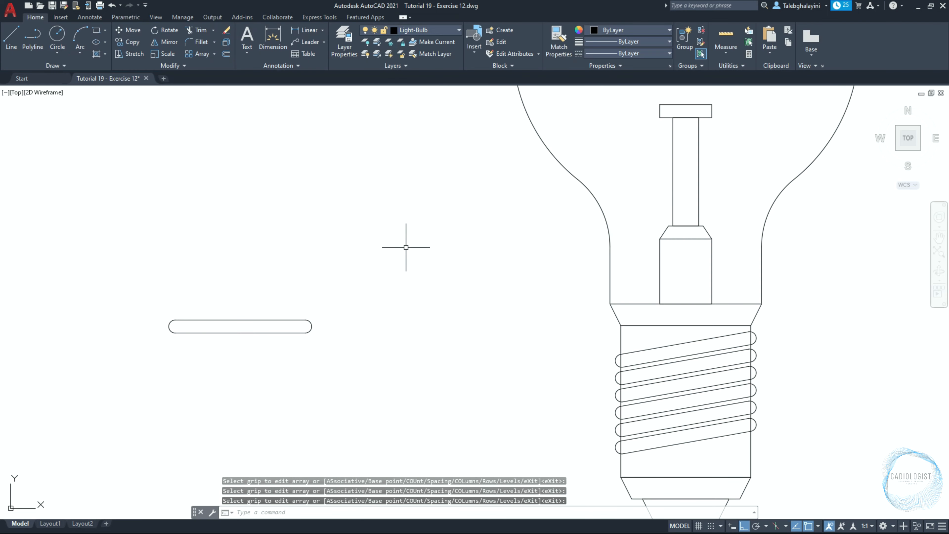
type("c")
key("Return")
scroll(176, 329, "up", 5)
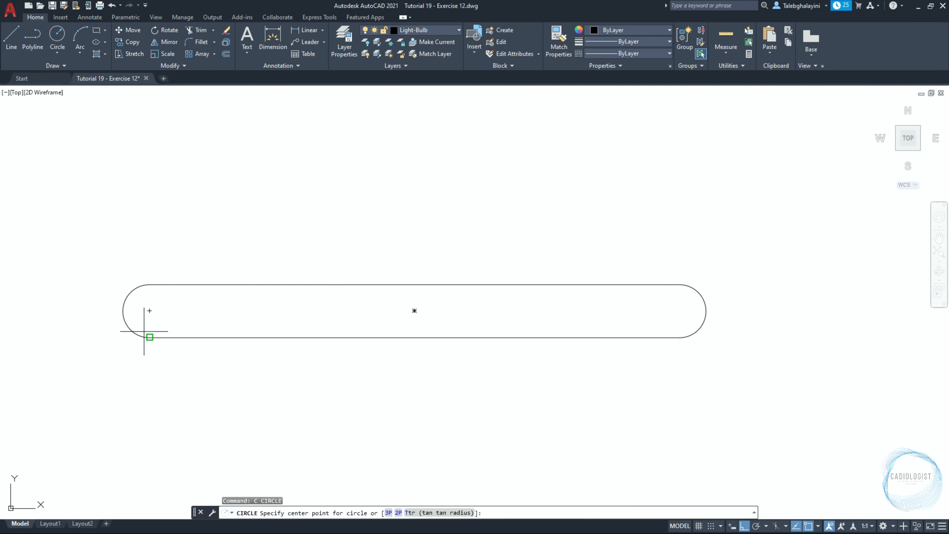
left_click(150, 310)
type("1")
key("Return")
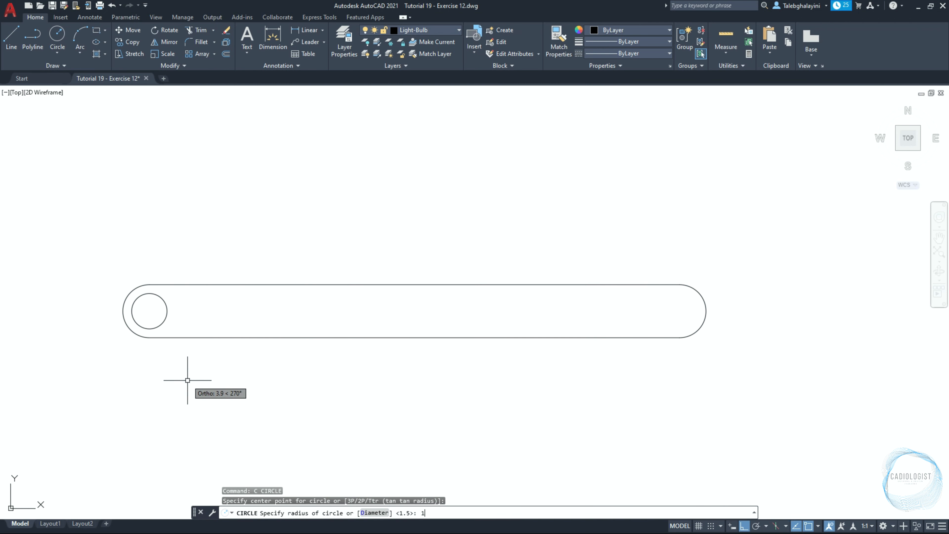
Draw a construction line tangent to the slot's right end arc bottom and the small circle's bottom
type("xl")
key("Return")
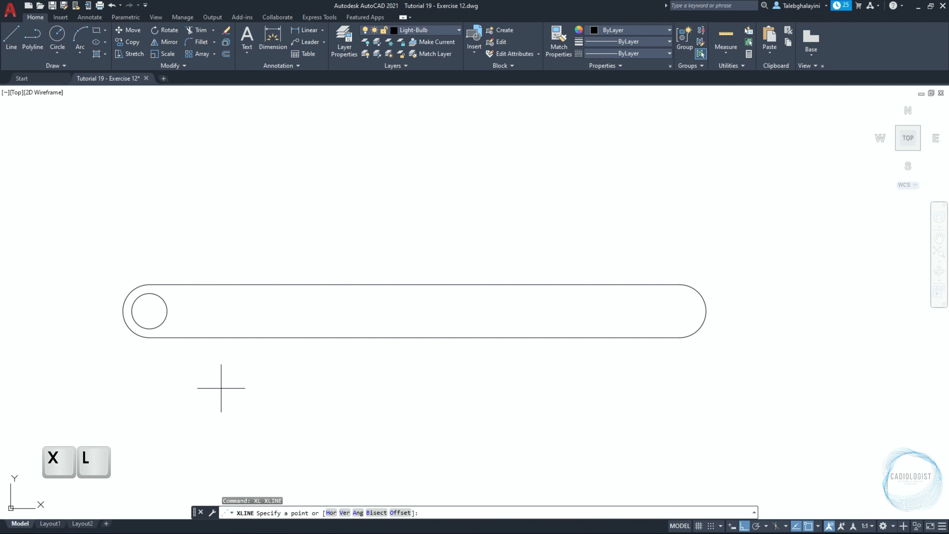
right_click(698, 382, "shift")
left_click(710, 290)
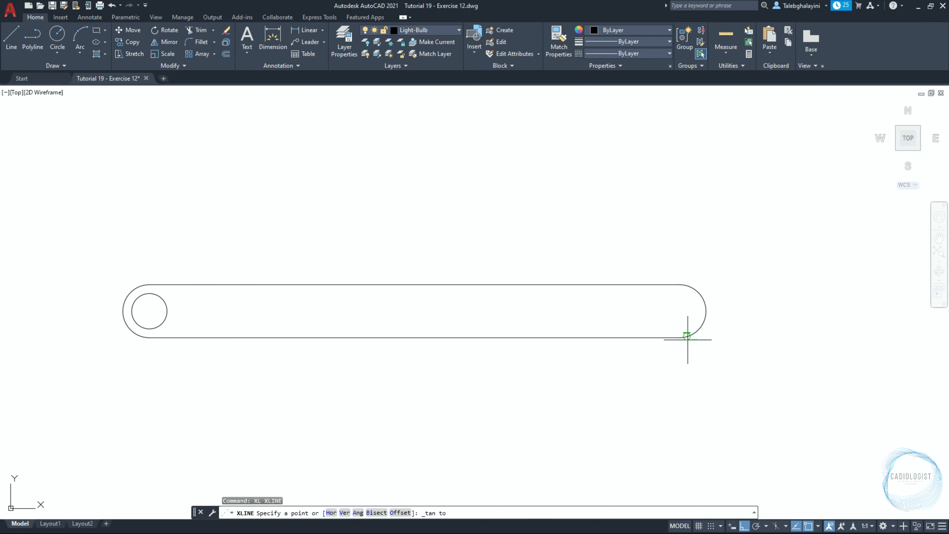
left_click(680, 338)
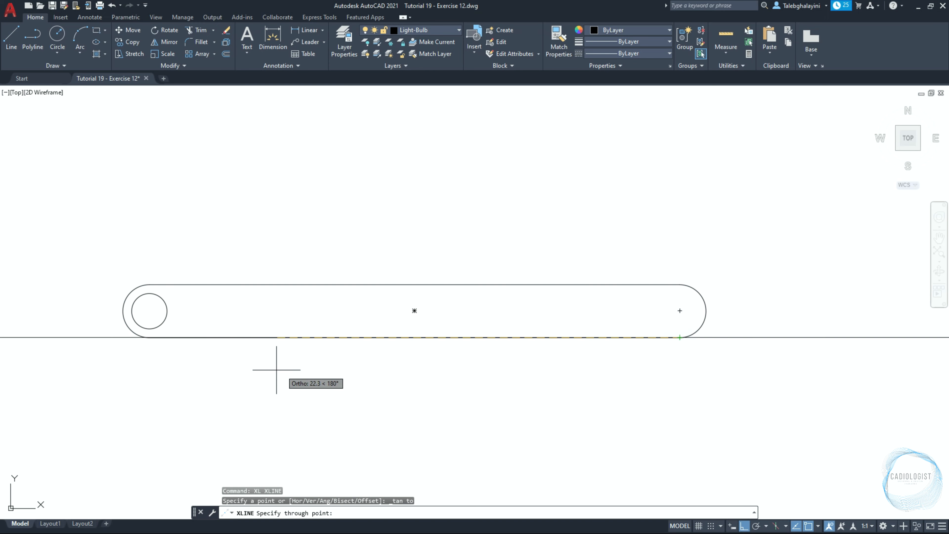
right_click(236, 369, "shift")
left_click(264, 280)
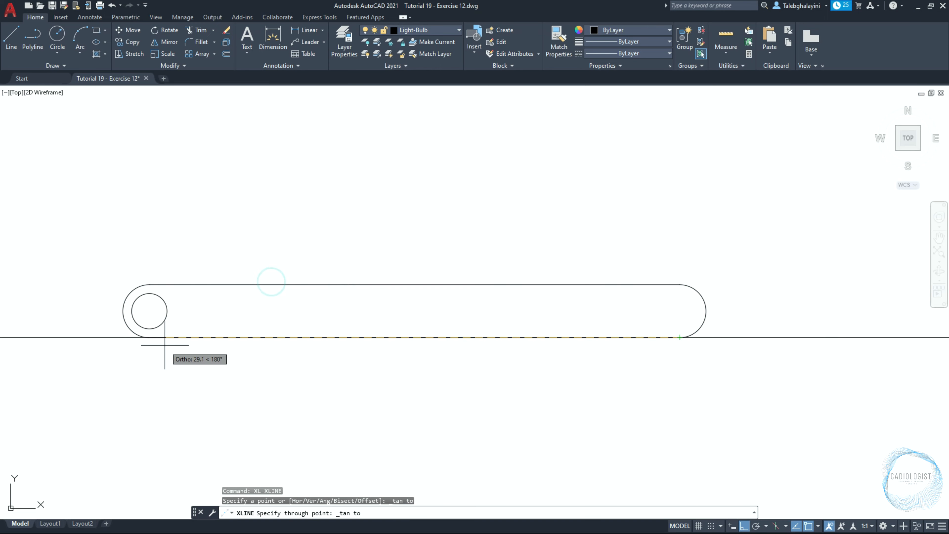
left_click(149, 328)
left_click(714, 347)
key("Return")
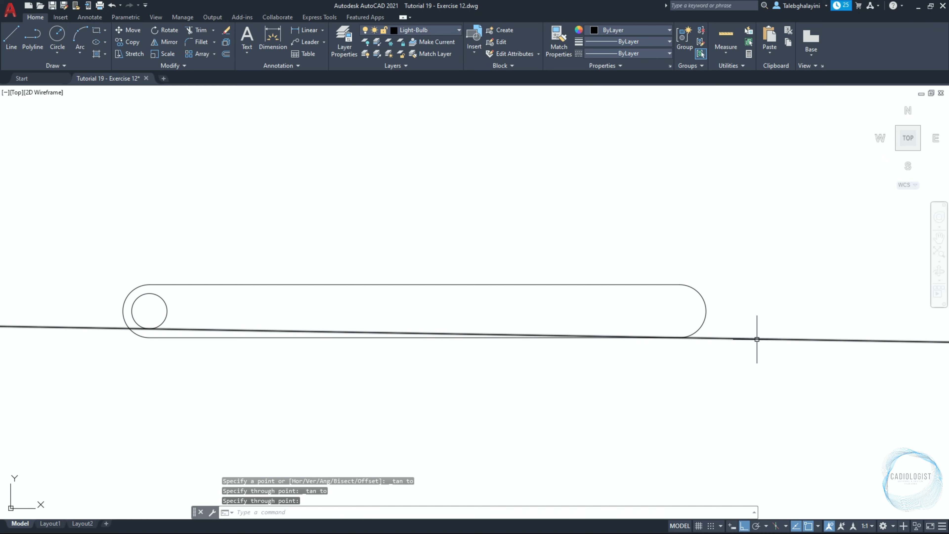
Mirror the construction line about the axis through the right arc's center and the circle's center
left_click(756, 338)
type("mir")
key("Return")
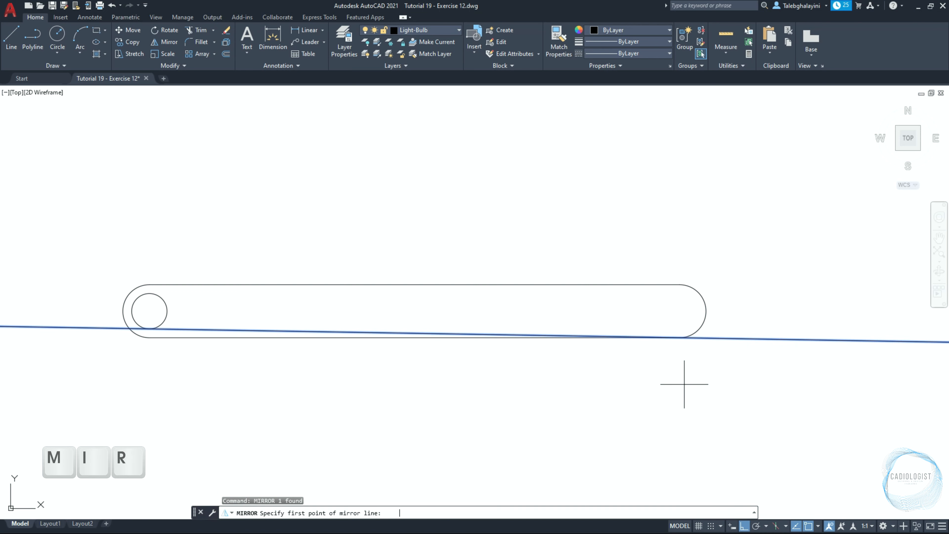
left_click(680, 310)
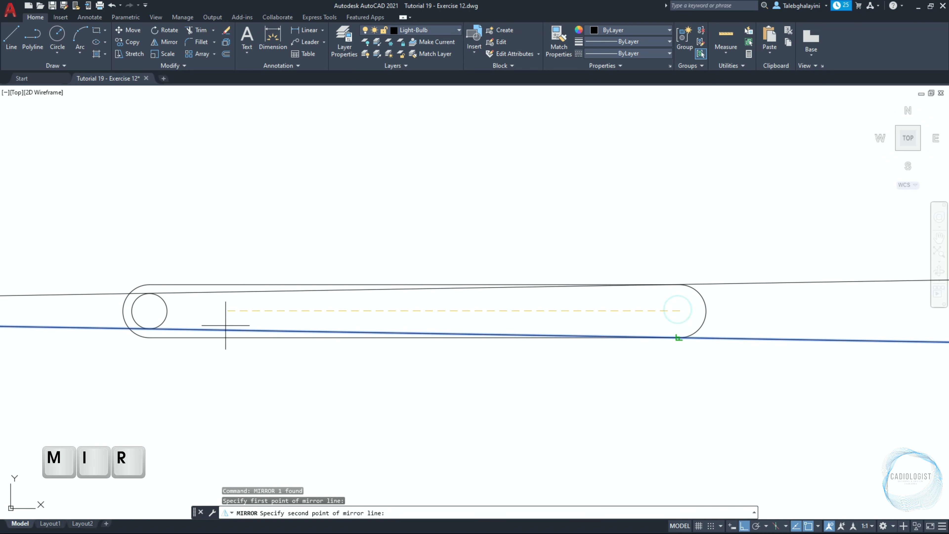
left_click(147, 312)
key("Return")
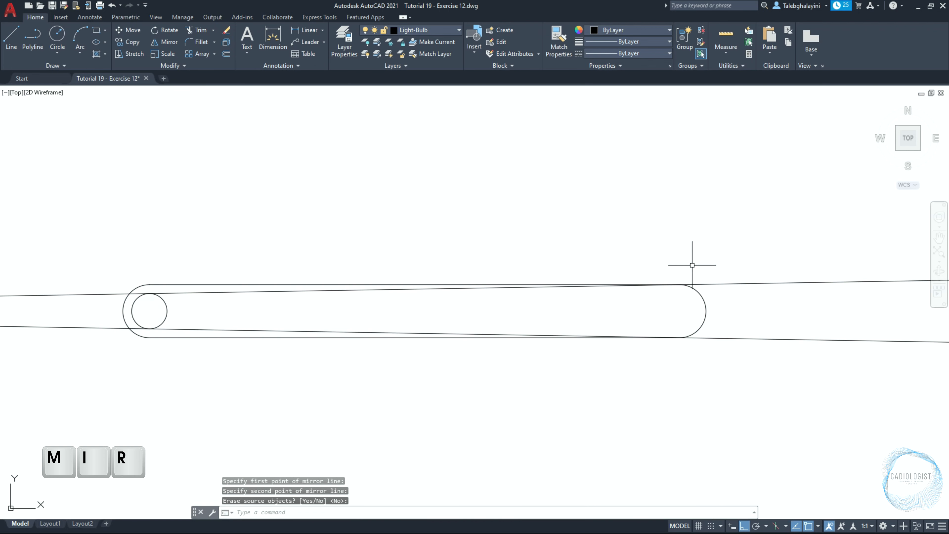
Trim the small circle's right part between the two construction lines
left_click(833, 254)
left_click(751, 355)
type("tr")
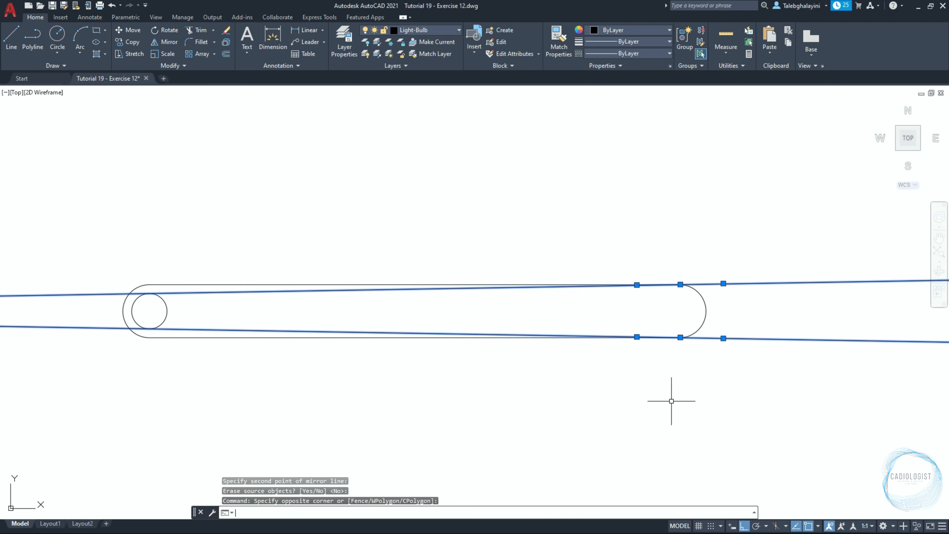
key("Return")
left_click(167, 306)
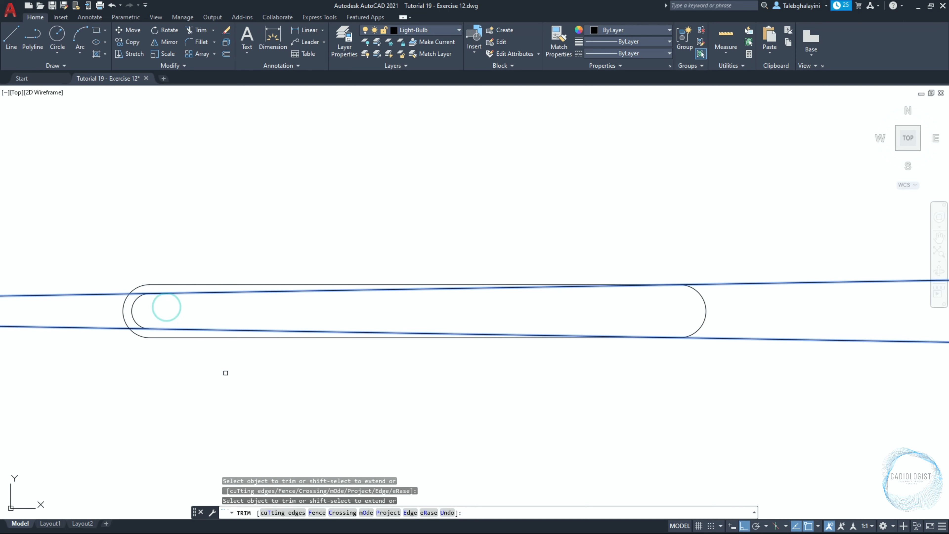
key("Return")
Create a boundary polyline from the area inside the inner slot outline
type("BO")
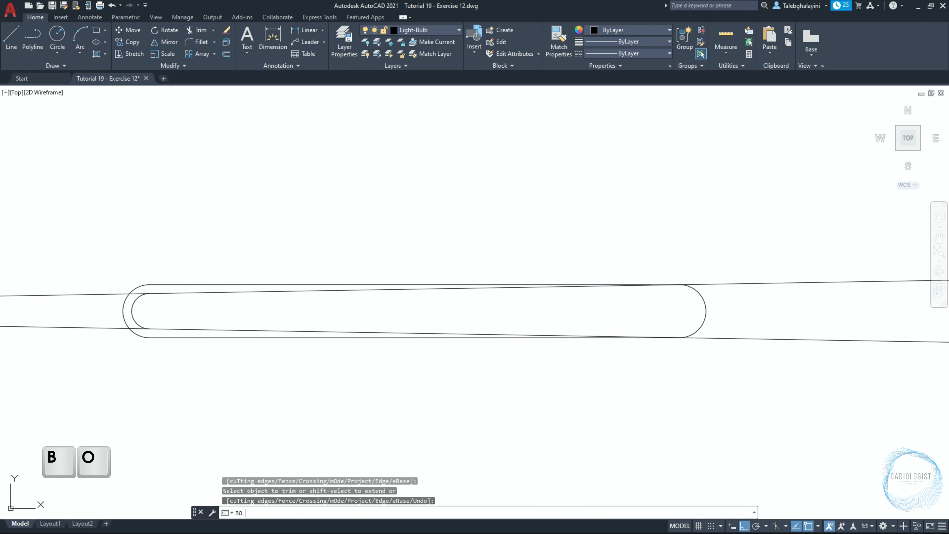
key("Return")
left_click(418, 220)
left_click(400, 314)
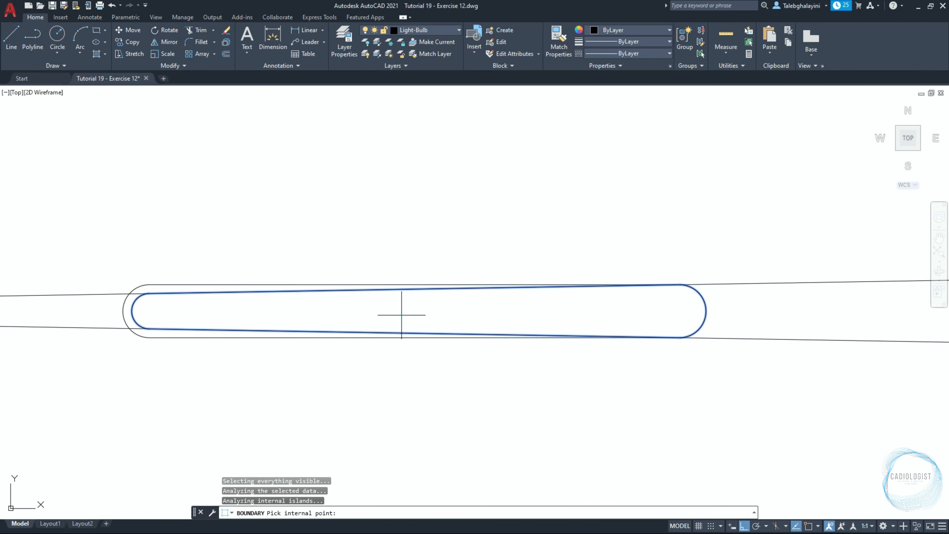
key("Return")
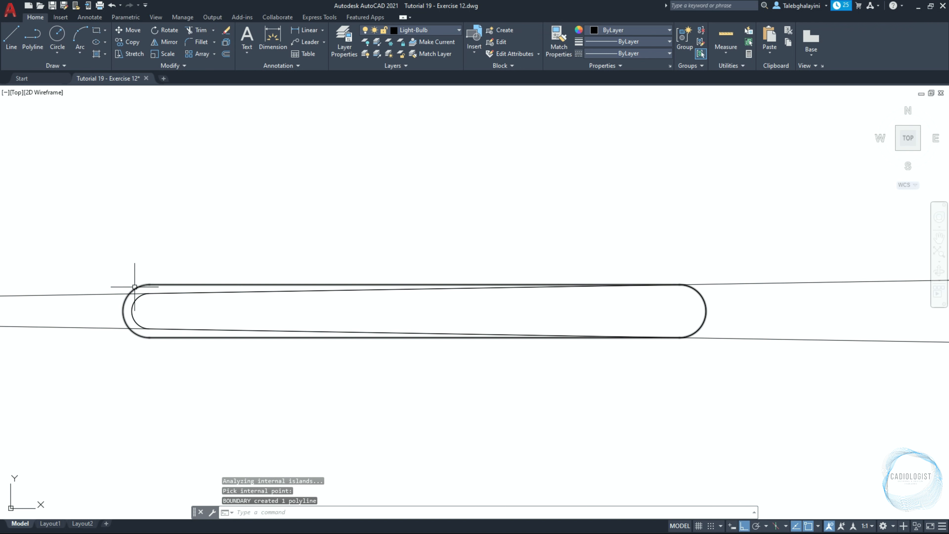
Erase the outer slot, both construction lines and the leftover small arc, keeping the boundary polyline
left_click(100, 285)
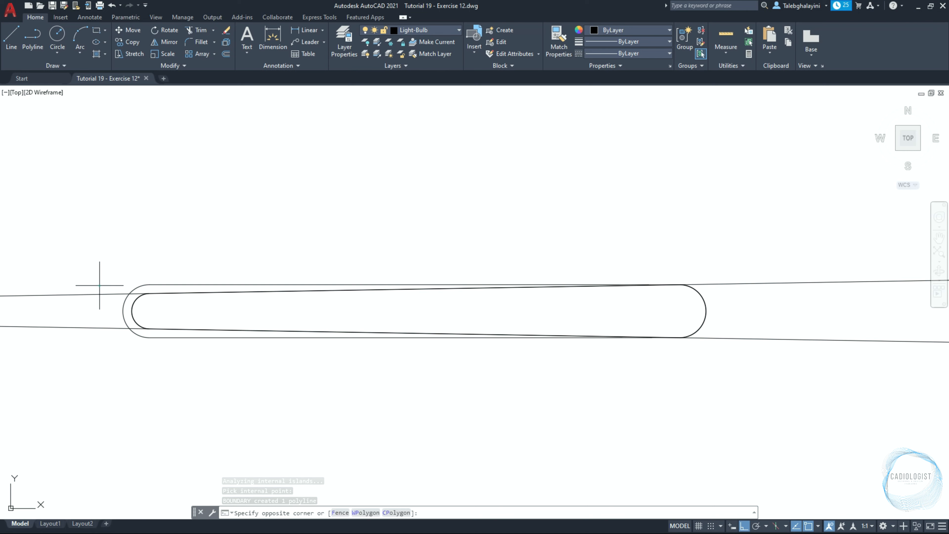
left_click(54, 345)
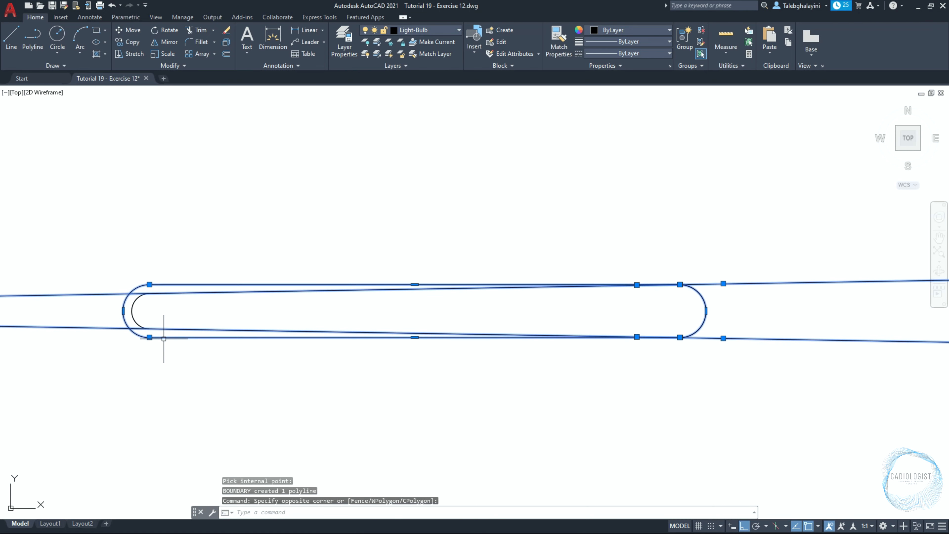
left_click(100, 360)
left_click(207, 239)
key("Delete")
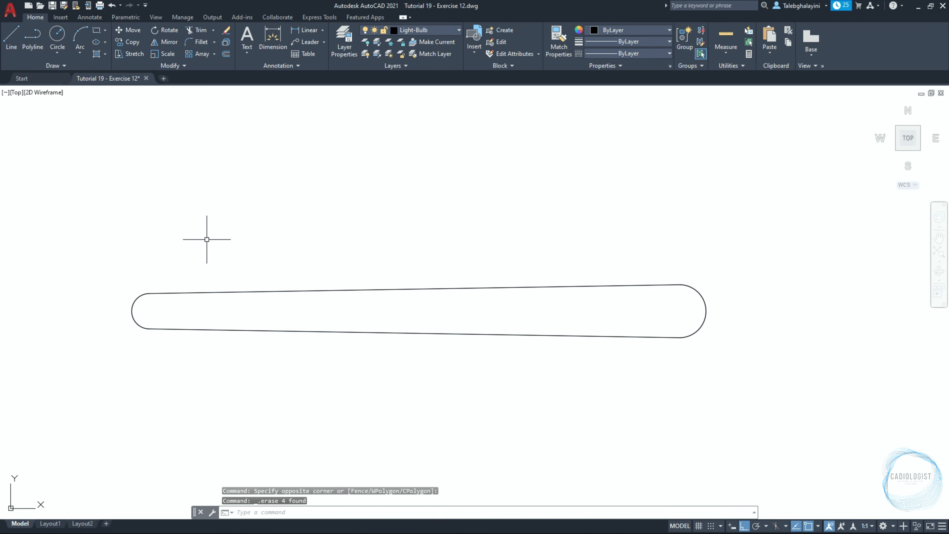
Rotate the slot polyline 10° about its center
scroll(247, 331, "down", 2)
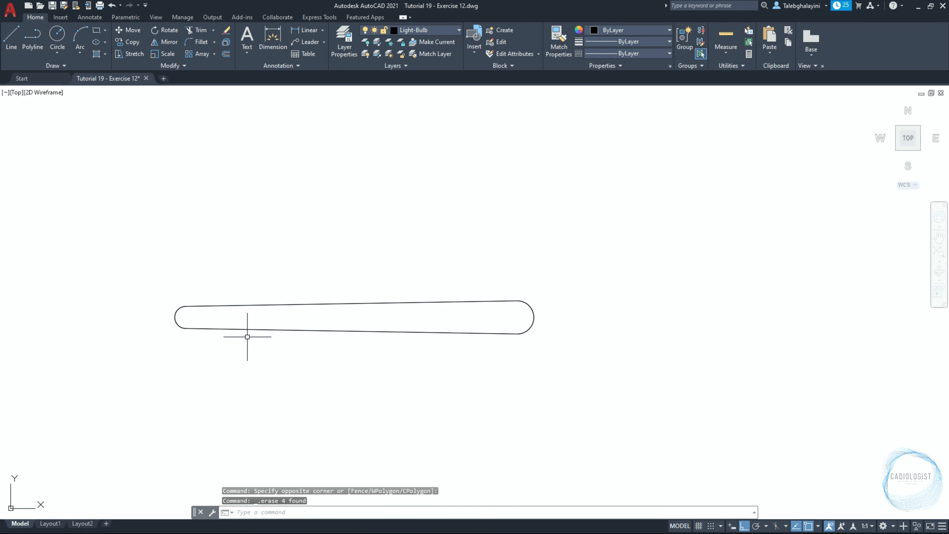
left_click(398, 331)
type("RO")
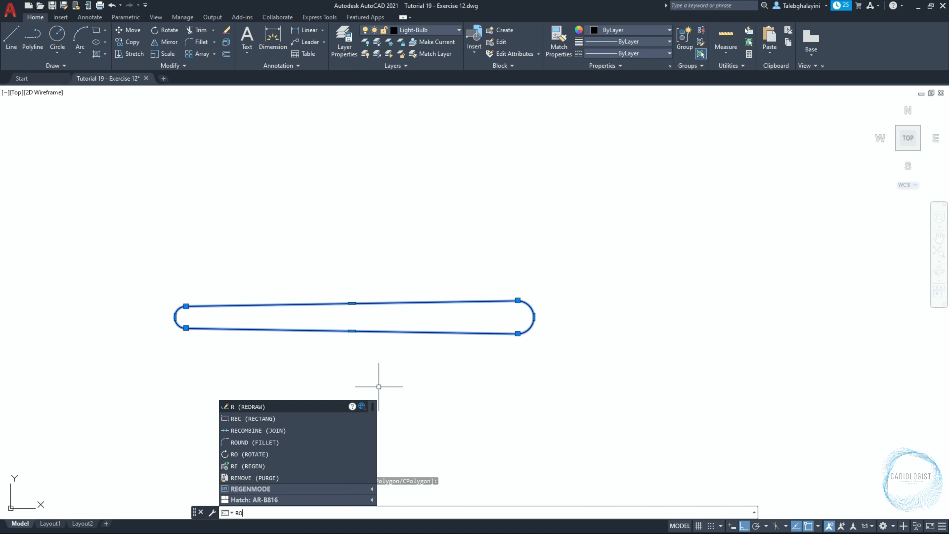
key("Return")
left_click(361, 315)
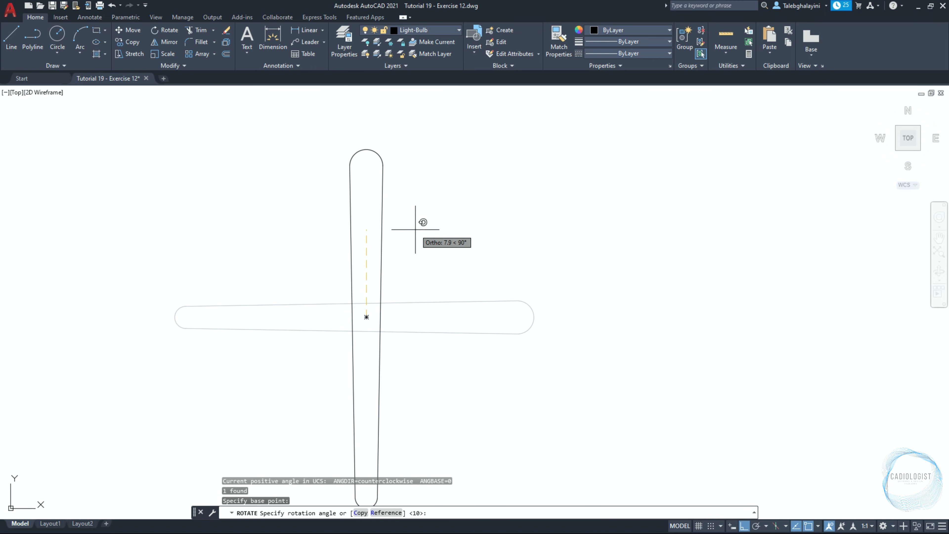
type("10")
key("Return")
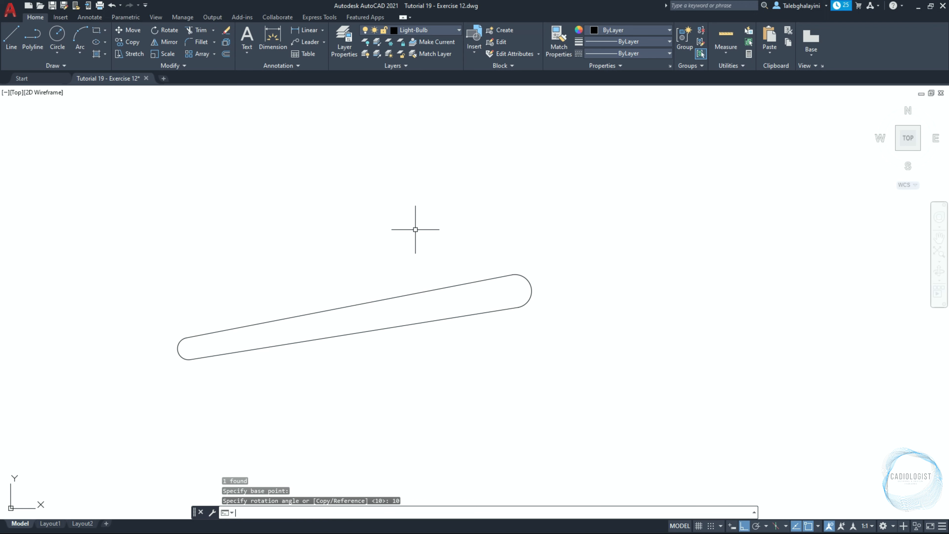
Move the rotated slot by its right arc center to a point 4 units from the lowest thread loop's arc center
left_click(438, 283)
type("m")
key("Return")
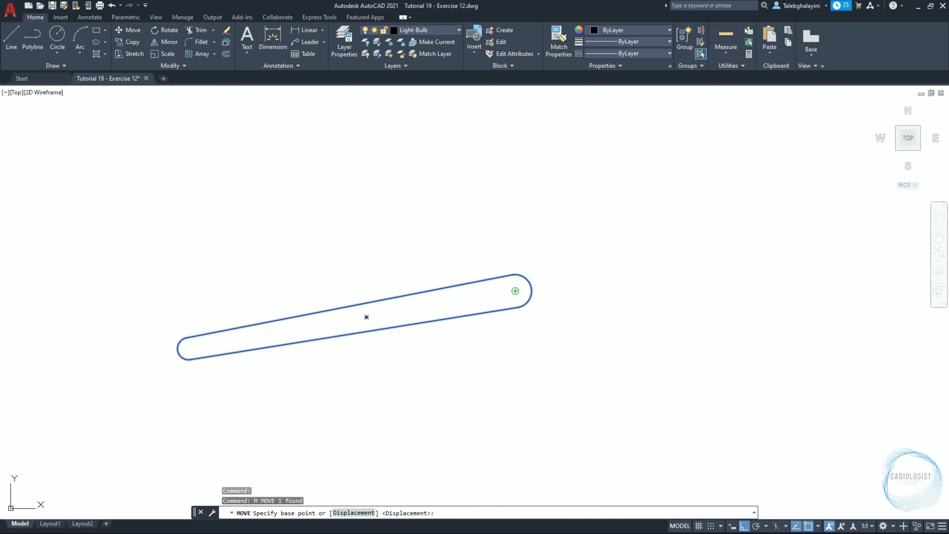
left_click(515, 290)
scroll(482, 296, "down", 5)
scroll(339, 255, "up", 10)
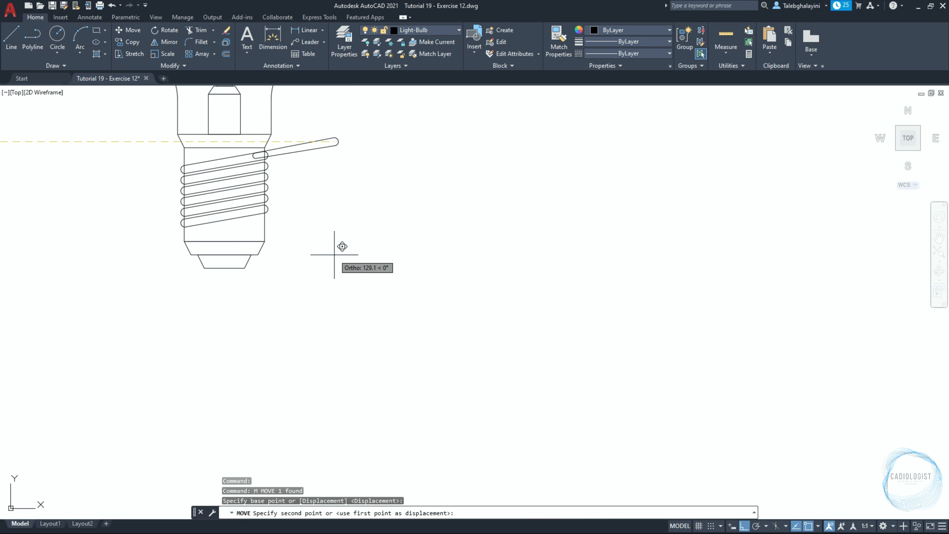
right_click(254, 214, "shift")
left_click(277, 231)
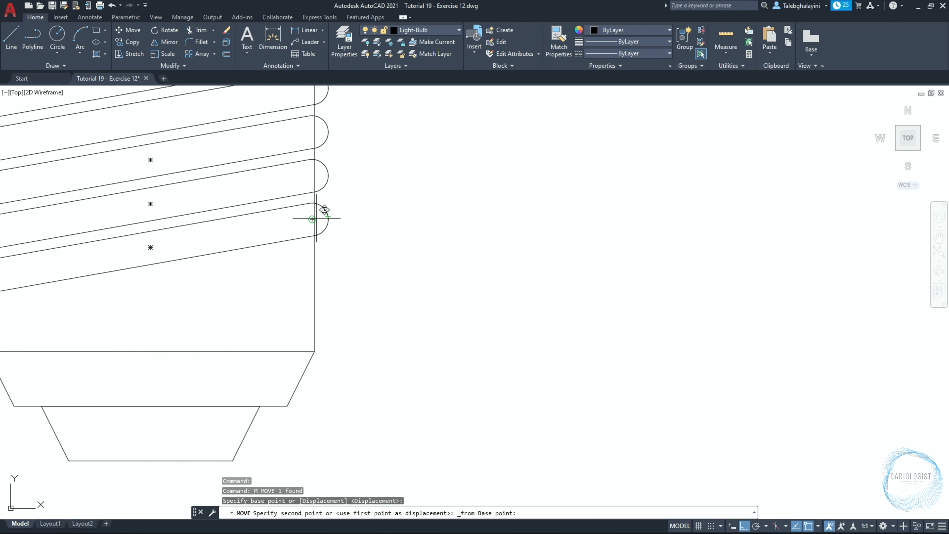
left_click(317, 218)
type("4")
key("Return")
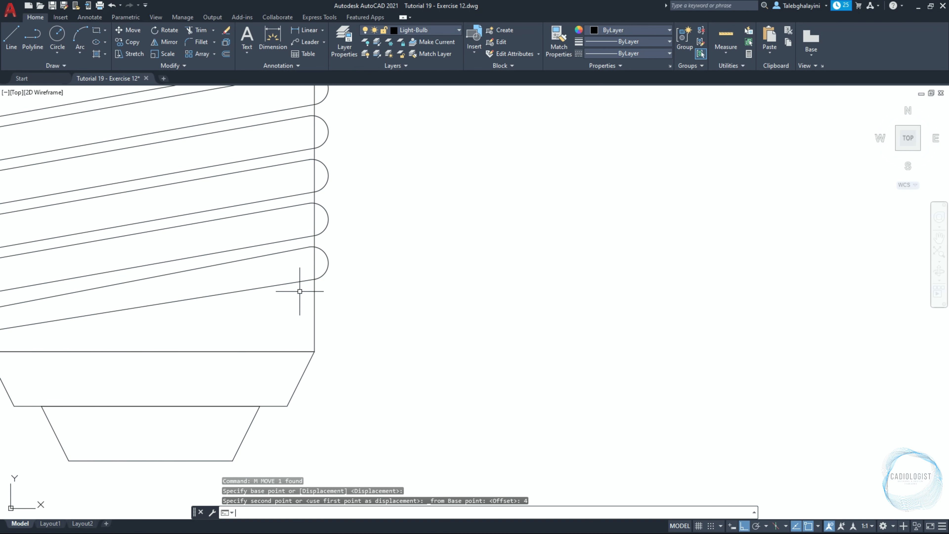
scroll(299, 291, "down", 6)
key("Escape")
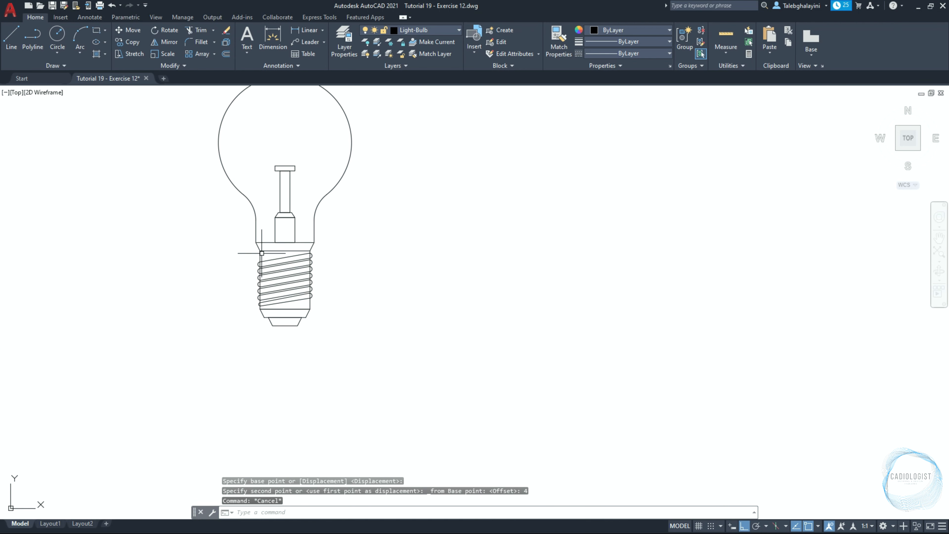
Trim the base's side line segments lying inside the thread loops on both sides
scroll(262, 257, "up", 4)
scroll(282, 270, "down", 2)
middle_click_drag(293, 275, 437, 283)
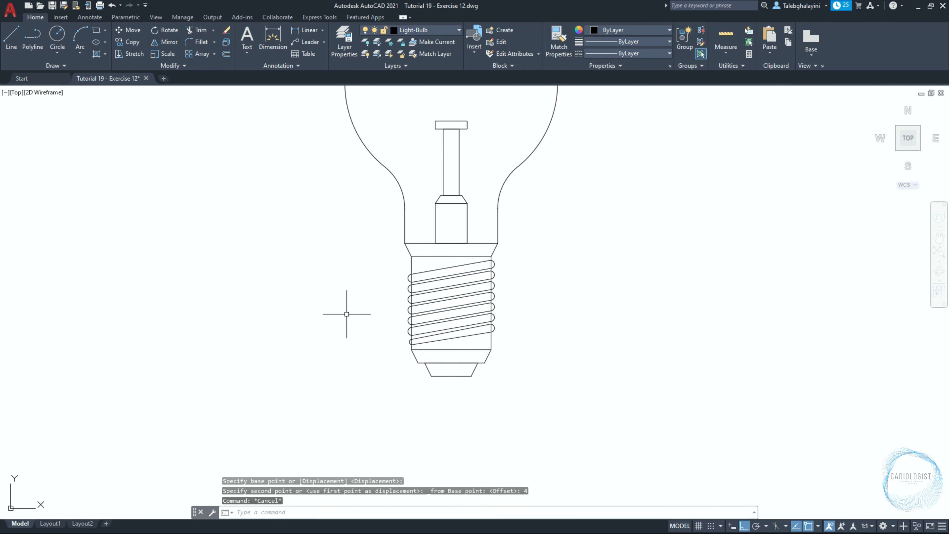
scroll(376, 321, "up", 4)
type("tr")
key("Return")
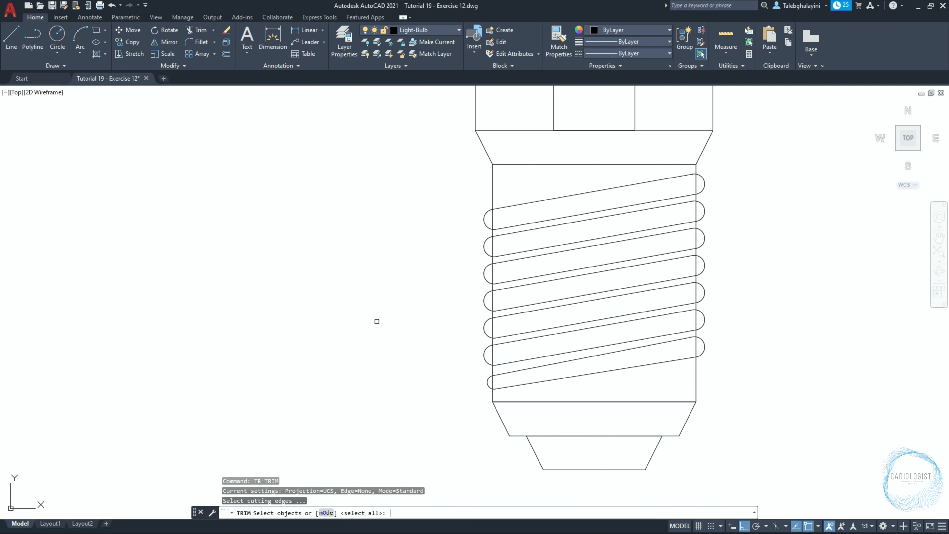
key("Return")
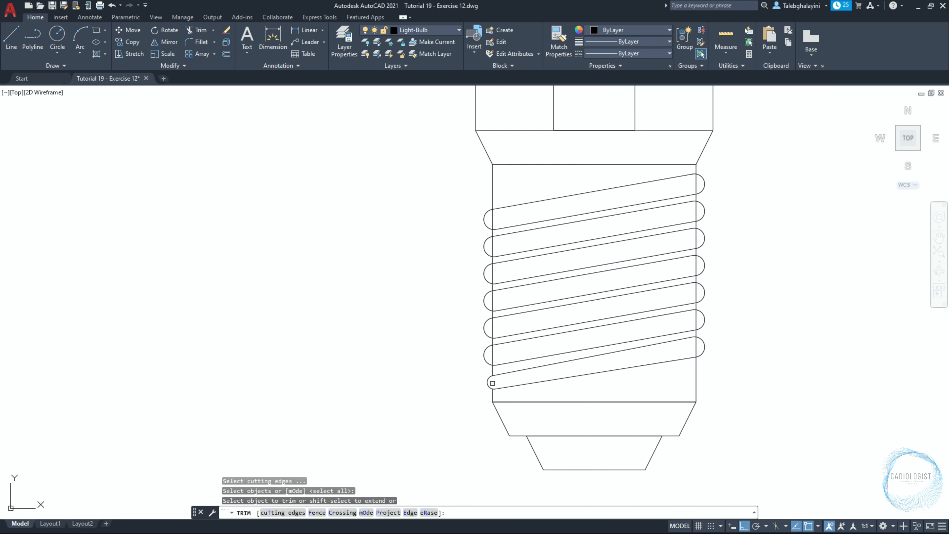
left_click(493, 383)
left_click(490, 361)
left_click(491, 358)
left_click(493, 329)
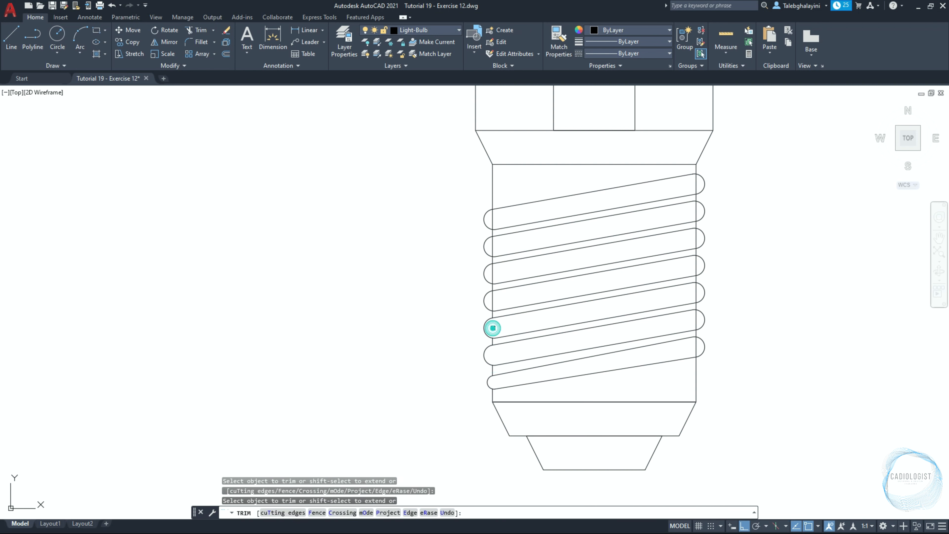
left_click(493, 304)
left_click(493, 246)
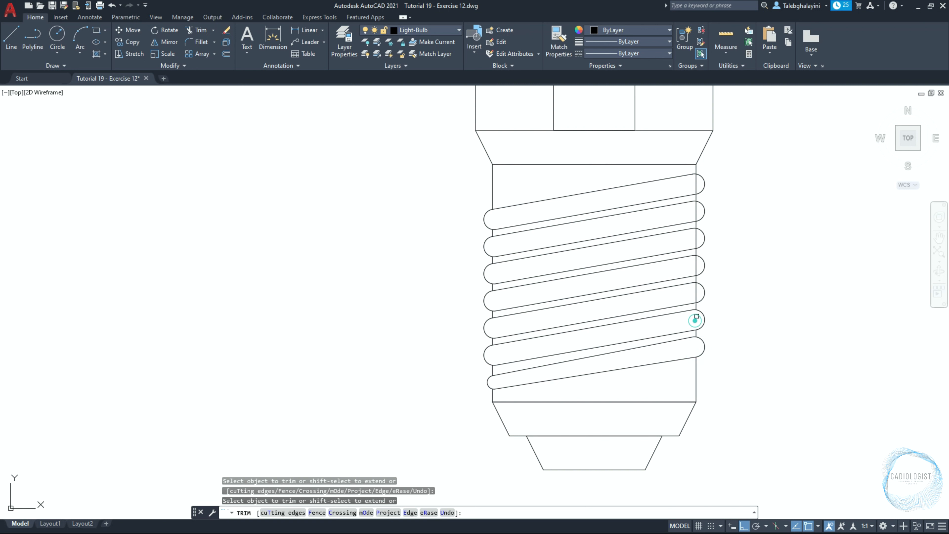
left_click(695, 296)
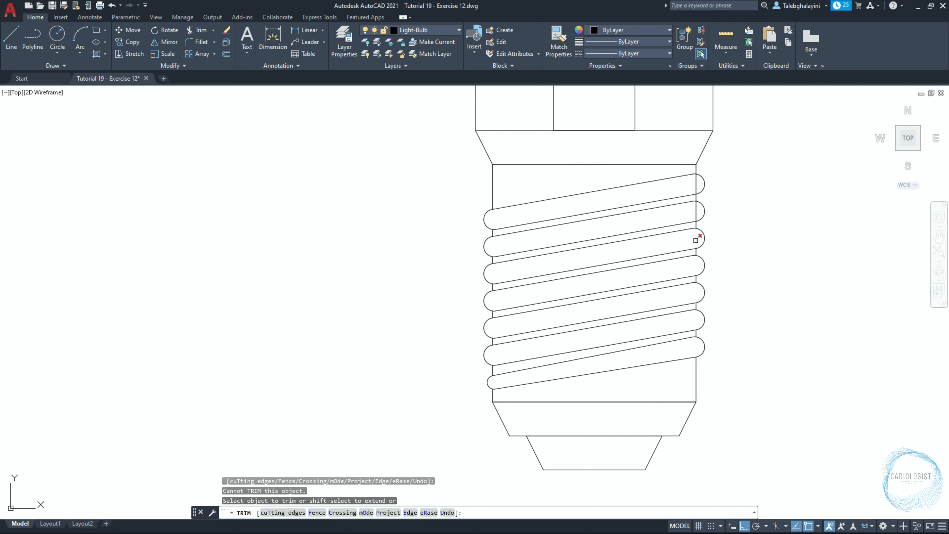
left_click(695, 241)
left_click(696, 209)
left_click(694, 187)
key("Return")
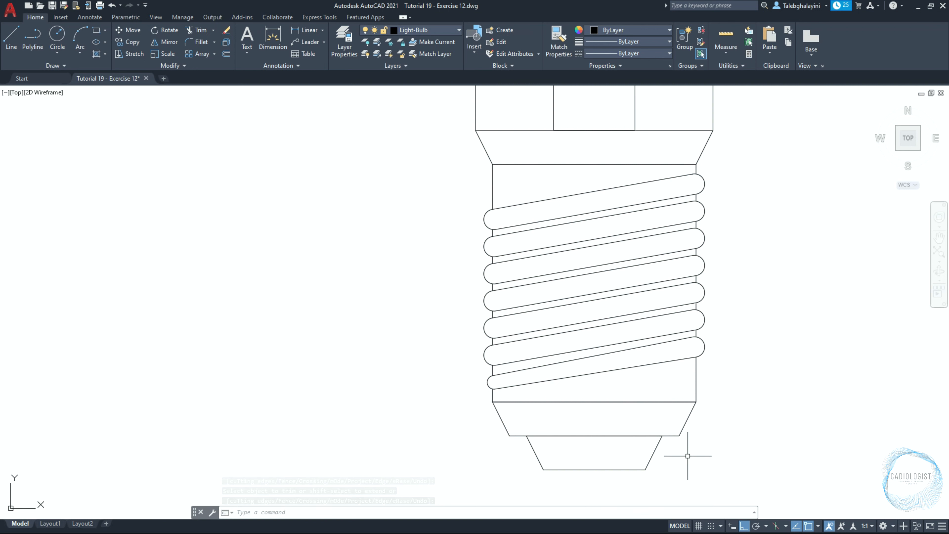
Set the polar tracking increment to 15, 30, 45, 60 degrees
left_click(765, 525)
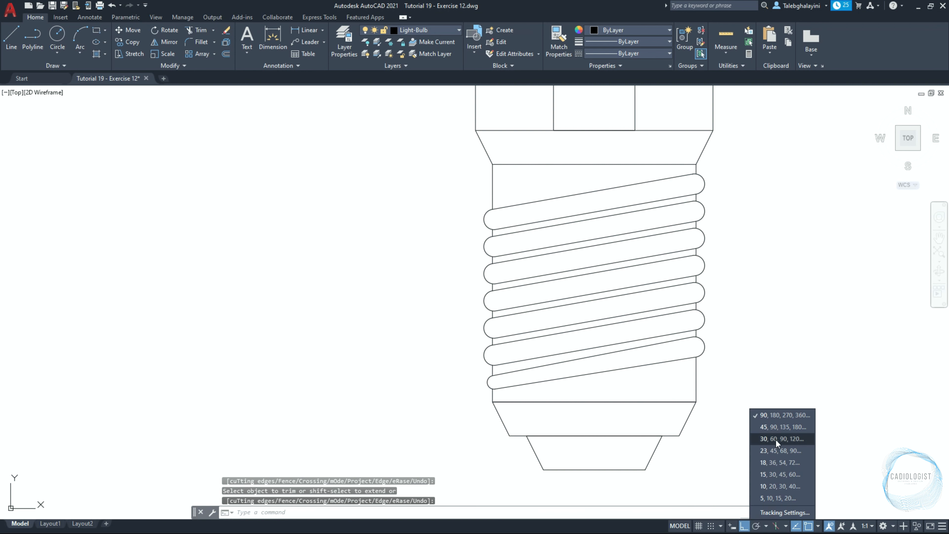
left_click(782, 474)
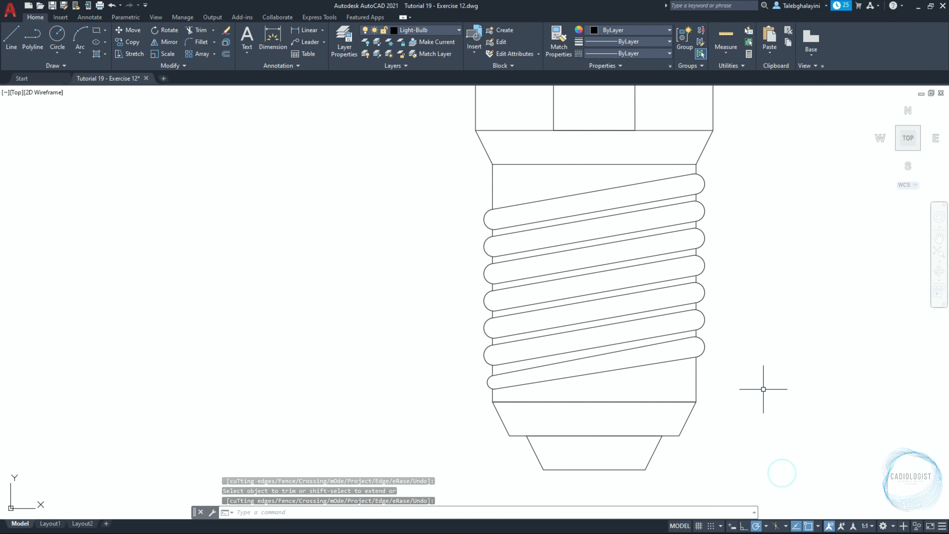
Draw vertical construction lines through both sides of the filament stem
scroll(764, 389, "down", 4)
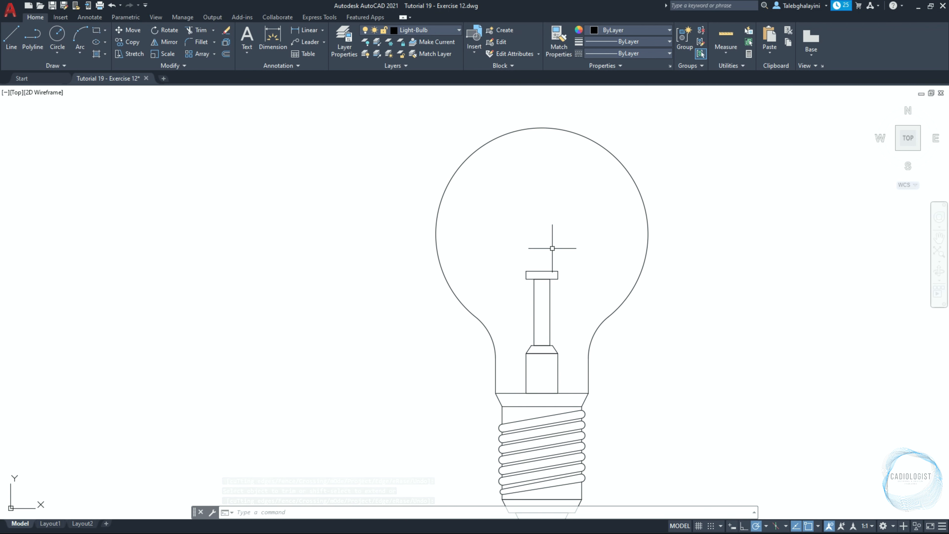
type("xl")
key("Return")
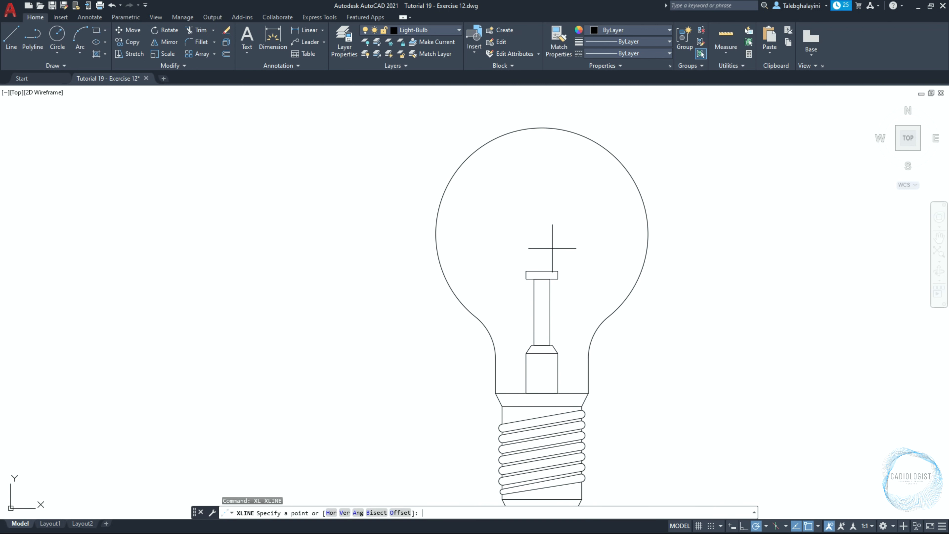
type("v")
key("Return")
scroll(552, 248, "up", 6)
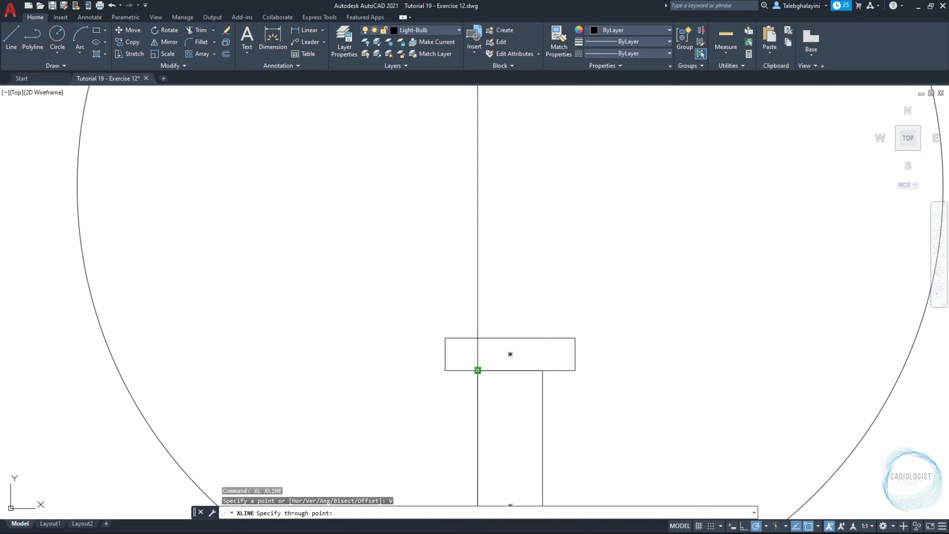
left_click(477, 370)
left_click(543, 370)
key("Return")
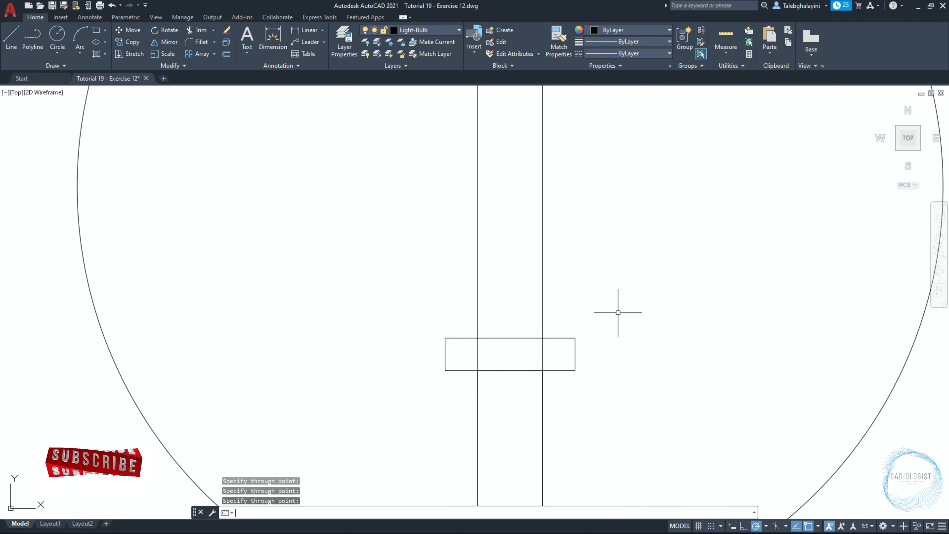
Draw an inclined construction line through the top right corner of the stem's rectangle
key("Return")
left_click(542, 338)
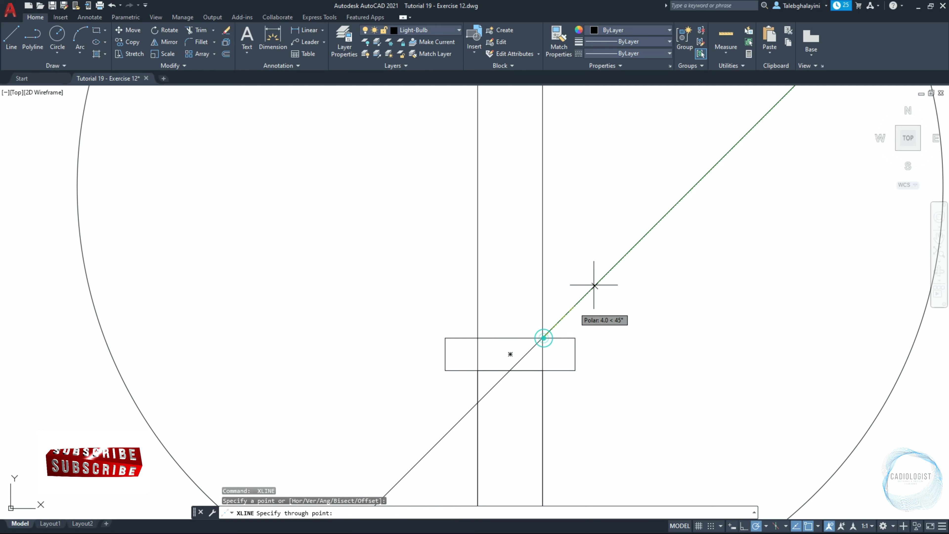
left_click(588, 170)
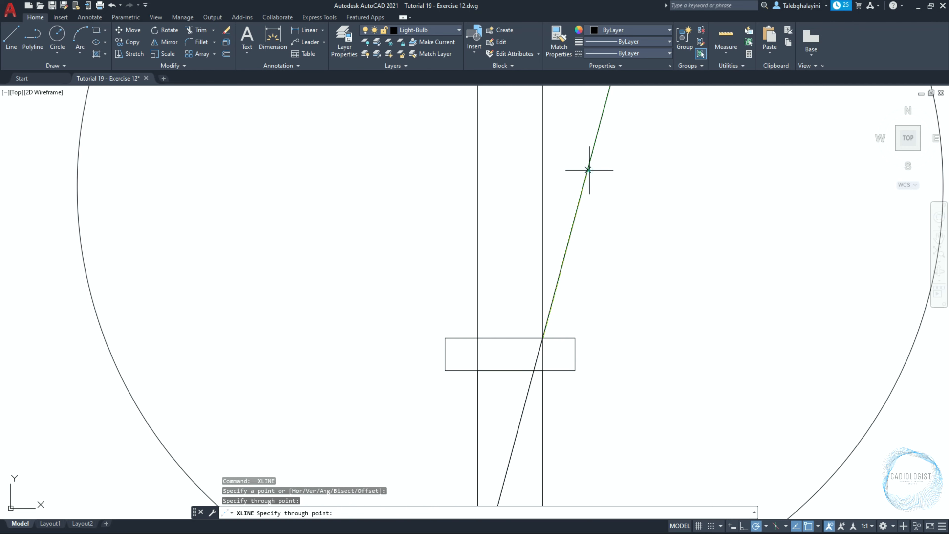
key("Return")
Copy the inclined construction line from the rectangle's corner to the lower right corner of the stem's base block
left_click(568, 227)
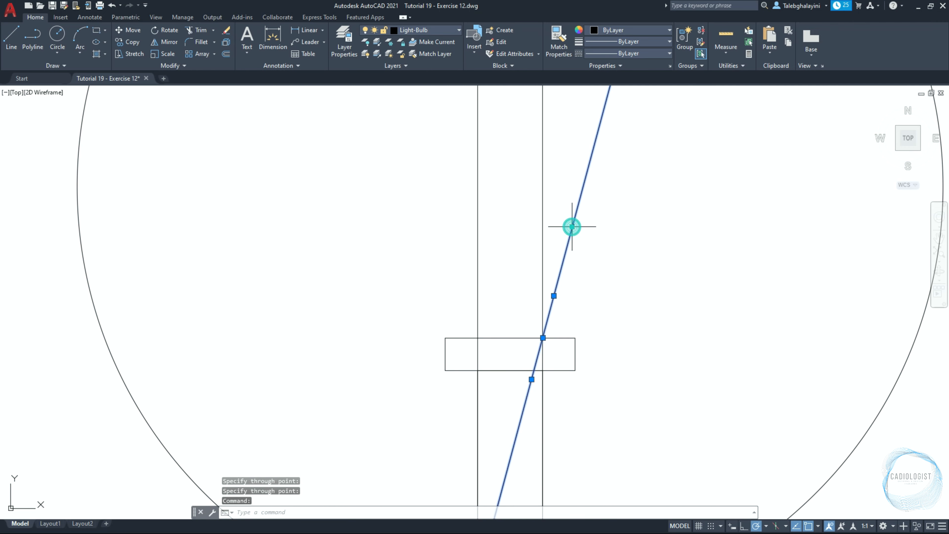
type("co")
key("Return")
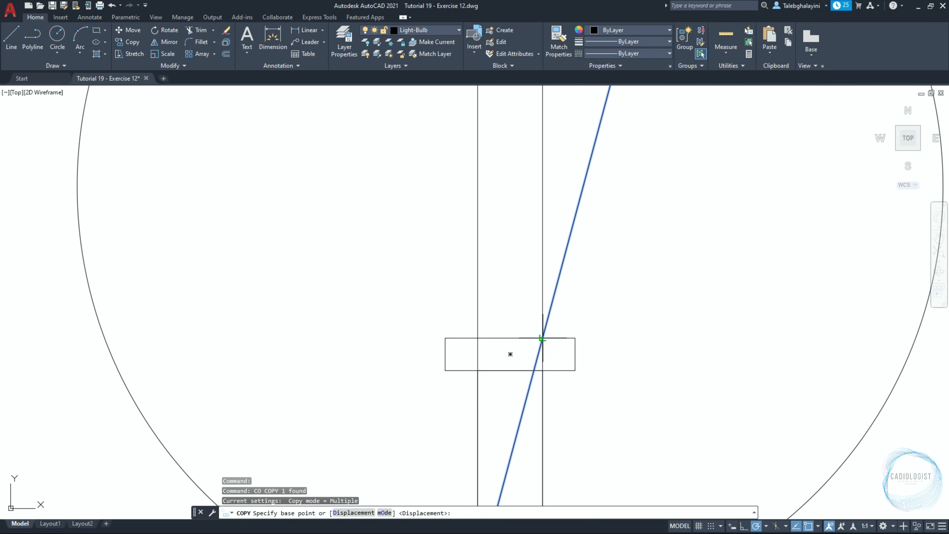
left_click(542, 338)
scroll(545, 340, "down", 4)
scroll(553, 385, "up", 3)
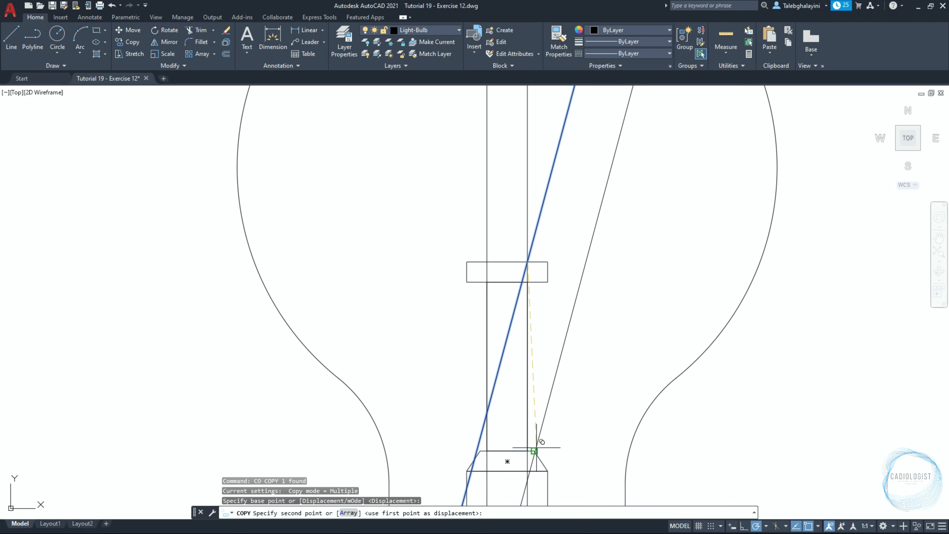
left_click(548, 470)
key("Escape")
Mirror both inclined construction lines about a vertical line through the center of the filament stem's rectangle, keeping the originals
left_click(620, 194)
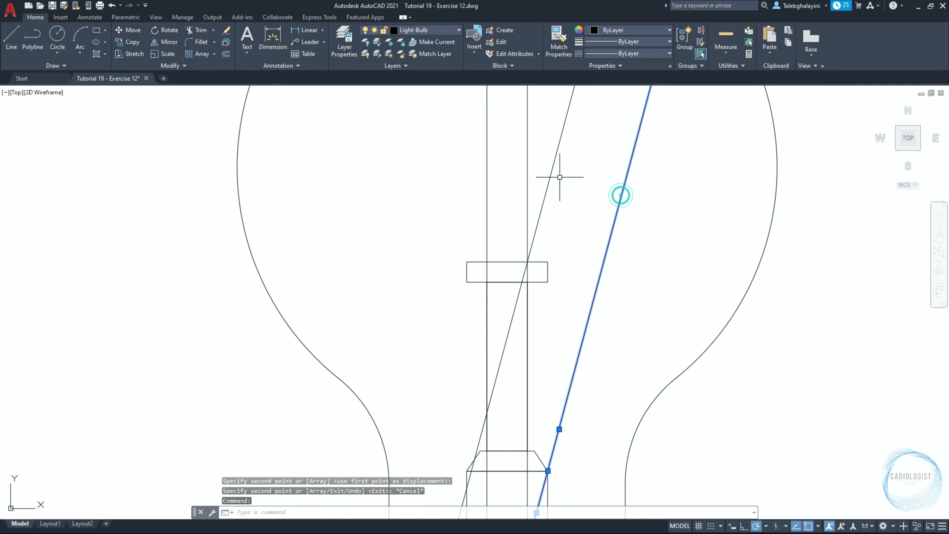
left_click(551, 174)
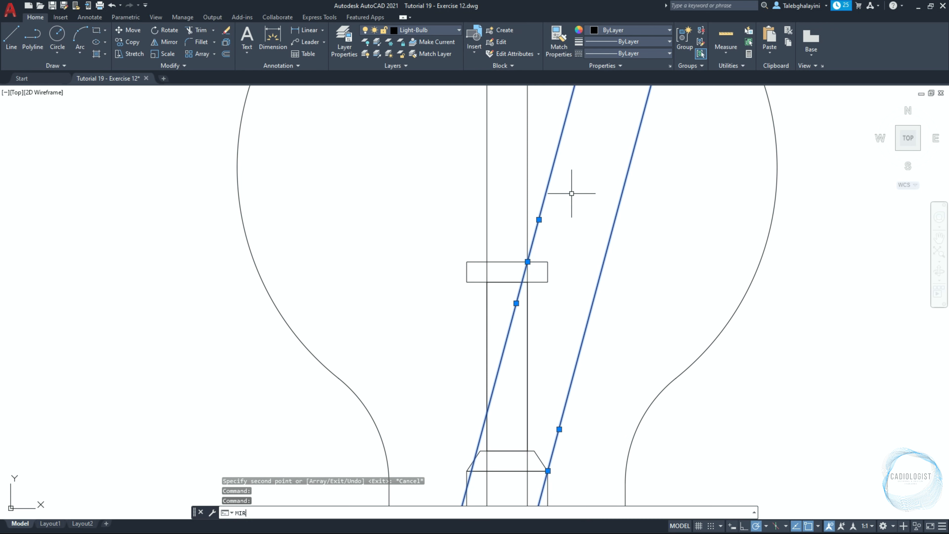
type("MIR")
key("Return")
left_click(507, 271)
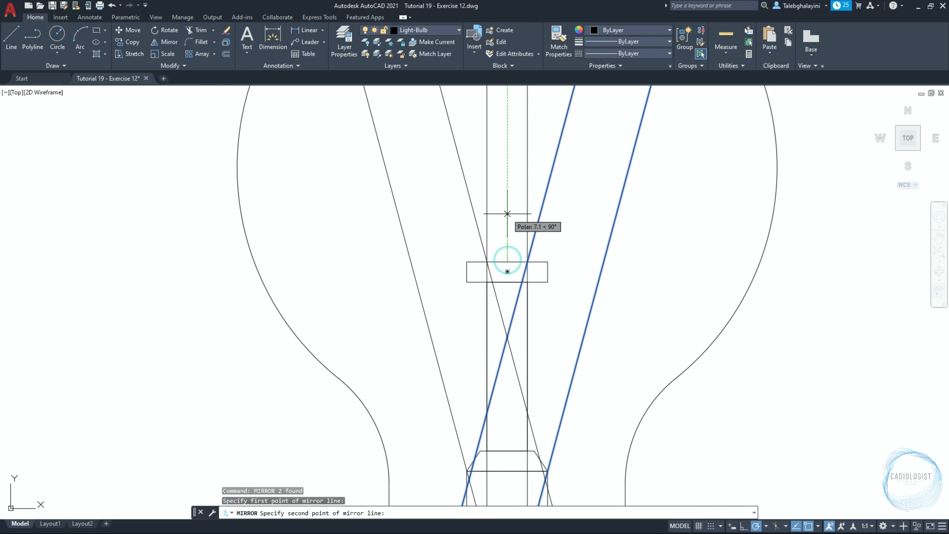
left_click(507, 213)
key("Return")
Draw a horizontal construction line through the center of the bulb's globe
type("x")
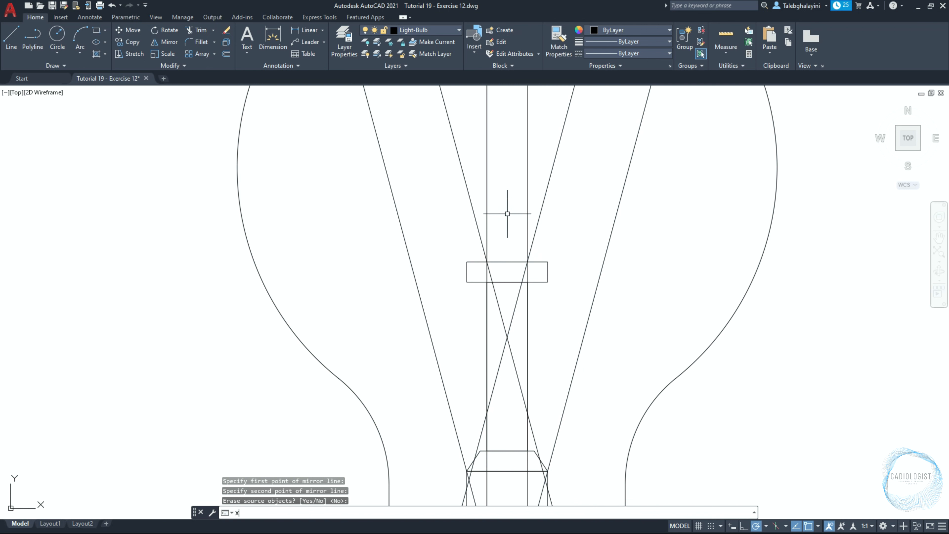
type("l")
key("Return")
type("h")
key("Return")
scroll(507, 213, "down", 2)
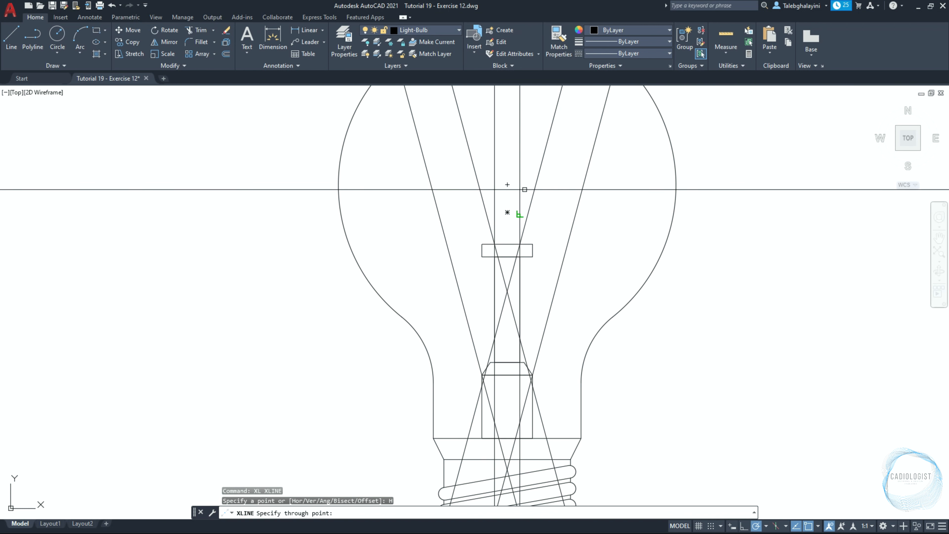
left_click(507, 184)
key("Escape")
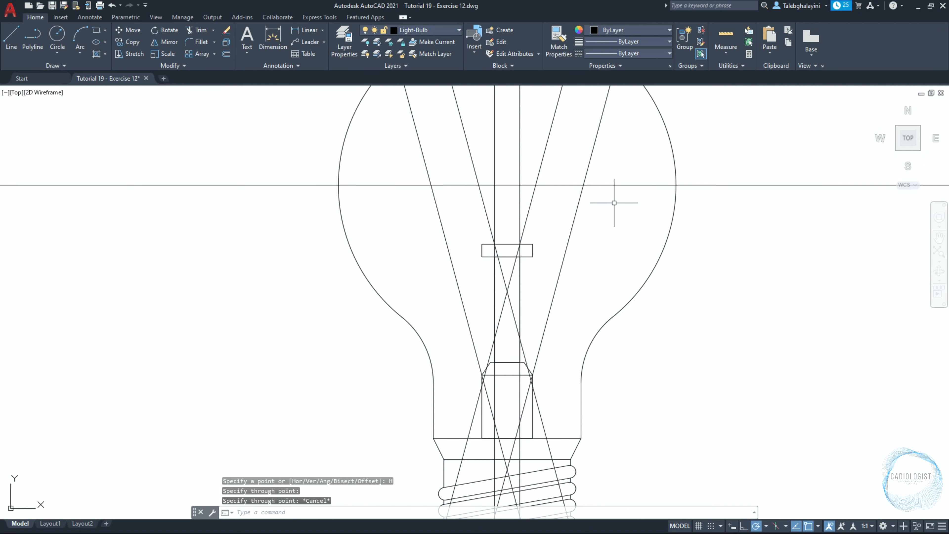
Trim the construction lines at the horizontal line and at the stem's rectangles
type("tr")
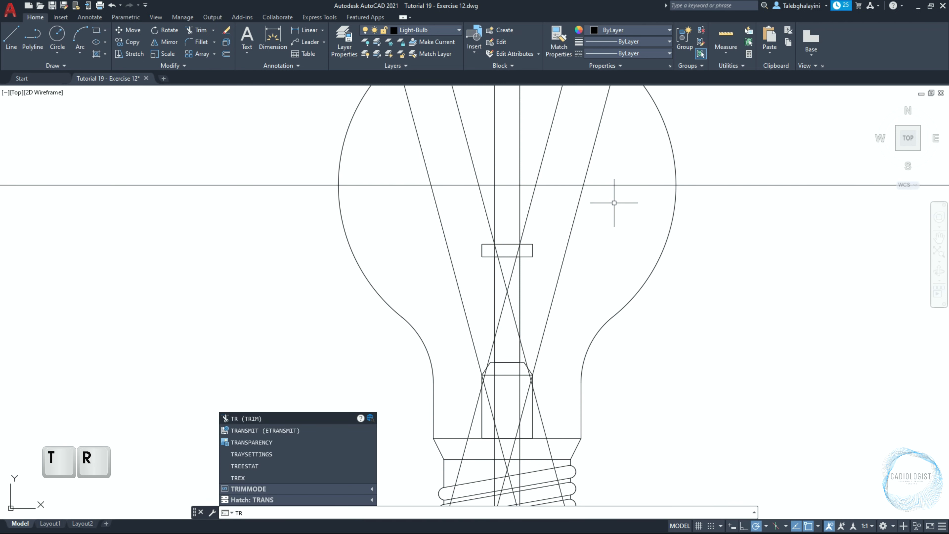
key("Return")
key("space")
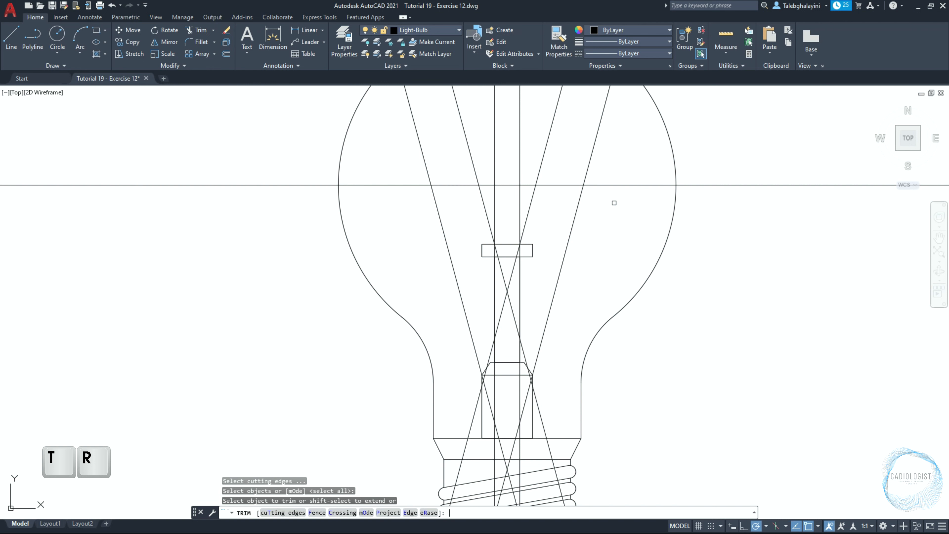
scroll(614, 203, "down", 1)
left_click(608, 176)
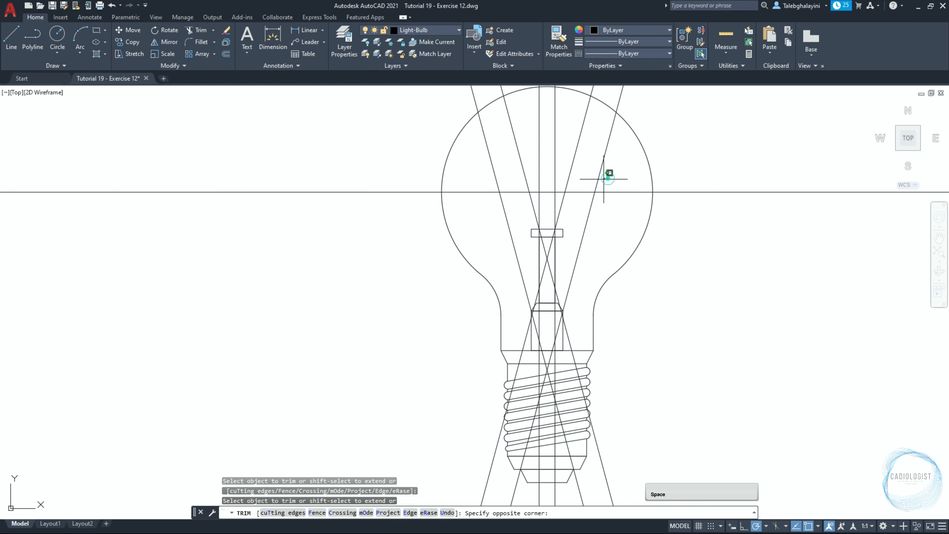
left_click(565, 178)
left_click(533, 177)
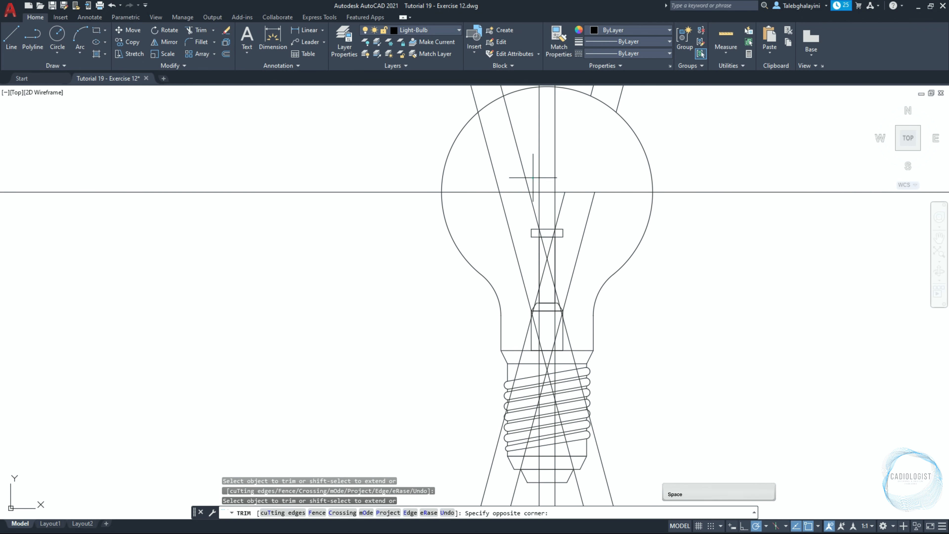
left_click(470, 182)
scroll(538, 238, "up", 6)
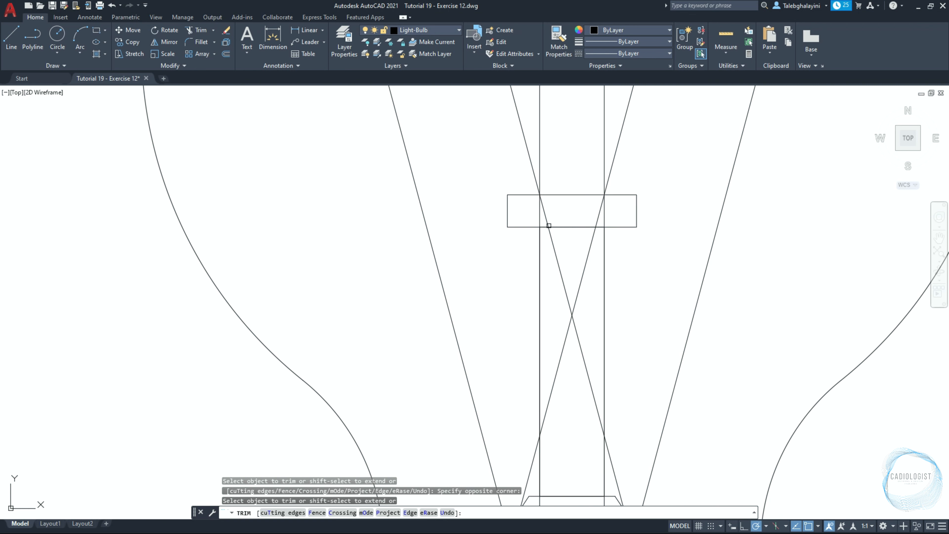
left_click(544, 212)
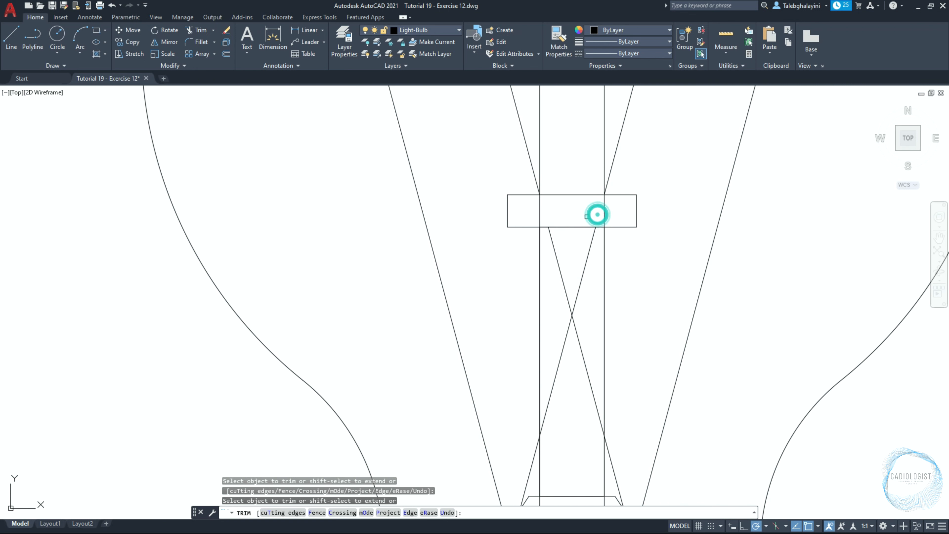
scroll(586, 216, "down", 5)
scroll(564, 337, "up", 5)
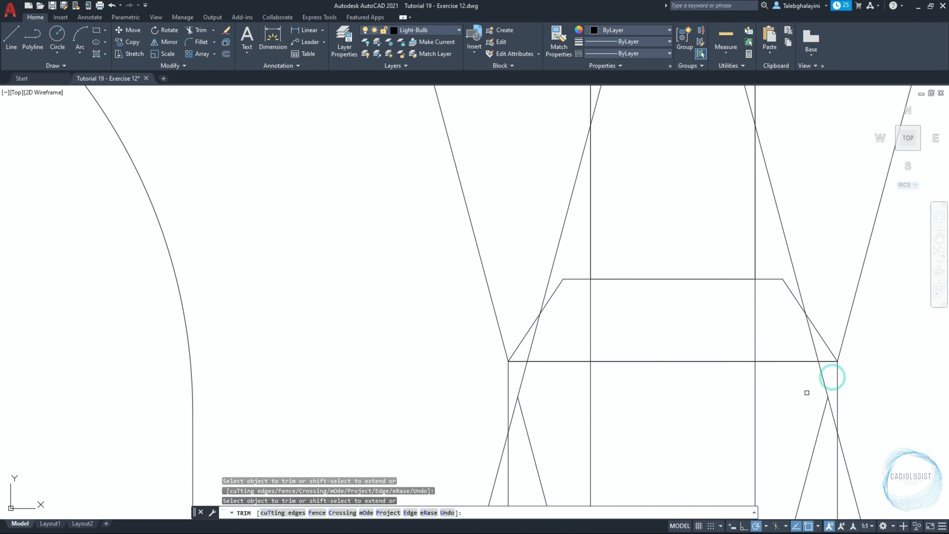
key("Return")
Erase the remaining construction lines around the bulb
scroll(788, 391, "down", 7)
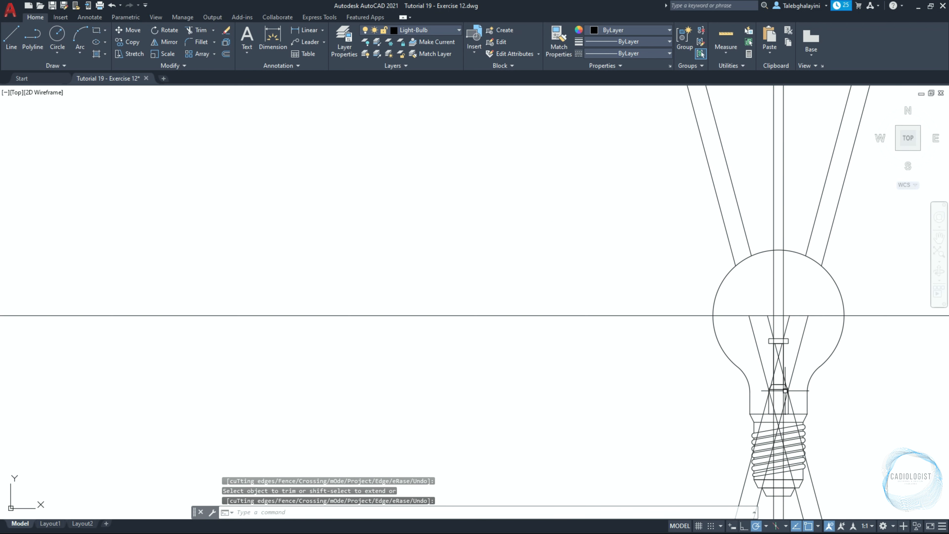
left_click(856, 214)
left_click(641, 217)
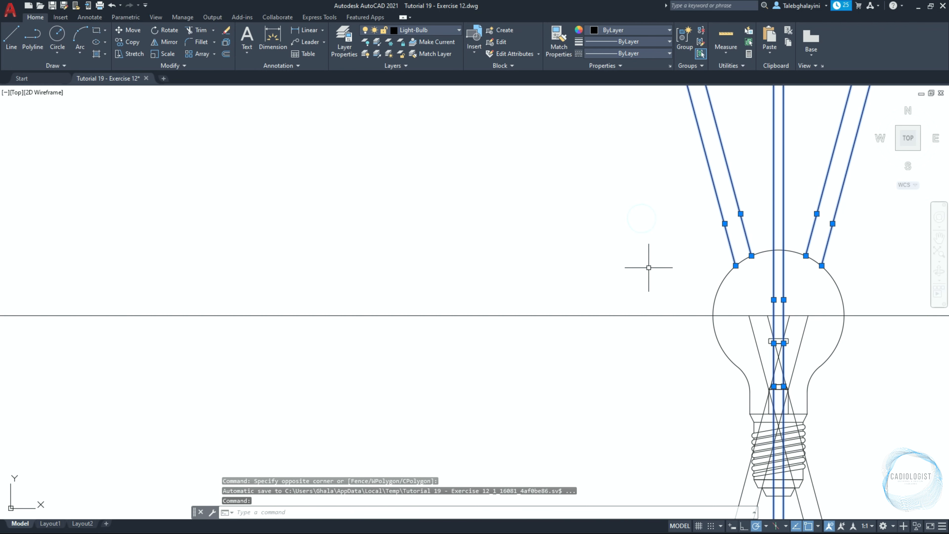
left_click(651, 291)
left_click(628, 330)
scroll(638, 272, "down", 2)
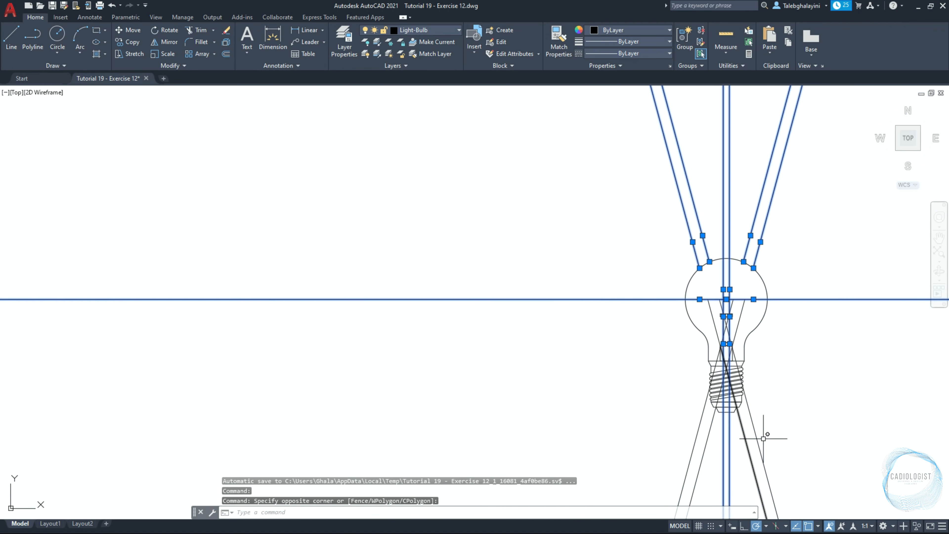
left_click(798, 452)
left_click(741, 454)
key("Delete")
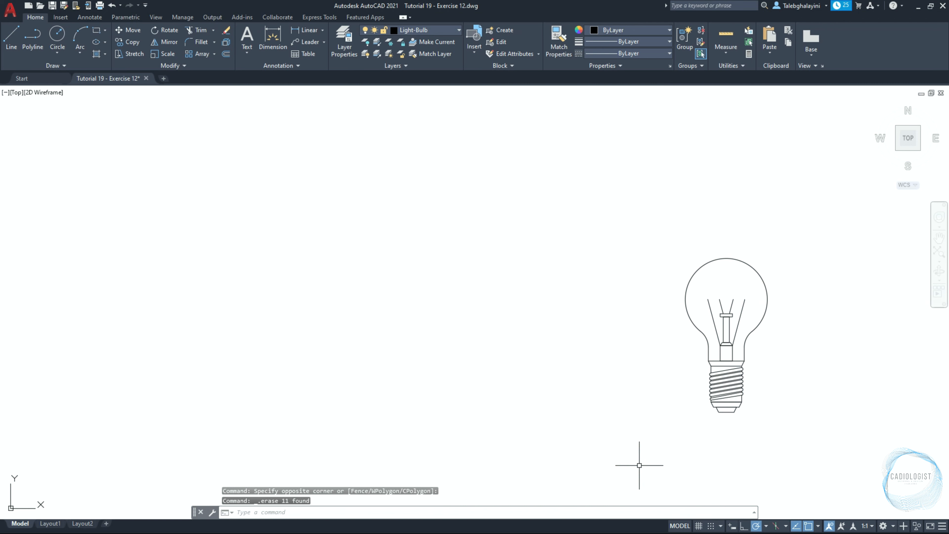
Draw a 3-point circle through the top ends of the left filament wires, with the third point 16 above
scroll(741, 310, "up", 8)
type("c")
key("Return")
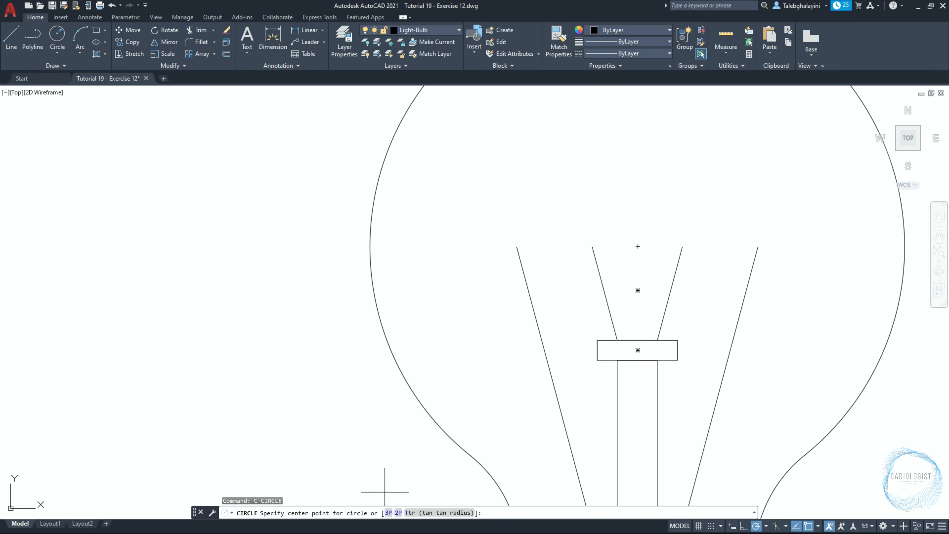
left_click(389, 512)
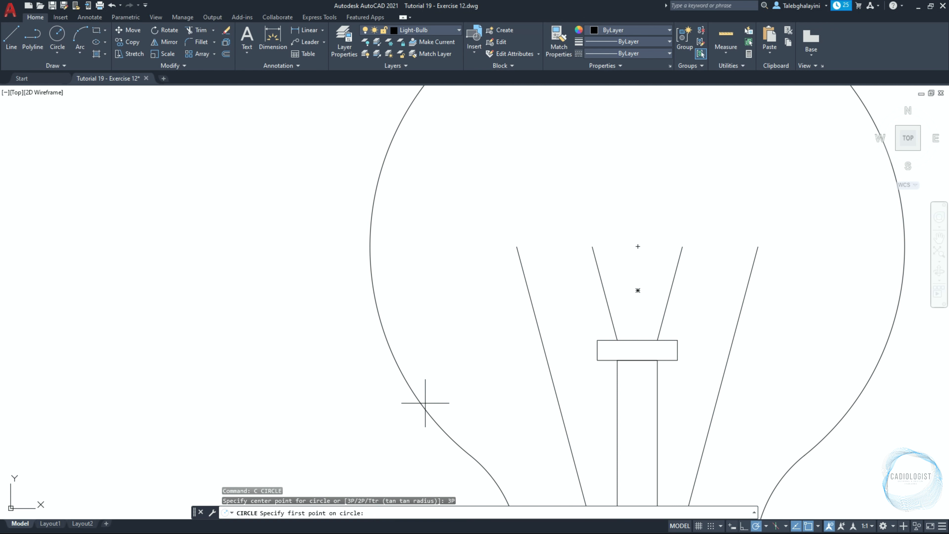
left_click(517, 246)
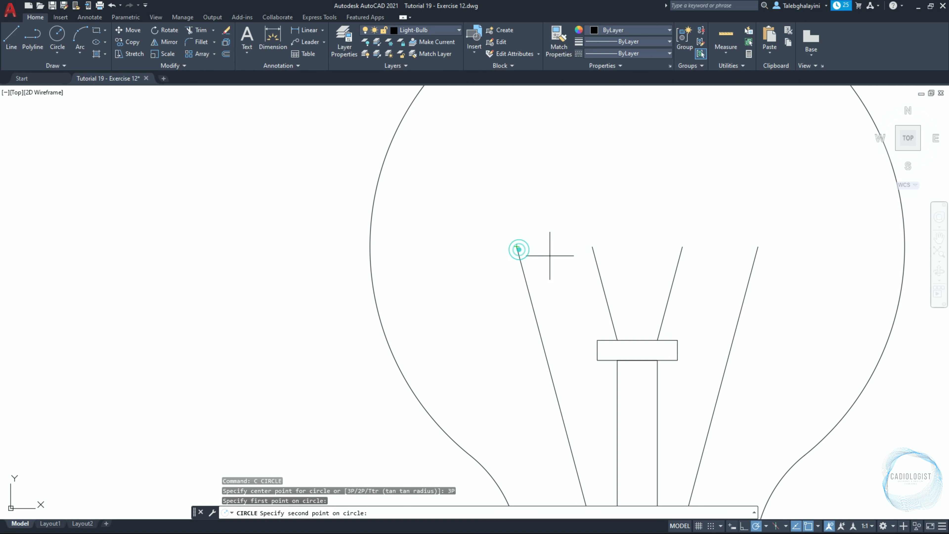
left_click(593, 247)
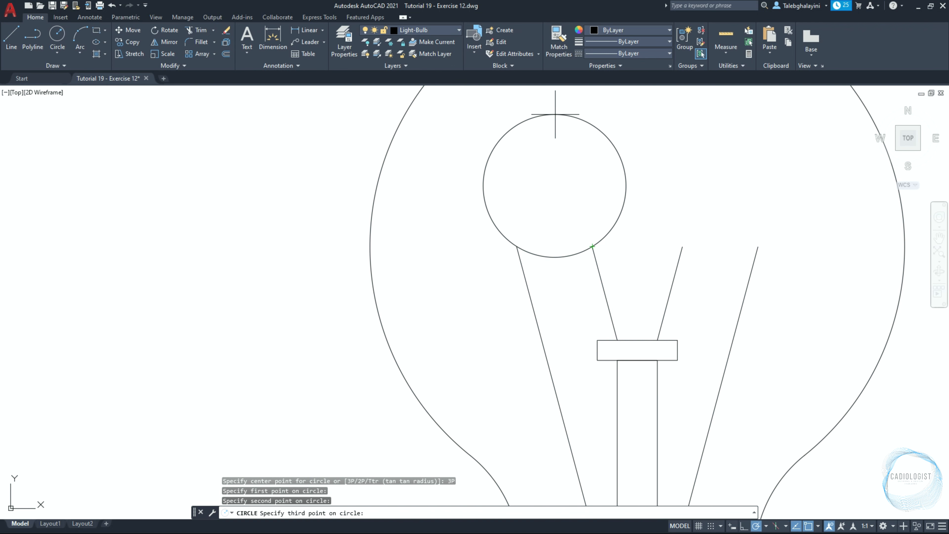
key("Return")
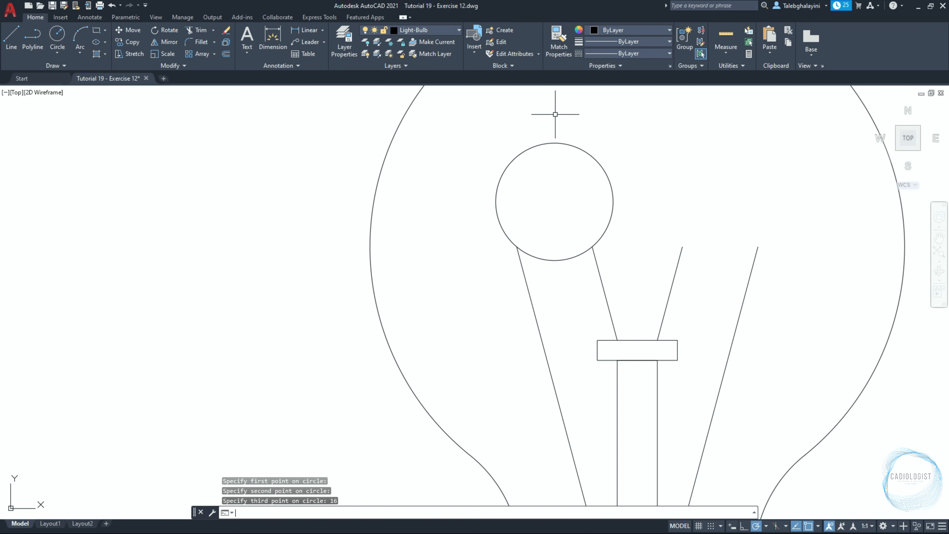
Trim the circle's upper part using the left wires, leaving an arc between them
left_click(601, 280)
left_click(531, 299)
type("tr")
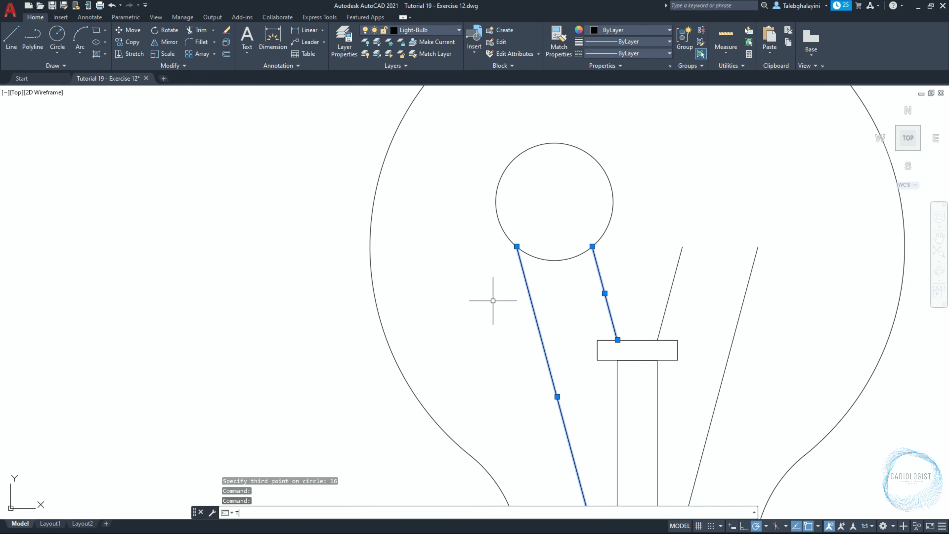
key("Return")
left_click(561, 145)
key("Return")
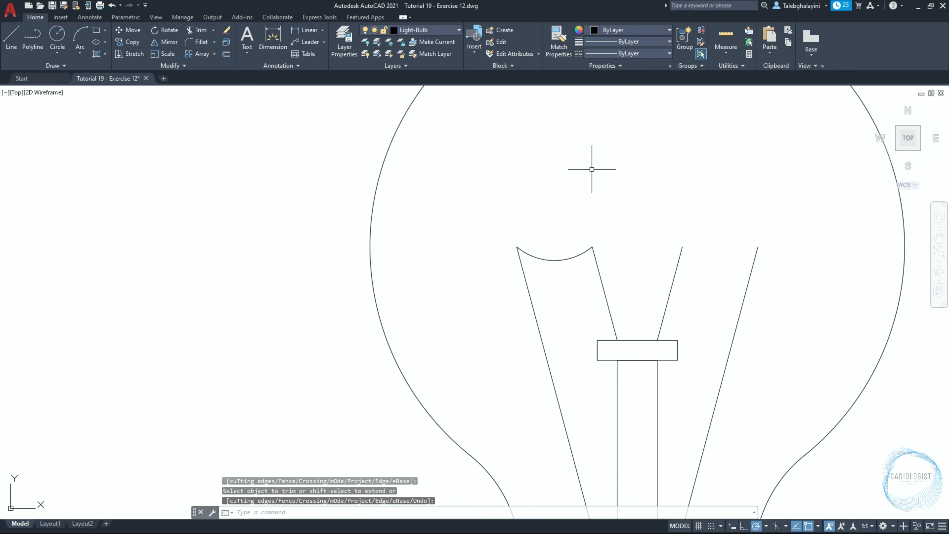
Draw a 3-point circle through the top ends of the middle filament wires, with the third point 20 above
type("c")
key("Return")
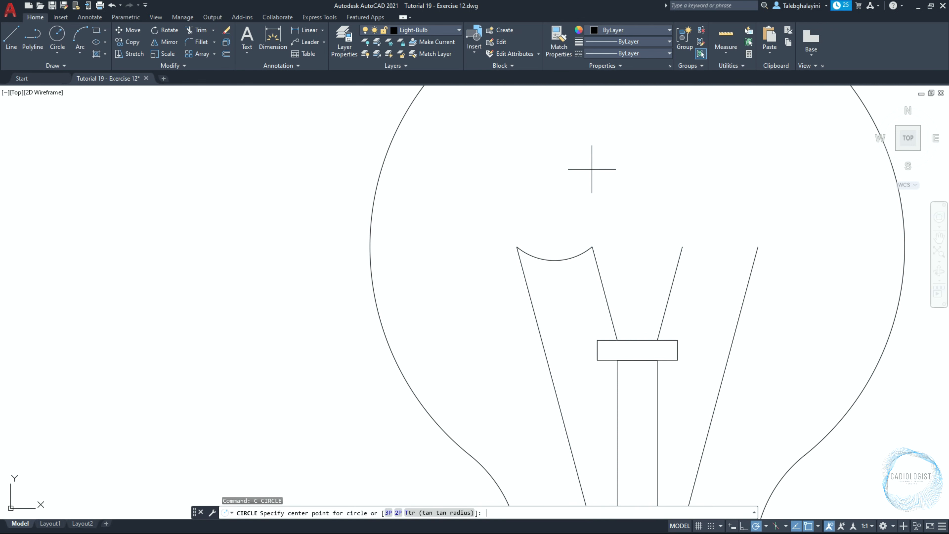
key("Return")
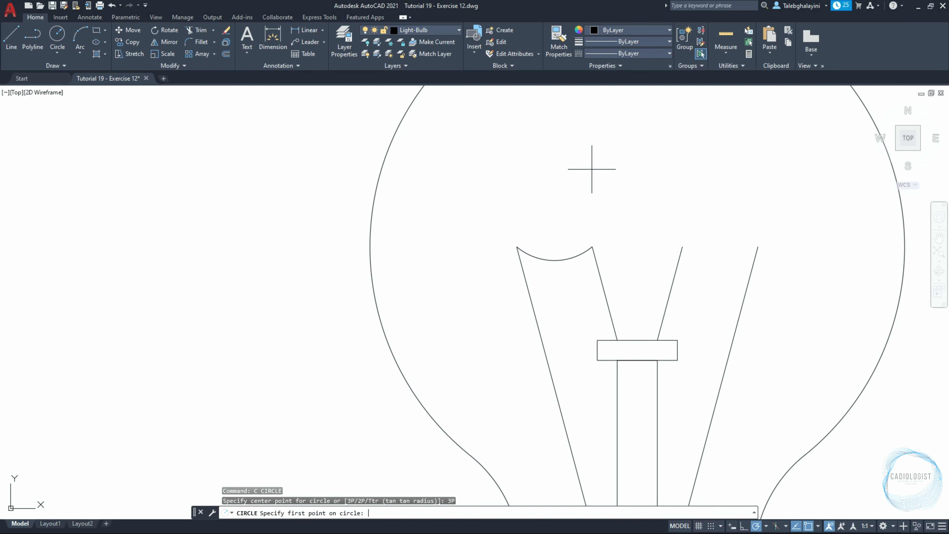
left_click(592, 247)
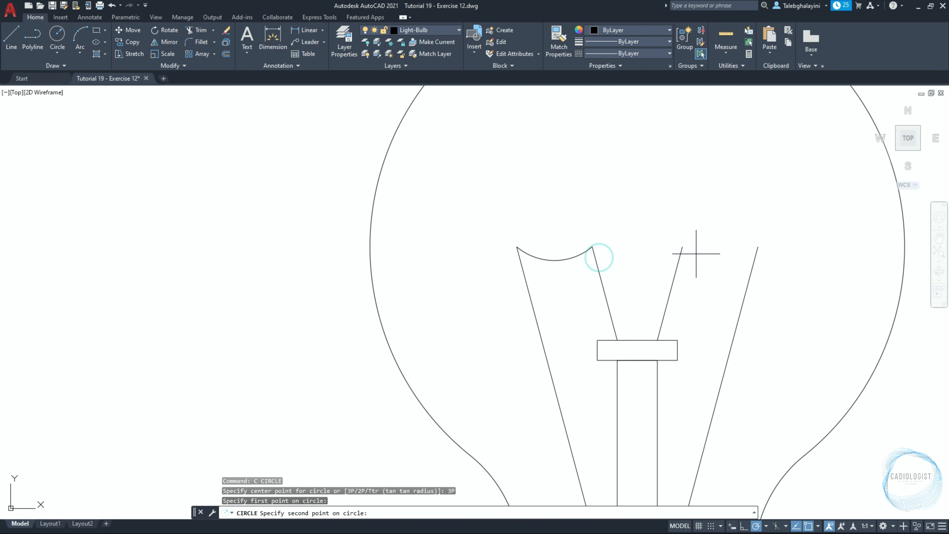
left_click(682, 247)
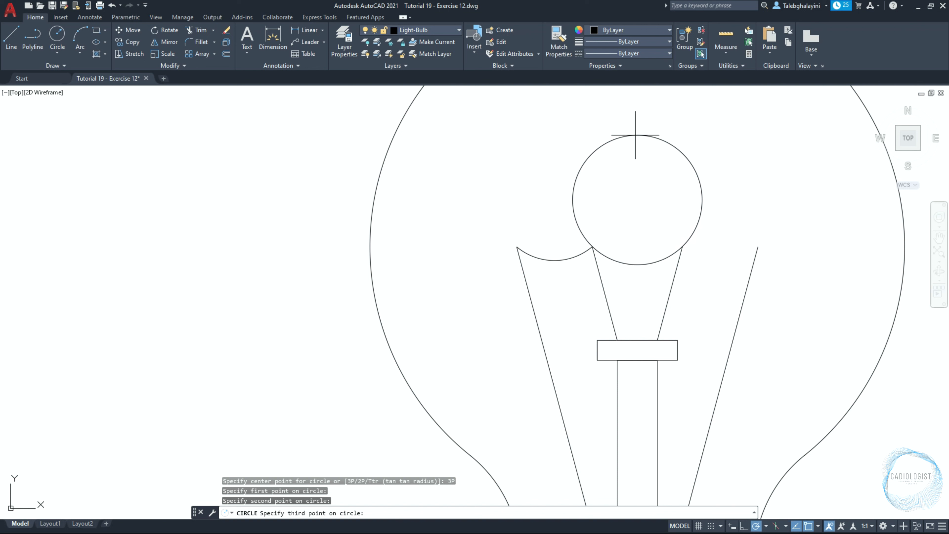
type("20")
key("Return")
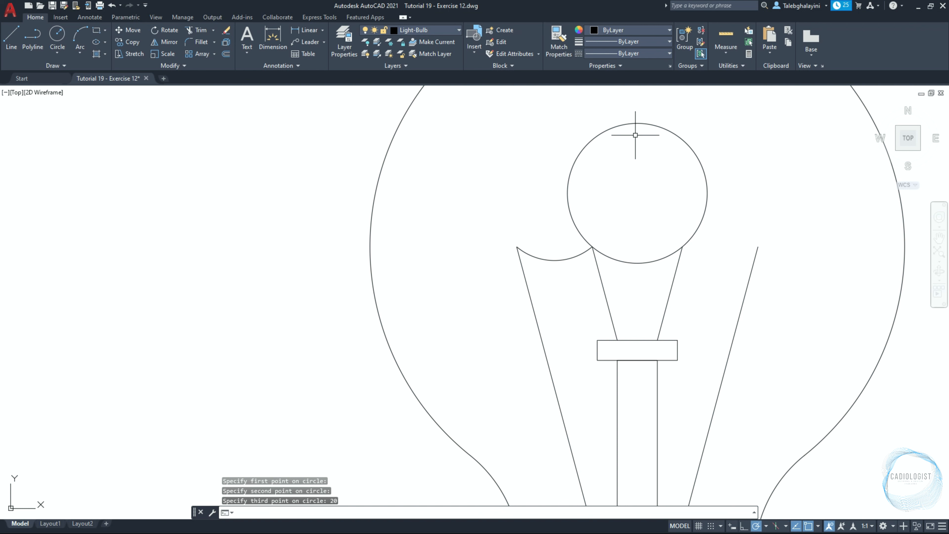
Trim the new circle's upper part using the middle wires, leaving an arc between them
left_click(605, 293)
left_click(672, 288)
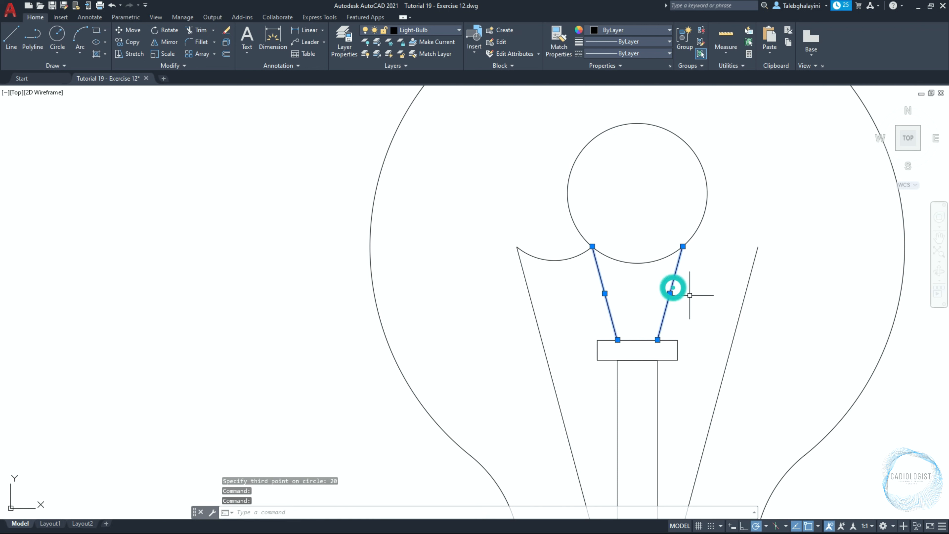
type("tr")
key("Return")
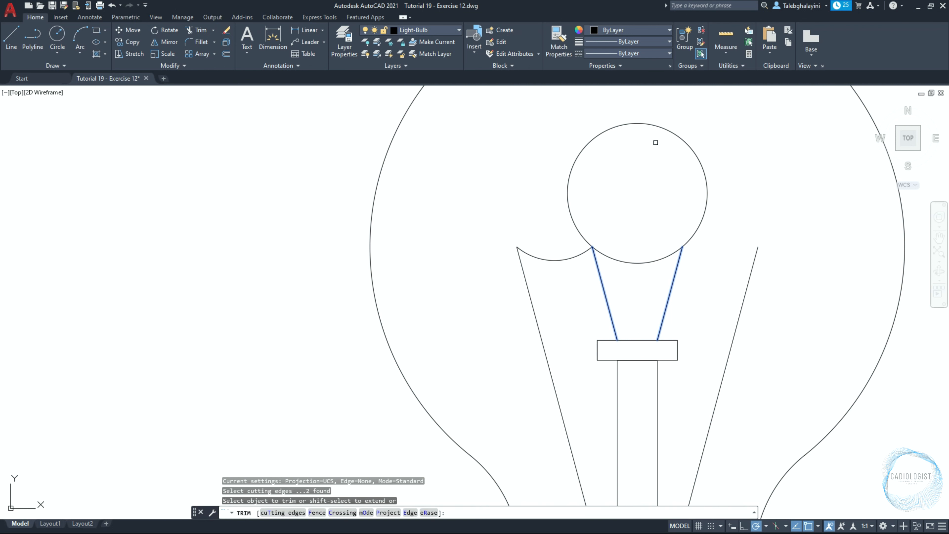
left_click(652, 123)
key("Return")
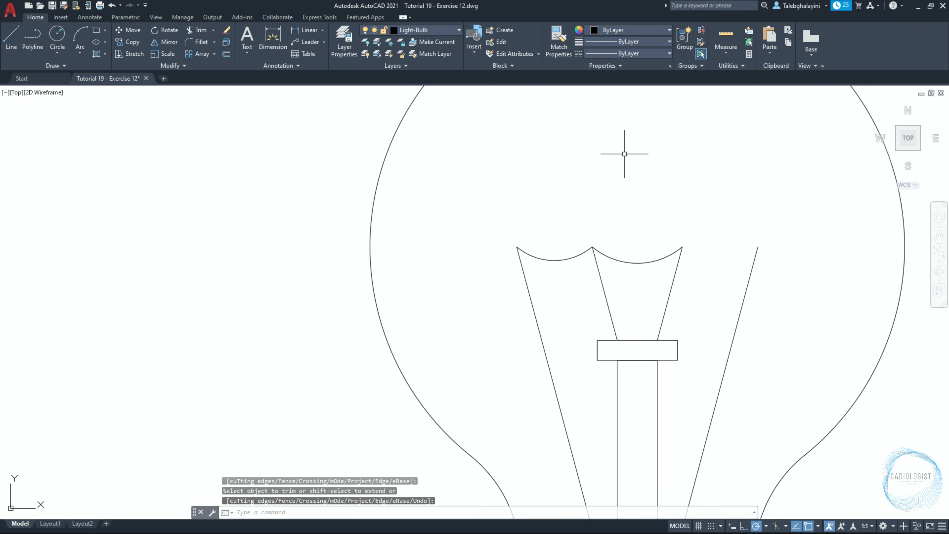
Mirror the left filament arc about the vertical centerline of the stem, keeping the original
left_click(555, 258)
type("MI")
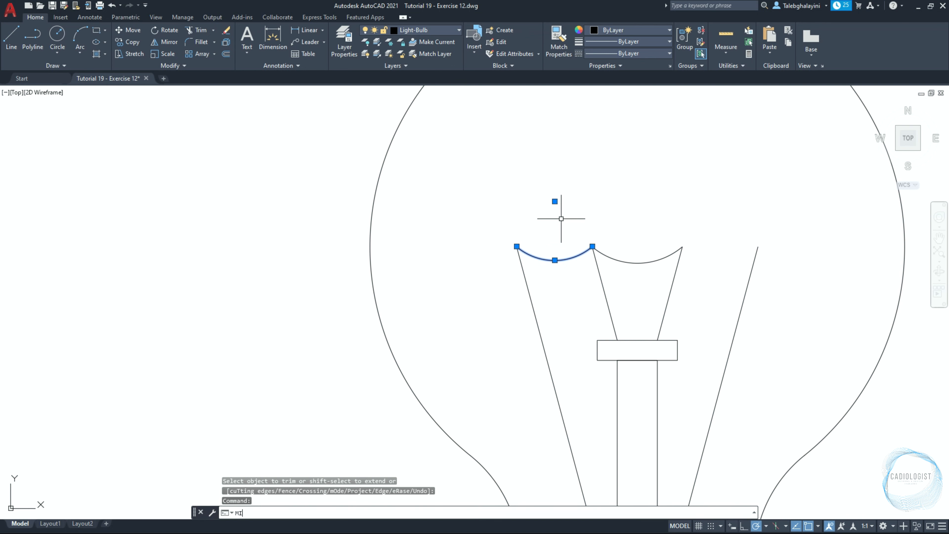
type("R")
key("Return")
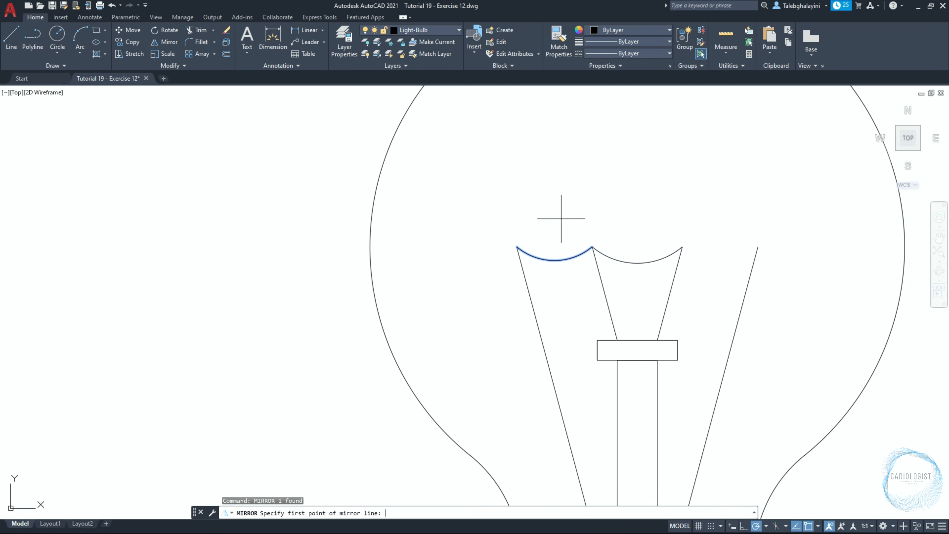
left_click(638, 350)
left_click(635, 149)
key("Return")
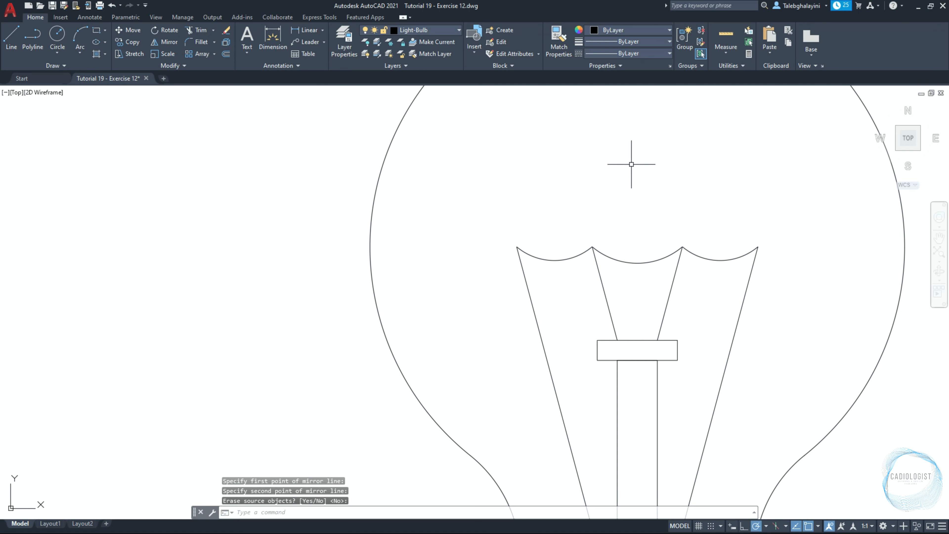
Join the filament wires and arcs into a single polyline
scroll(628, 169, "down", 5)
scroll(634, 209, "up", 2)
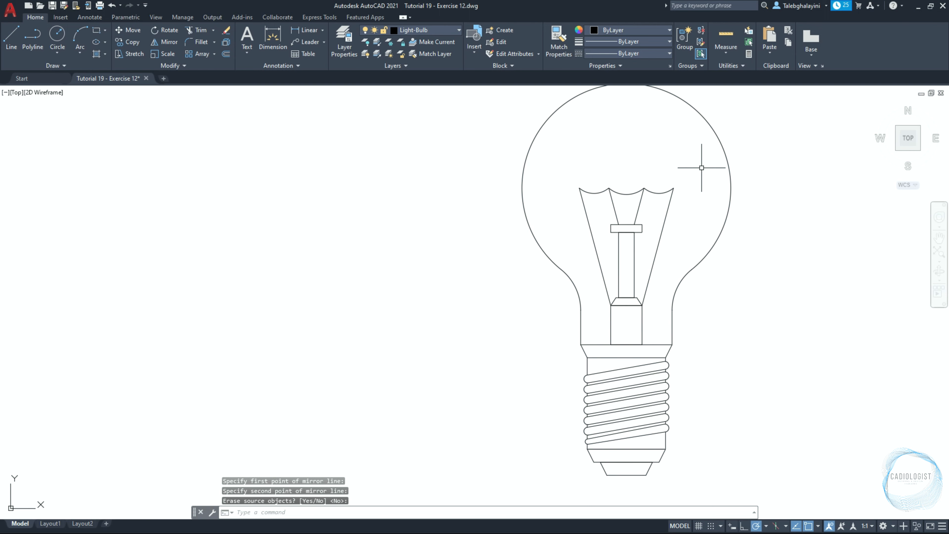
left_click(701, 168)
left_click(564, 202)
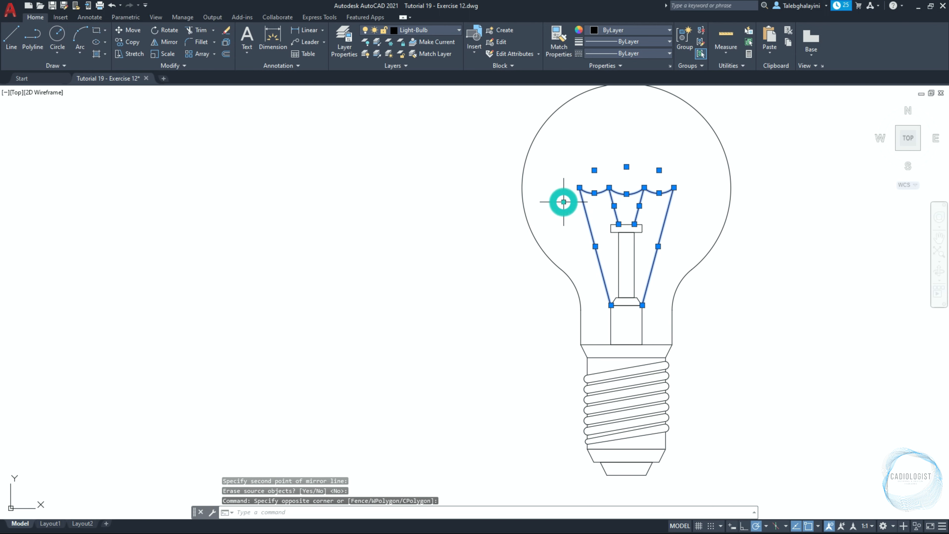
key("j")
key("Return")
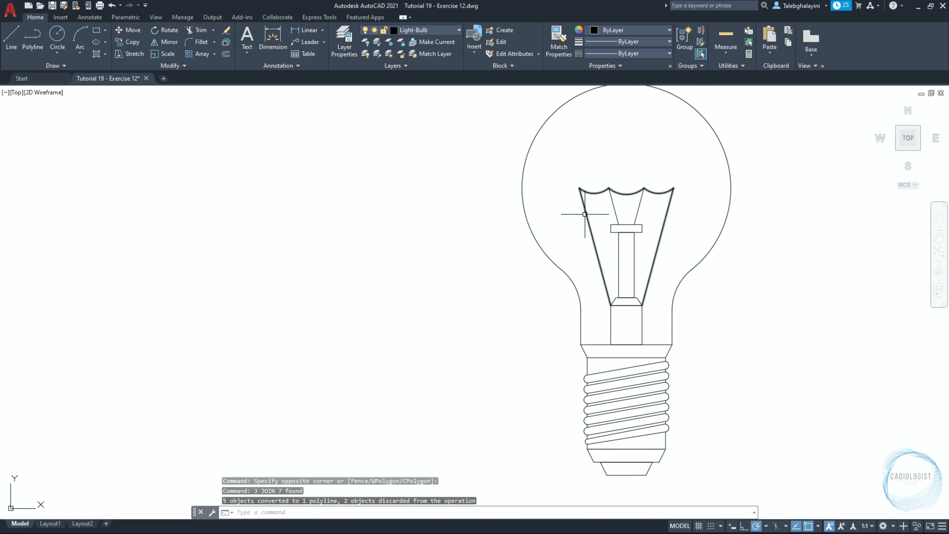
Hatch the screw base with a GR_CYLIN gradient using White and color 9
type("ha")
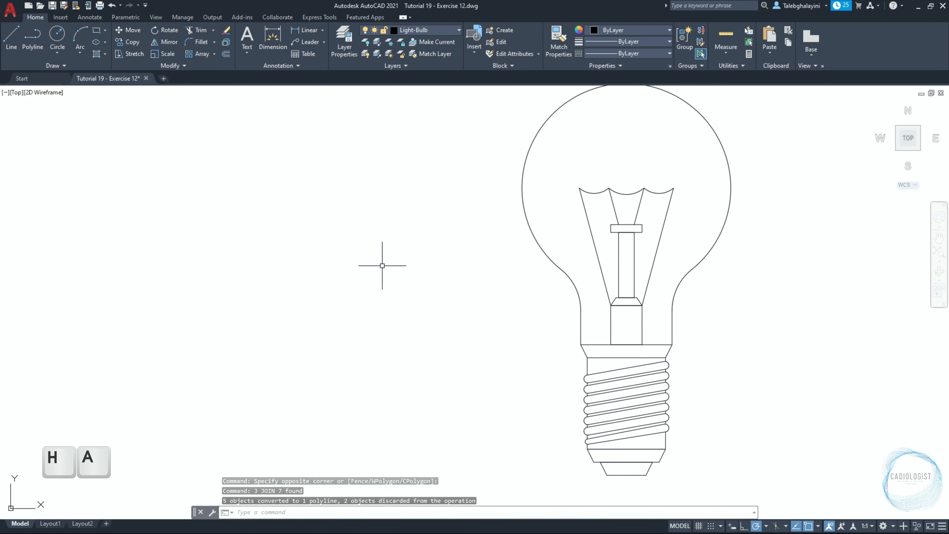
key("Return")
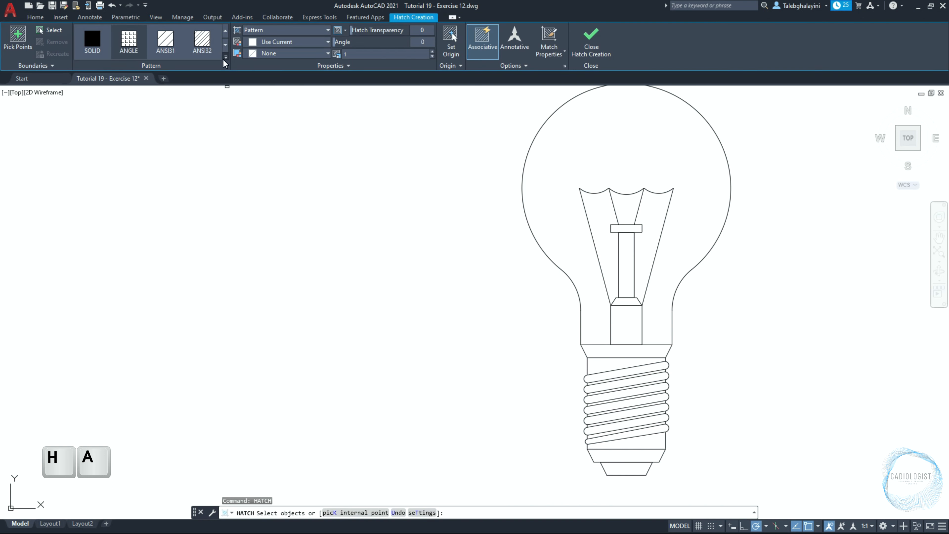
left_click(226, 57)
scroll(162, 101, "down", 5)
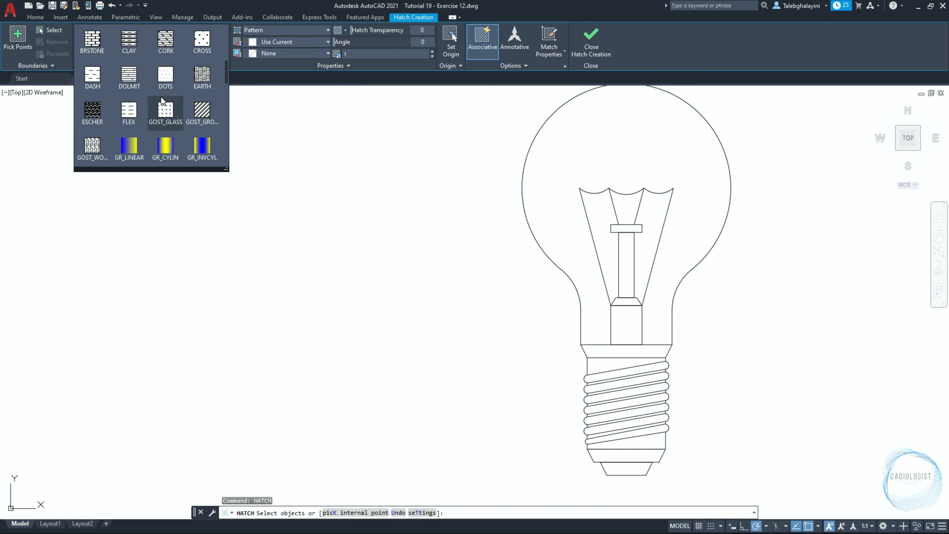
left_click(170, 146)
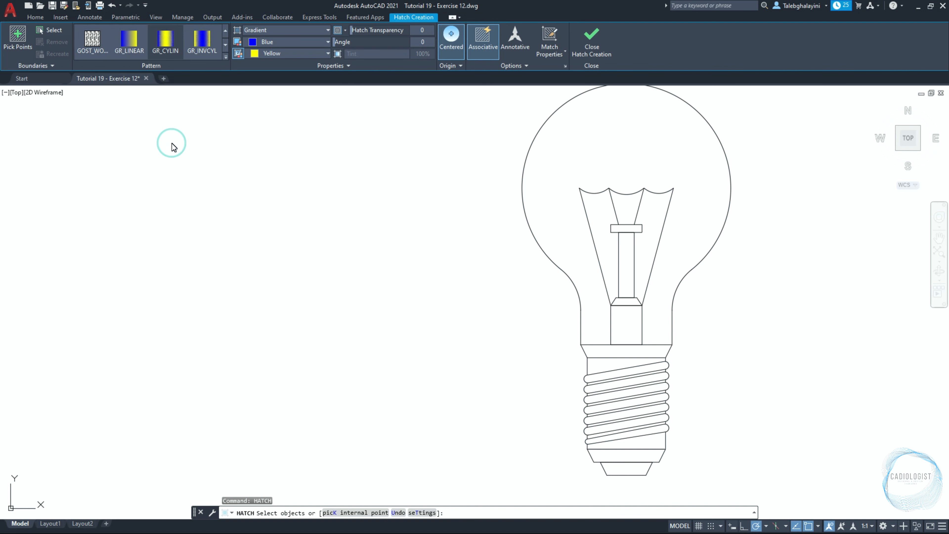
left_click(323, 42)
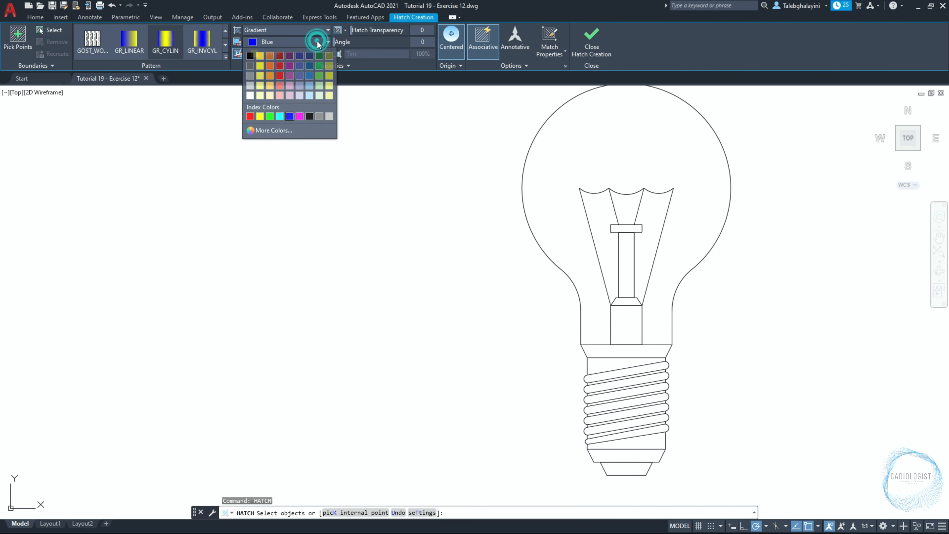
left_click(309, 117)
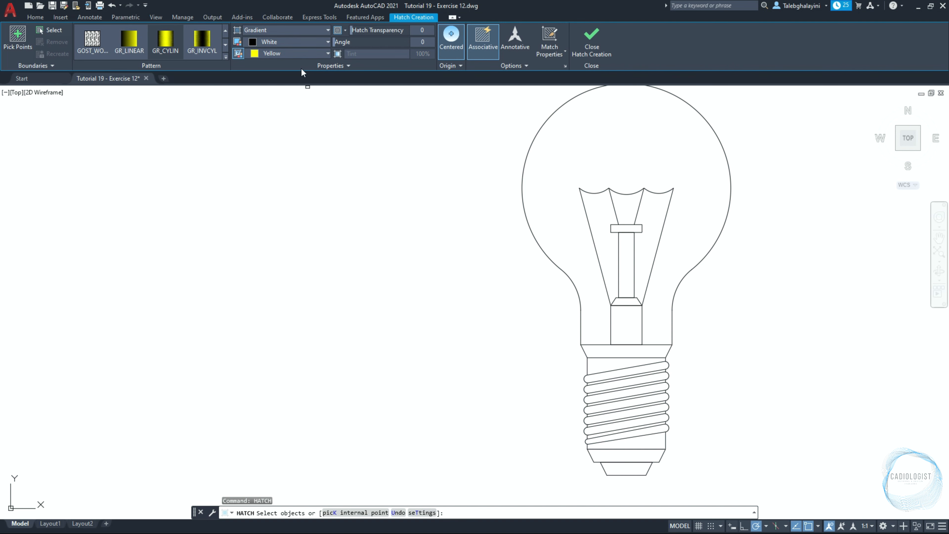
left_click(296, 55)
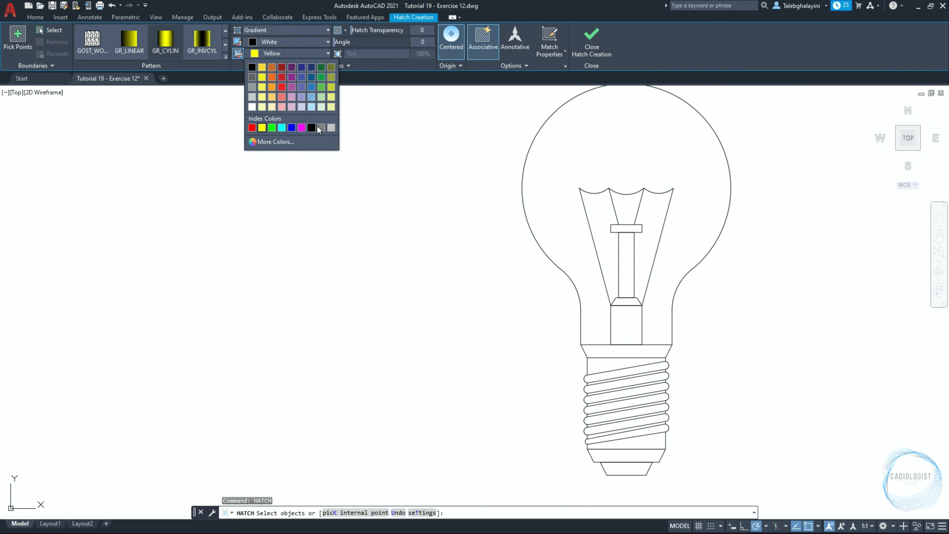
left_click(331, 128)
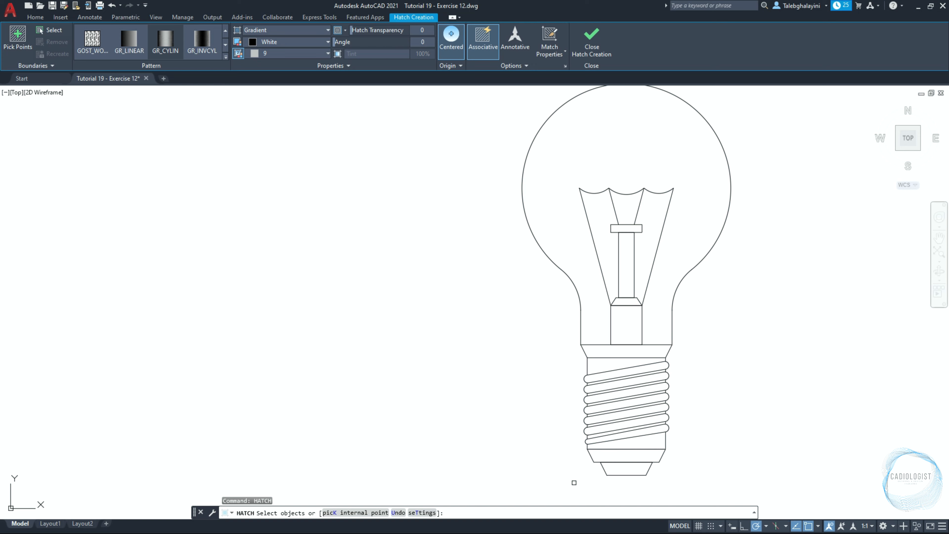
left_click(574, 482)
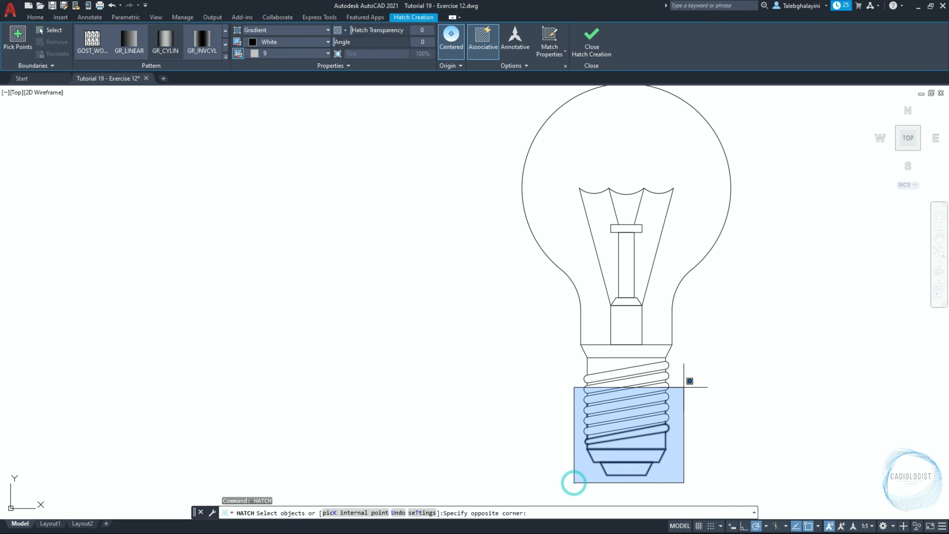
left_click(706, 352)
key("Return")
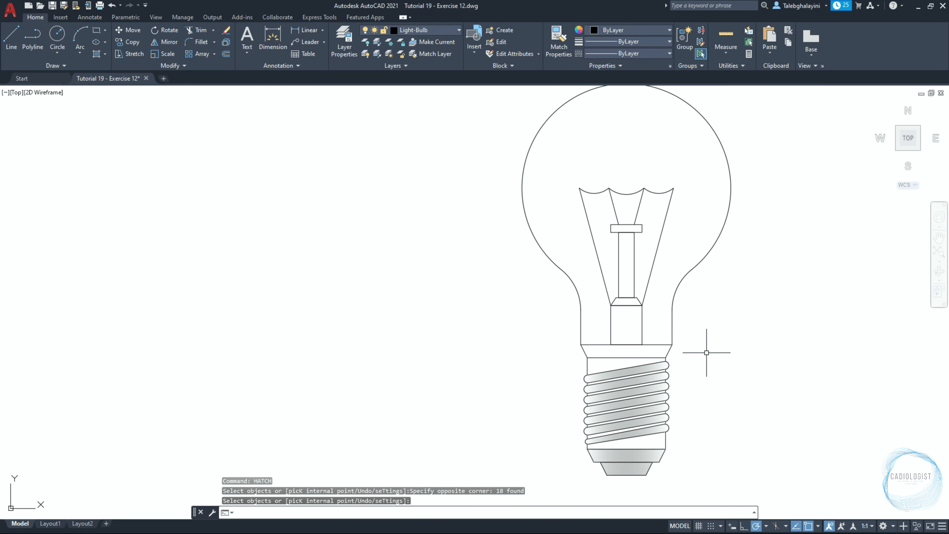
Make DIM the current layer
type("z")
key("Return")
type("e")
key("Return")
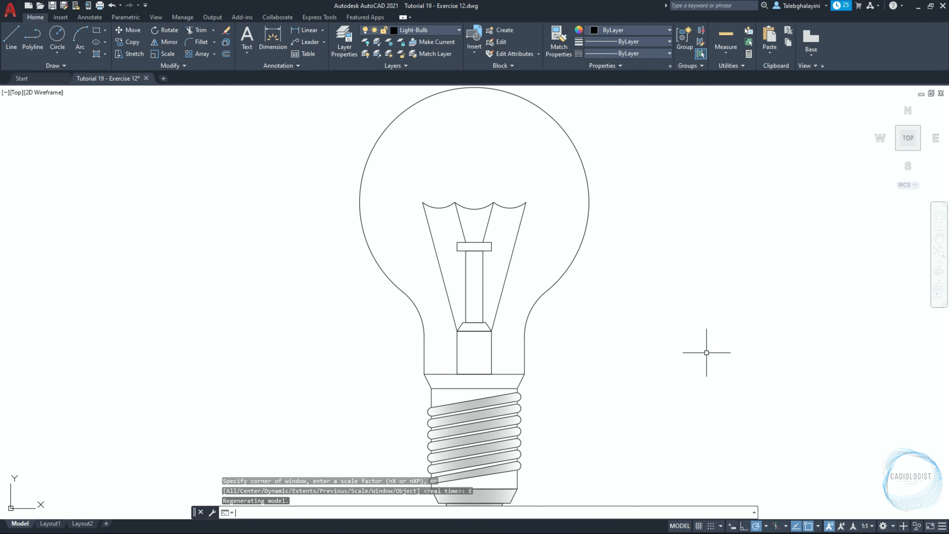
key("ctrl+1")
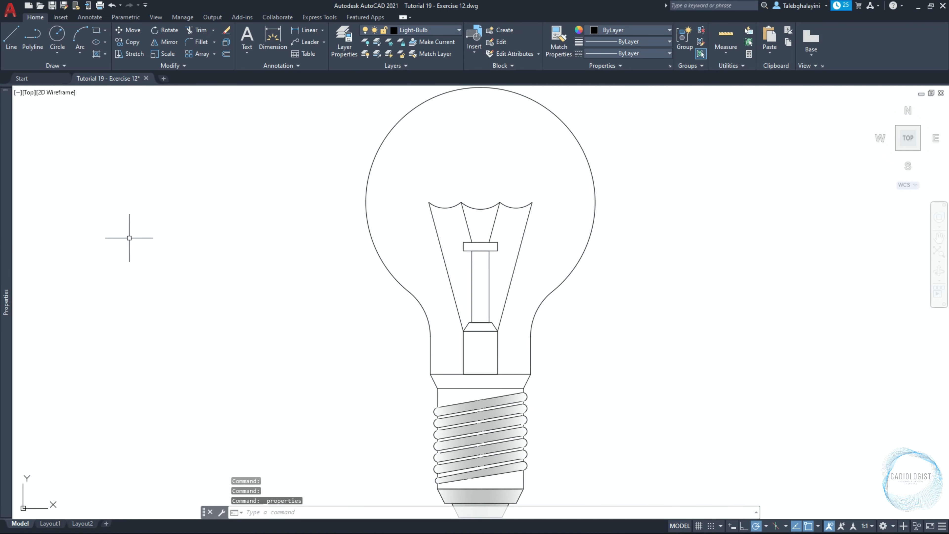
mouse_move(6, 189)
left_click(159, 132)
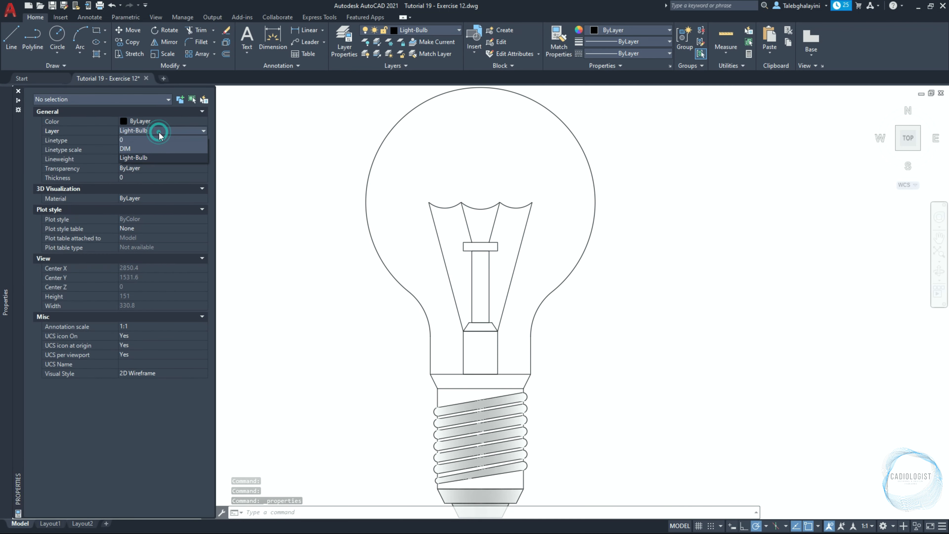
left_click(154, 148)
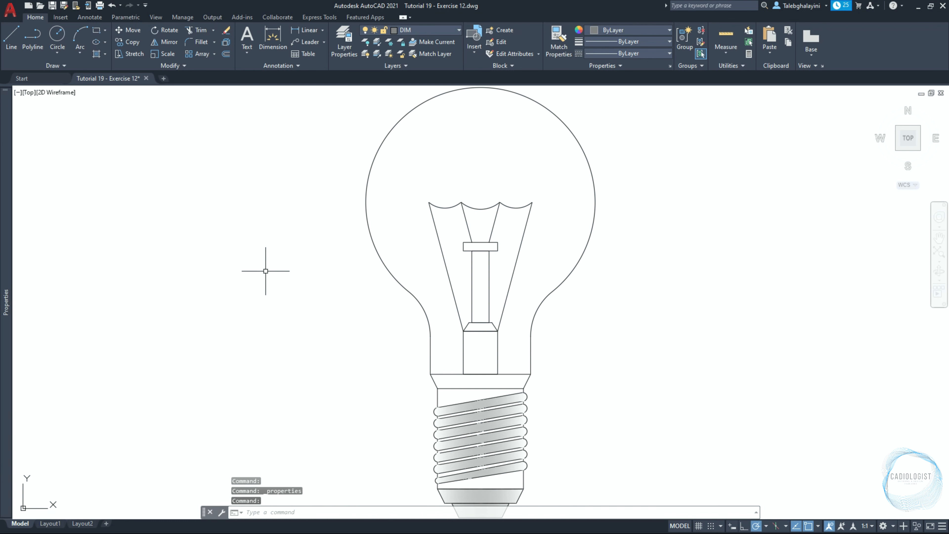
Create a new dimension style named DIM 01 starting from ISO-25 and review its line settings
type("D")
key("Return")
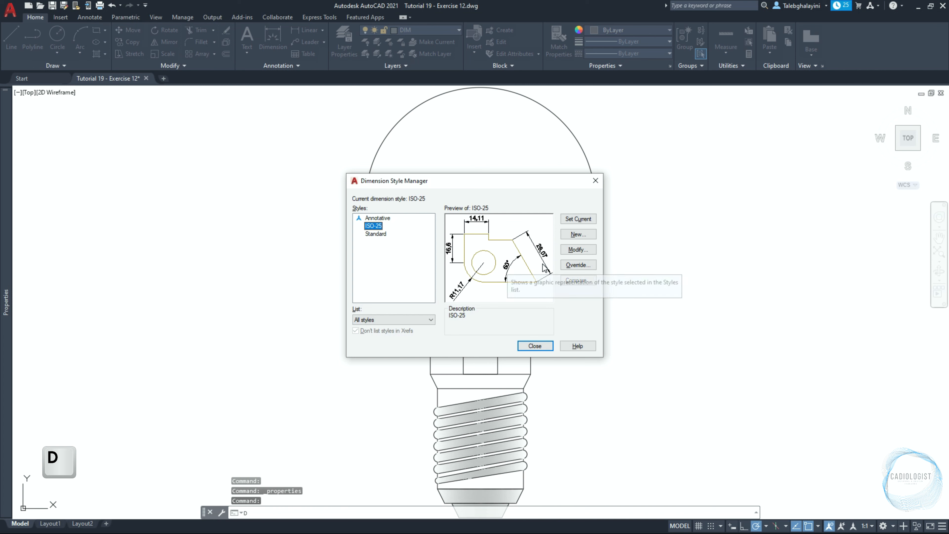
left_click(578, 234)
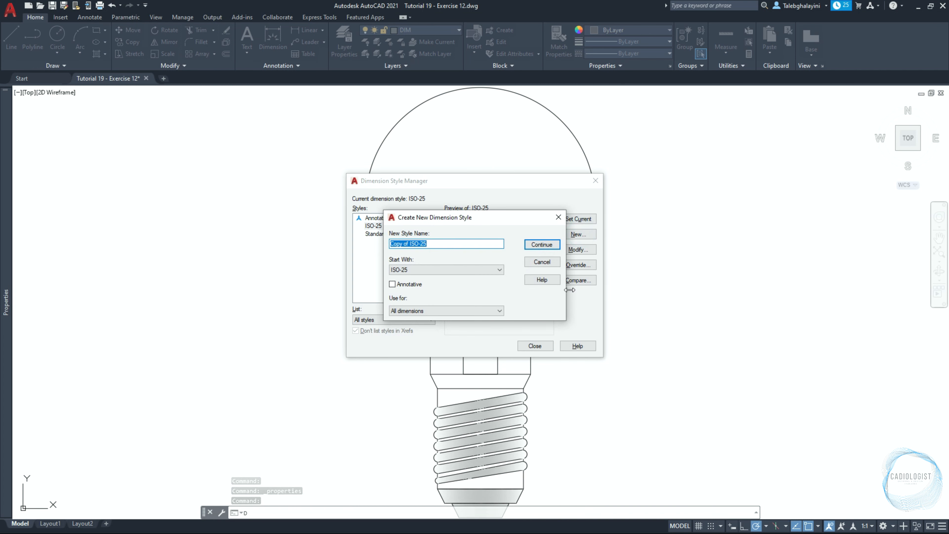
type("DIM 01")
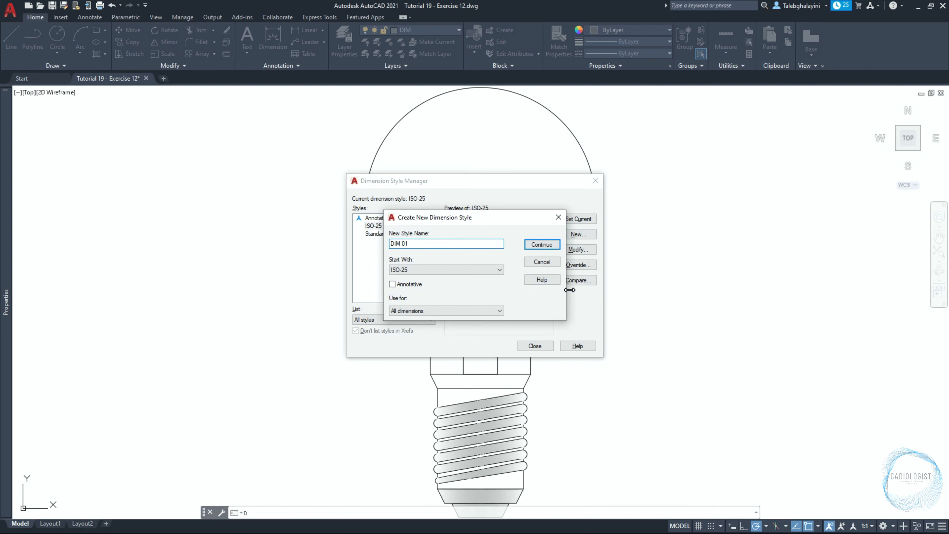
left_click(558, 246)
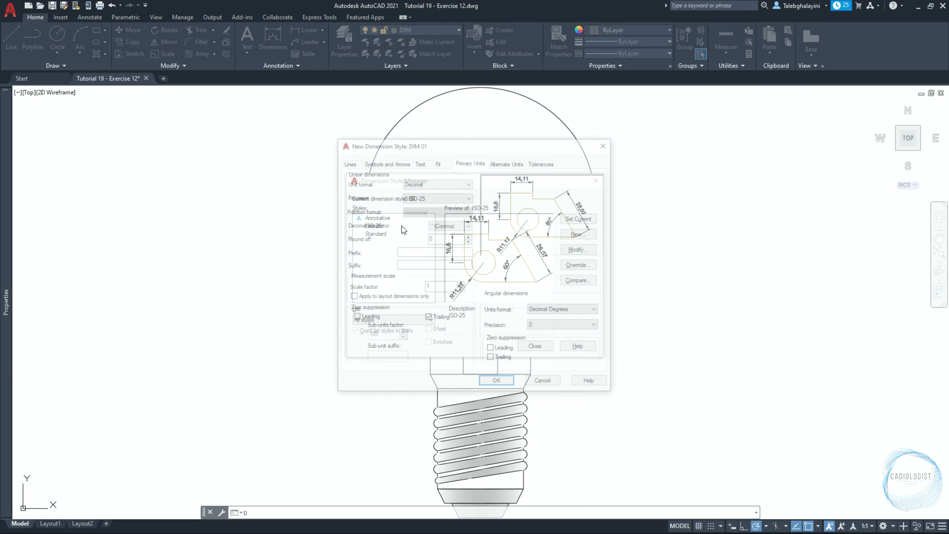
left_click(348, 162)
double_click(450, 240)
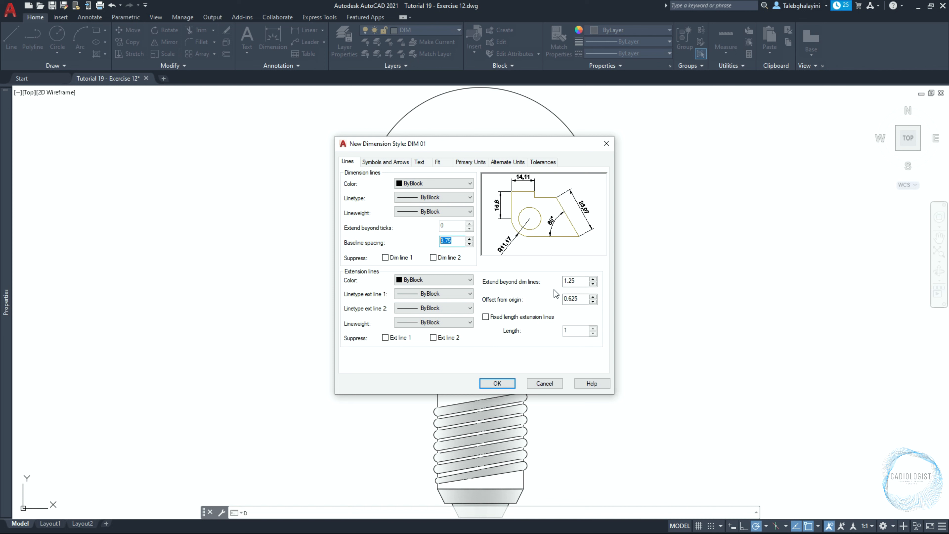
double_click(575, 281)
double_click(583, 301)
Set the dimension style's arrow size to 1.8
left_click(388, 165)
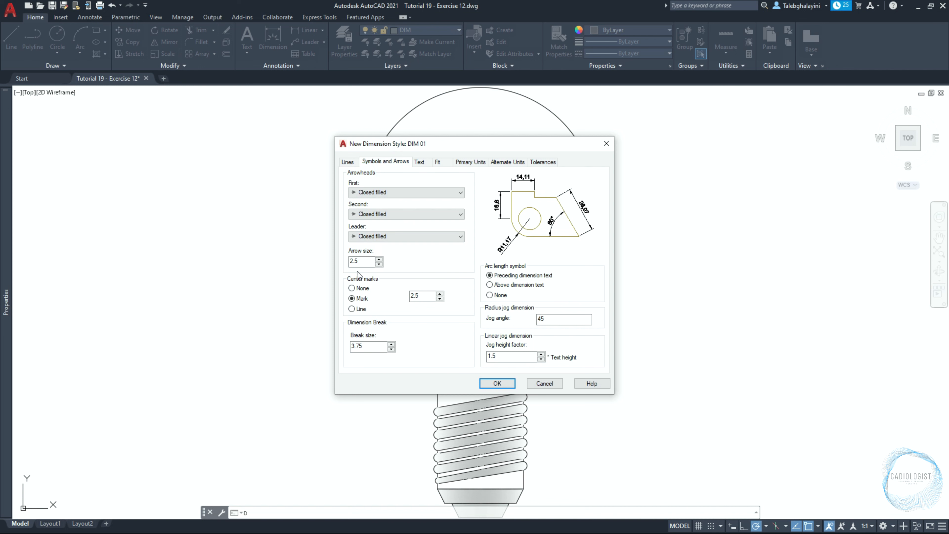
left_click(353, 261)
double_click(350, 261)
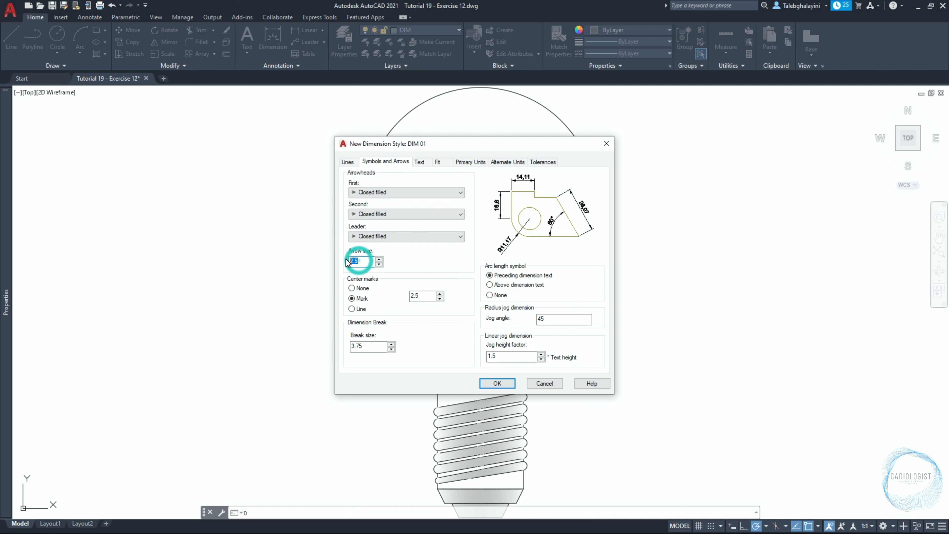
type("1.8")
double_click(364, 346)
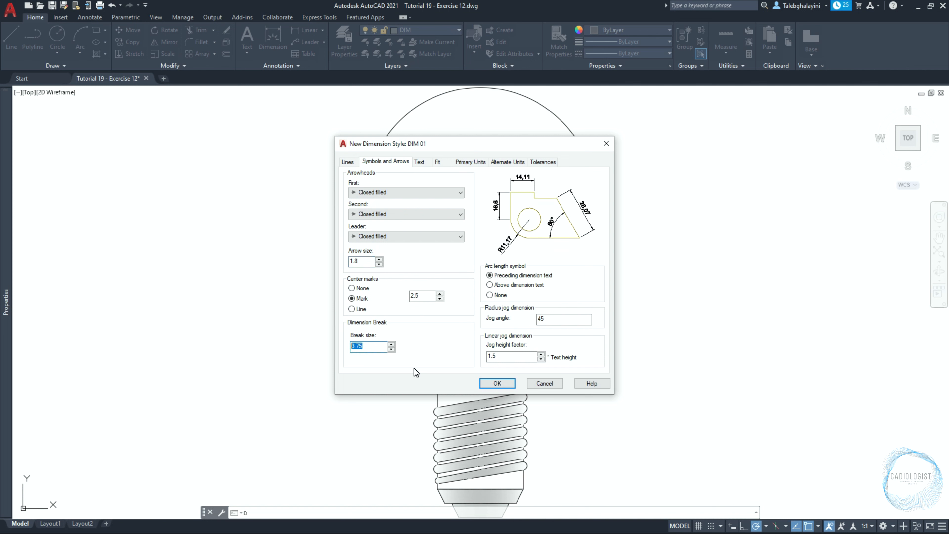
Set the dimension text height to 2 and the offset from the dimension line to 1
left_click(419, 162)
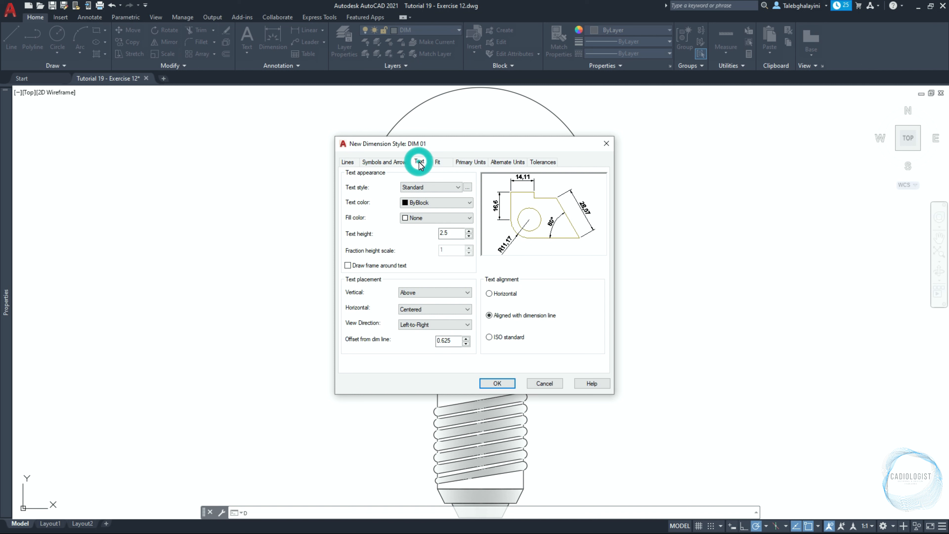
double_click(444, 234)
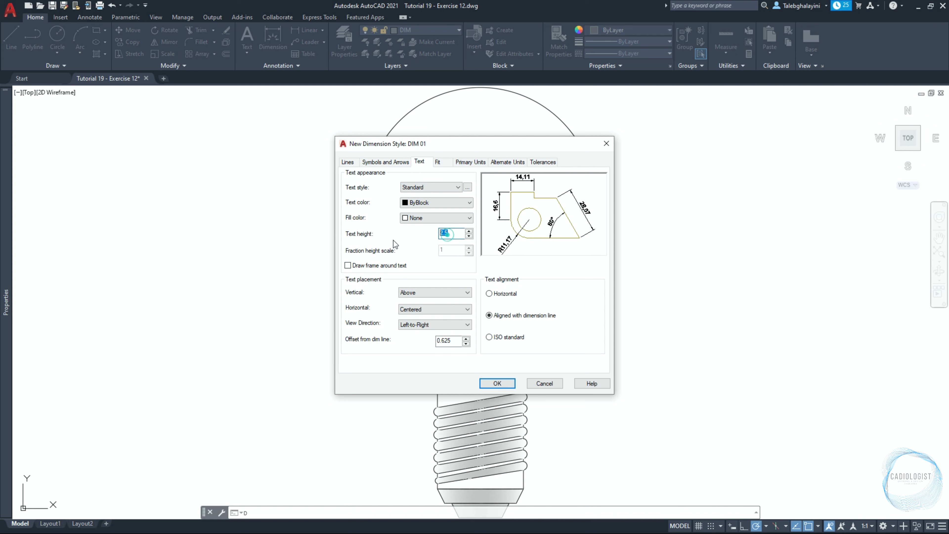
type("2")
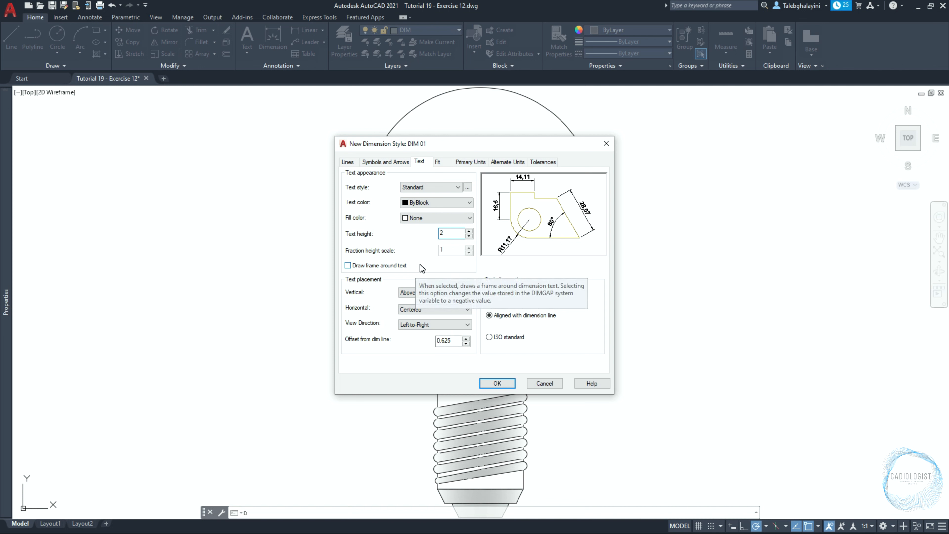
left_click(418, 289)
left_click(414, 309)
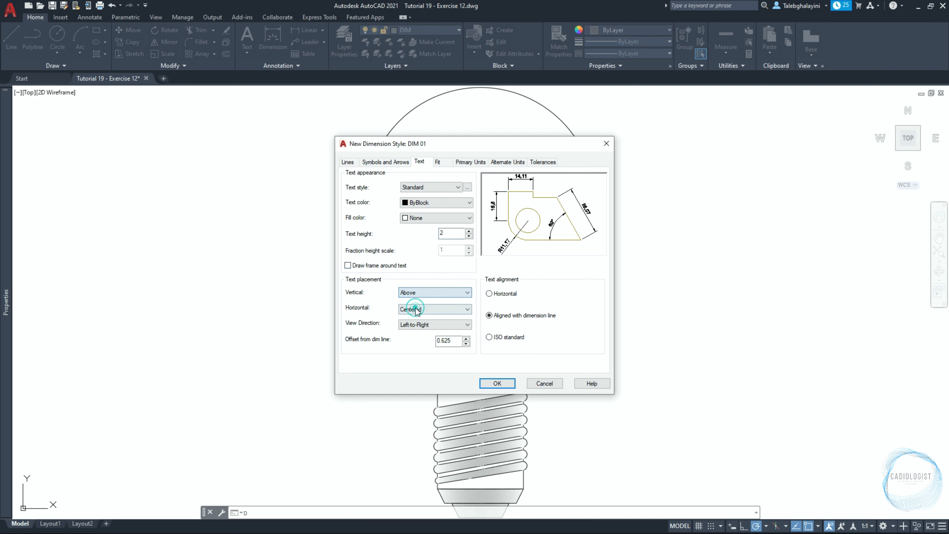
left_click(418, 311)
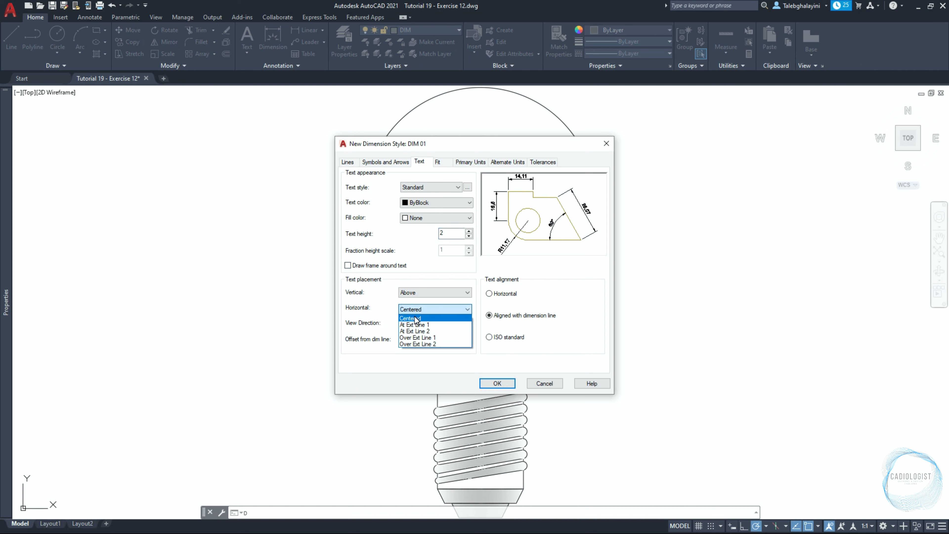
left_click(413, 317)
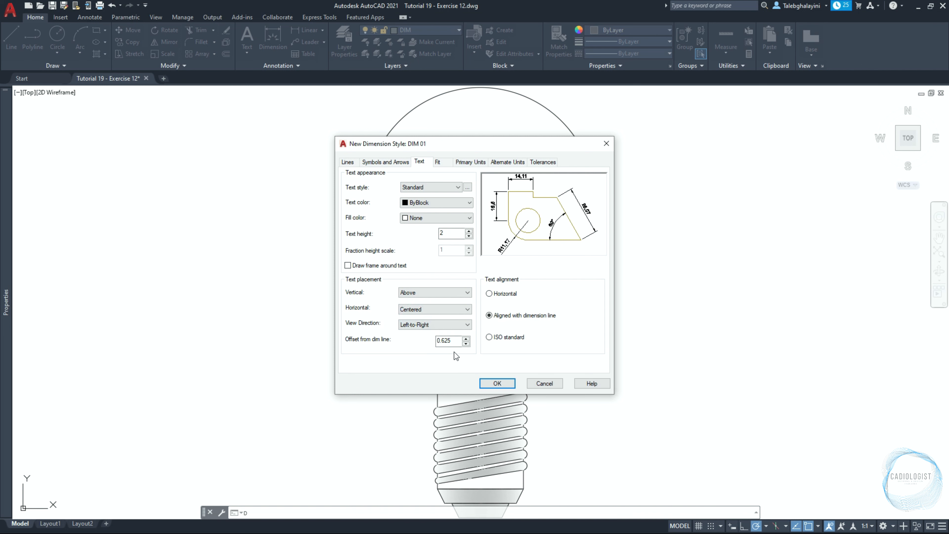
double_click(448, 340)
type("1")
left_click(554, 316)
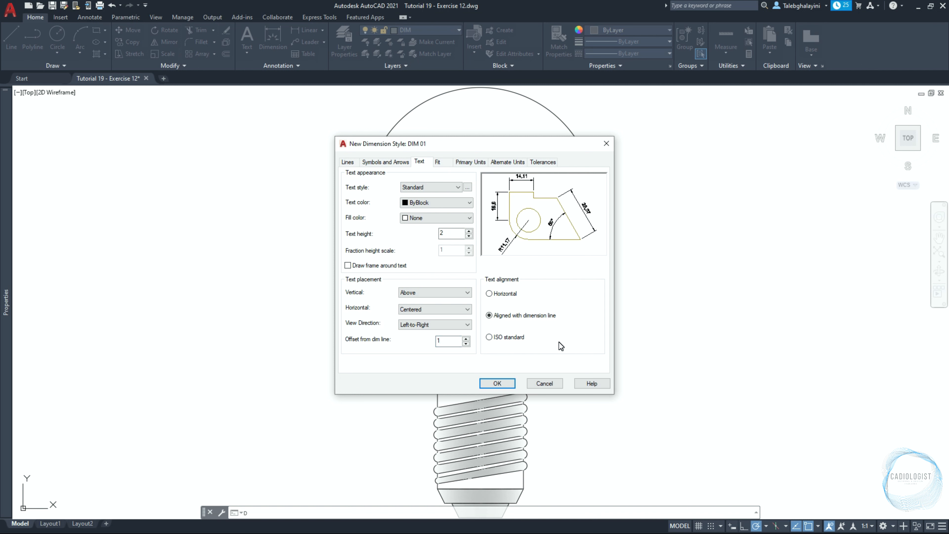
Set the linear dimension precision of the DIM 01 style to 0.0
left_click(440, 161)
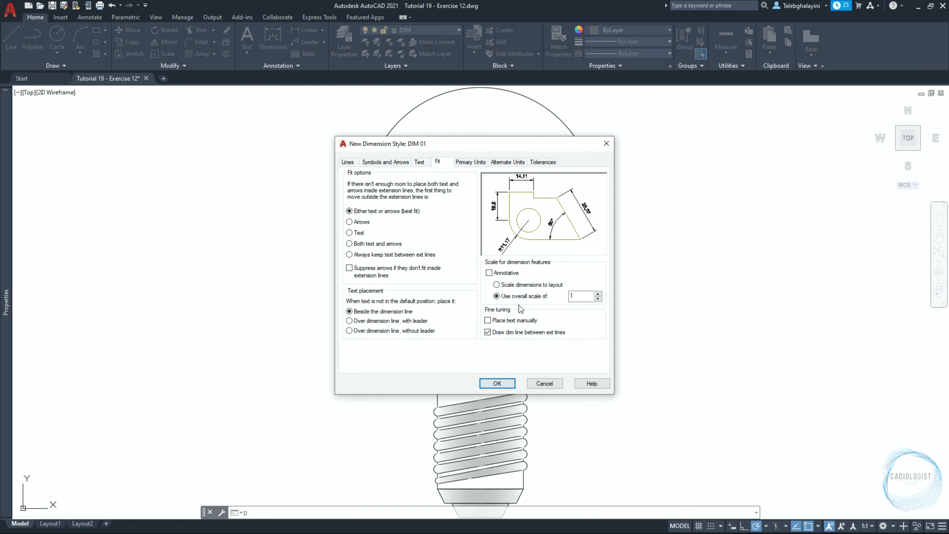
double_click(575, 296)
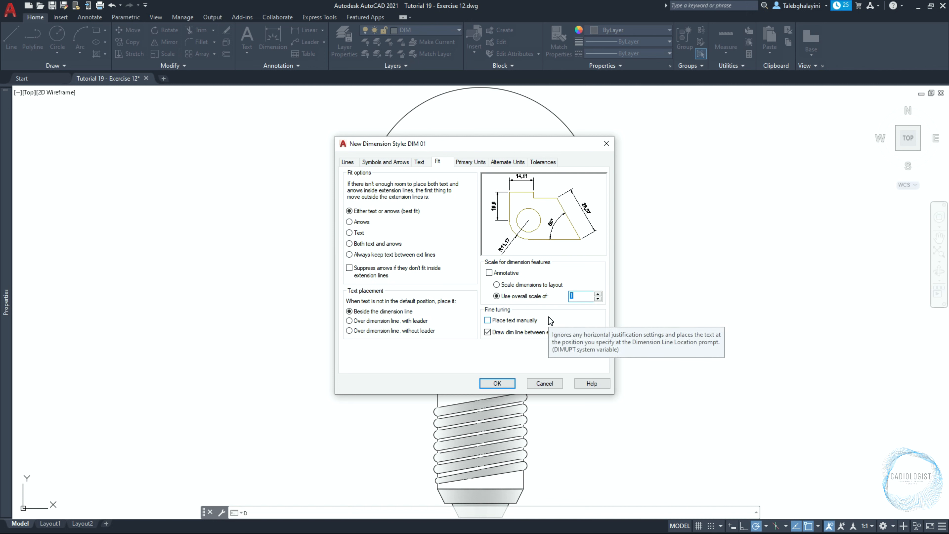
left_click(462, 162)
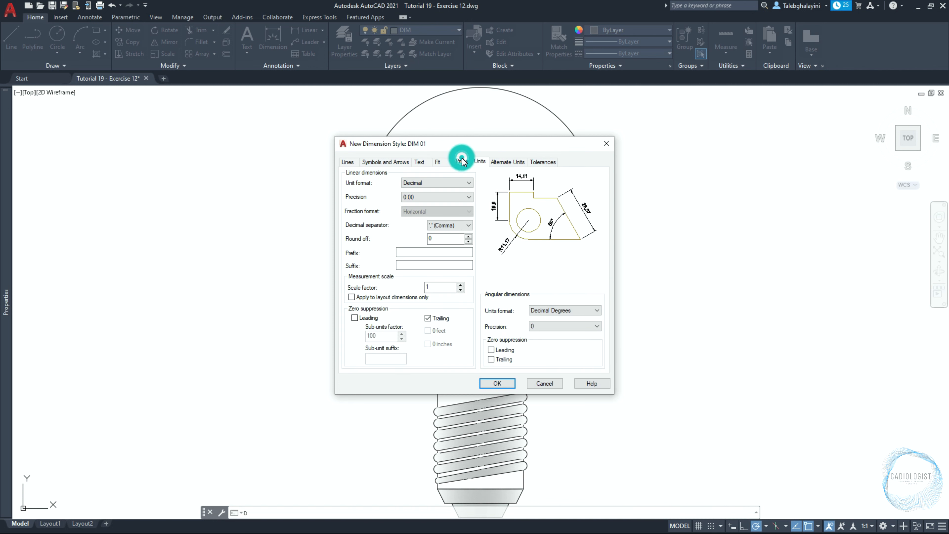
left_click(454, 198)
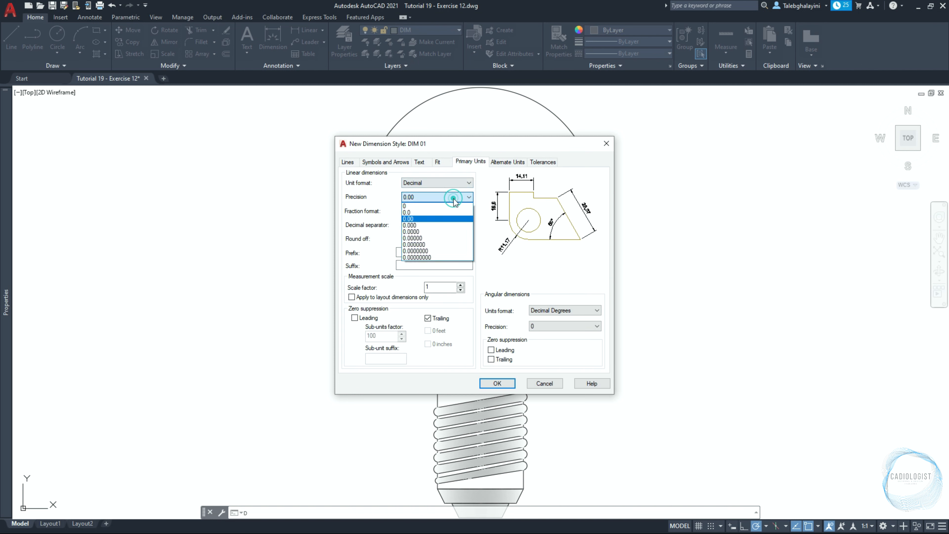
left_click(450, 212)
Set the angular dimension precision to 0, then save the DIM 01 style and close the style manager
left_click(563, 327)
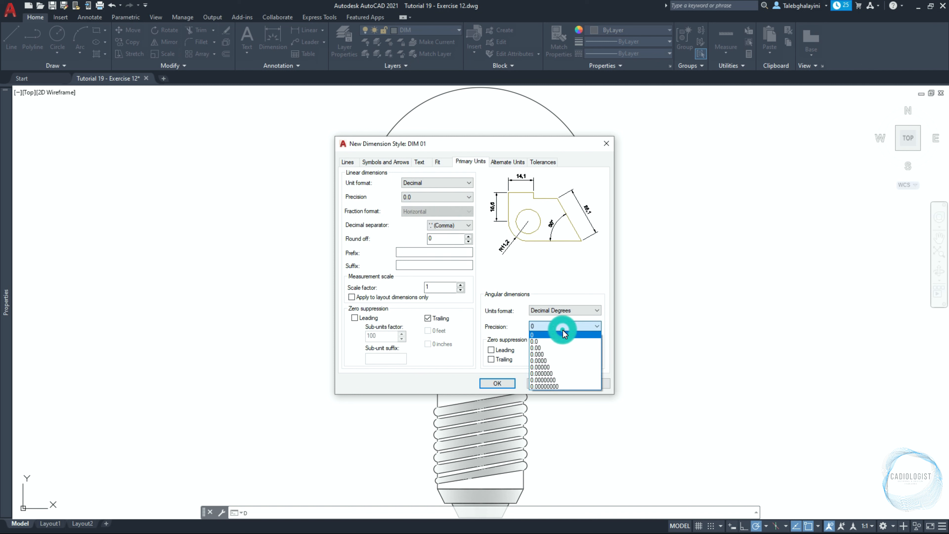
left_click(561, 335)
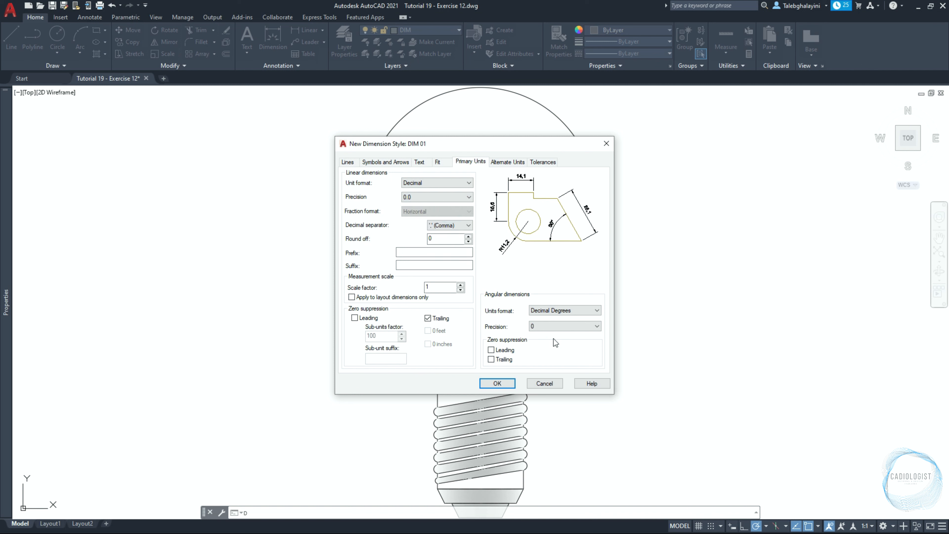
left_click(512, 384)
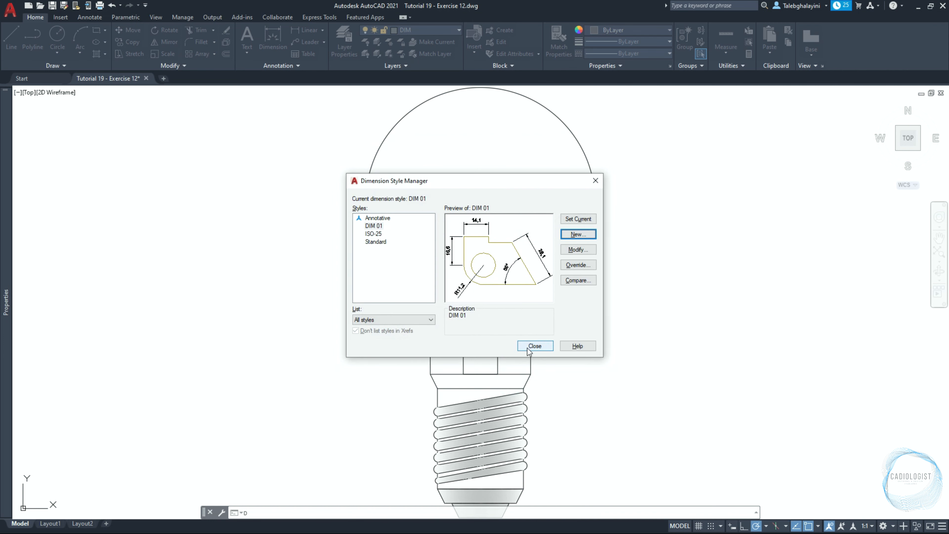
left_click(527, 347)
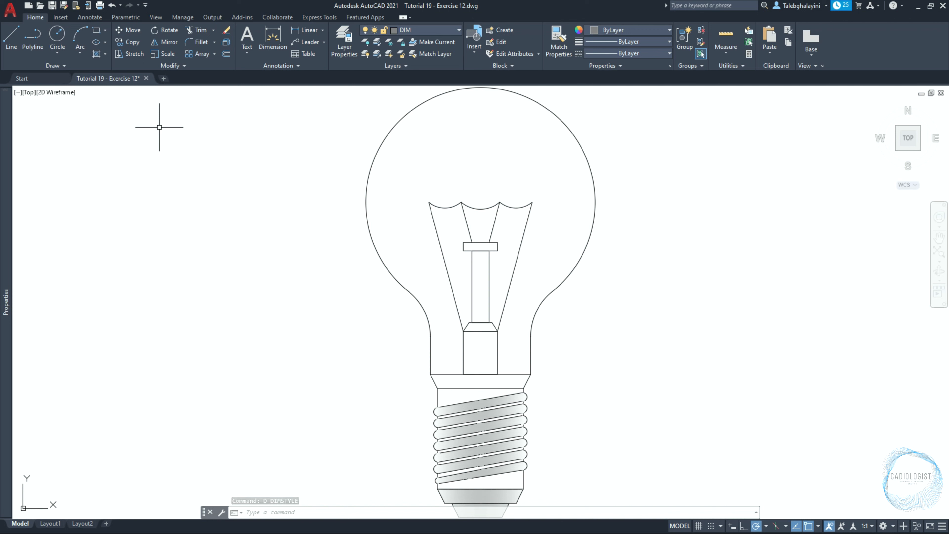
Turn on Ortho and start a linear dimension across the bottom edge of the bulb's base tip
key("F8")
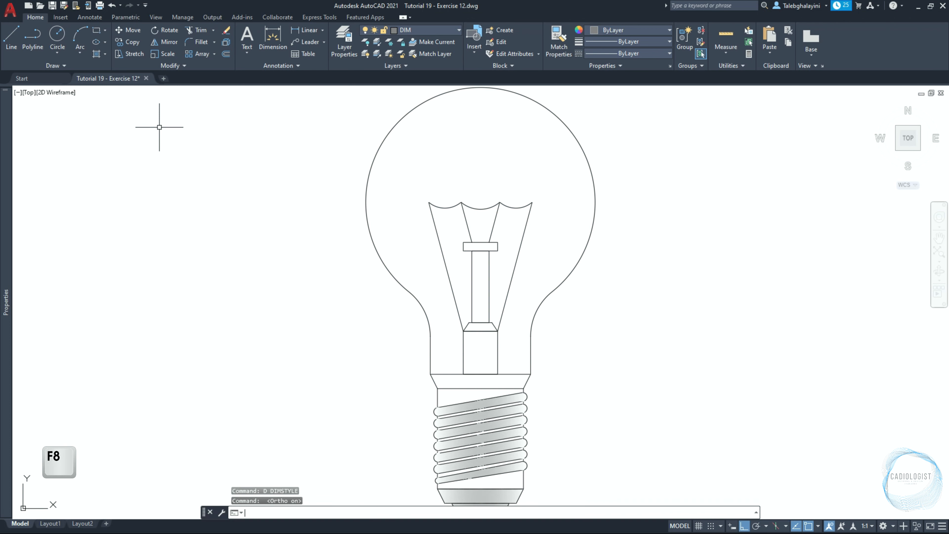
left_click(90, 18)
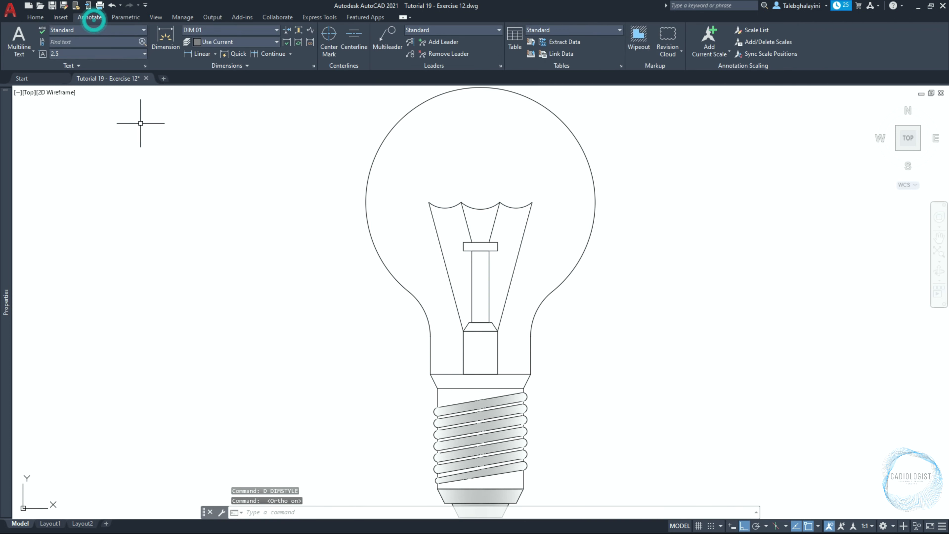
left_click(202, 54)
scroll(277, 202, "down", 3)
scroll(350, 318, "up", 8)
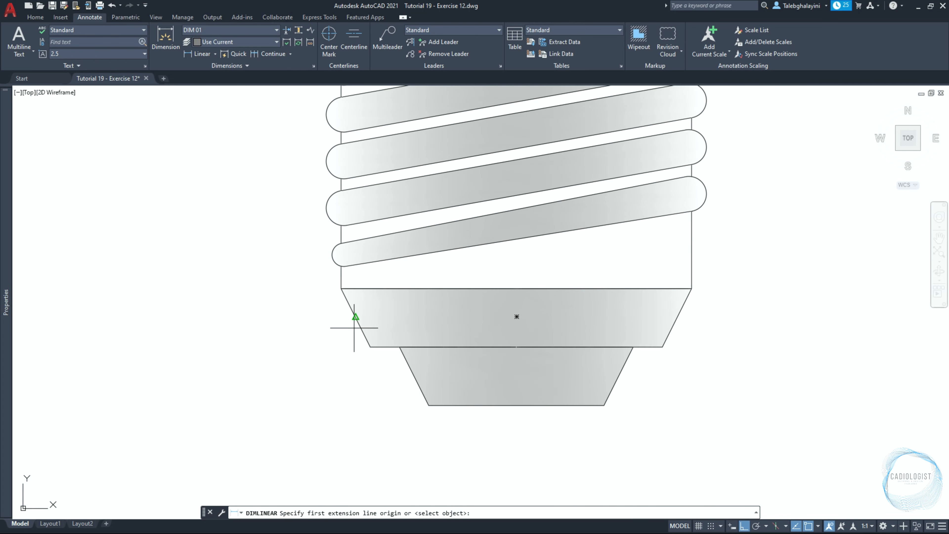
left_click(430, 405)
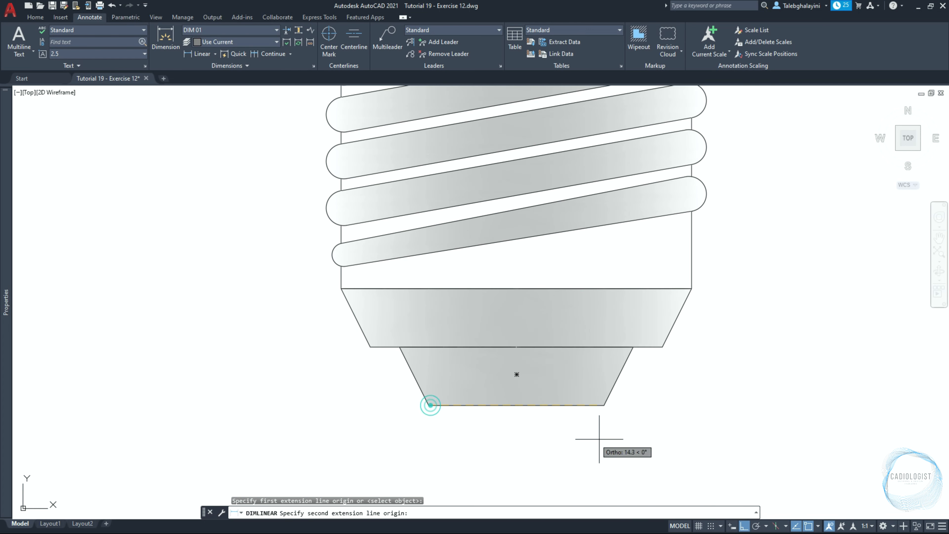
left_click(604, 405)
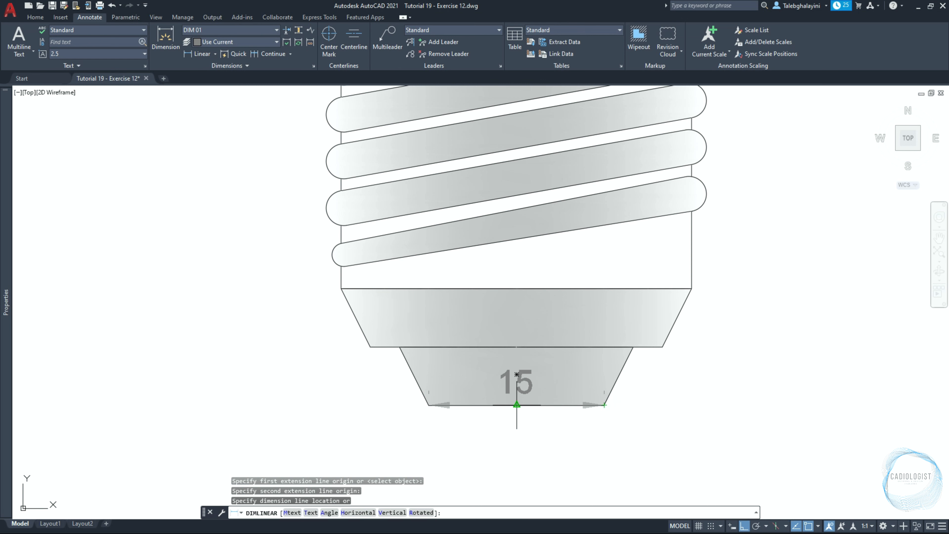
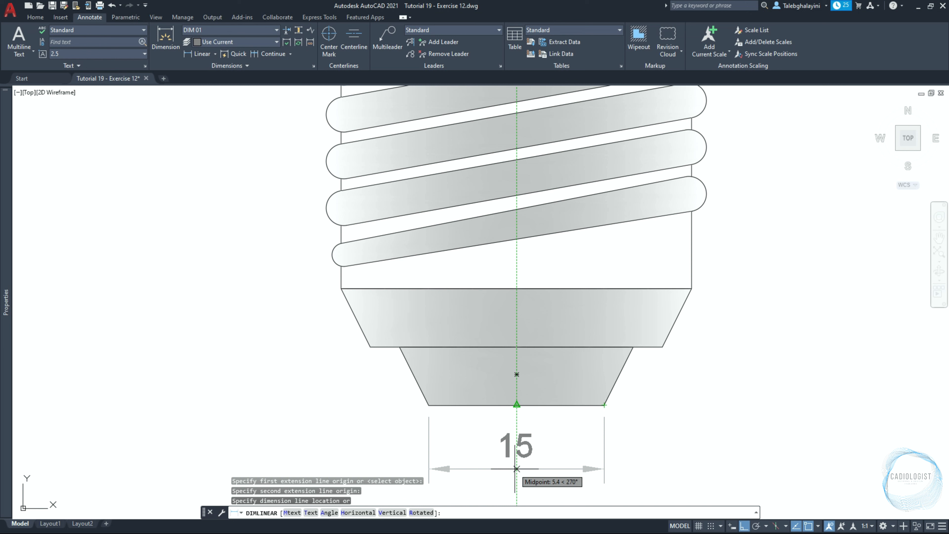
Place the base tip's bottom width dimension 6 units below its edge
key("Return")
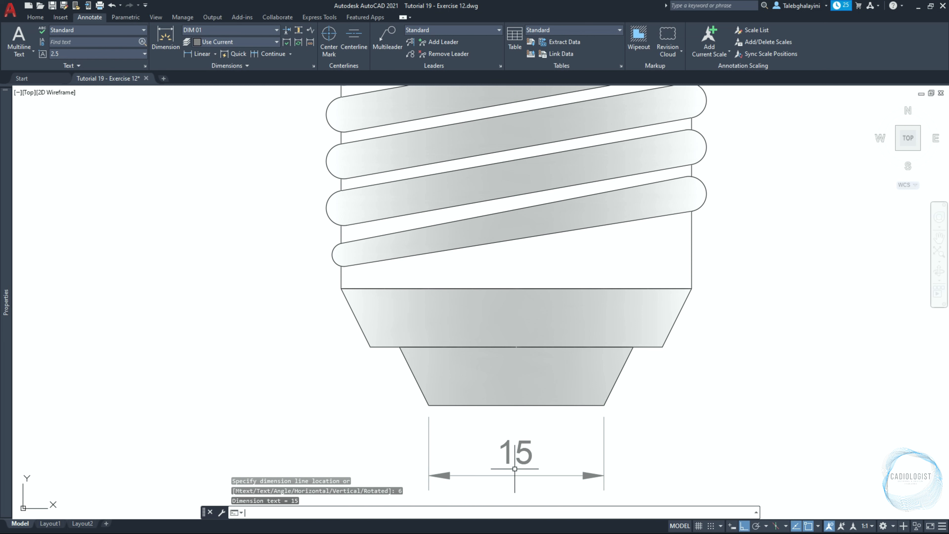
scroll(502, 406, "down", 5)
scroll(502, 405, "up", 3)
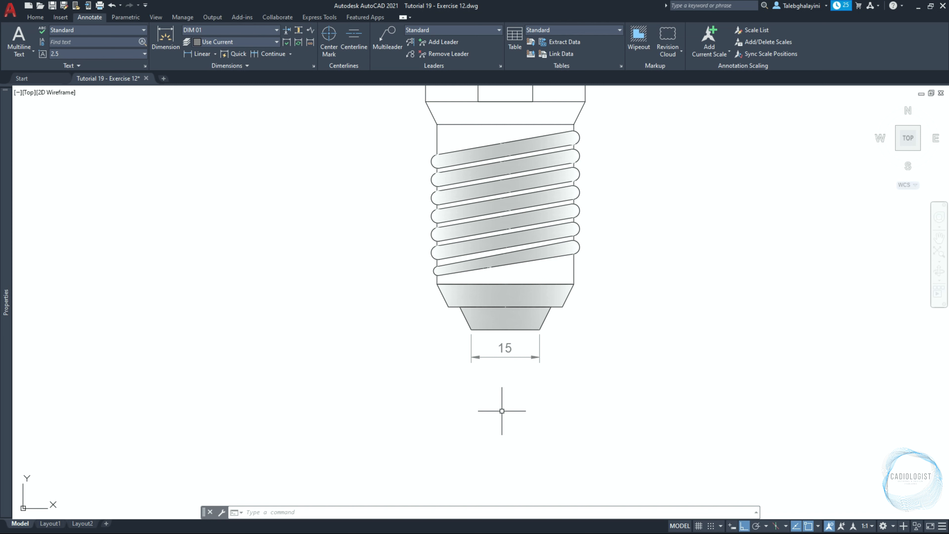
Dimension the top width of the base tip, placing the dimension just below the first one
key("Return")
left_click(460, 307)
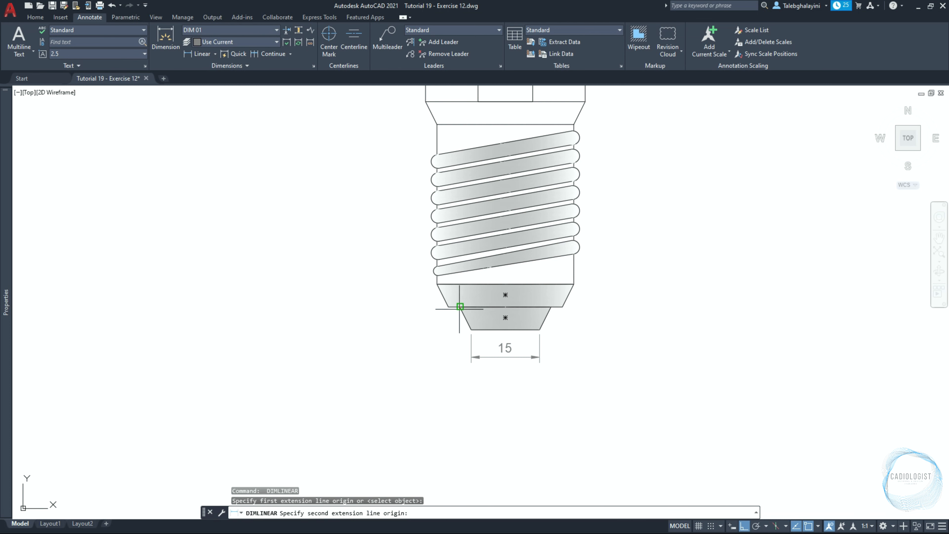
left_click(551, 307)
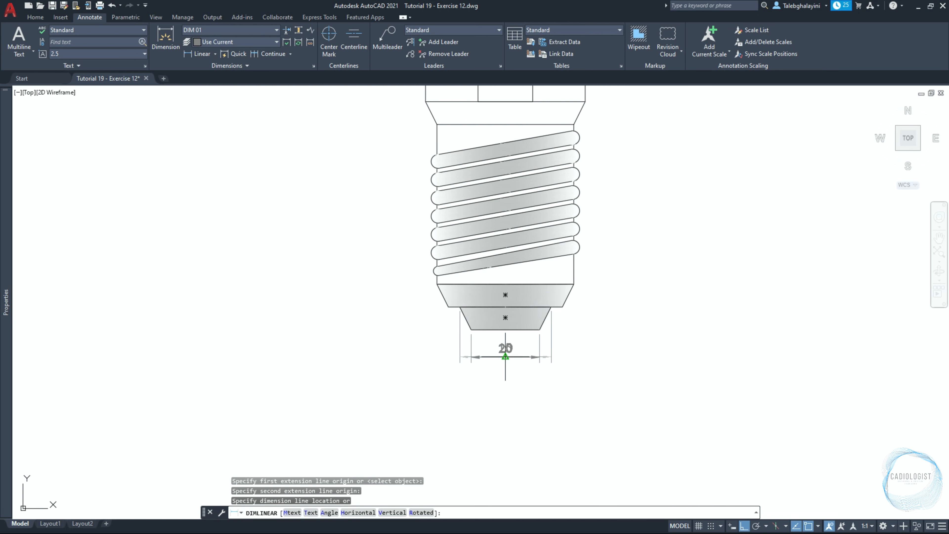
left_click(505, 384)
Dimension the bottom width of the conical collar, placing it 6 units below the previous dimension
key("Return")
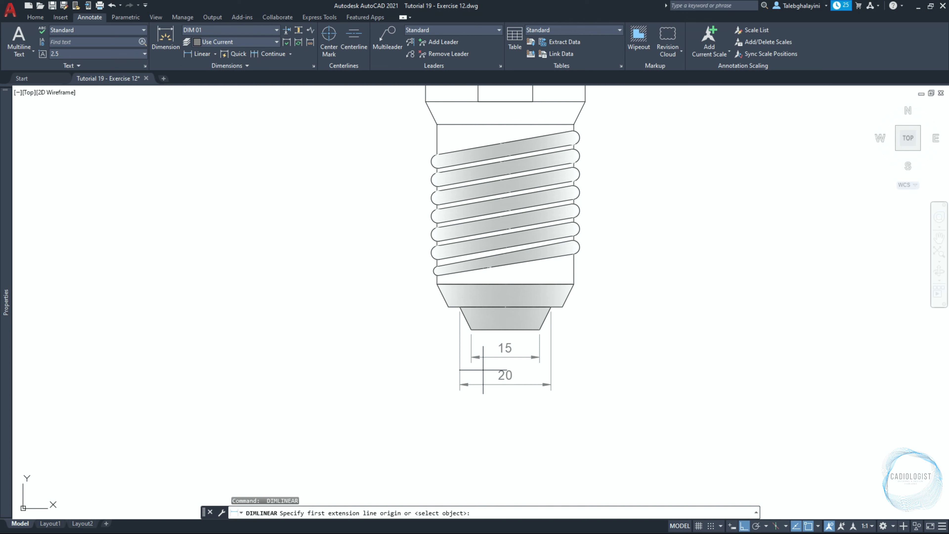
left_click(449, 306)
left_click(562, 307)
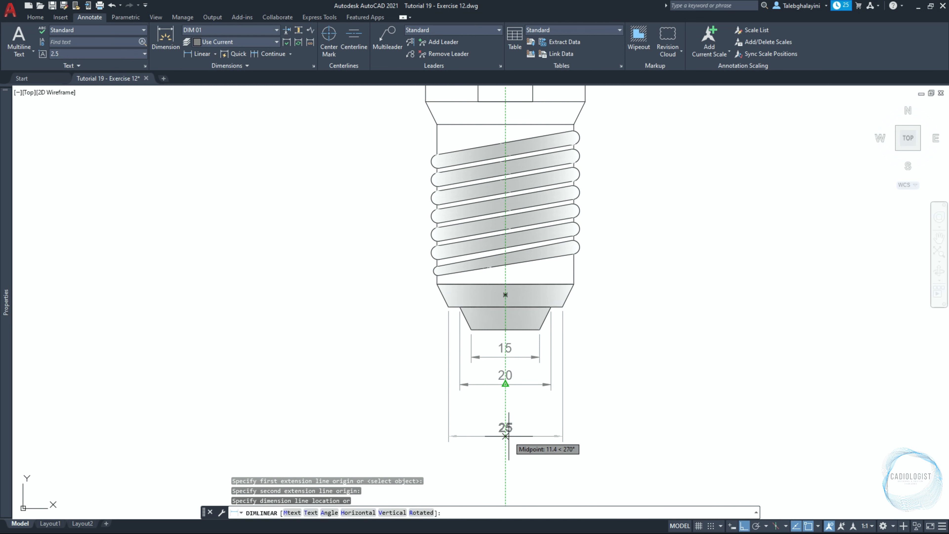
type("6")
key("Return")
key("Return")
Dimension the top width of the conical collar, placing it 6 units below the previous dimension
left_click(437, 284)
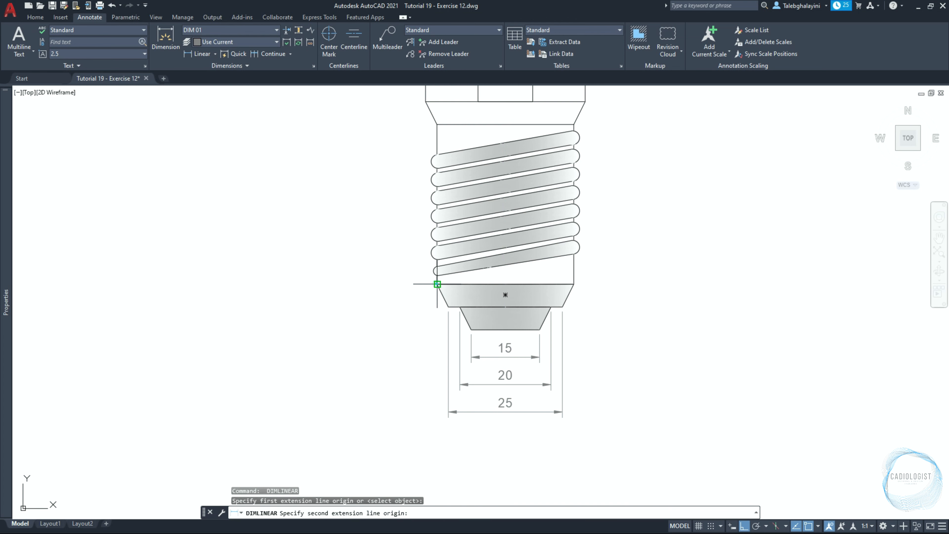
left_click(574, 284)
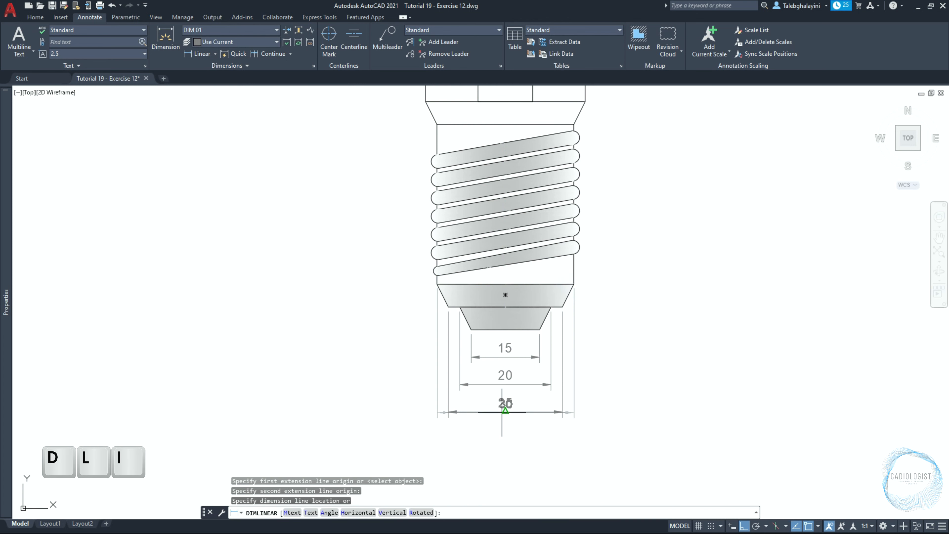
key("Return")
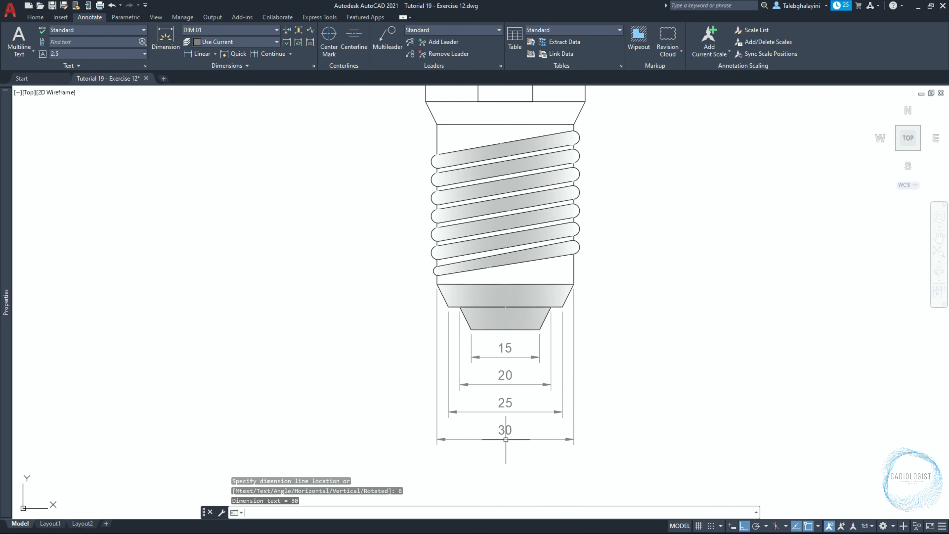
Add a vertical linear dimension for the base tip's height, placed 10 units to its right
key("Return")
scroll(559, 299, "up", 6)
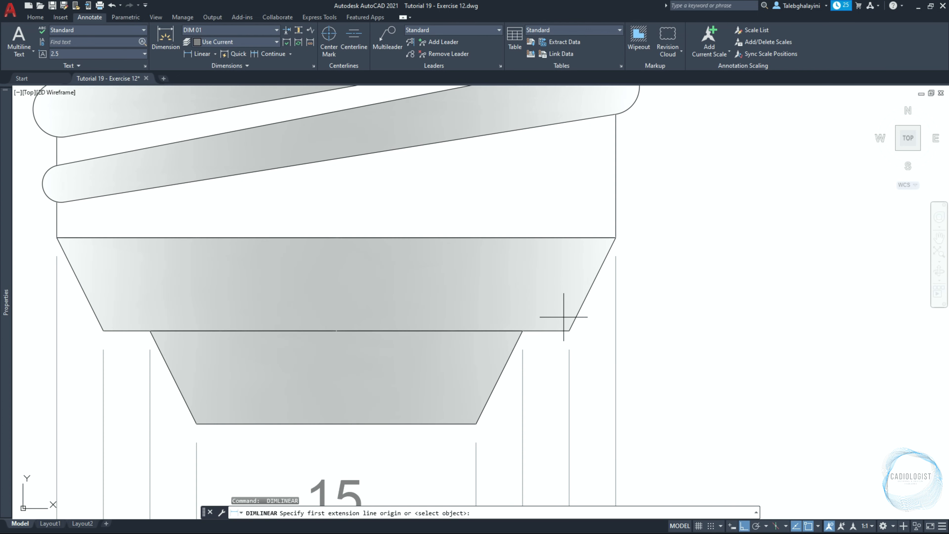
left_click(476, 423)
left_click(523, 331)
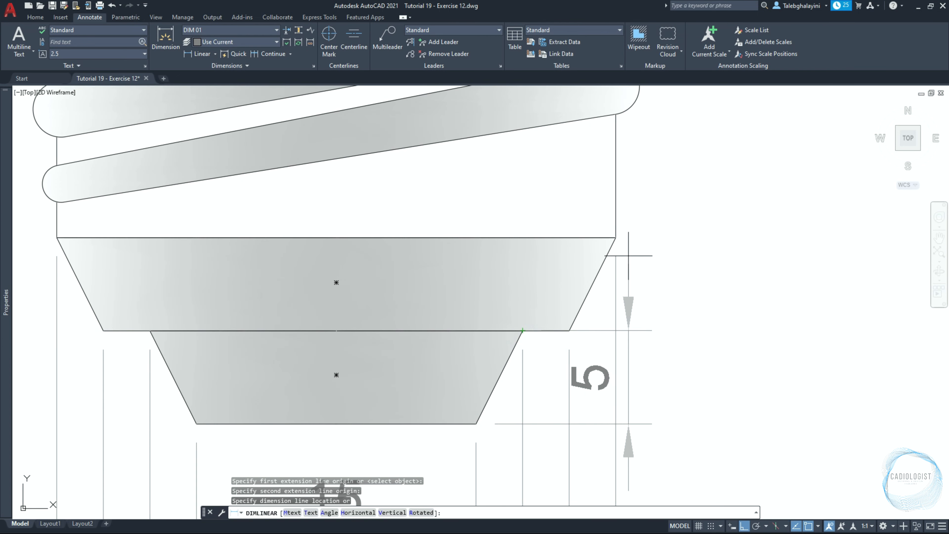
type("10")
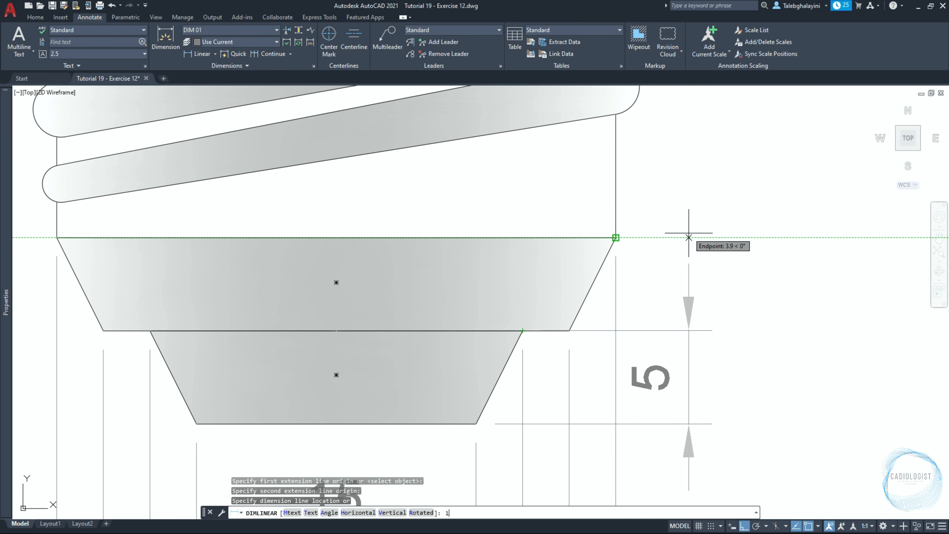
key("Return")
Continue the vertical dimension chain up through the conical collar, the threaded section and the neck
type("DIM")
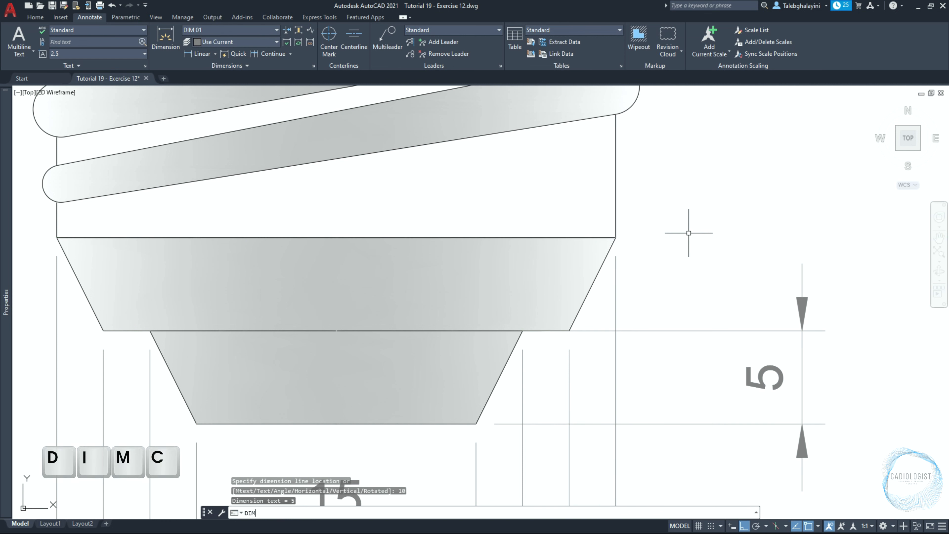
type("C")
key("Return")
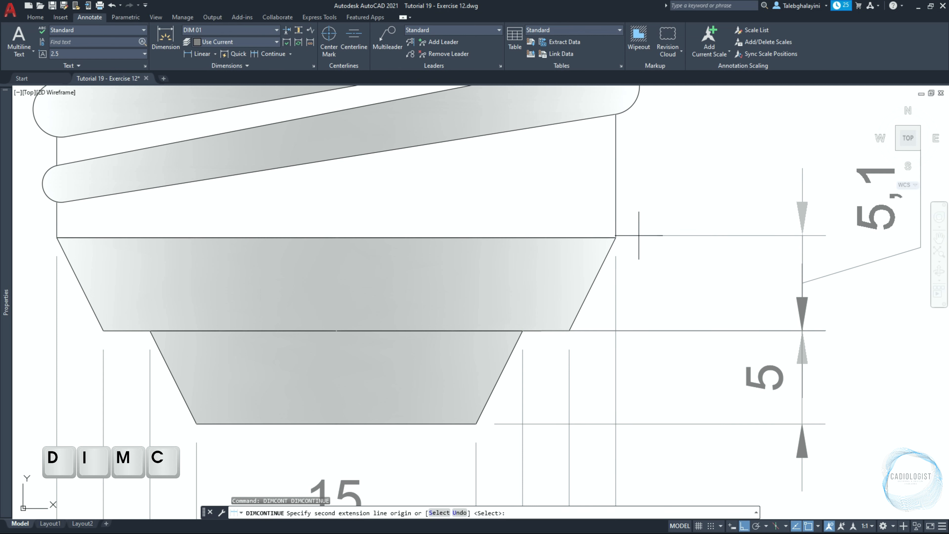
left_click(616, 237)
scroll(617, 239, "down", 5)
scroll(667, 135, "up", 5)
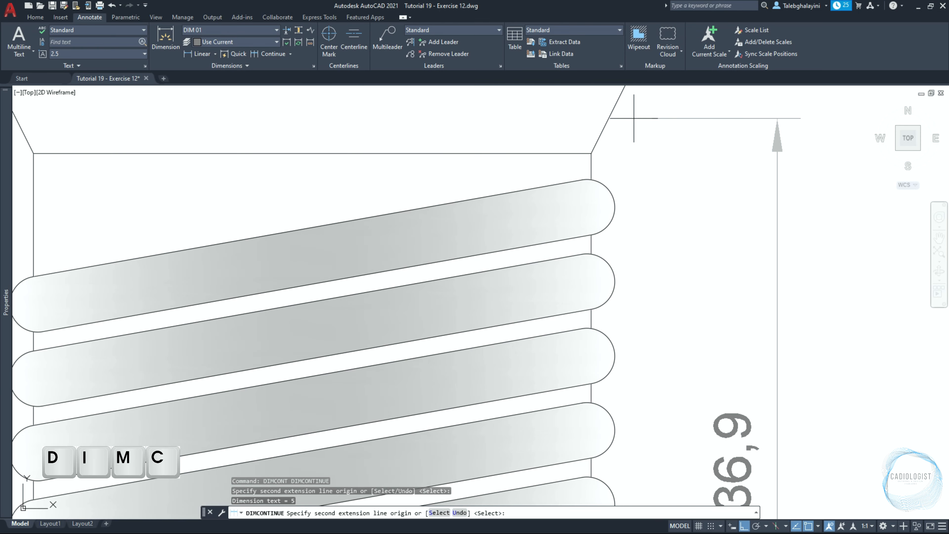
left_click(591, 148)
scroll(628, 182, "down", 4)
left_click(619, 147)
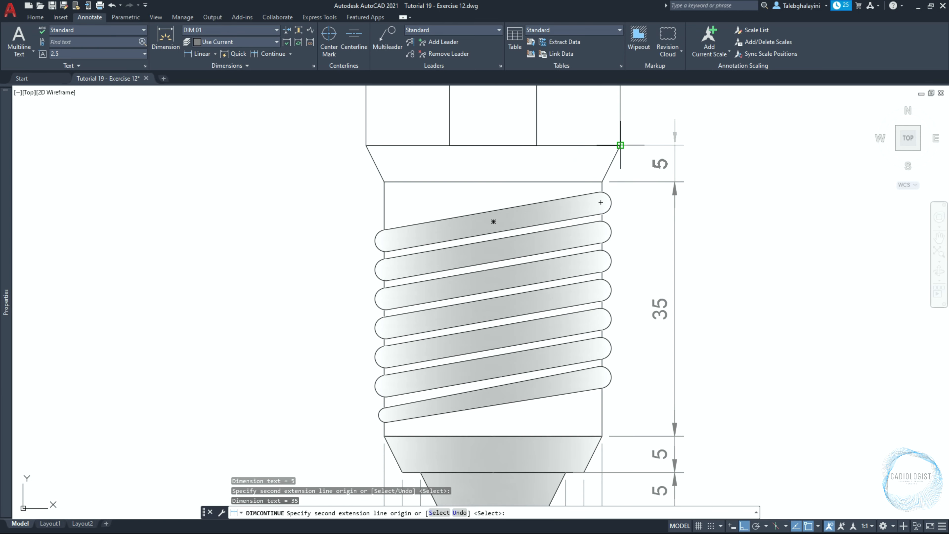
Continue the chain up the filament support's block, tapered collar, stem and top cap, then end the command
scroll(631, 186, "down", 5)
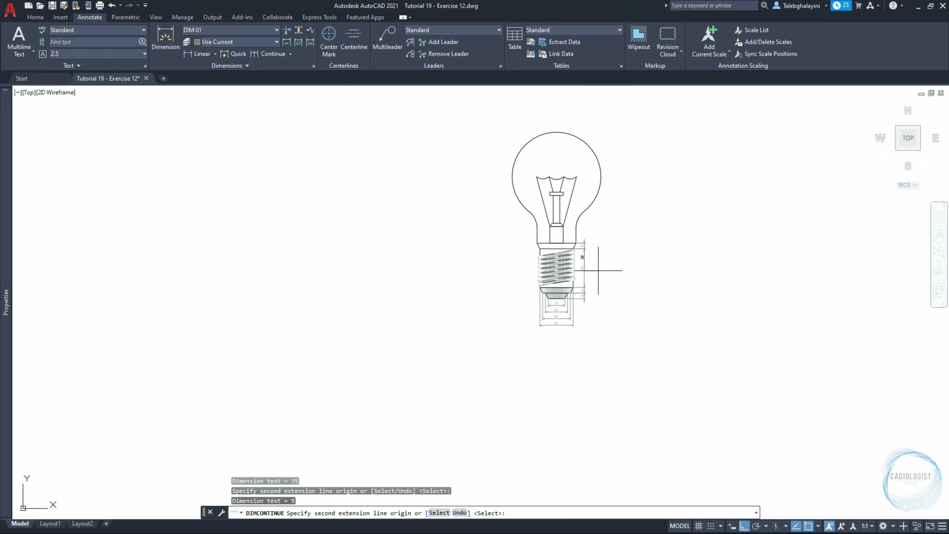
scroll(603, 270, "up", 5)
left_click(335, 244)
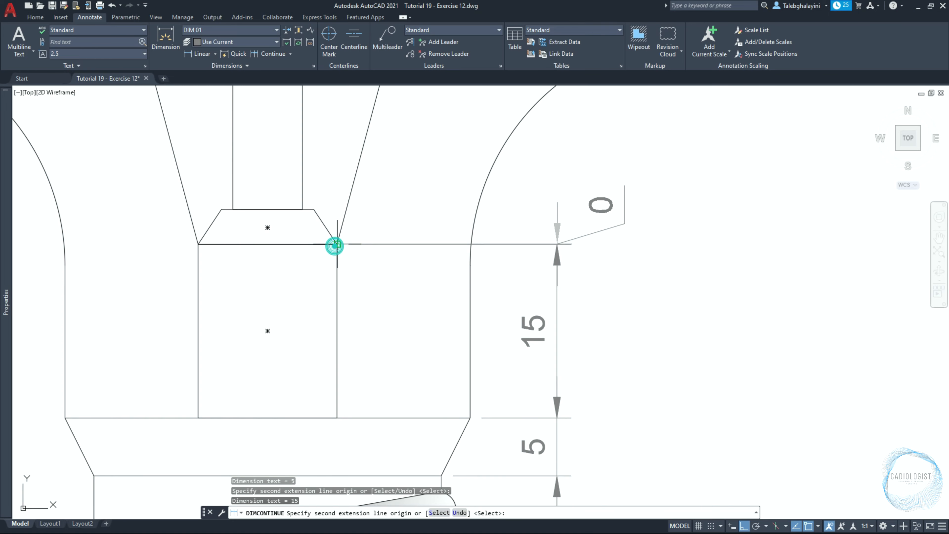
left_click(313, 209)
scroll(324, 223, "down", 2)
scroll(328, 226, "down", 3)
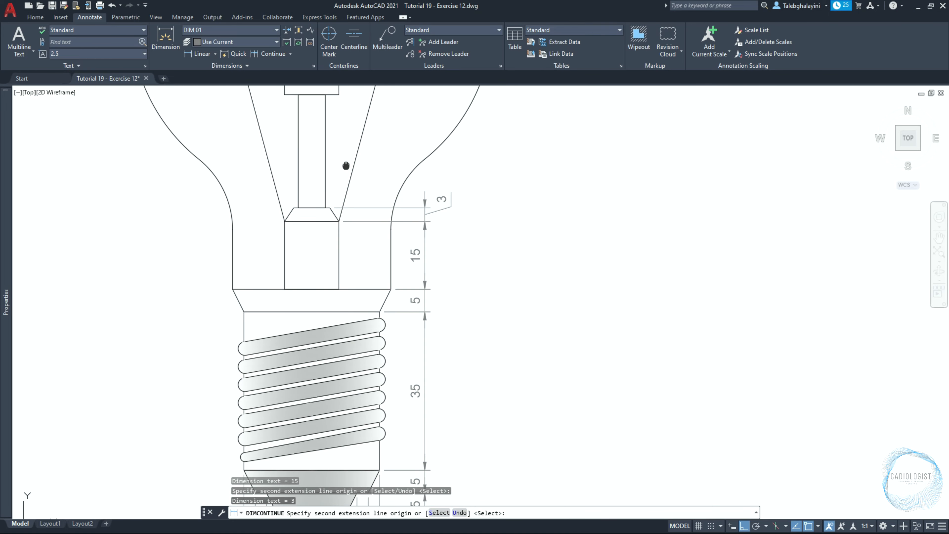
scroll(313, 239, "up", 5)
left_click(313, 216)
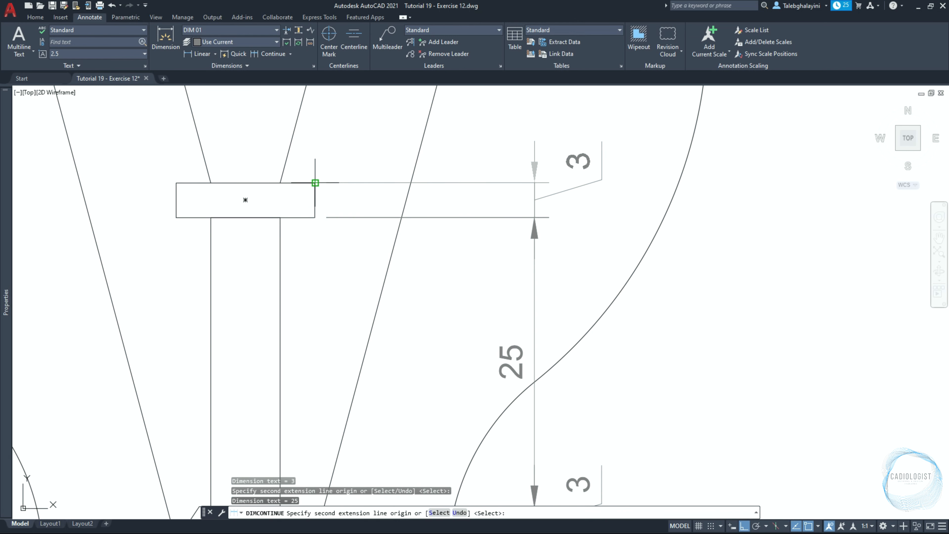
left_click(315, 182)
key("Return")
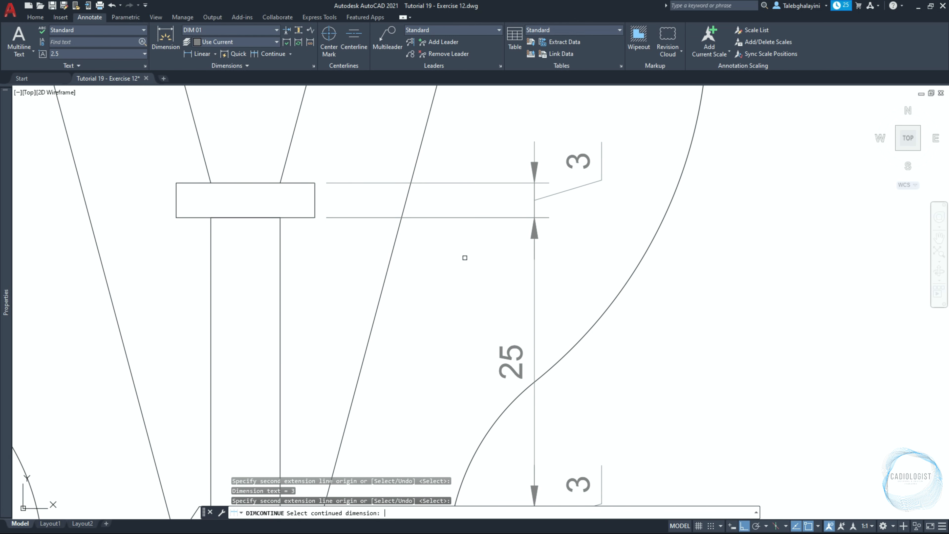
key("Escape")
Dimension the width of the filament support's lower block with a linear dimension
type("DLI")
key("Return")
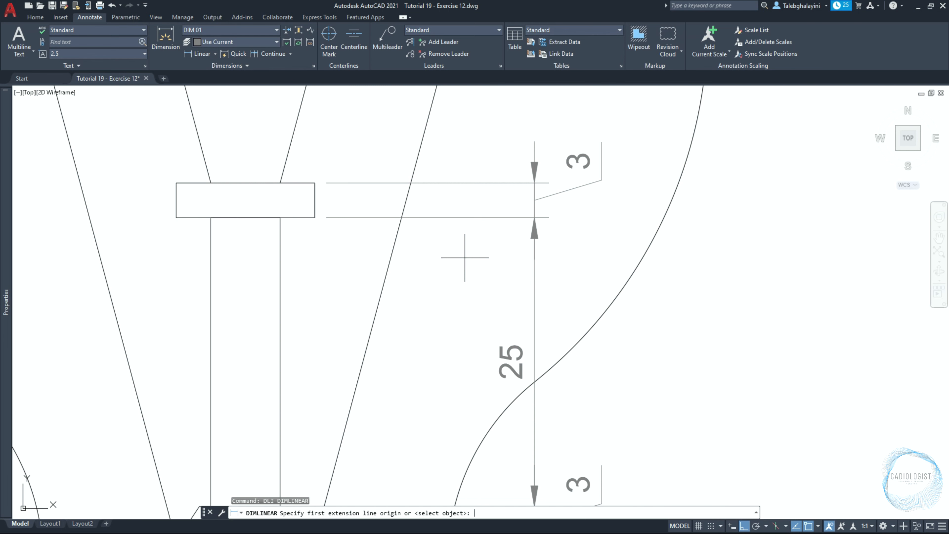
scroll(452, 263, "down", 5)
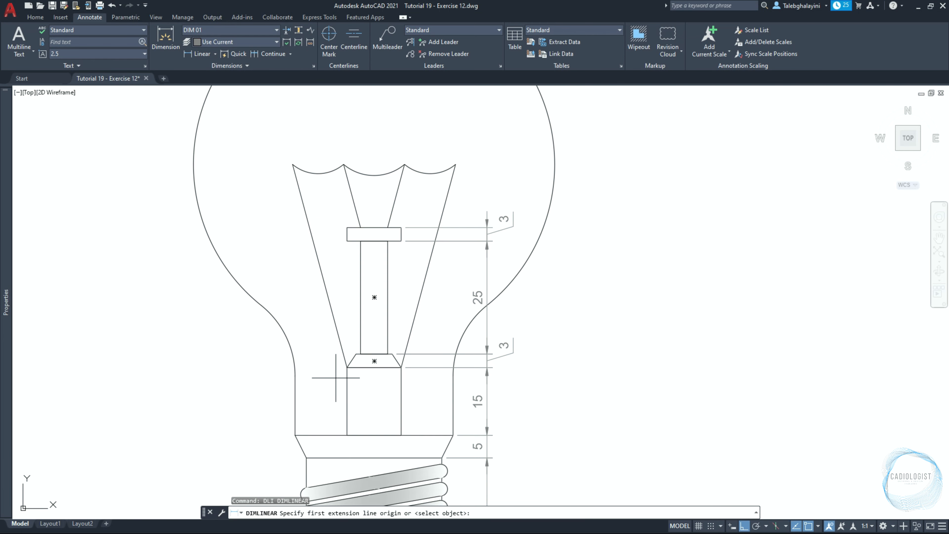
scroll(345, 424, "up", 5)
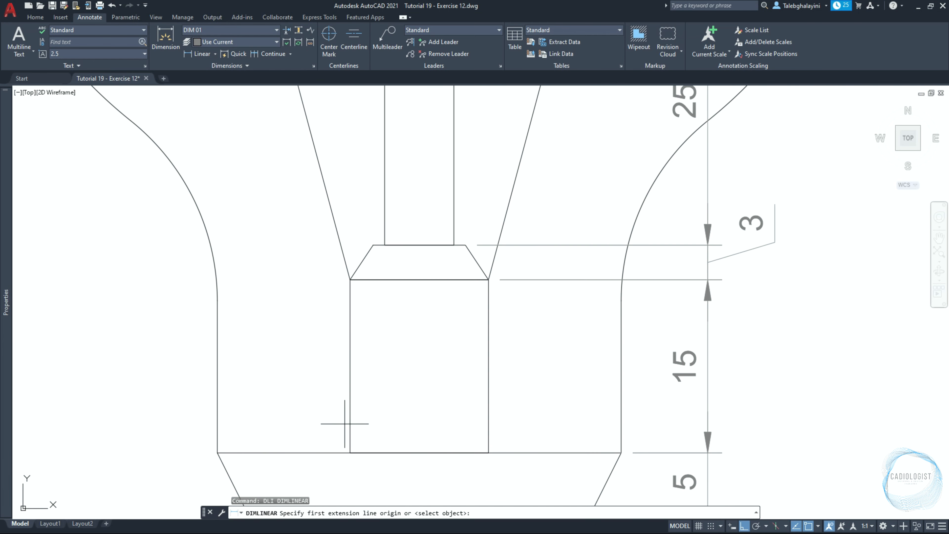
left_click(350, 365)
left_click(488, 365)
left_click(485, 366)
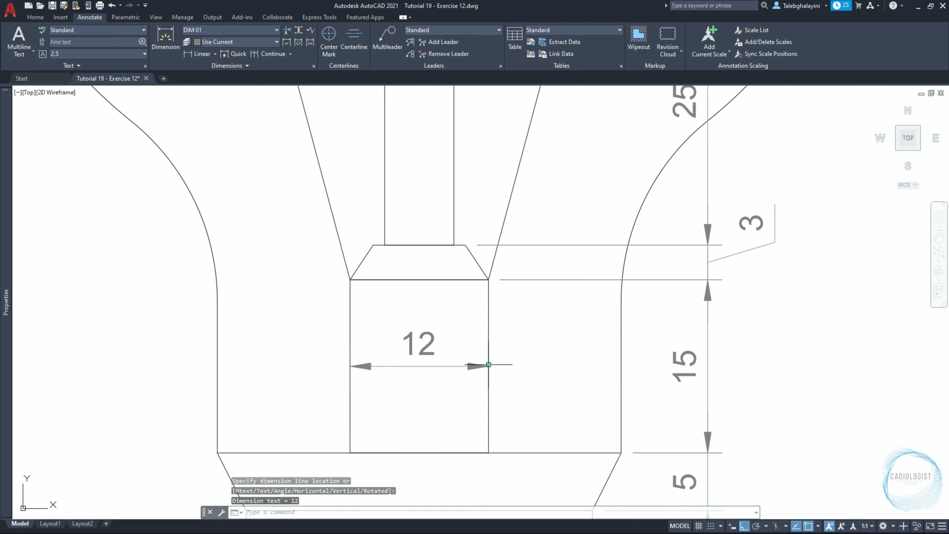
Dimension the width of the filament stem near its top
scroll(469, 376, "down", 5)
scroll(439, 190, "up", 5)
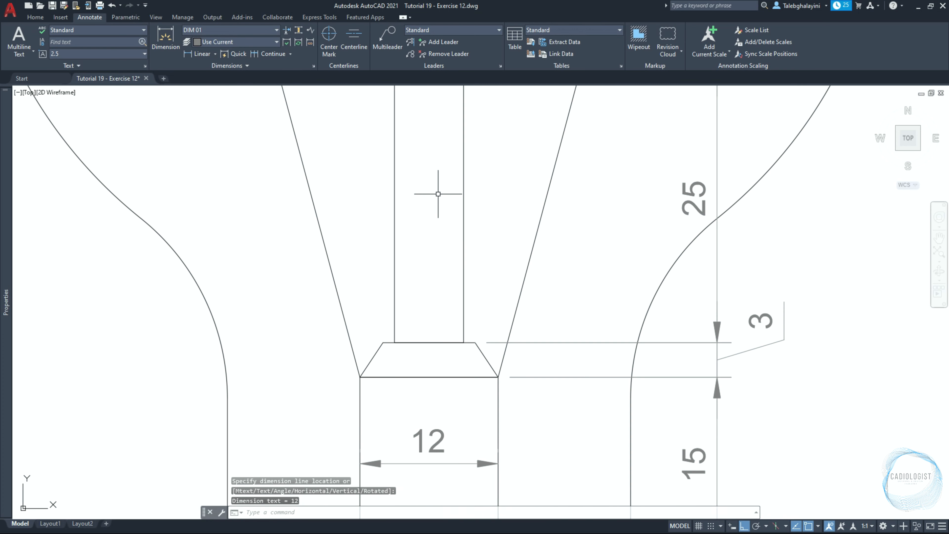
key("Return")
left_click(394, 199)
left_click(463, 199)
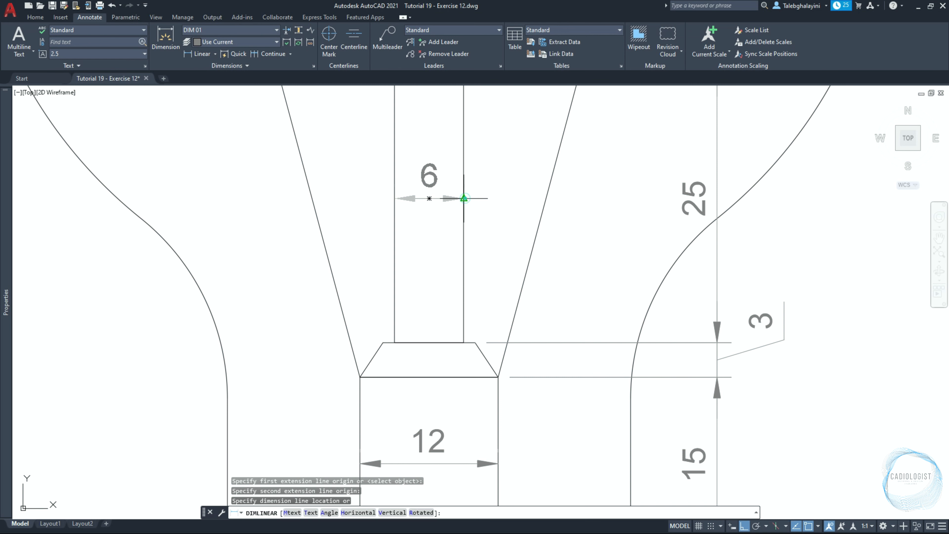
left_click(464, 198)
Dimension the top width of the tapered collar, placing it 5 units above the edge
key("Return")
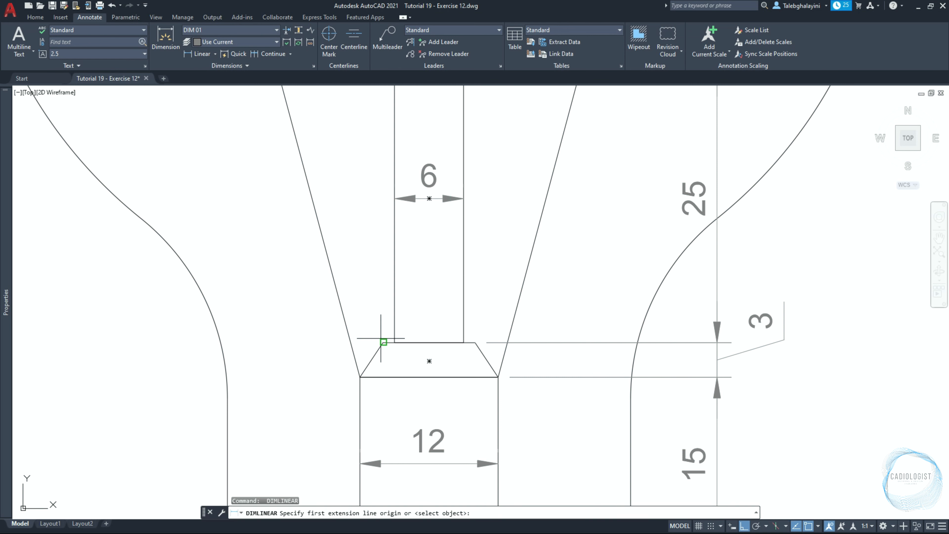
left_click(382, 342)
left_click(475, 342)
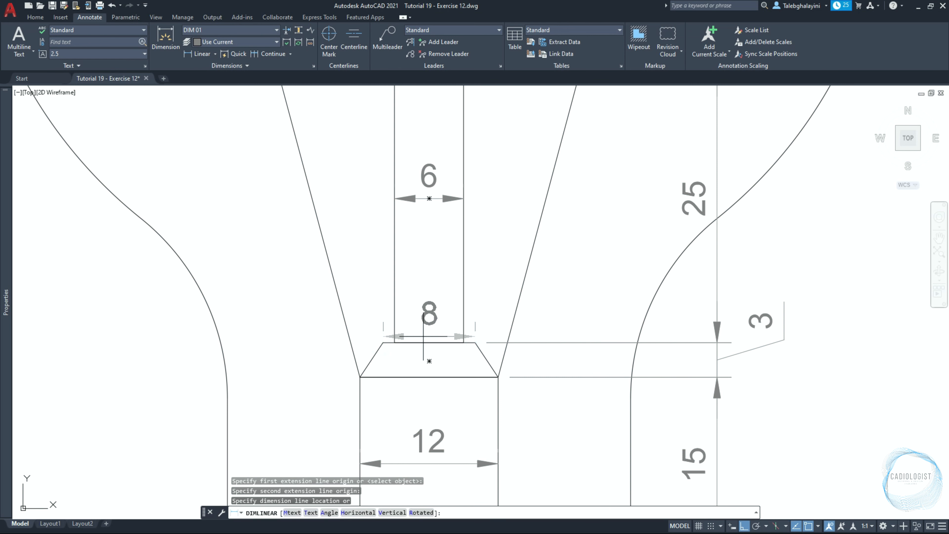
type("5")
key("Return")
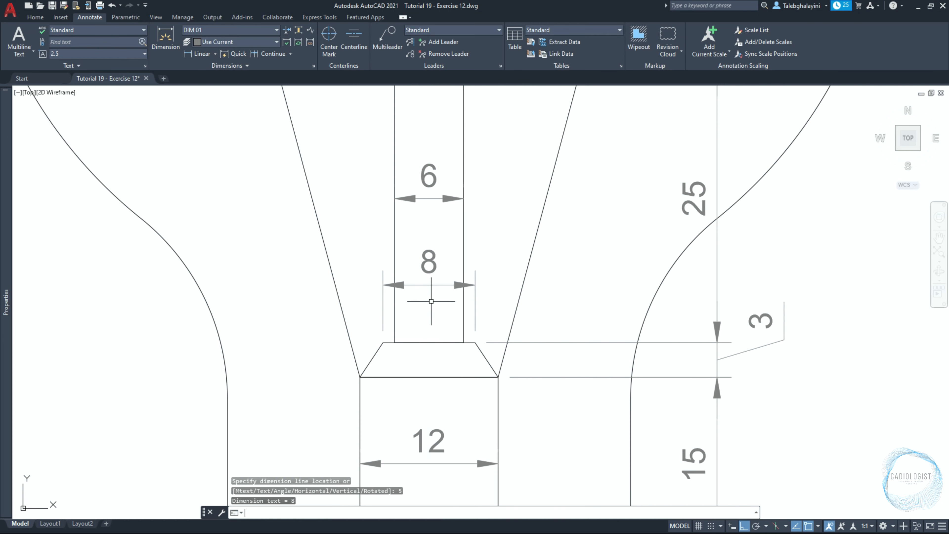
Set the text horizontal position of both 3-unit dimensions beside the filament support to Over second extension
scroll(431, 301, "down", 6)
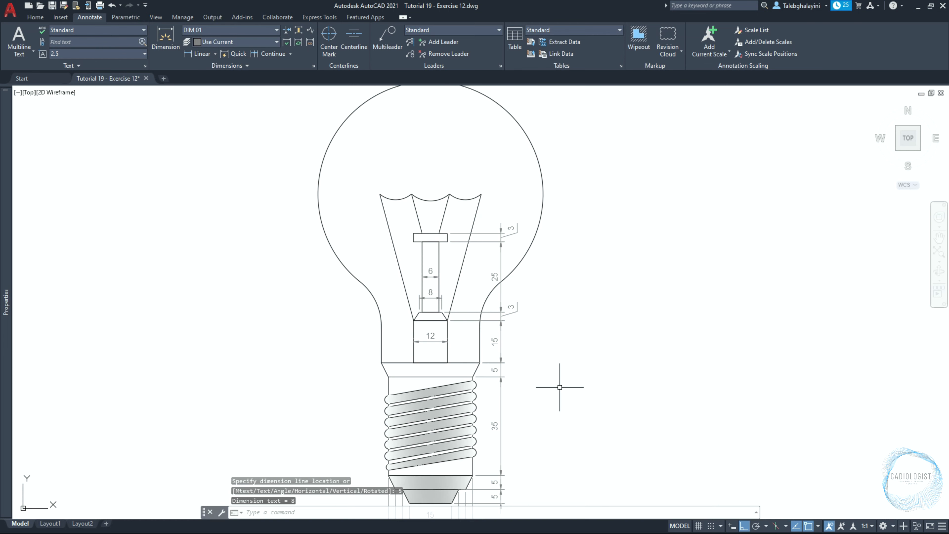
middle_click_drag(562, 382, 579, 344)
left_click(546, 245)
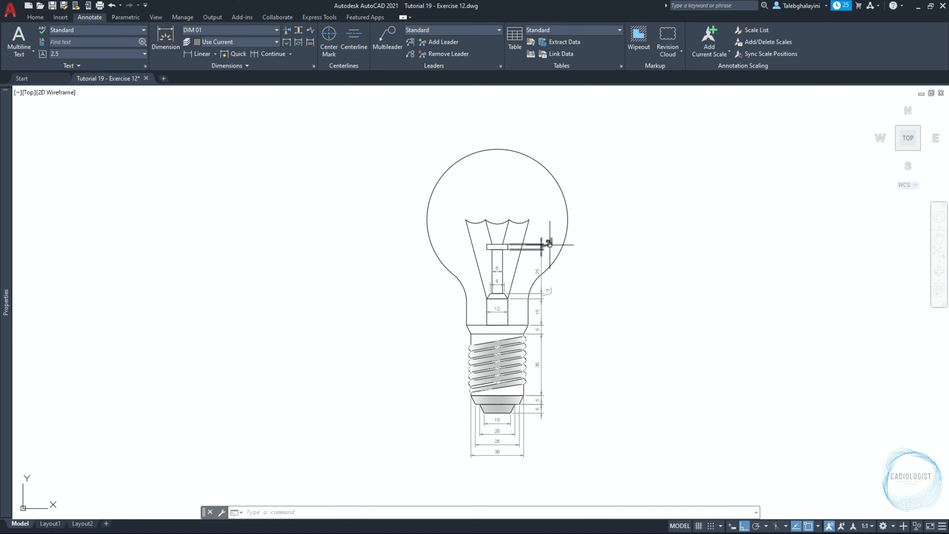
left_click(549, 292)
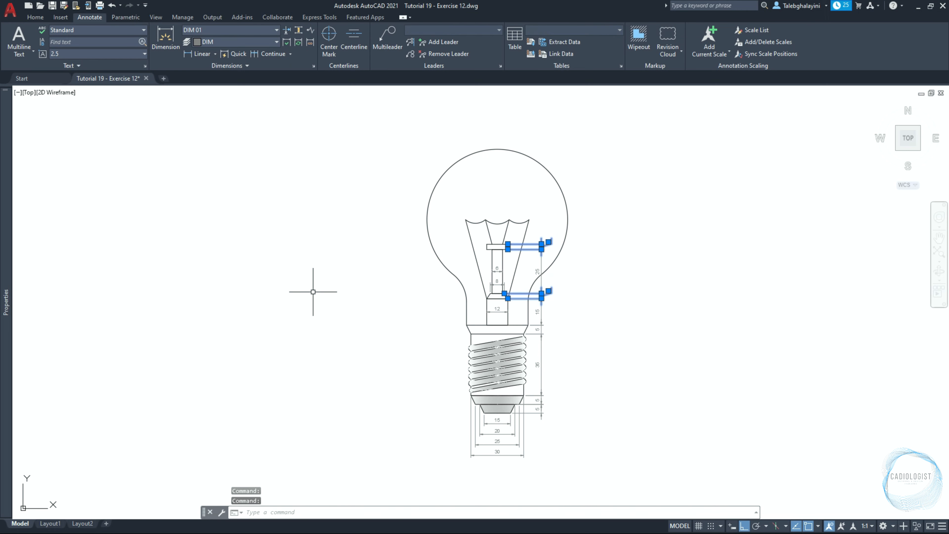
mouse_move(6, 250)
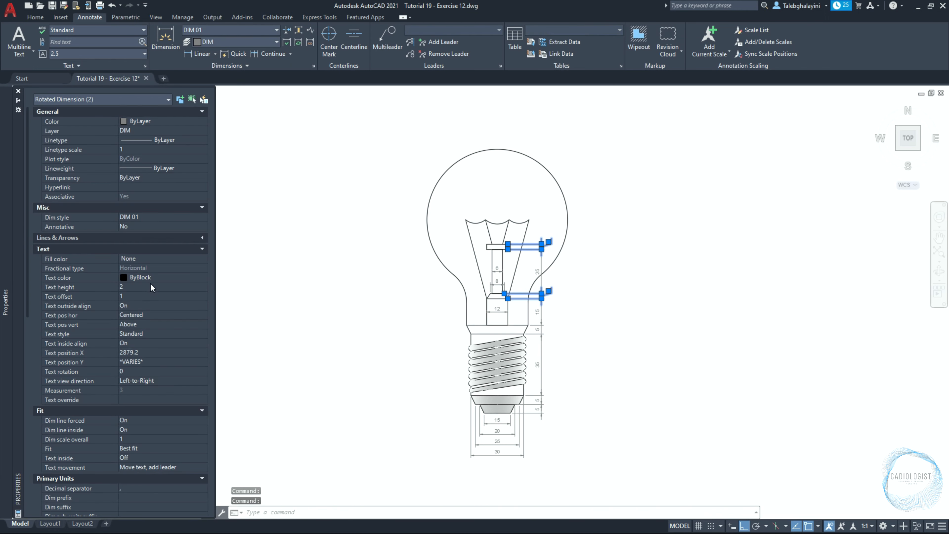
left_click(138, 316)
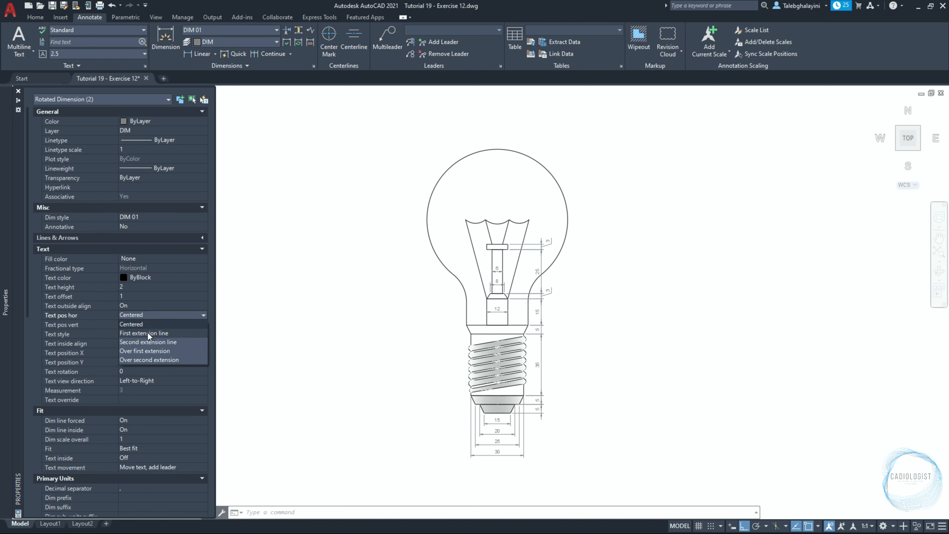
left_click(163, 359)
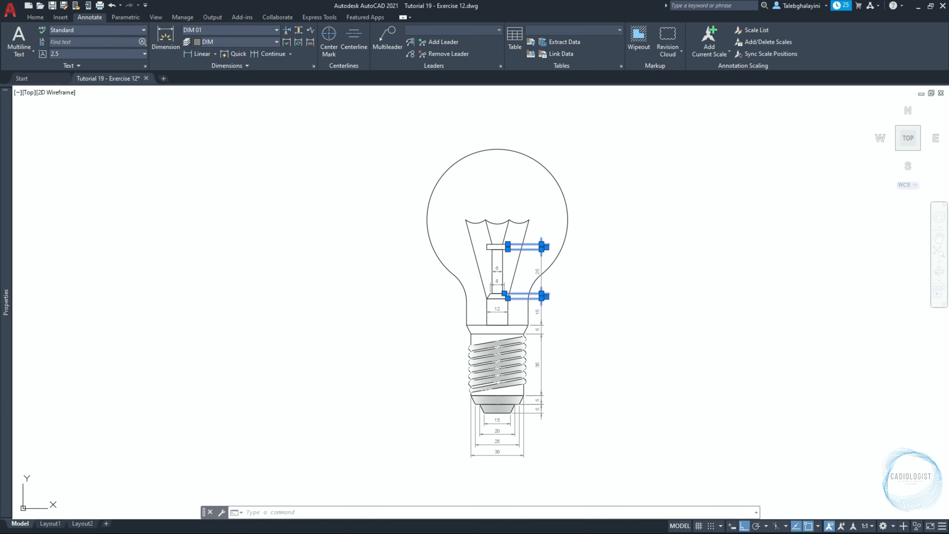
key("Escape")
Add a radius dimension to the rounded end of the lowest thread on the bulb's base
left_click(215, 54)
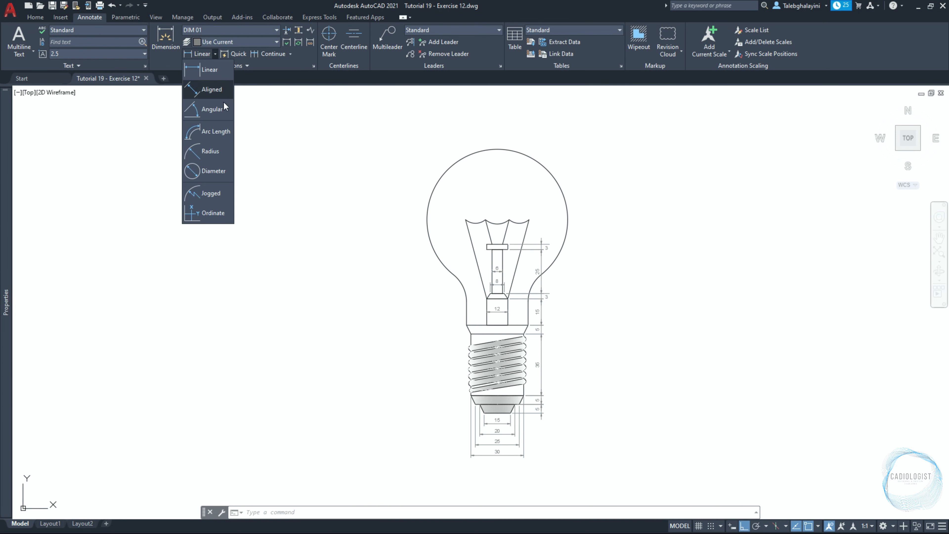
left_click(221, 152)
scroll(463, 409, "up", 4)
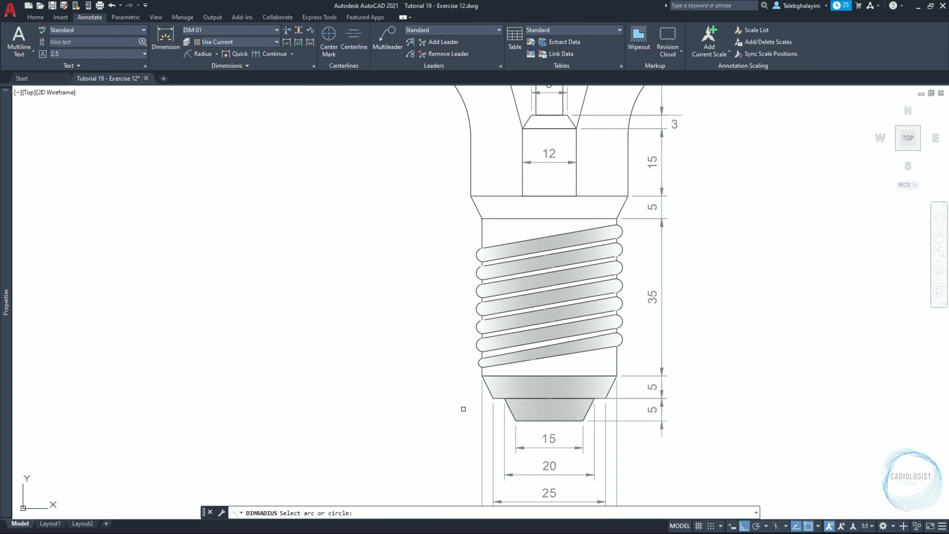
scroll(464, 409, "up", 4)
left_click(499, 297)
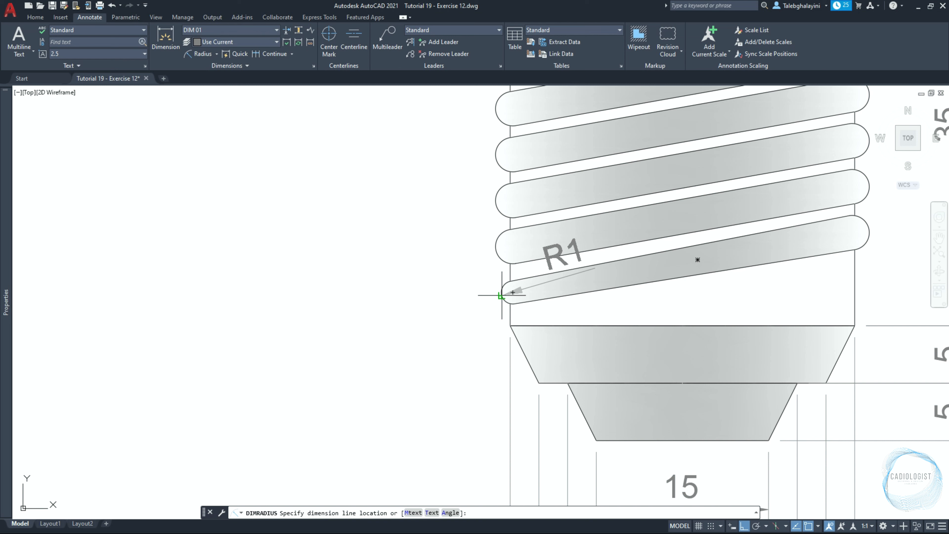
left_click(491, 298)
Repeat the radius dimension on the rounded end of a higher thread
key("Return")
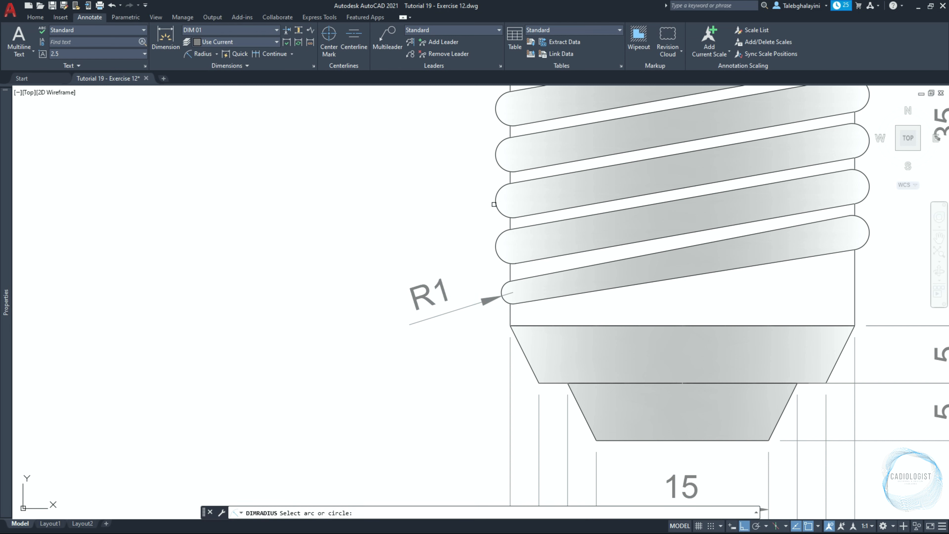
left_click(494, 204)
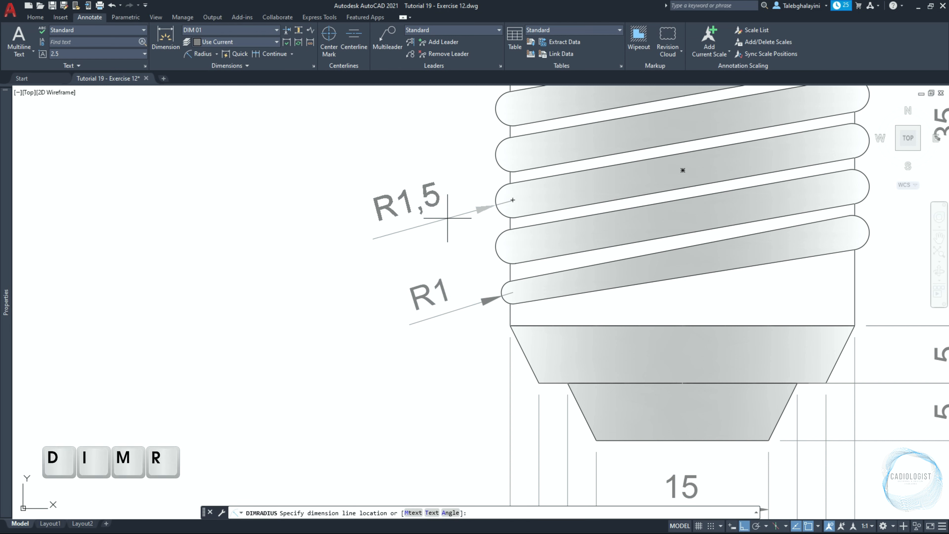
left_click(447, 218)
Dimension the radius of the curved neck between the glass bulb and the base with DIMRADIUS
scroll(454, 189, "down", 6)
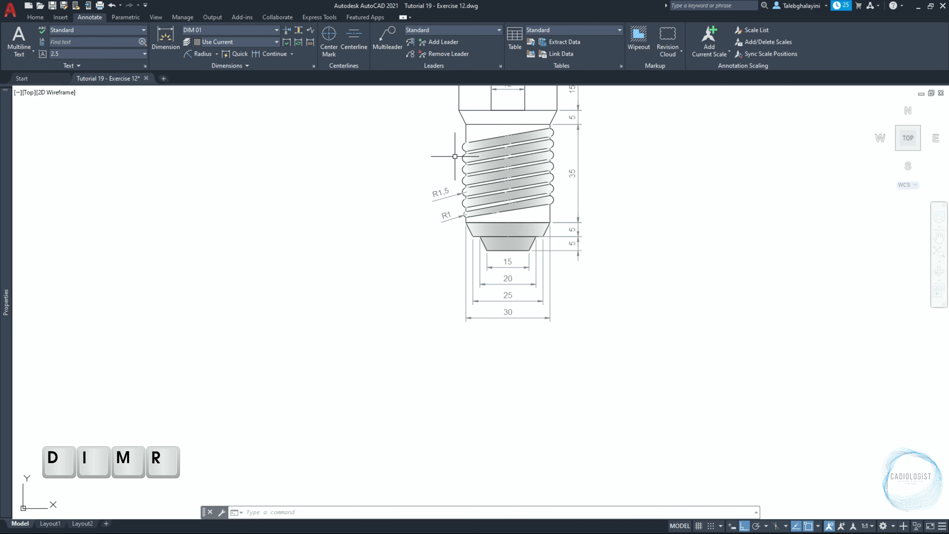
scroll(454, 157, "down", 5)
scroll(410, 227, "up", 5)
type("dimr")
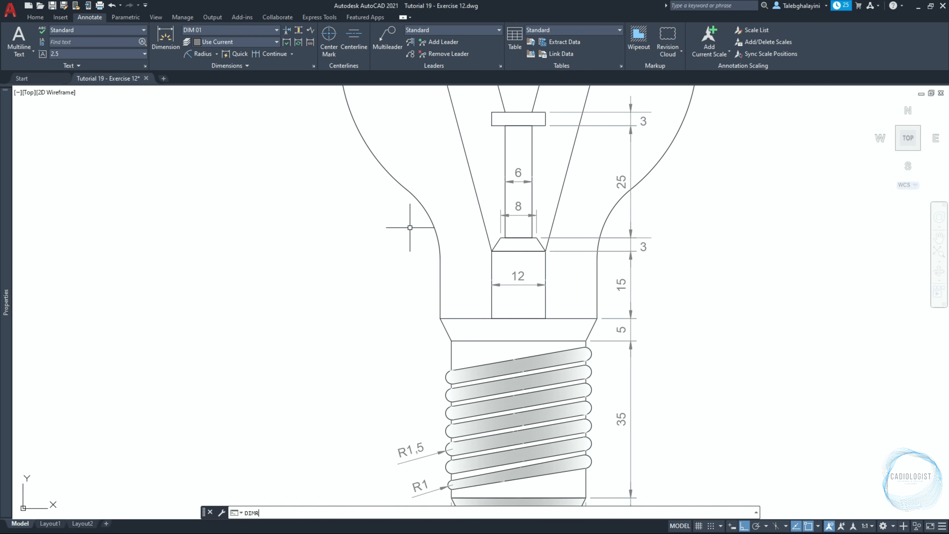
type("ad")
key("Return")
left_click(426, 221)
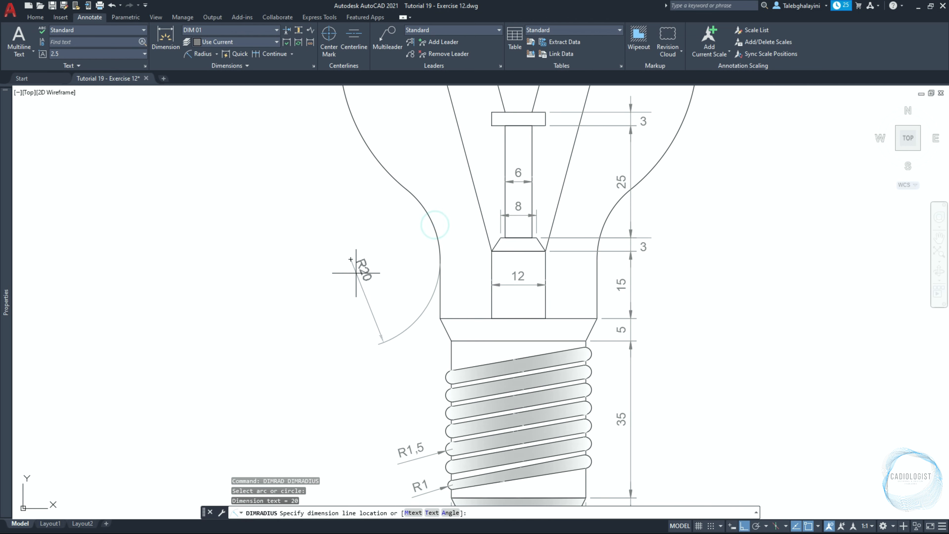
left_click(363, 299)
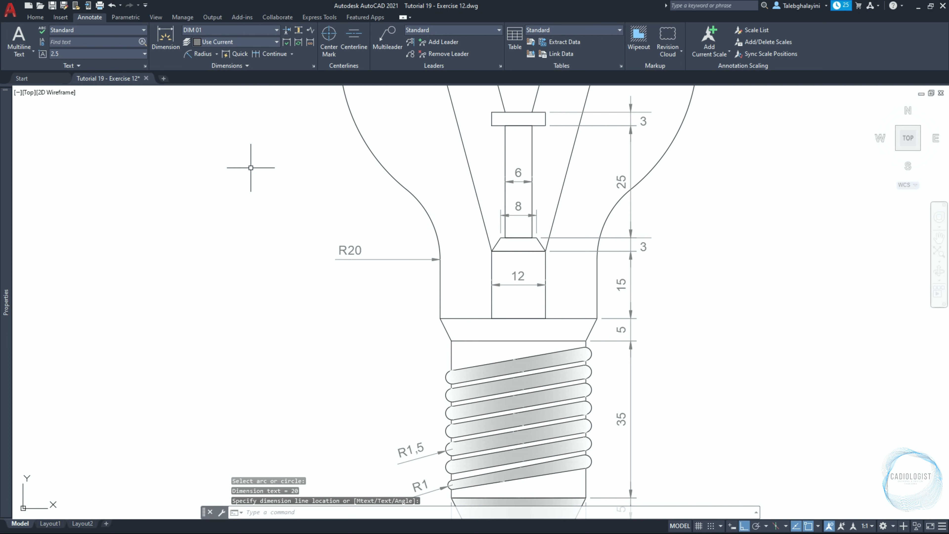
Add a diameter dimension to the round glass bulb, placing the text on its upper left
left_click(217, 54)
left_click(214, 171)
scroll(264, 191, "down", 5)
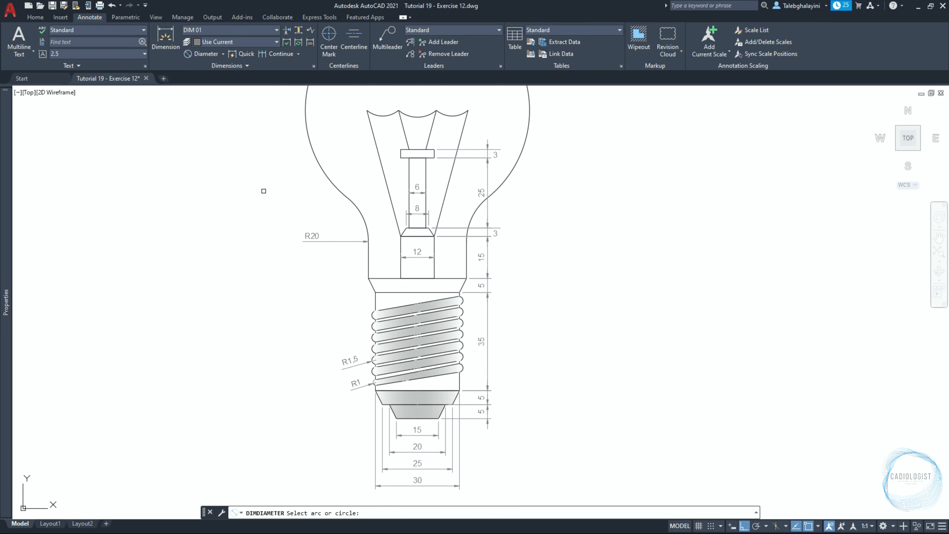
left_click(284, 179)
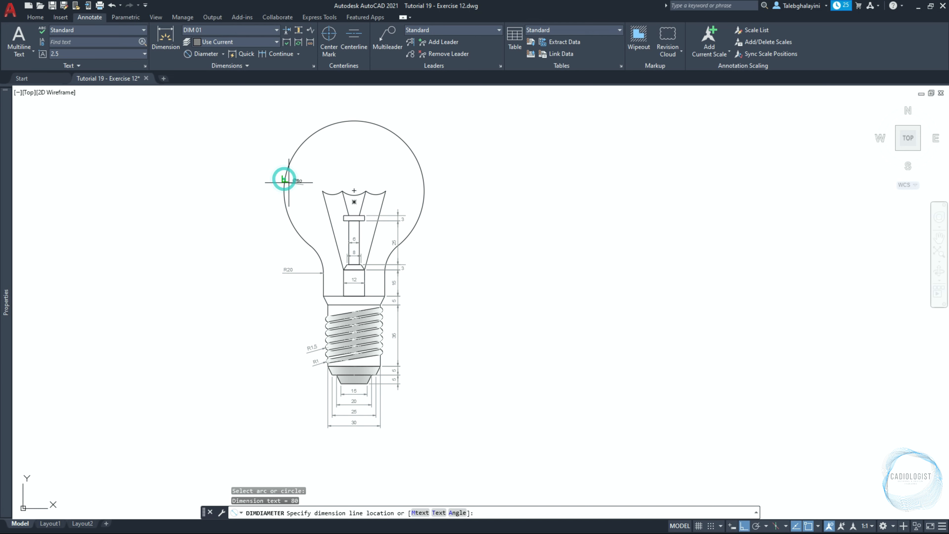
left_click(284, 191)
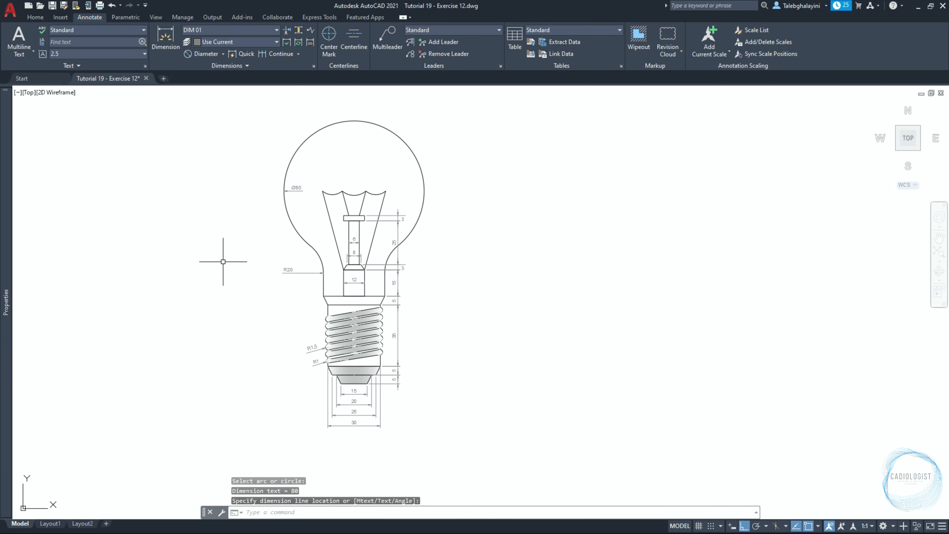
Zoom to the drawing extents, switch to Layout1 and delete its default viewport
type("z")
key("Return")
type("E")
key("Return")
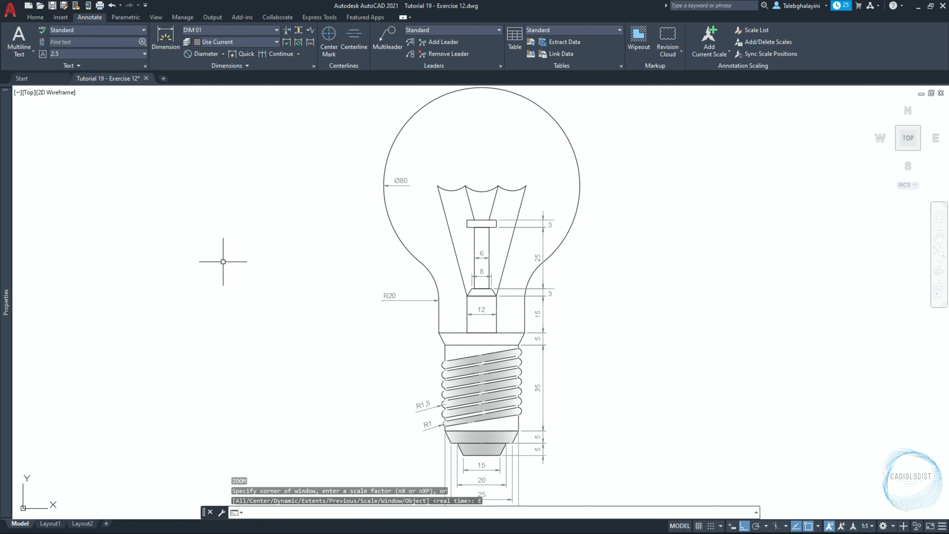
left_click(50, 524)
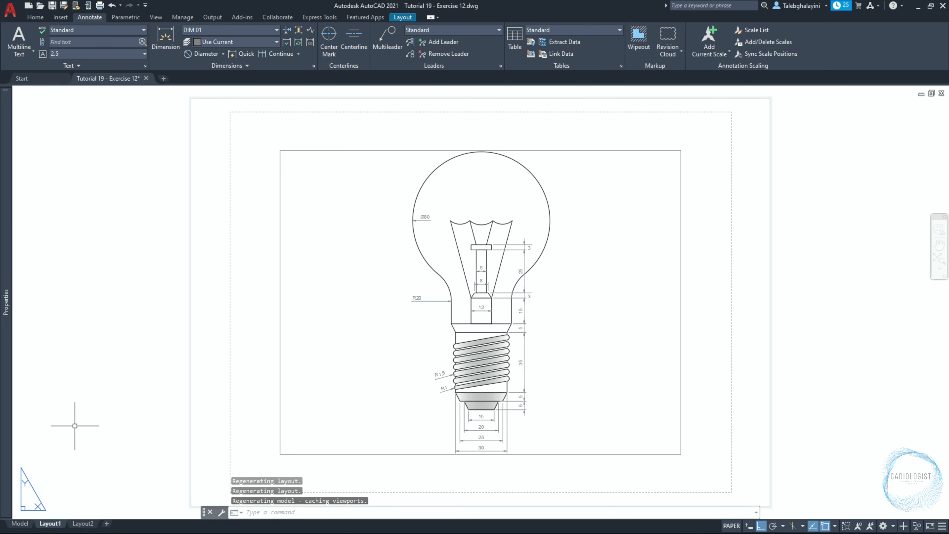
left_click(279, 361)
key("Delete")
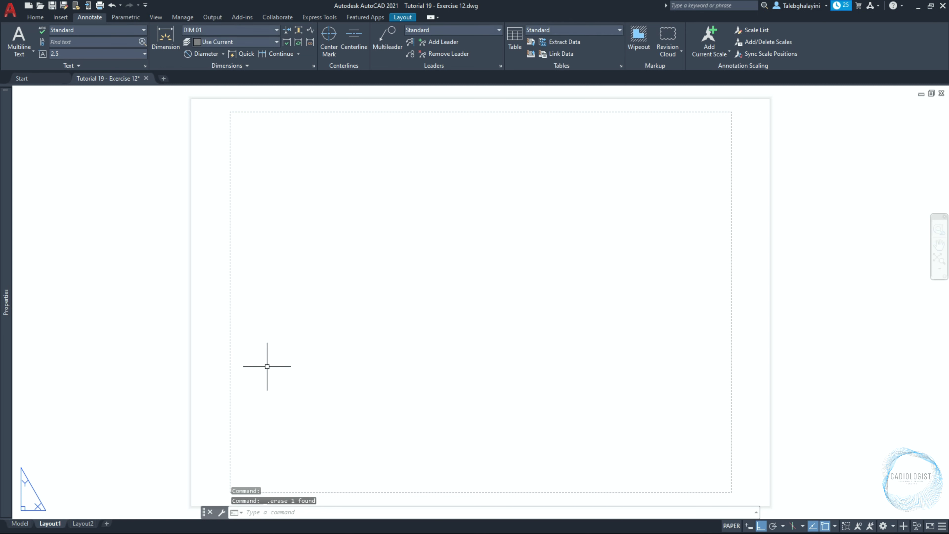
Rename the Layout1 layout as Exercise 12
right_click(55, 524)
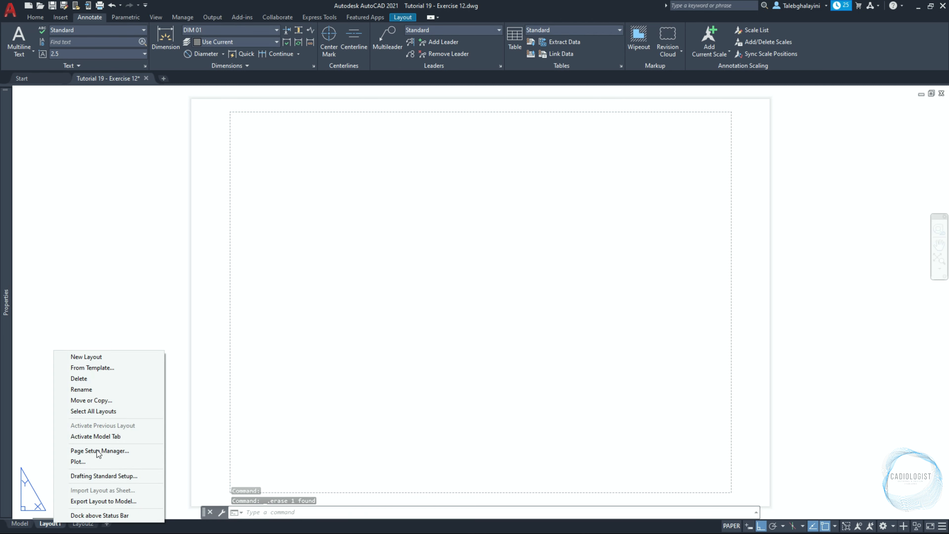
left_click(116, 389)
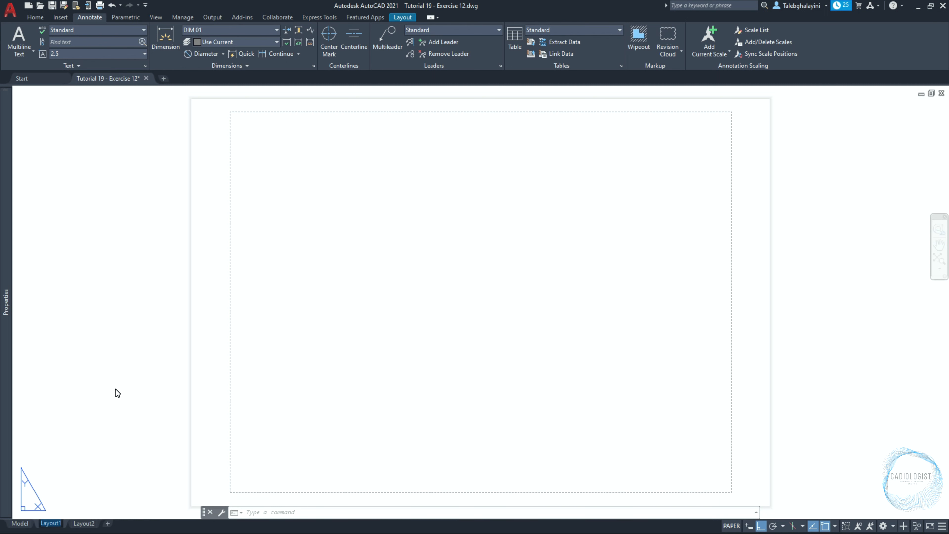
type("Exercise 12")
key("Return")
Modify the layout's page setup, choosing DWG To PDF.pc3 as the printer/plotter
right_click(65, 524)
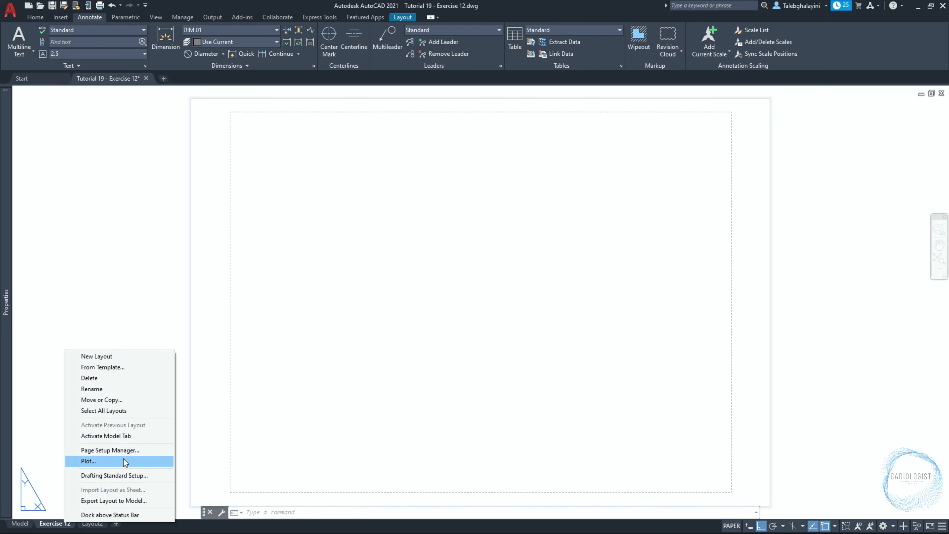
left_click(126, 453)
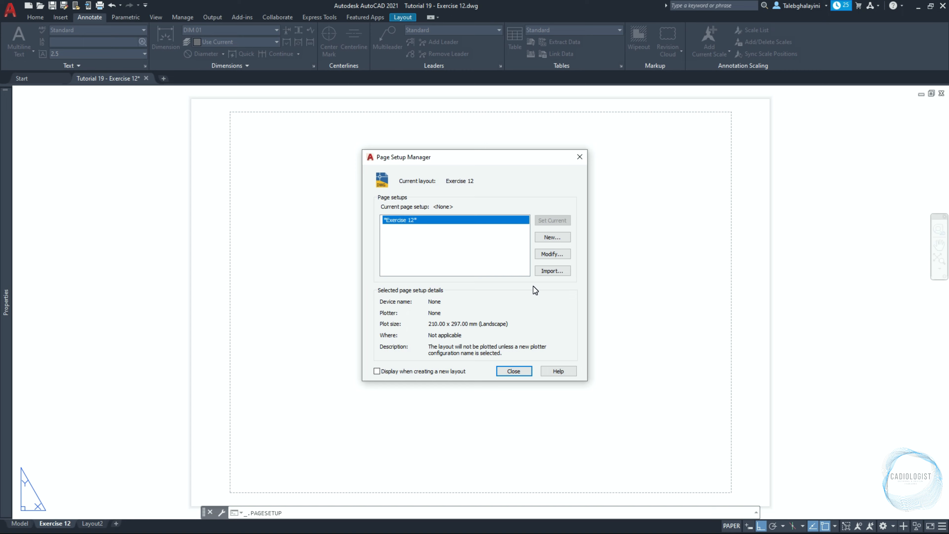
left_click(548, 254)
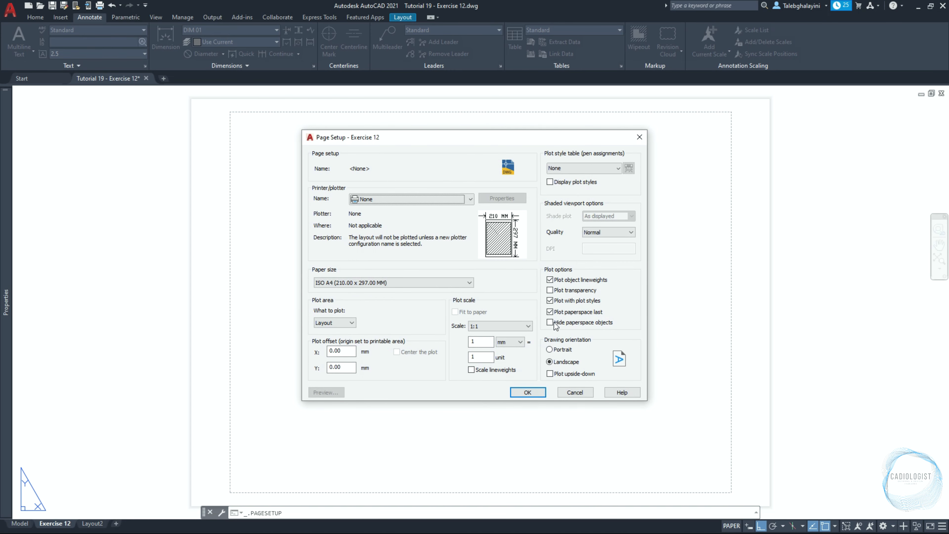
left_click(454, 199)
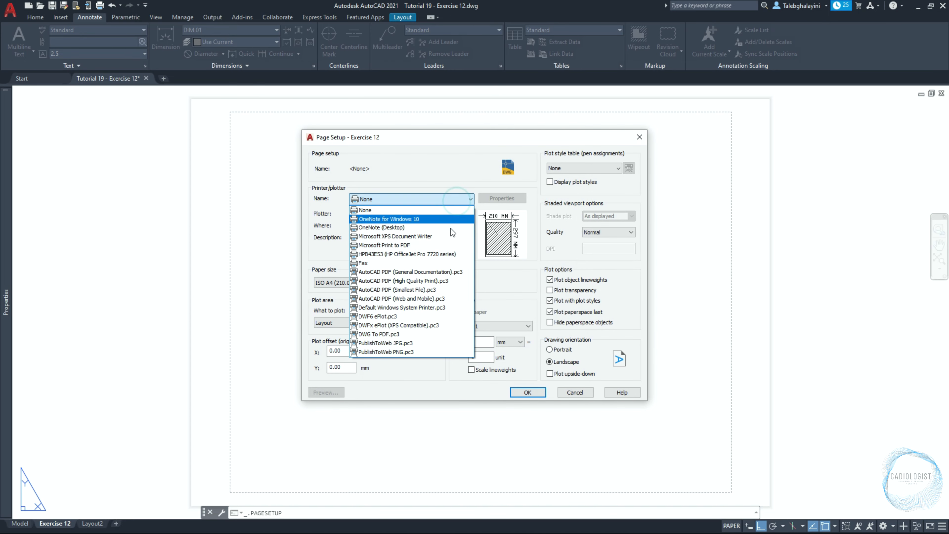
left_click(433, 332)
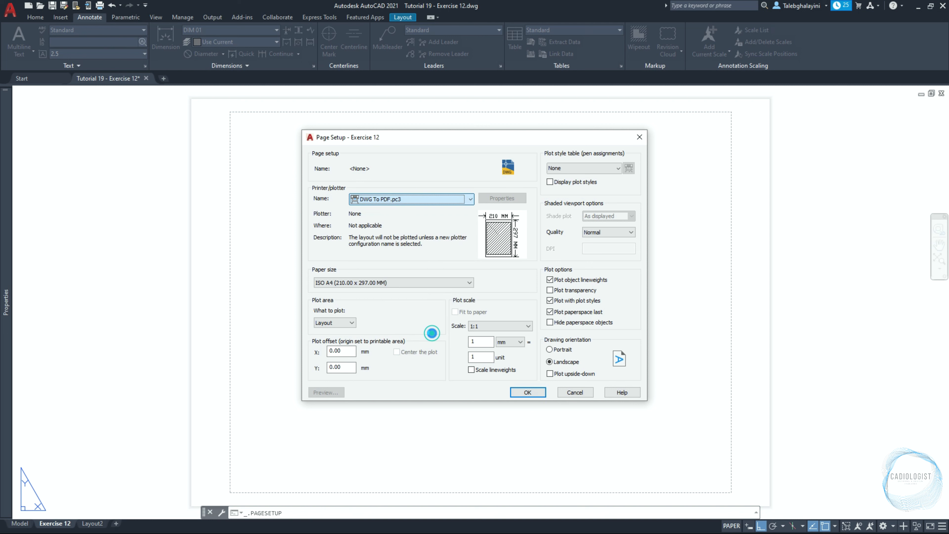
Set the paper size to ISO full bleed A4 (297.00 x 210.00 MM), confirm, and close the page setup manager
left_click(419, 287)
left_click(469, 319)
left_click(468, 317)
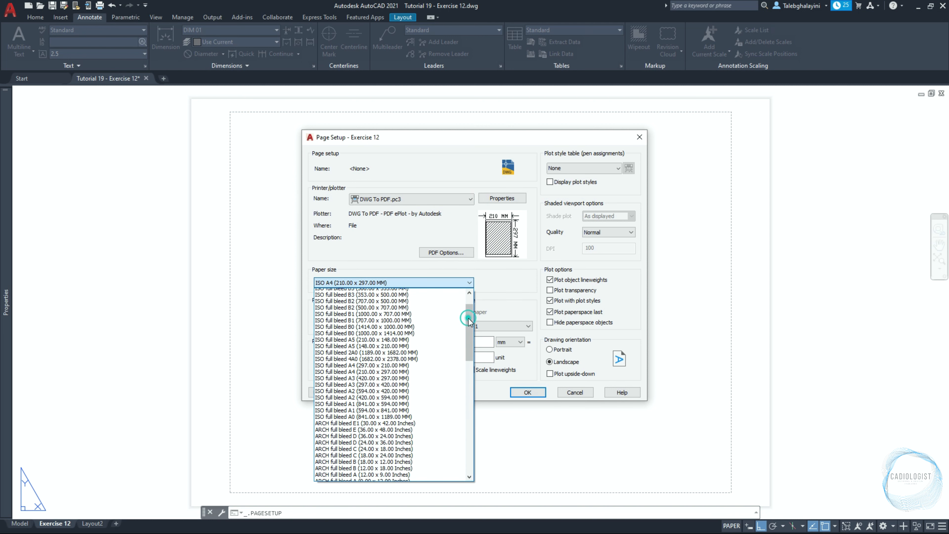
left_click(409, 368)
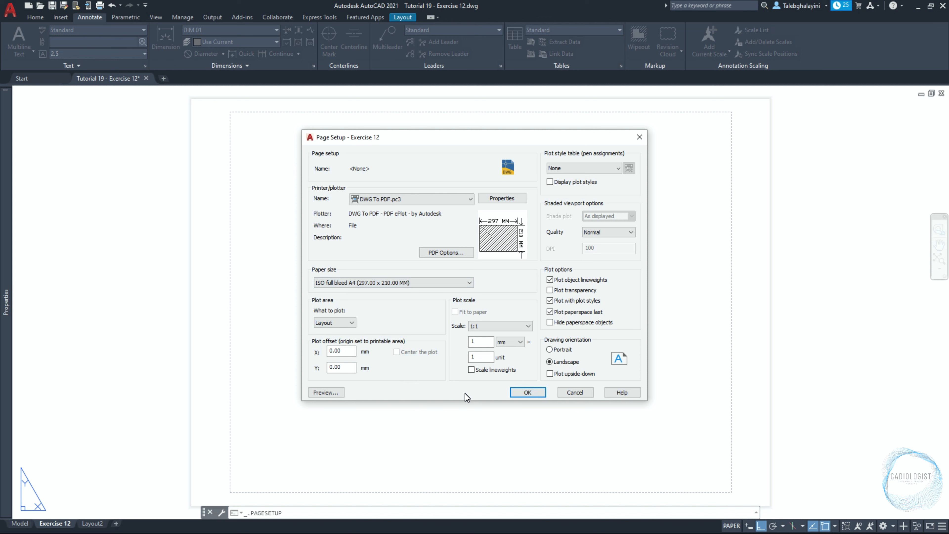
left_click(471, 369)
left_click(525, 393)
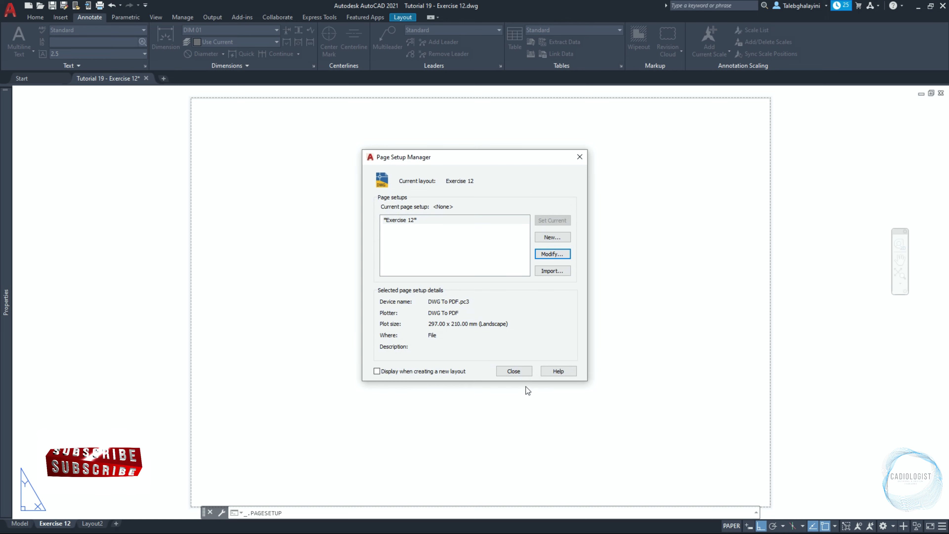
left_click(513, 371)
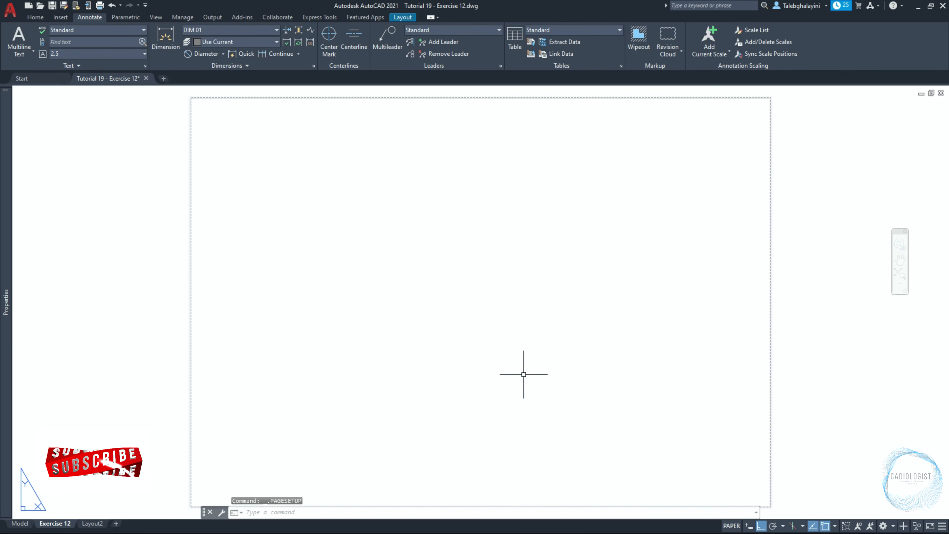
Create a single viewport fitted to the Exercise 12 layout
type("v")
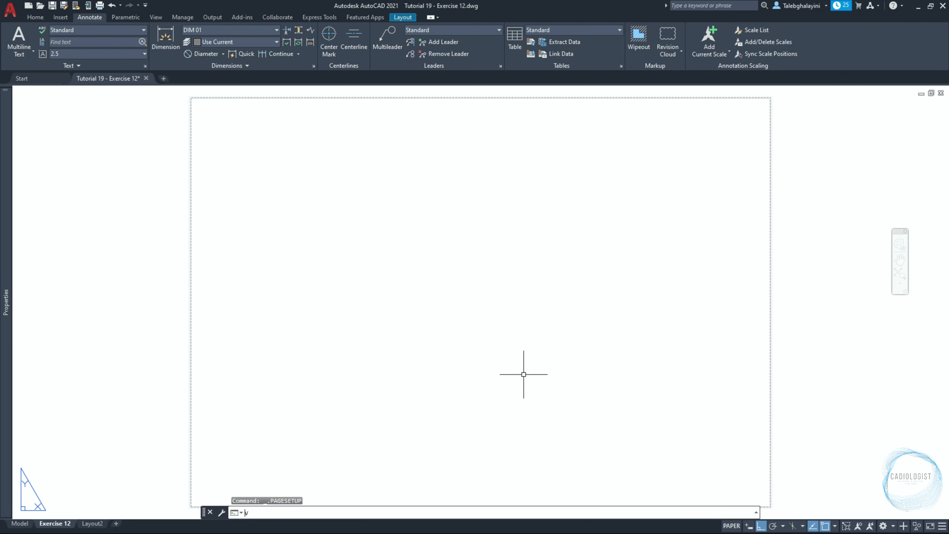
type("PORTS")
key("Return")
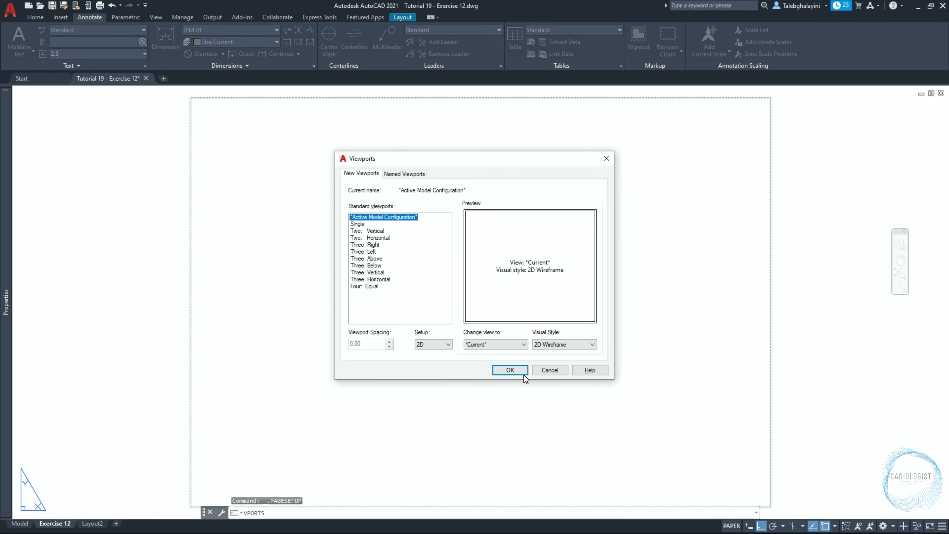
left_click(357, 225)
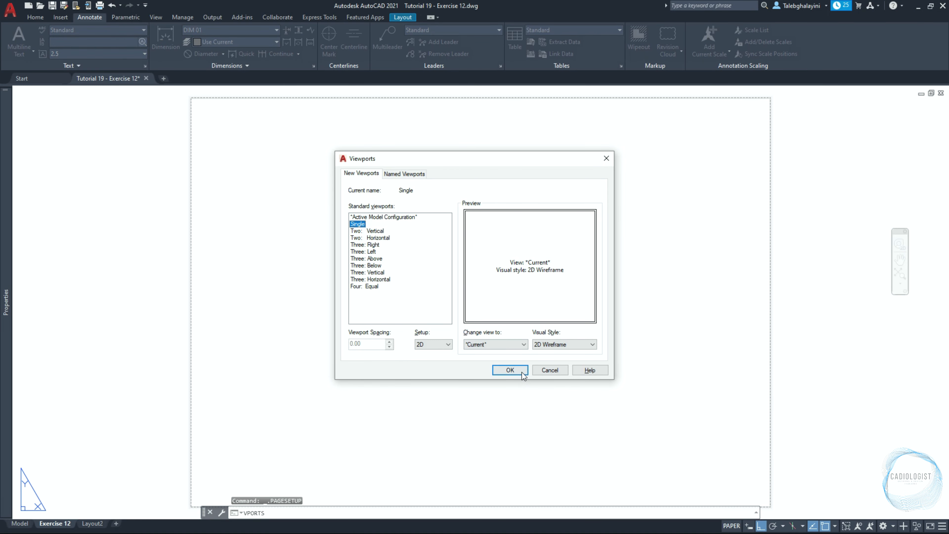
left_click(510, 370)
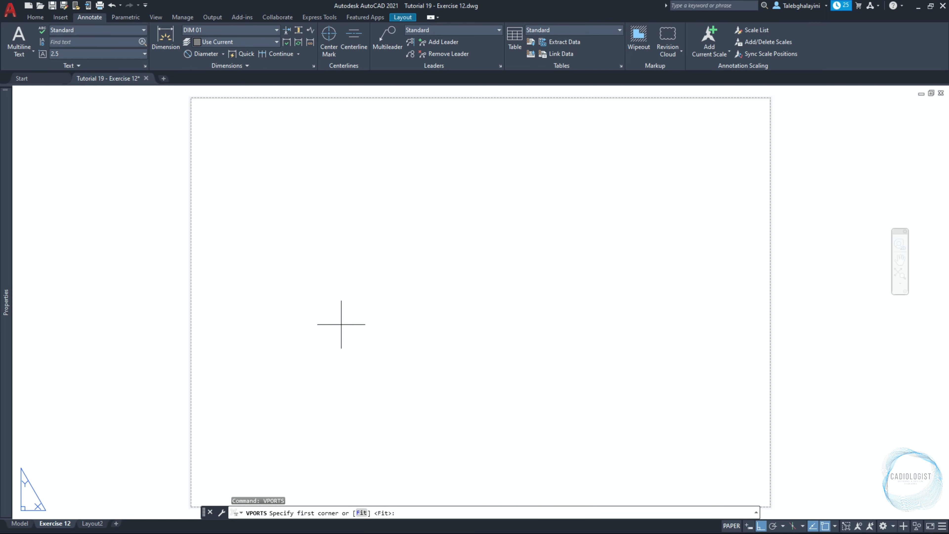
key("Return")
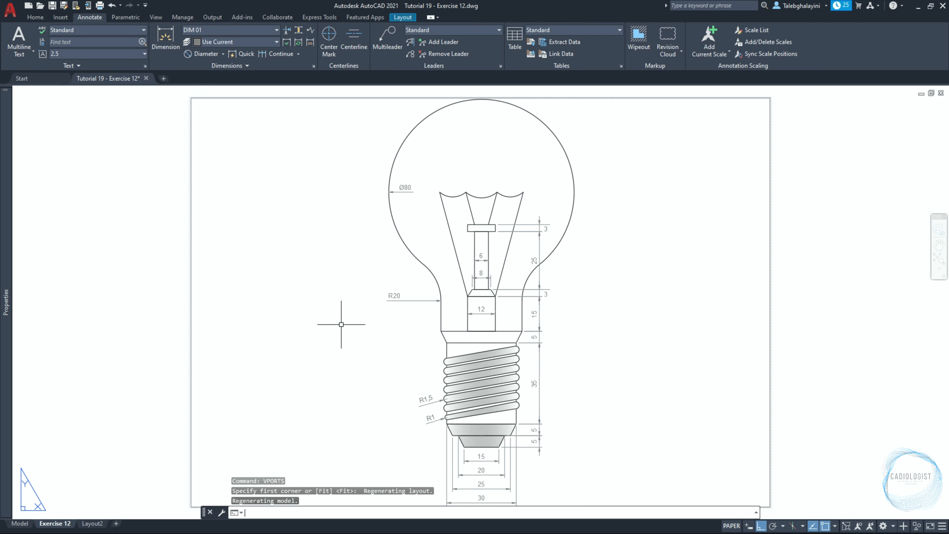
Move the new viewport onto the Defpoints layer
type("LA")
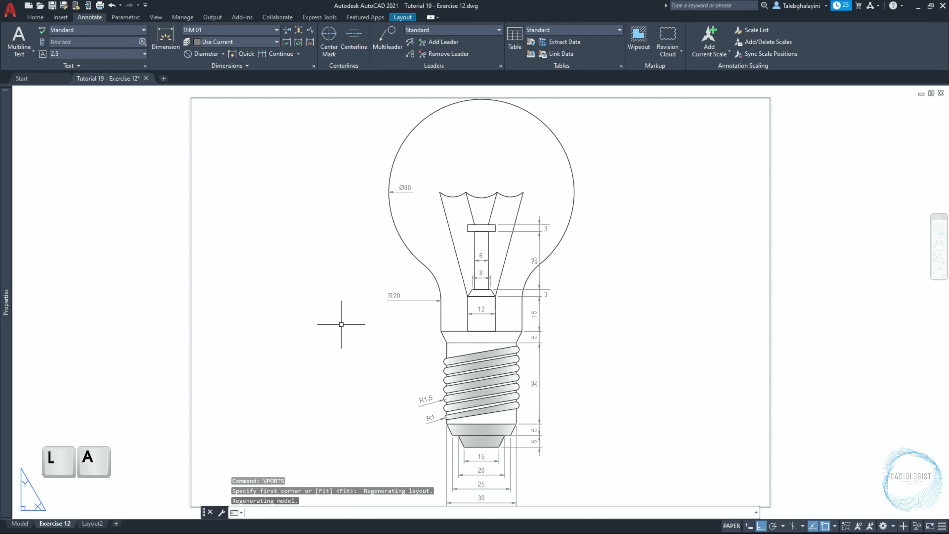
key("Return")
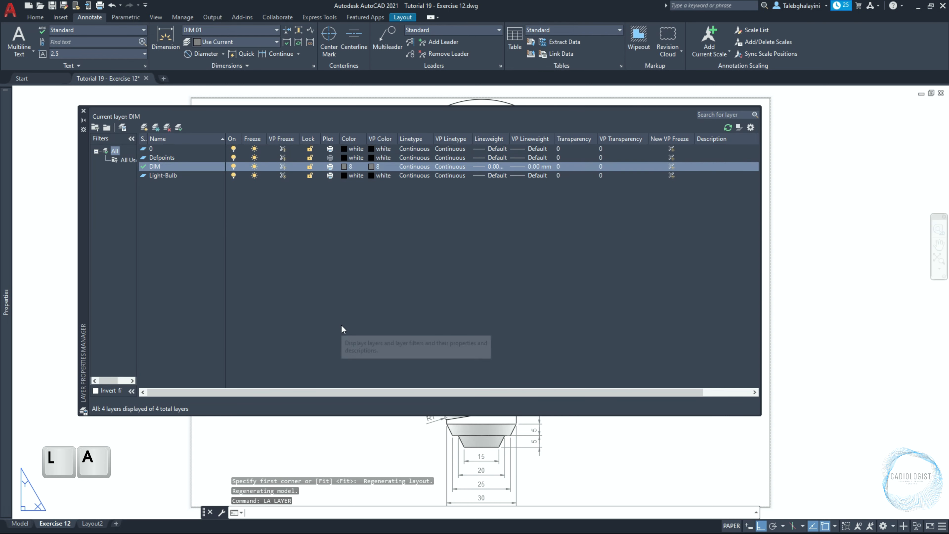
left_click(187, 158)
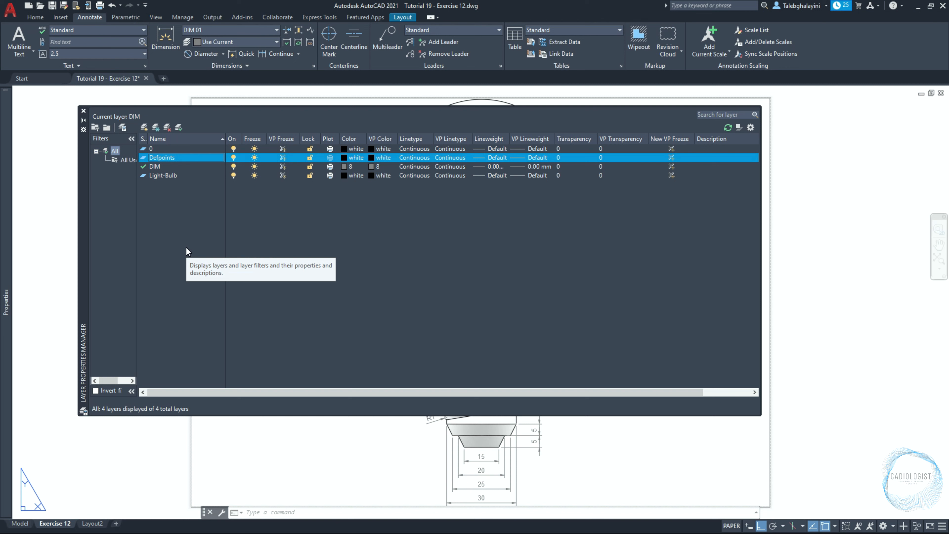
left_click(83, 111)
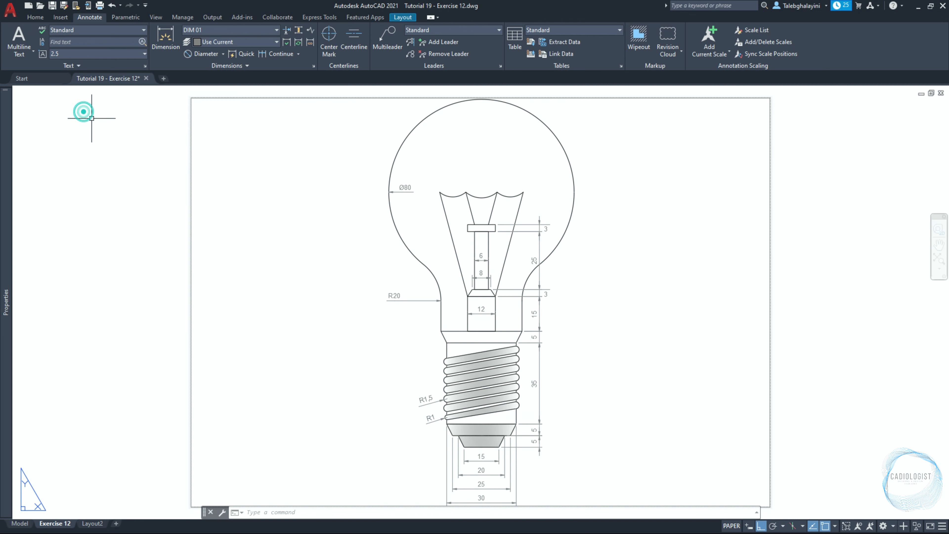
left_click(191, 155)
mouse_move(11, 138)
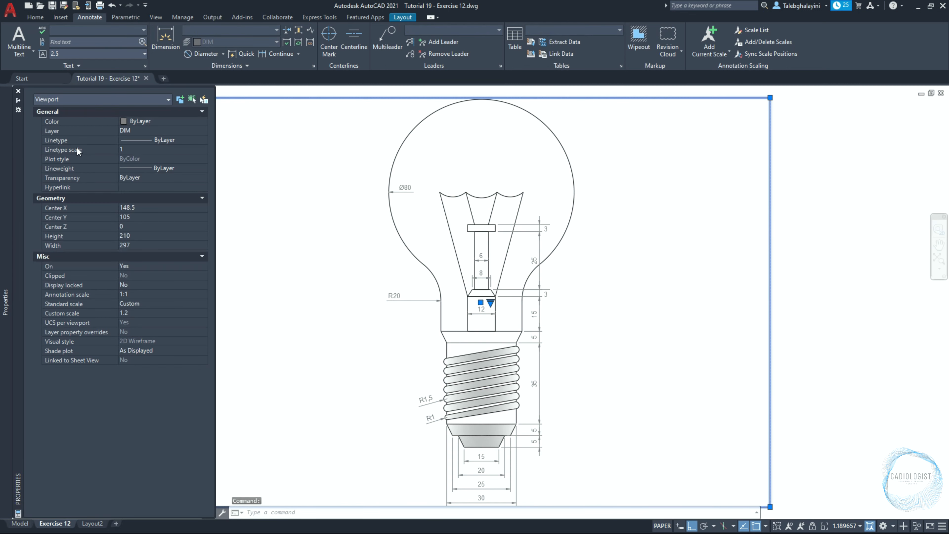
left_click(135, 132)
left_click(133, 147)
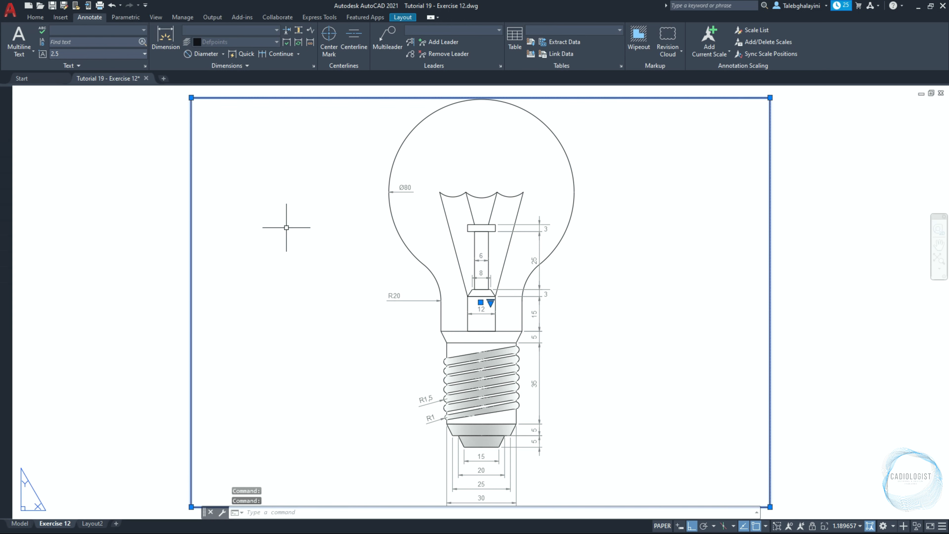
key("Escape")
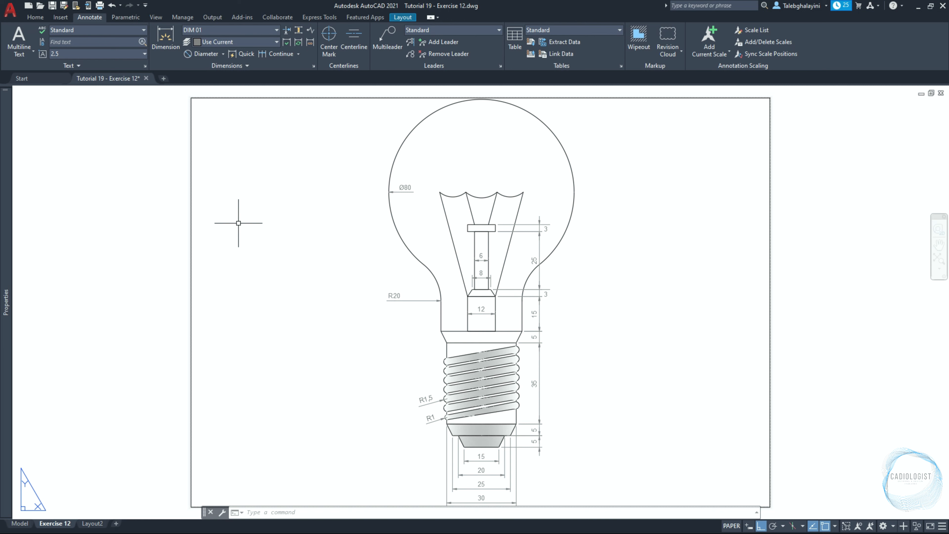
Open the Tutorial 08 - Exercise 01.dwg drawing
key("ctrl+o")
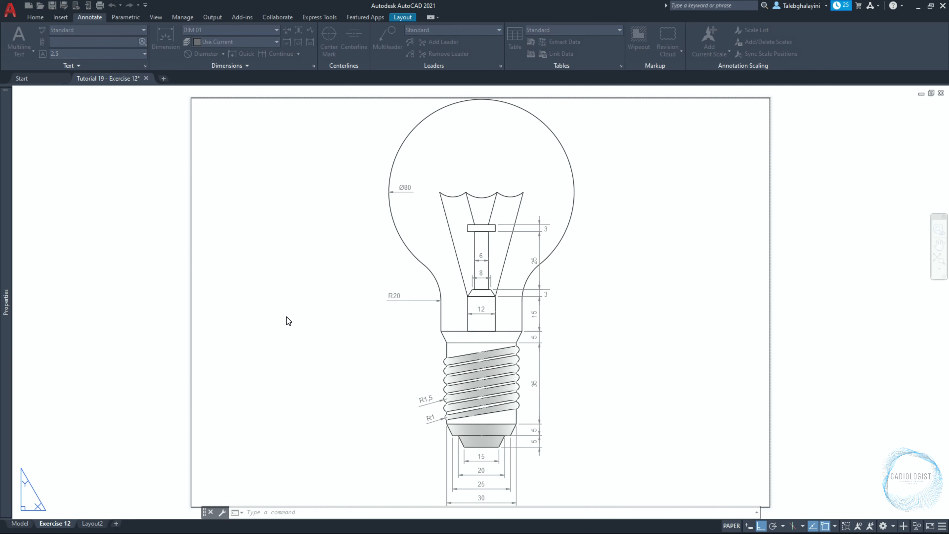
left_click(429, 189)
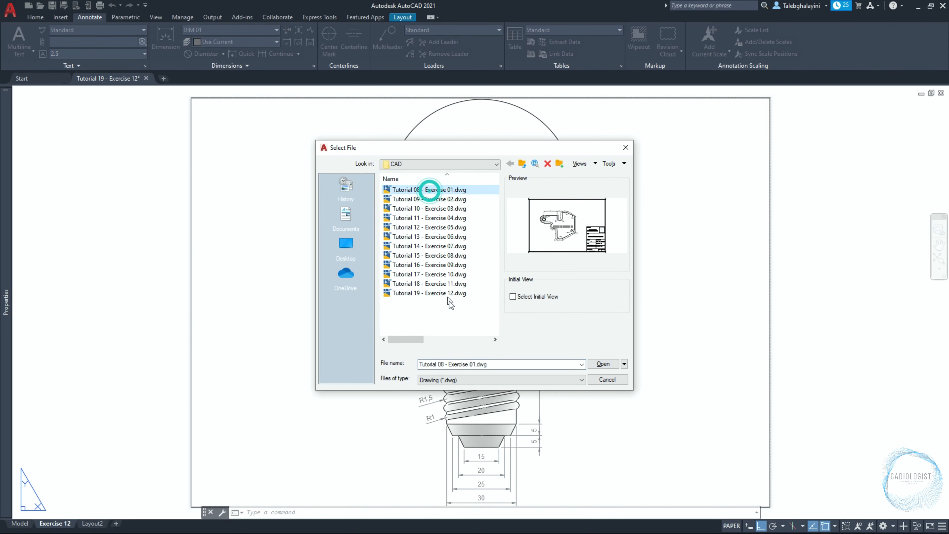
left_click(607, 361)
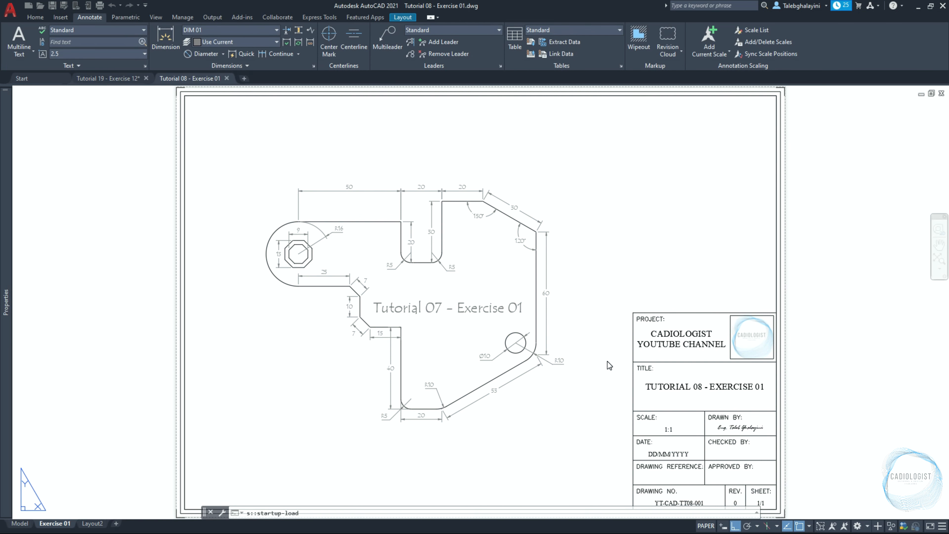
Copy the title block and border with a base point at their lower-right corner
scroll(608, 361, "down", 4)
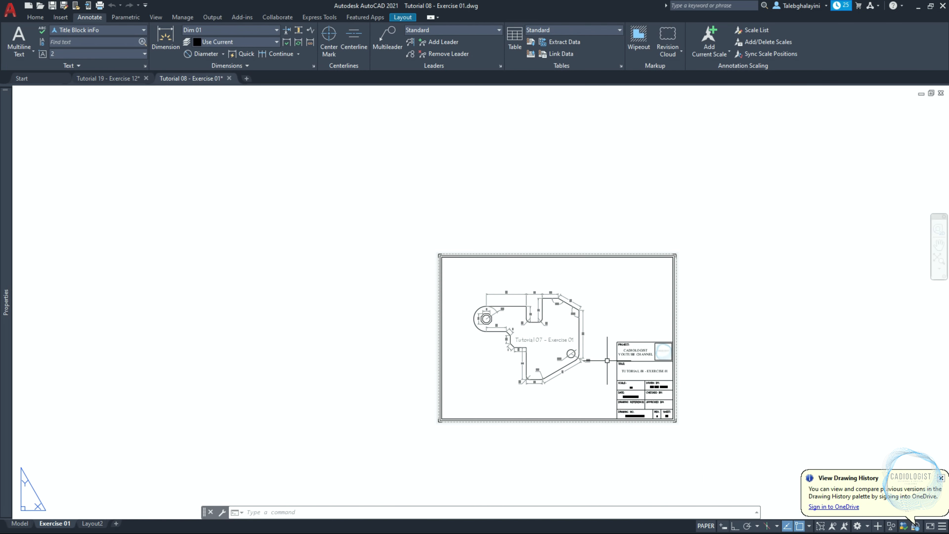
scroll(607, 361, "up", 2)
left_click(623, 361)
left_click(610, 310)
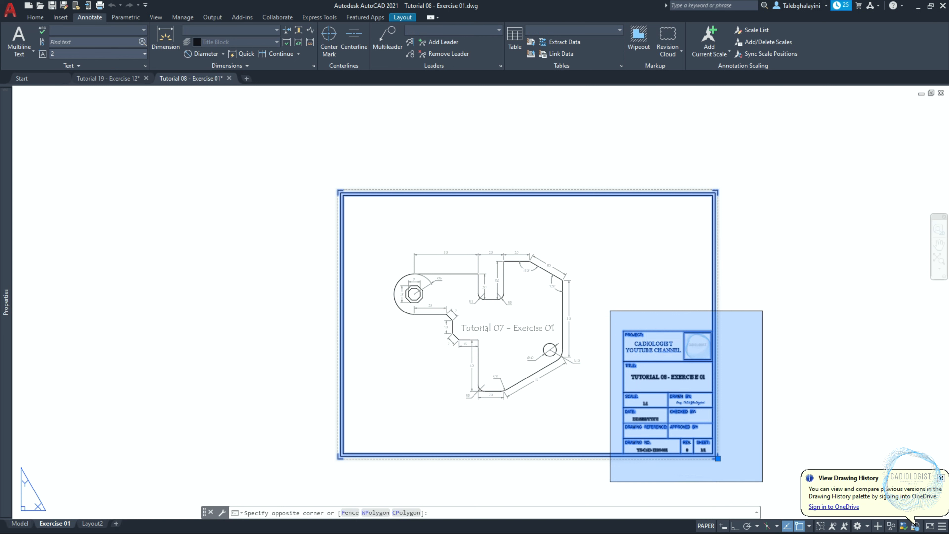
left_click(762, 481)
type("co")
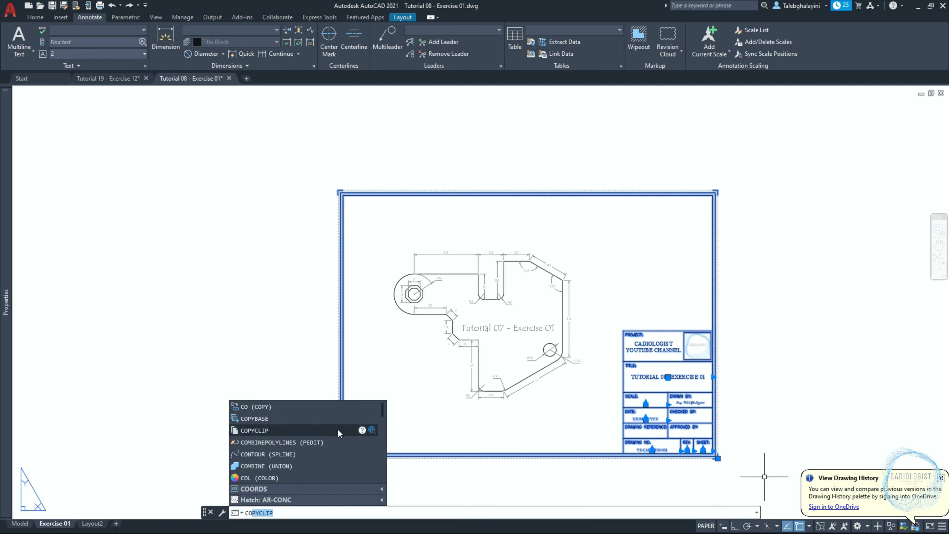
left_click(323, 419)
scroll(717, 457, "up", 4)
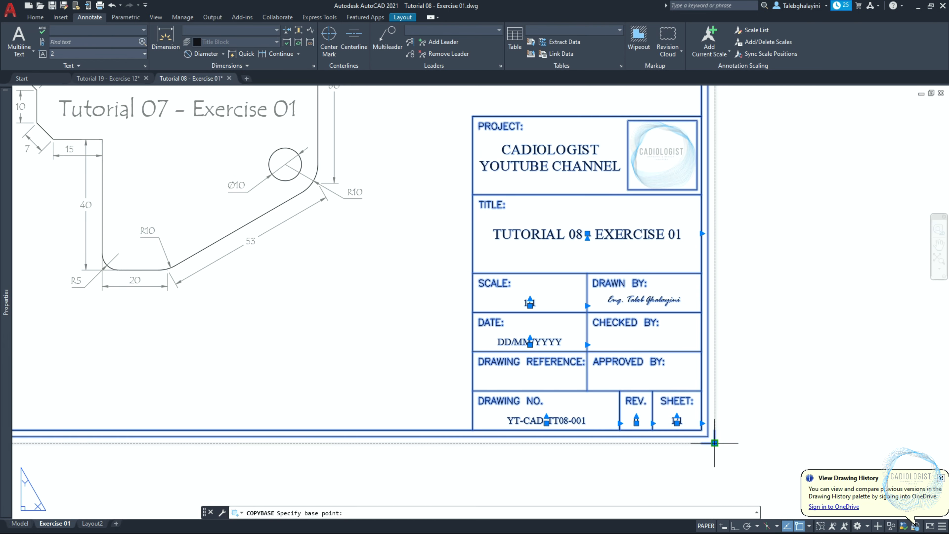
left_click(714, 443)
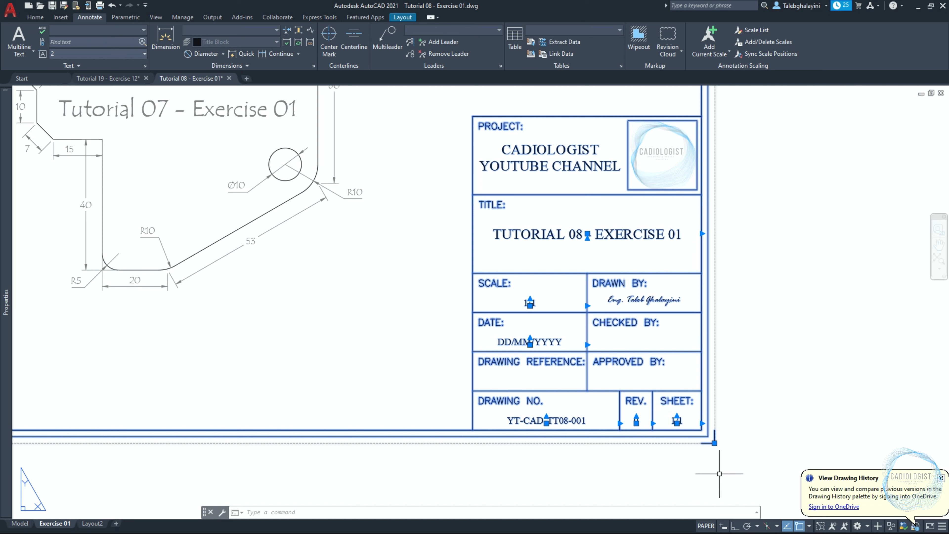
Paste the title block into the Exercise 12 layout, aligning its lower-right corner with the paper's corner
left_click(119, 77)
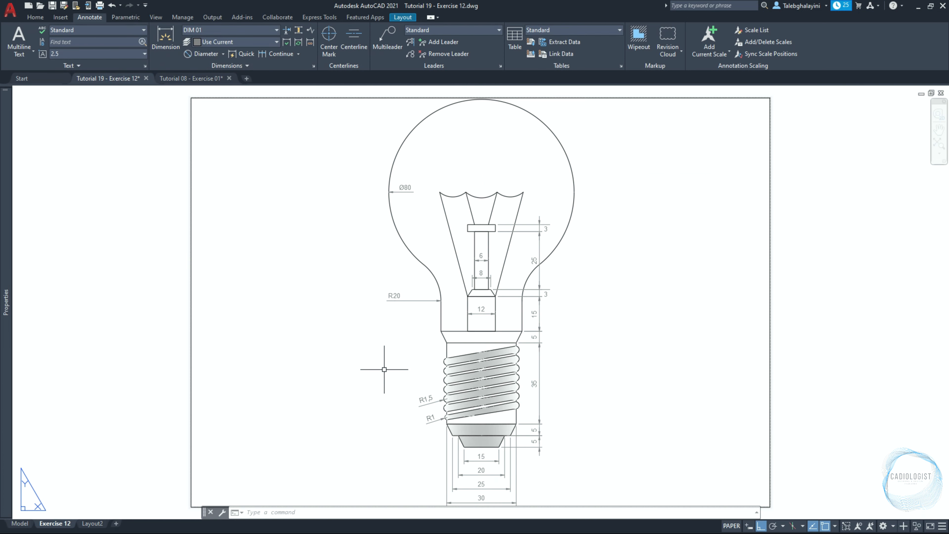
key("ctrl+v")
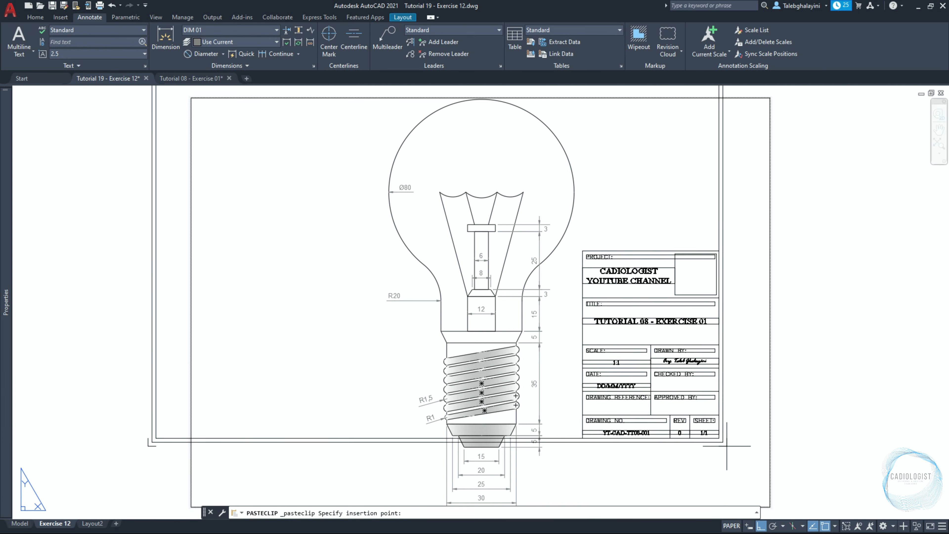
left_click(773, 482)
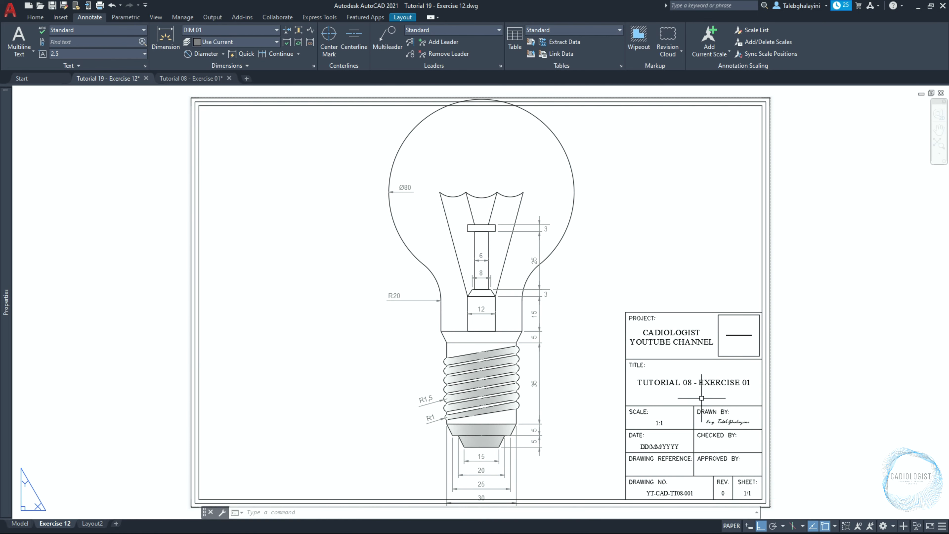
Stretch the viewport's corners to fit inside the pasted border frame
left_click(770, 199)
left_click(770, 97)
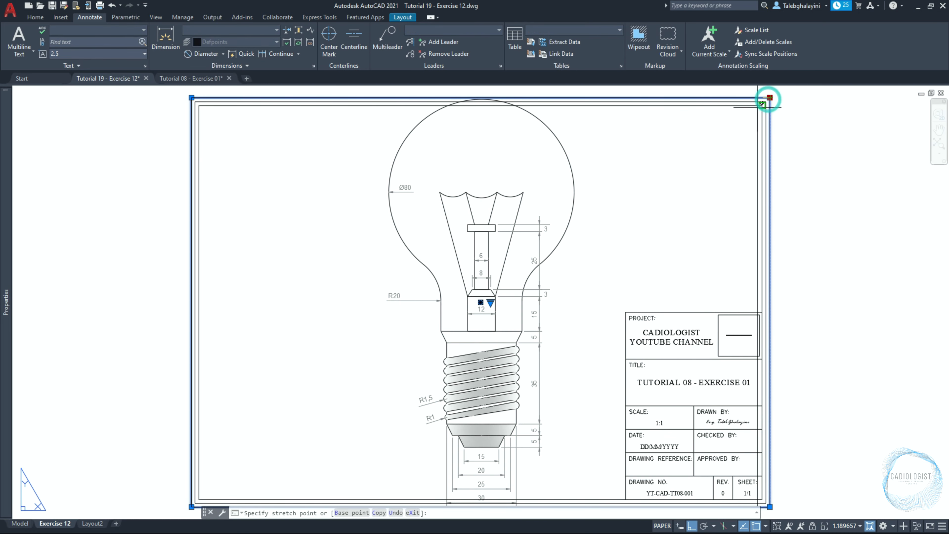
left_click(761, 106)
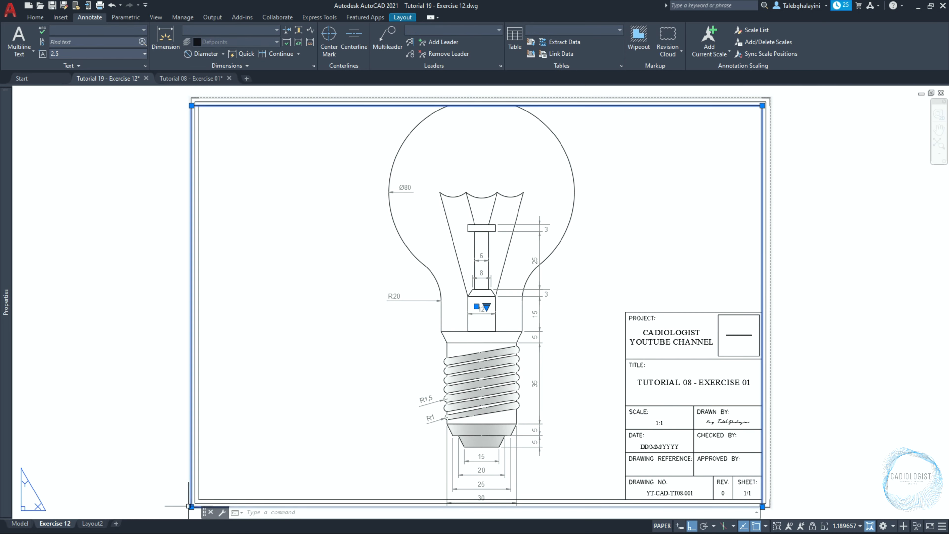
left_click(191, 507)
left_click(199, 499)
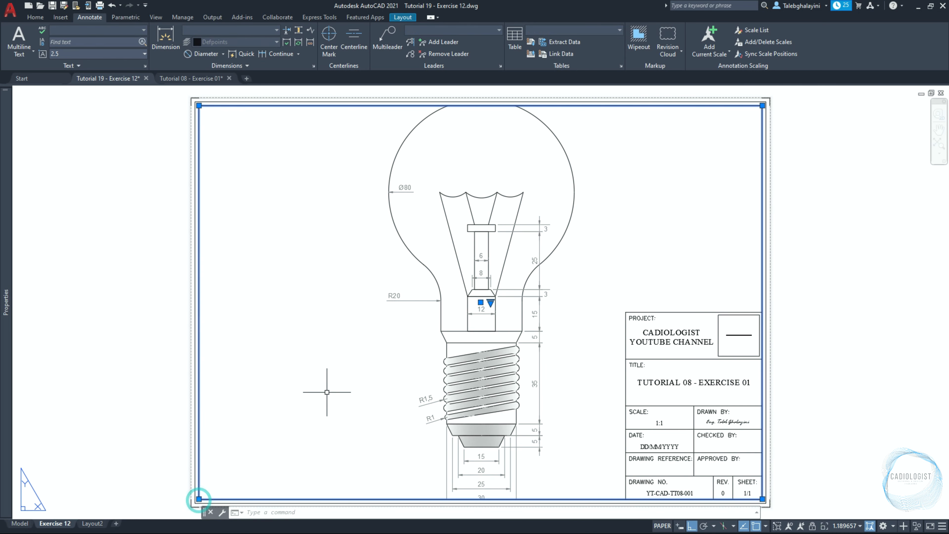
Set the viewport scale to 1:1 and pan the light bulb left, clear of the title block
left_click(847, 525)
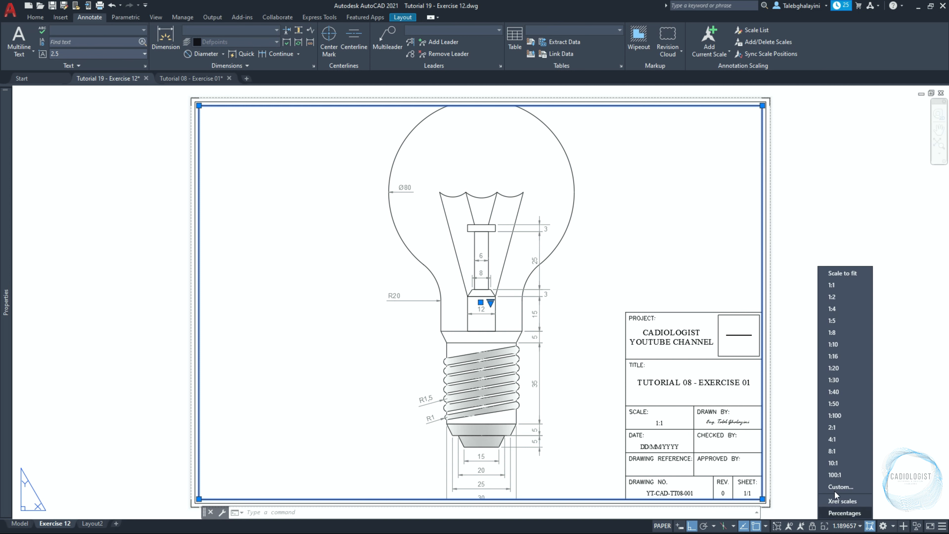
left_click(837, 285)
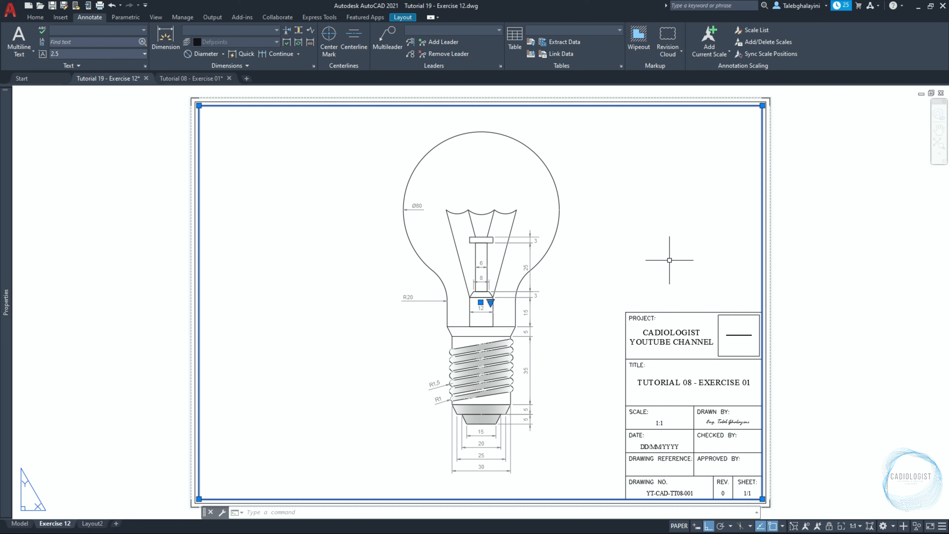
double_click(669, 260)
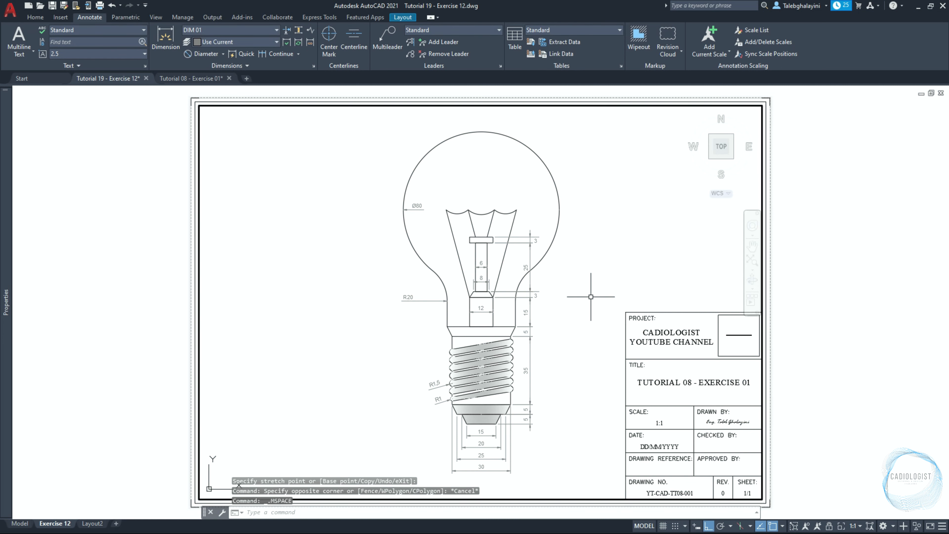
mouse_move(591, 296)
middle_mouse_down()
mouse_move(525, 300)
mouse_move(533, 298)
middle_mouse_up()
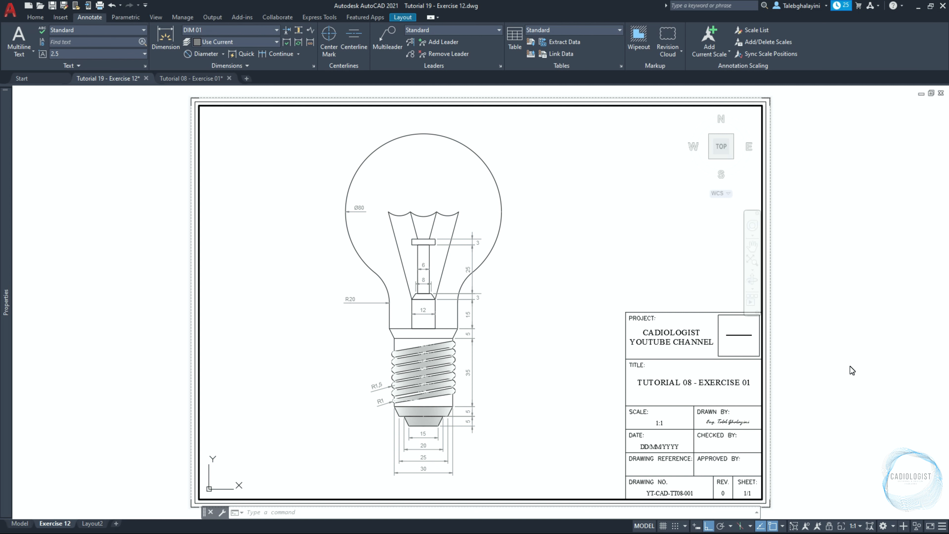
Lock the viewport's display and return to paper space
left_click(829, 525)
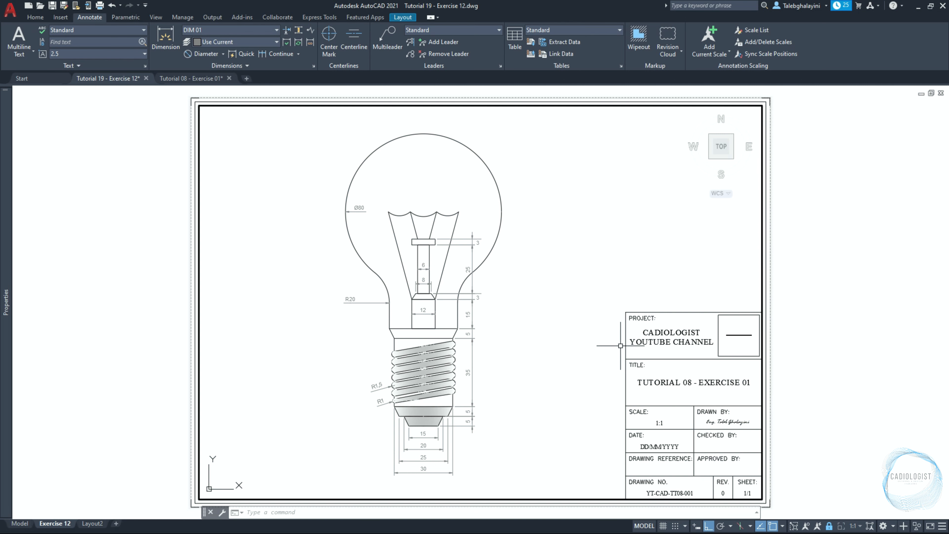
scroll(620, 346, "down", 3)
scroll(583, 332, "up", 3)
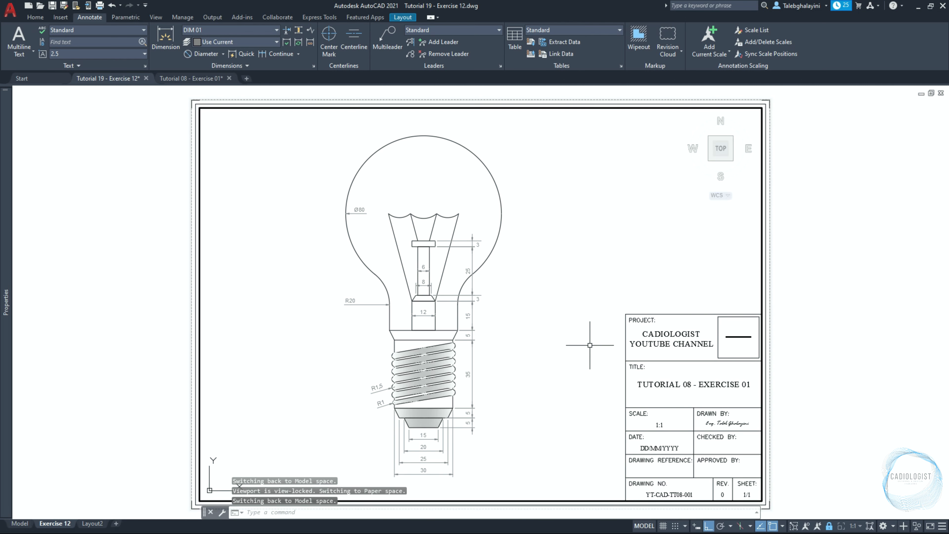
double_click(796, 337)
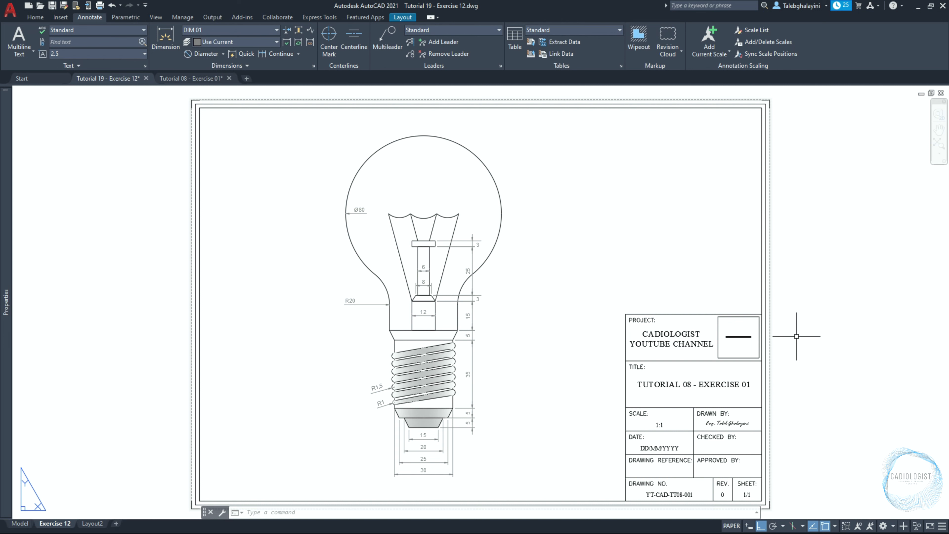
Open the External References palette with the XREF command
type("XRF")
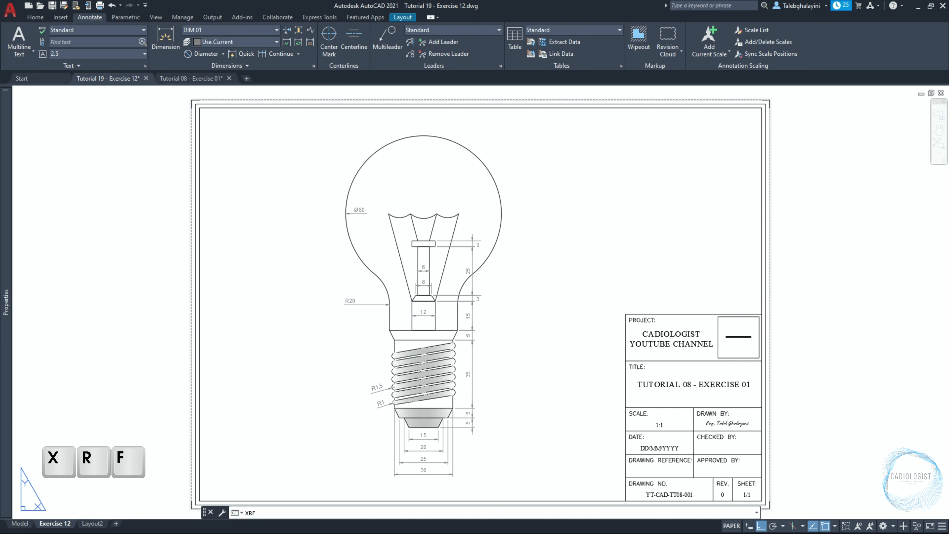
key("Return")
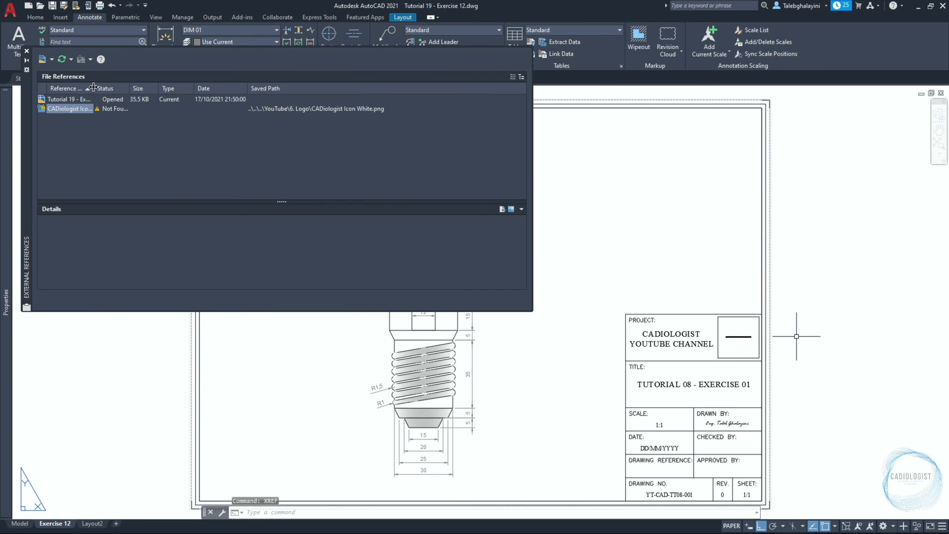
Re-path the missing CADiologist Icon White image reference to the PNG in the 6. Logo folder and close the palette
double_click(93, 87)
double_click(151, 89)
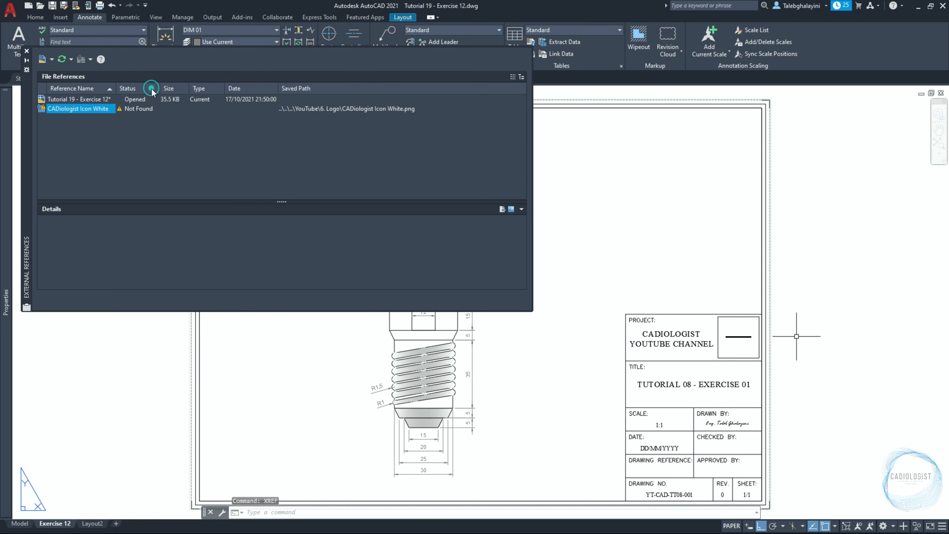
left_click(140, 108)
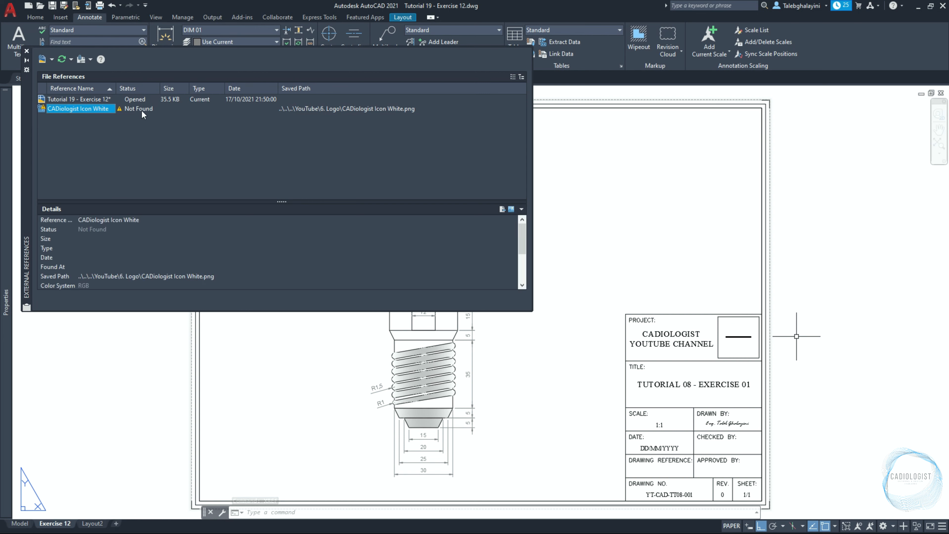
double_click(141, 109)
left_click(407, 200)
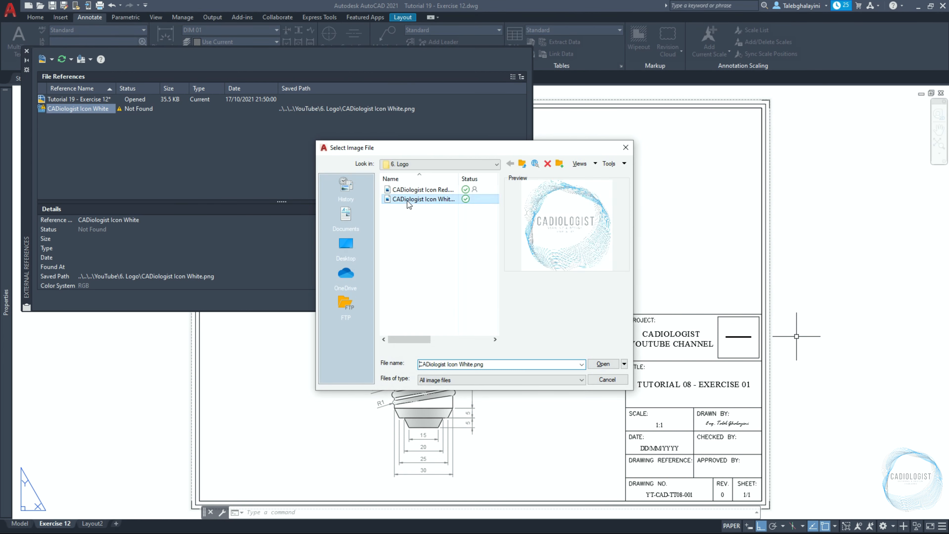
left_click(603, 364)
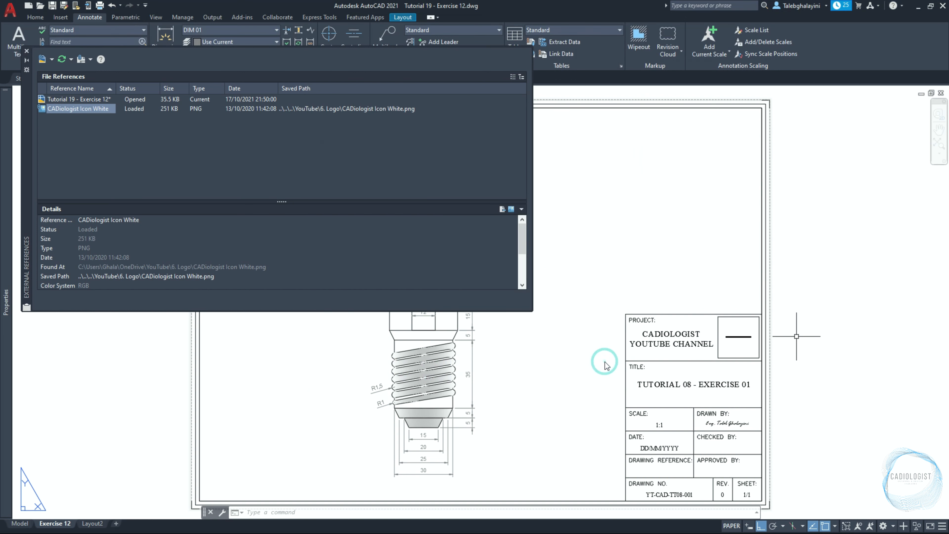
left_click(26, 51)
Edit the title block's title text to read TUTORIAL 19 - EXERCISE 12
double_click(692, 385)
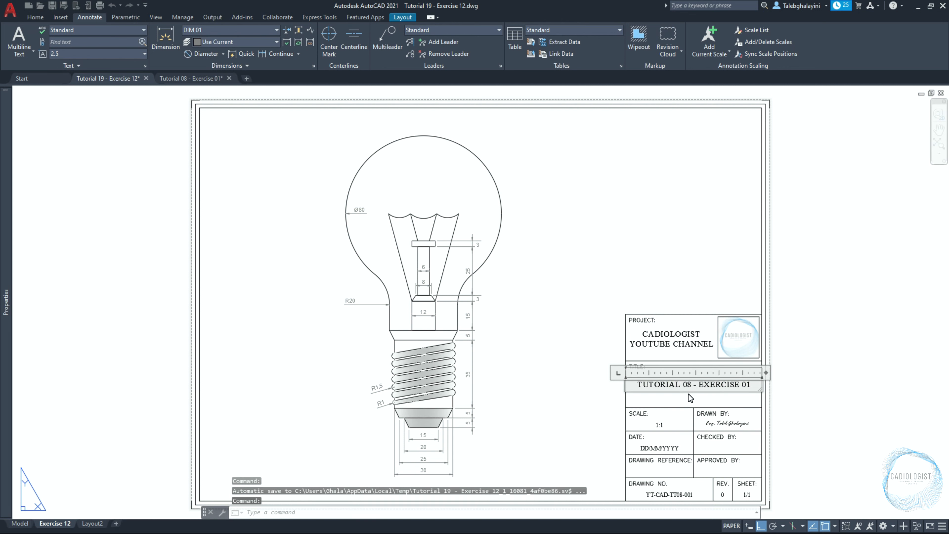
key("BackSpace")
key("BackSpace")
type("19")
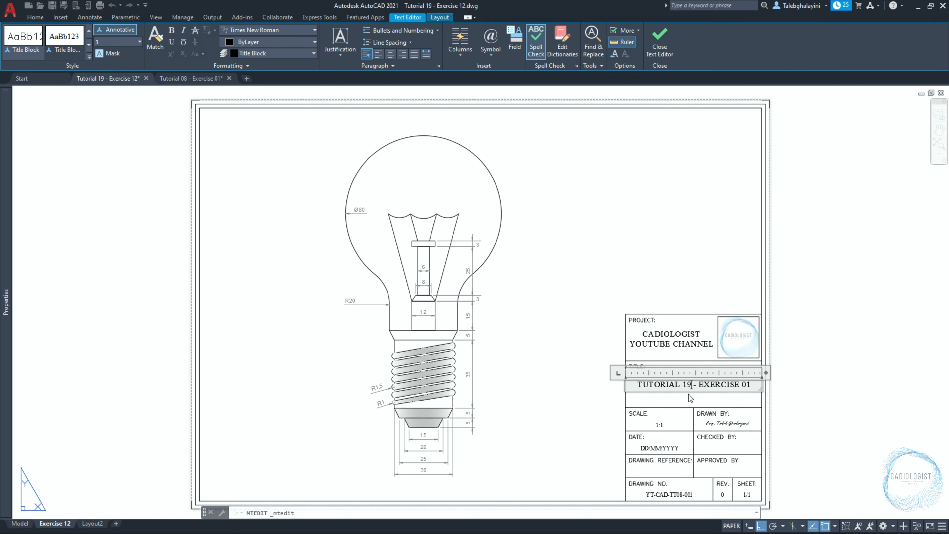
left_click(751, 385)
key("BackSpace")
key("BackSpace")
type("12")
left_click(817, 433)
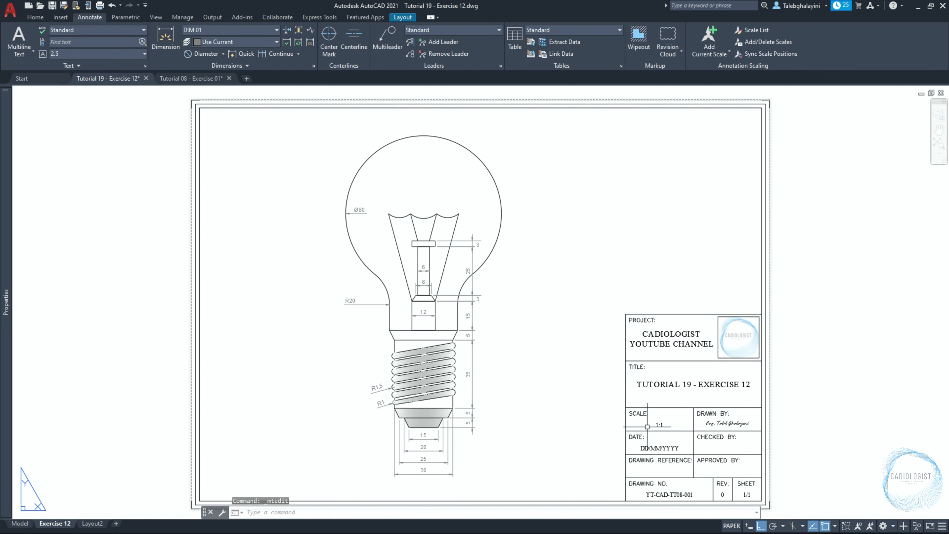
Move the 1:1 scale text by 1 unit within its title block cell
left_click(660, 425)
type("m")
key("Return")
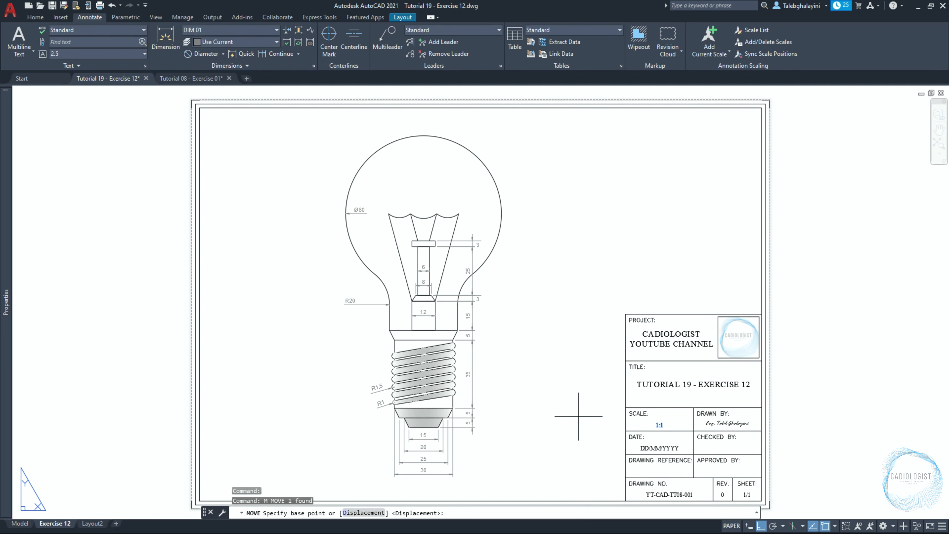
left_click(578, 417)
type("1")
key("Return")
key("Escape")
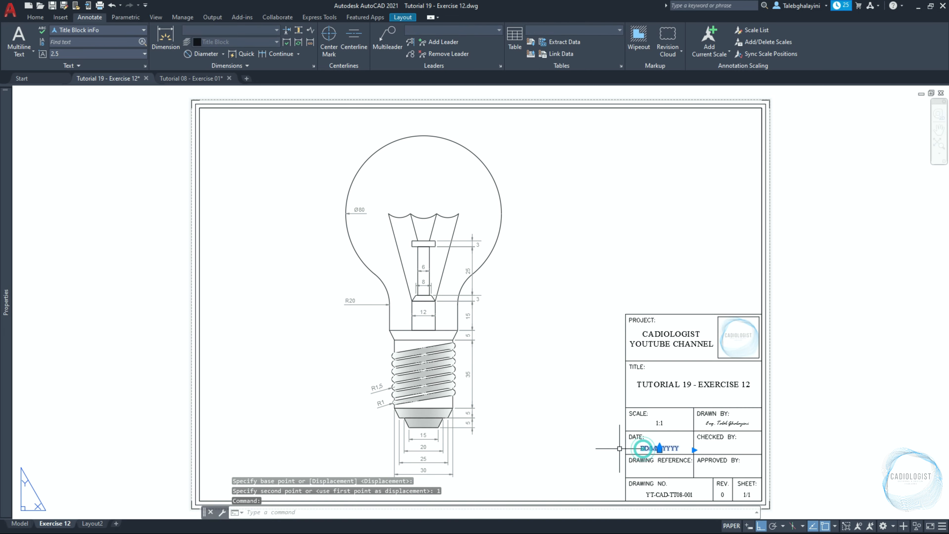
Change the drawing number in the title block to YT-CAD-TT19-EX-012
left_click(661, 495)
scroll(661, 496, "up", 8)
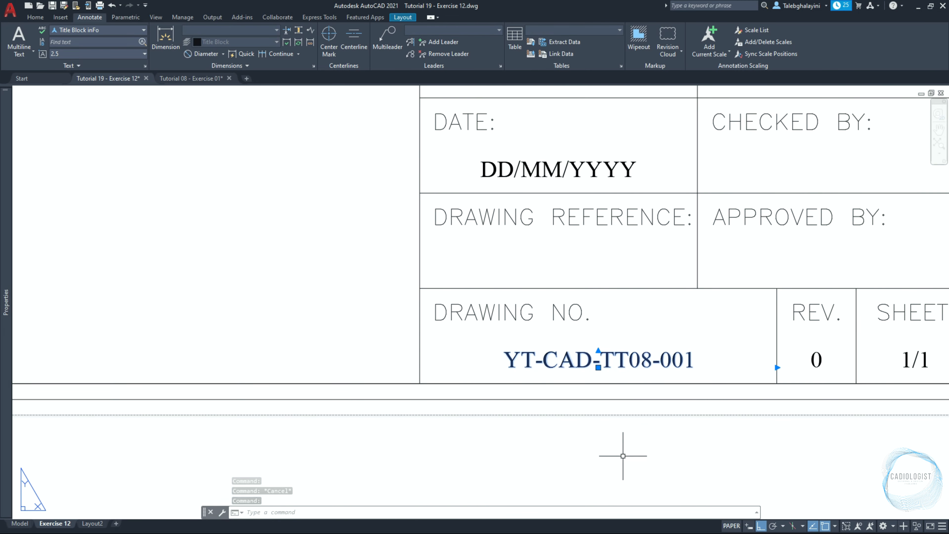
double_click(630, 357)
mouse_move(503, 360)
left_mouse_down()
mouse_move(525, 362)
mouse_move(536, 377)
left_mouse_up()
double_click(551, 359)
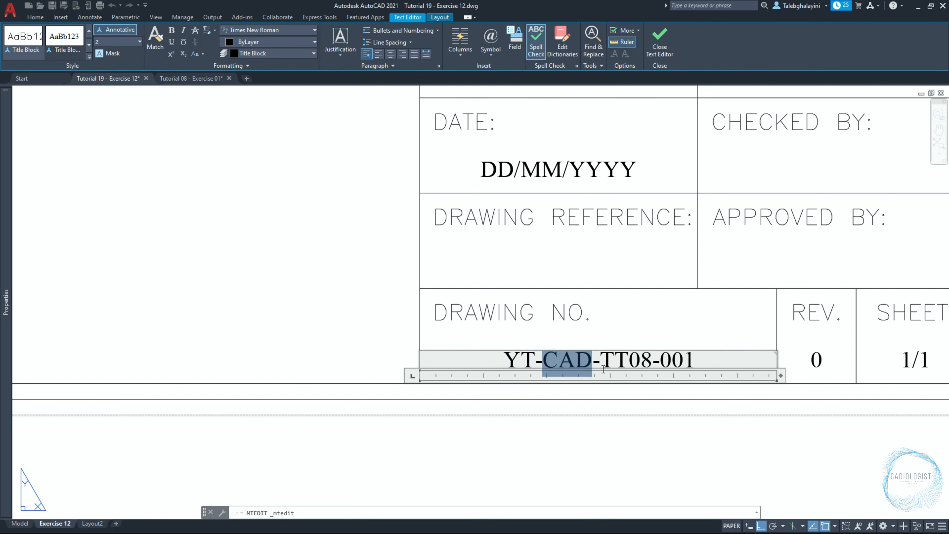
left_click_drag(629, 360, 651, 365)
type("19")
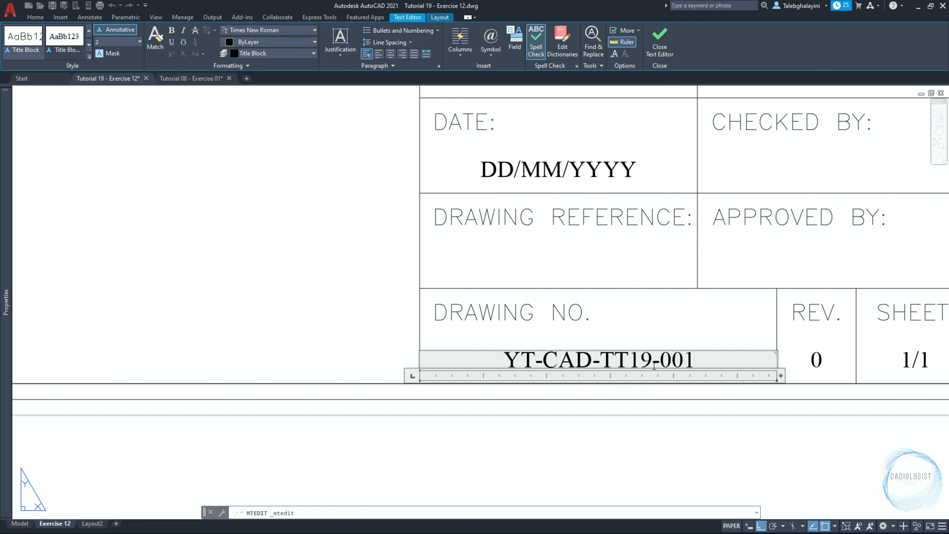
type("-EX")
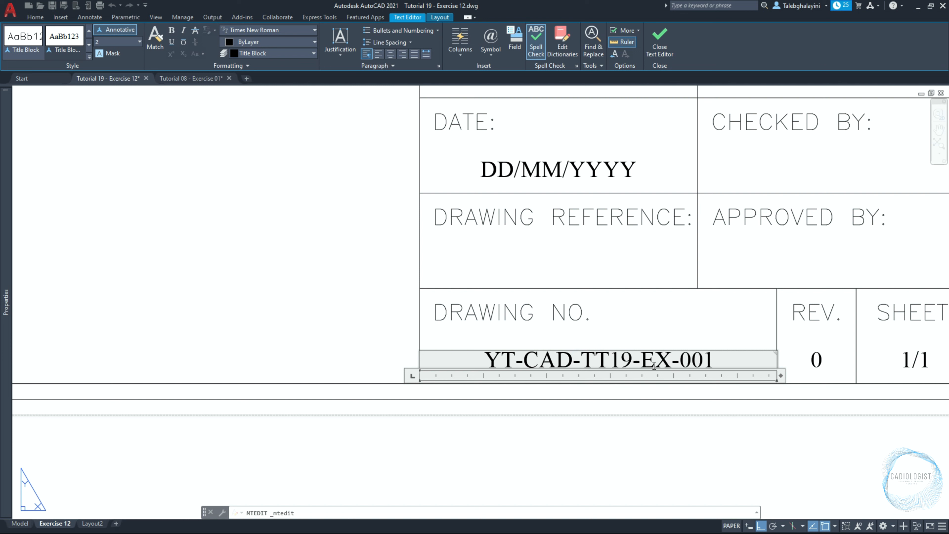
left_click_drag(692, 360, 713, 360)
type("12")
left_click(704, 438)
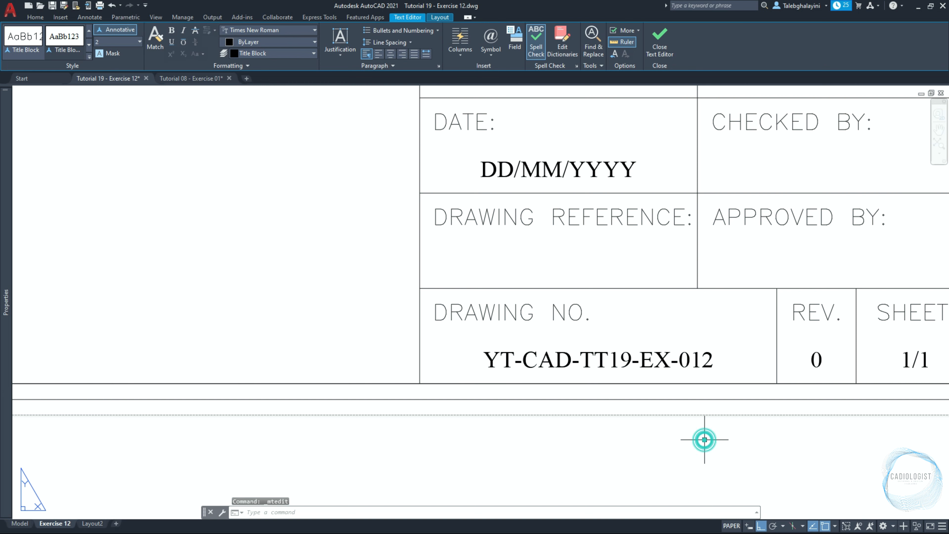
Open the plot settings for the Exercise 12 layout and preview the sheet on DWG To PDF at 1:1
type("z")
key("Return")
type("e")
key("Return")
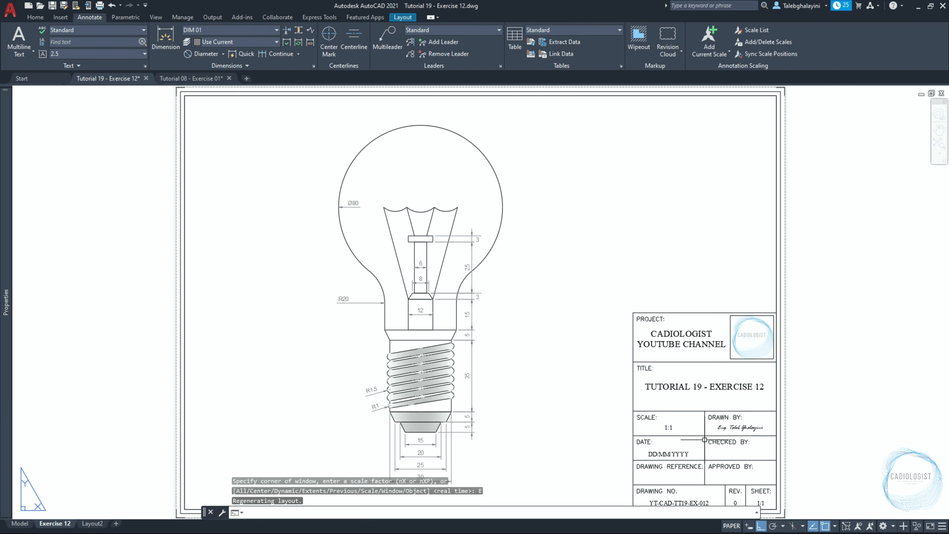
key("ctrl+p")
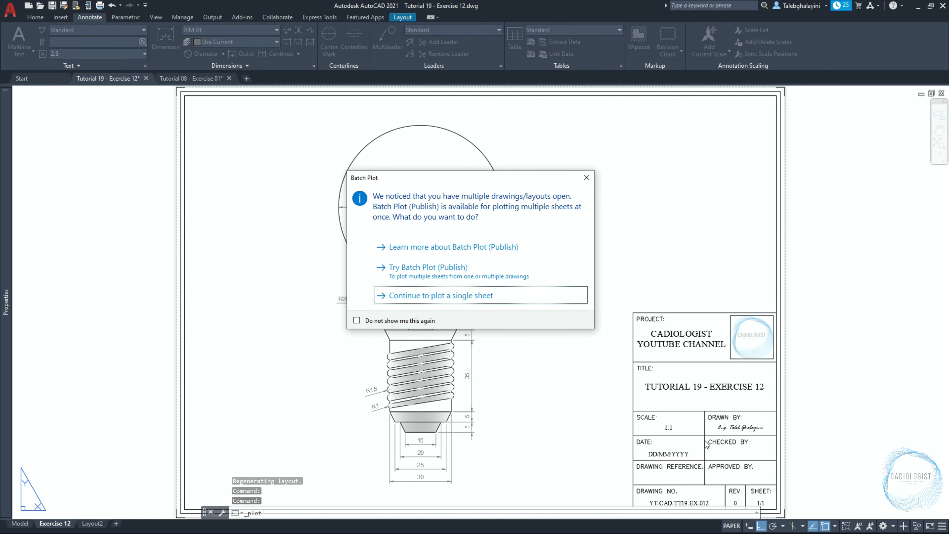
key("Return")
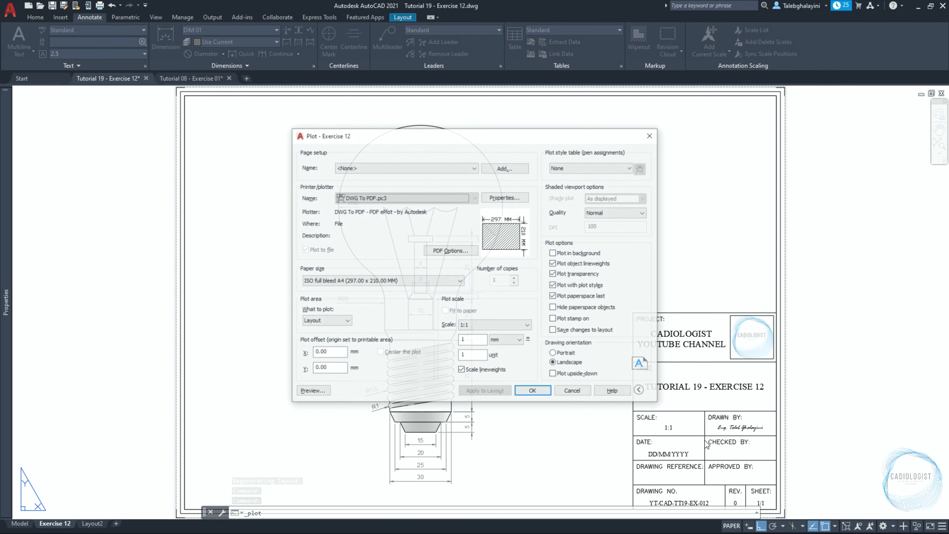
left_click(323, 391)
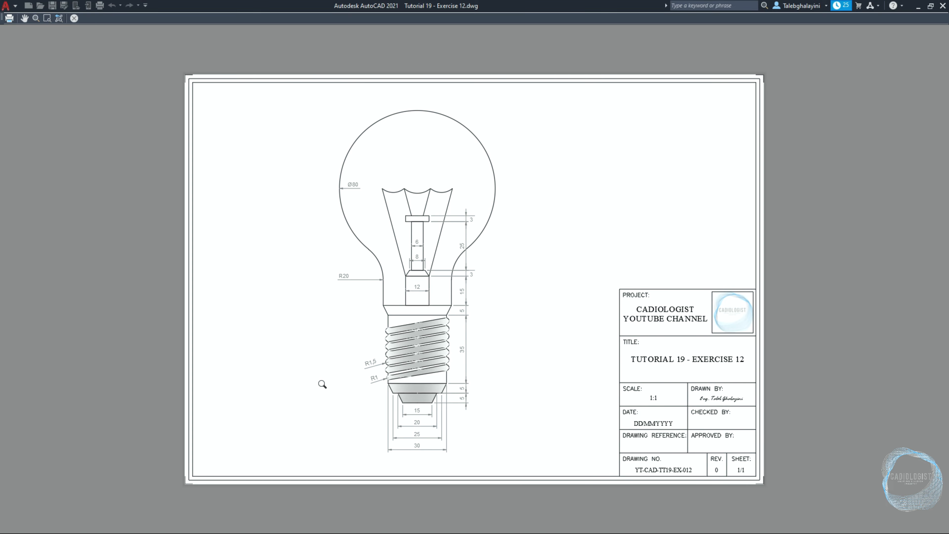
left_click(10, 21)
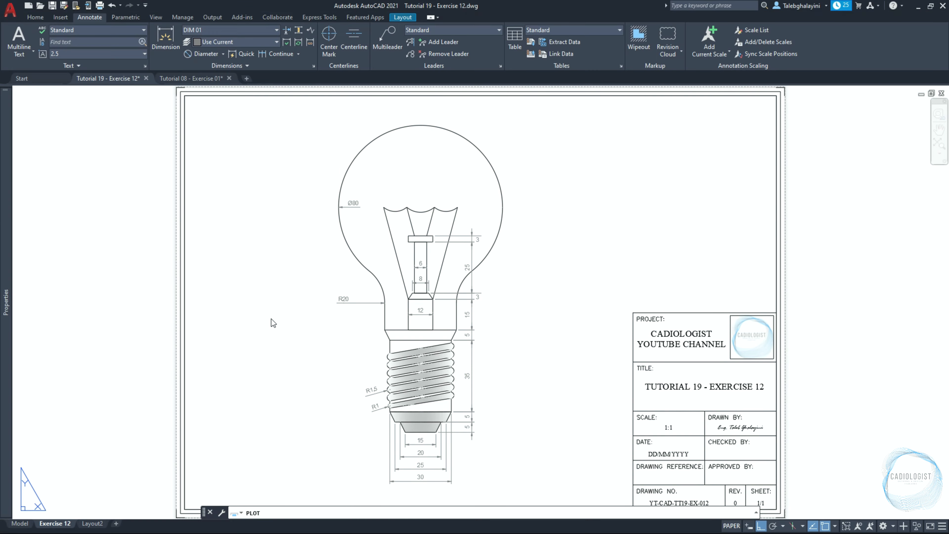
Plot the layout to the exercises PDF folder as Tutorial 19 - Exercise 12.pdf
left_click(346, 232)
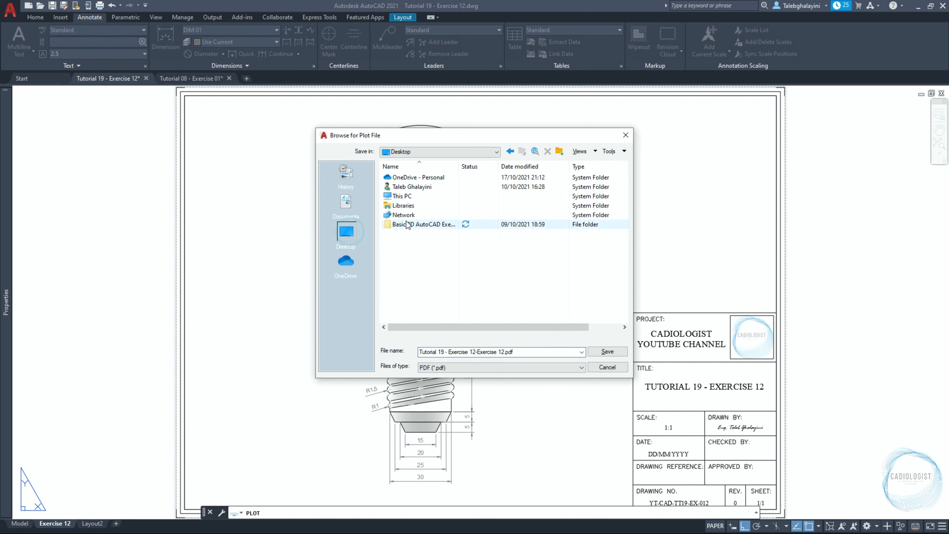
double_click(408, 224)
double_click(396, 187)
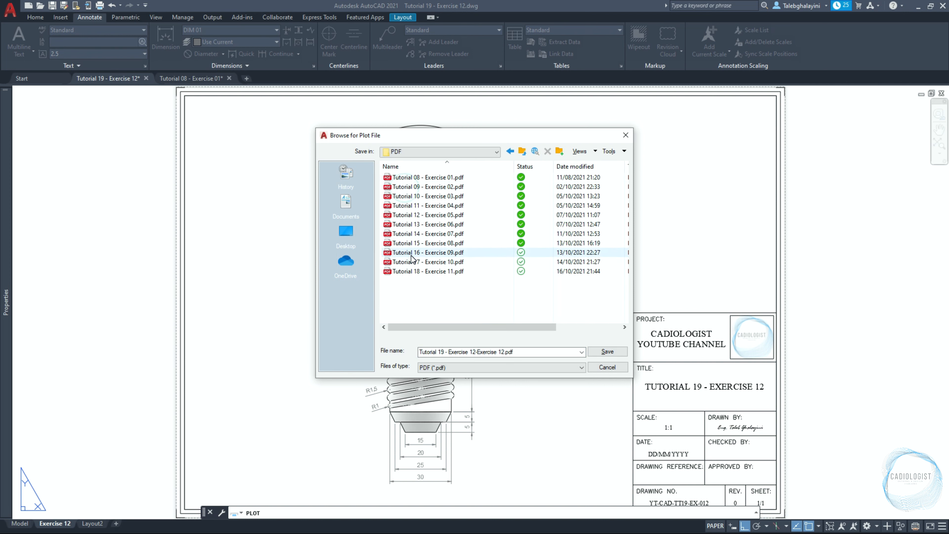
left_click(414, 272)
left_click(444, 352)
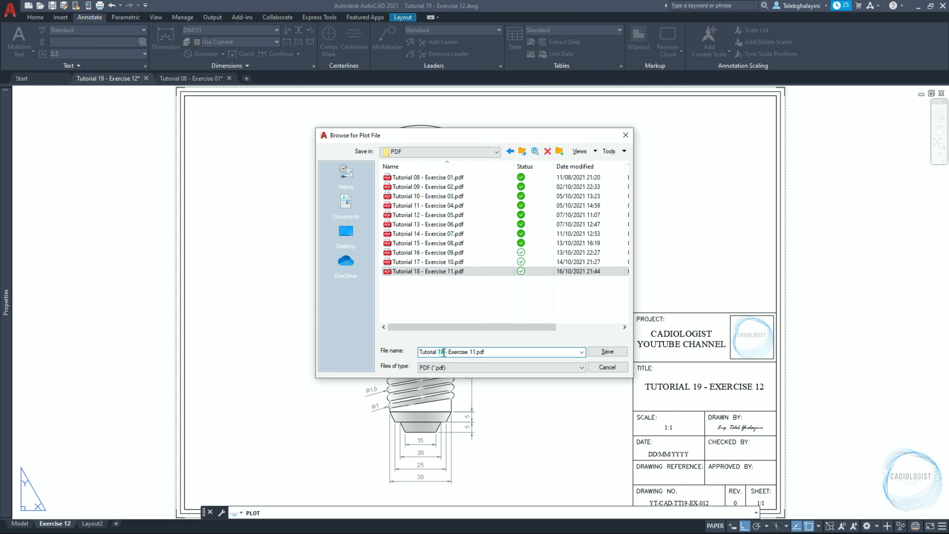
key("BackSpace")
type("9")
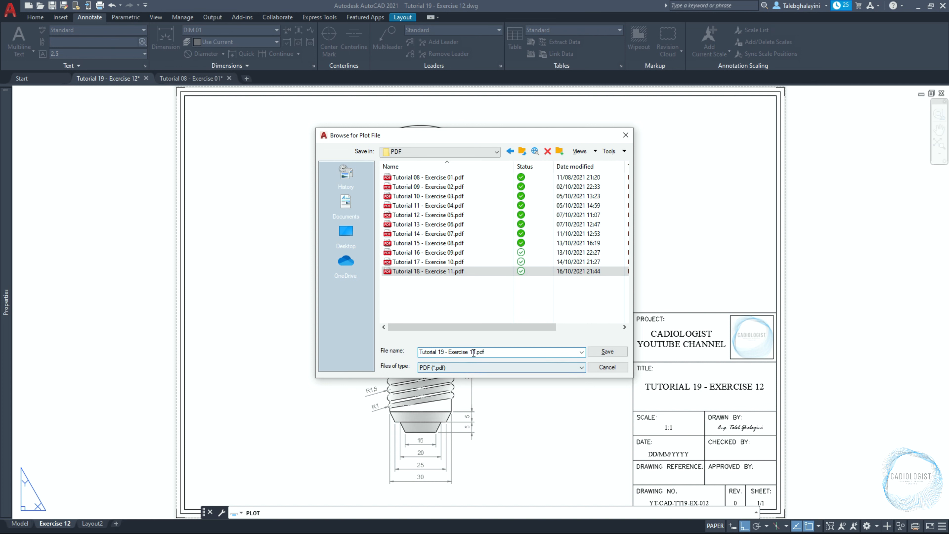
left_click(473, 353)
key("BackSpace")
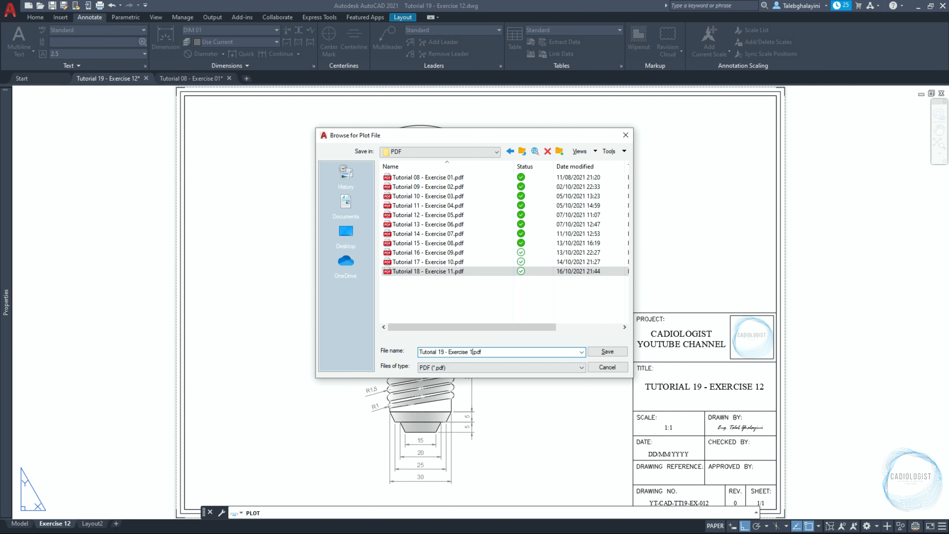
type("2")
left_click(594, 351)
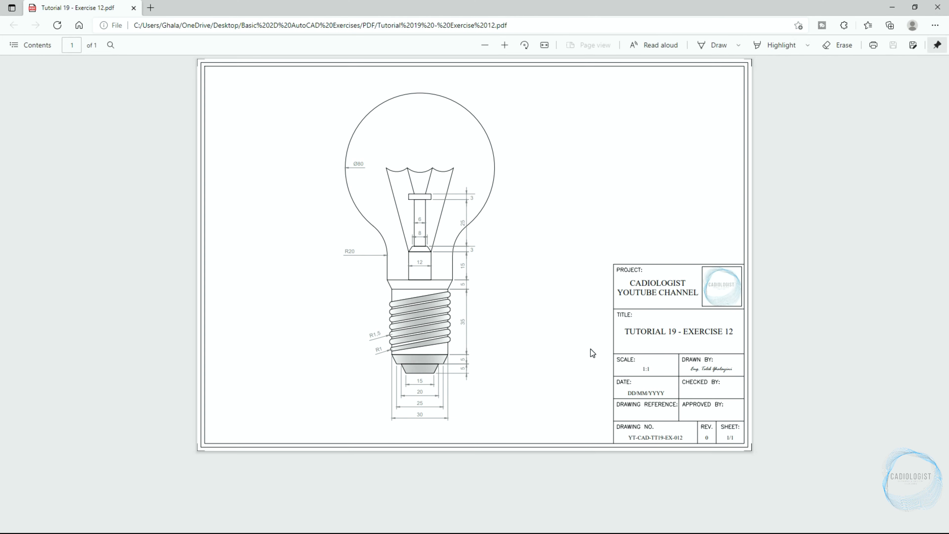
Inspect the exported PDF fitted to the page, then close the viewer and the plot notification
left_click(544, 45)
left_click(542, 45)
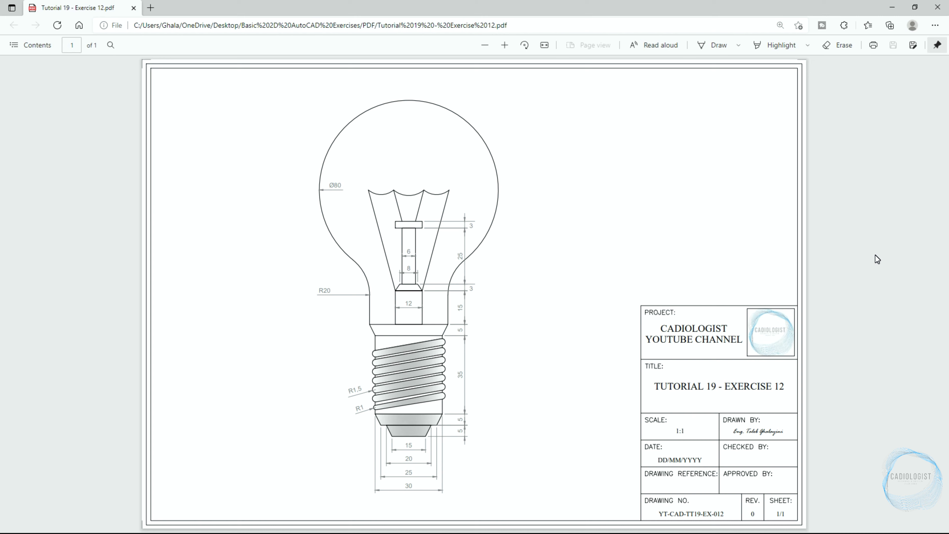
left_click(892, 7)
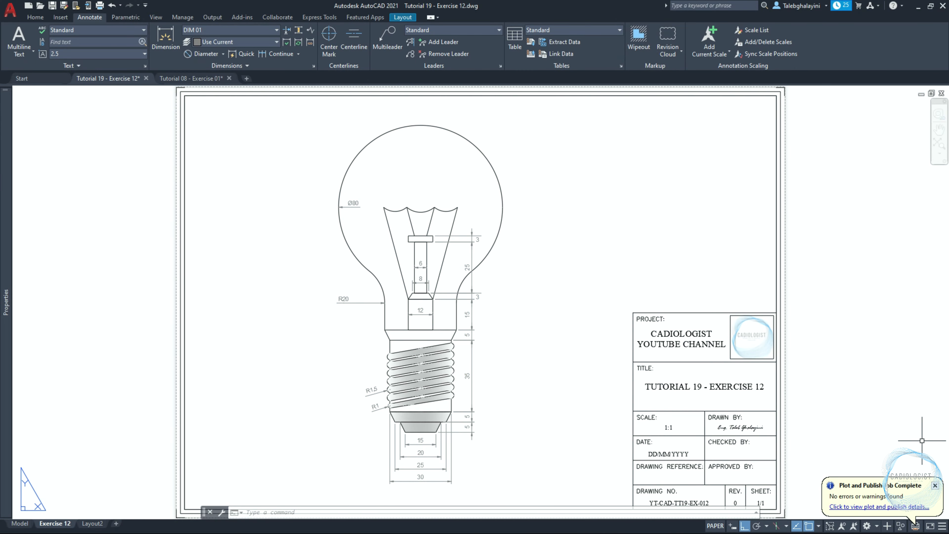
left_click(935, 485)
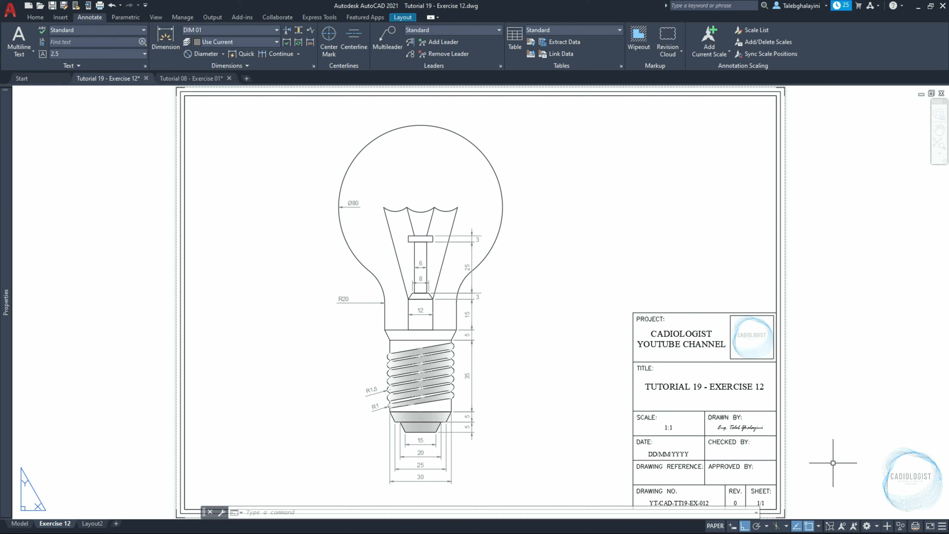